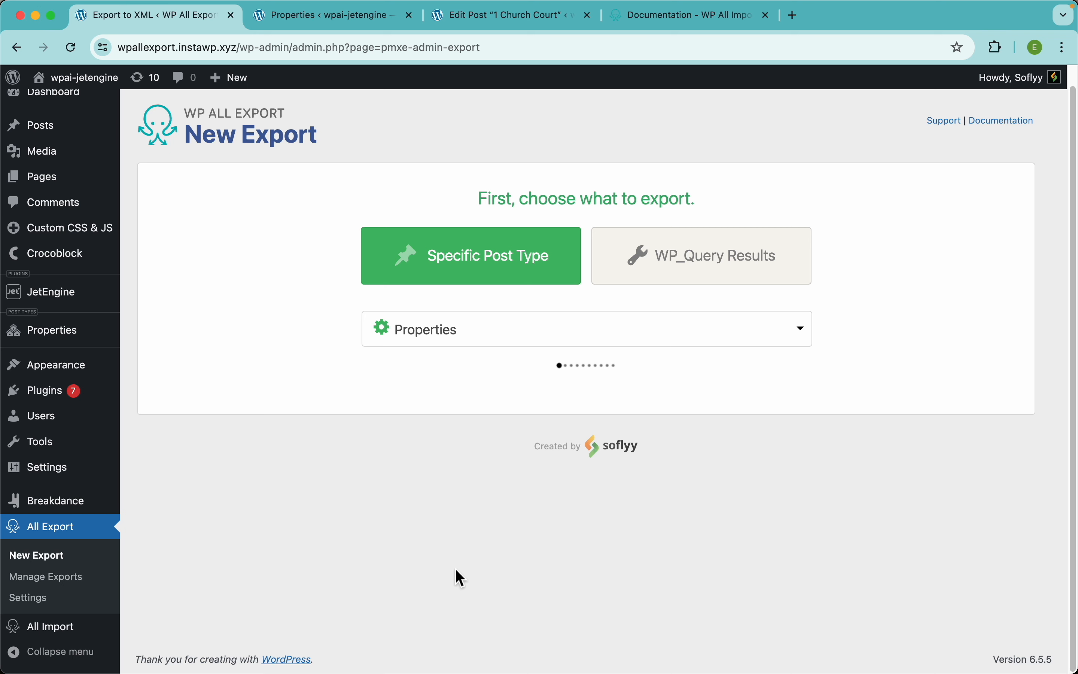
# Step: Scroll down to the export options for the Properties post type, with 103 properties
pyautogui.scroll(-2, 455, 568)
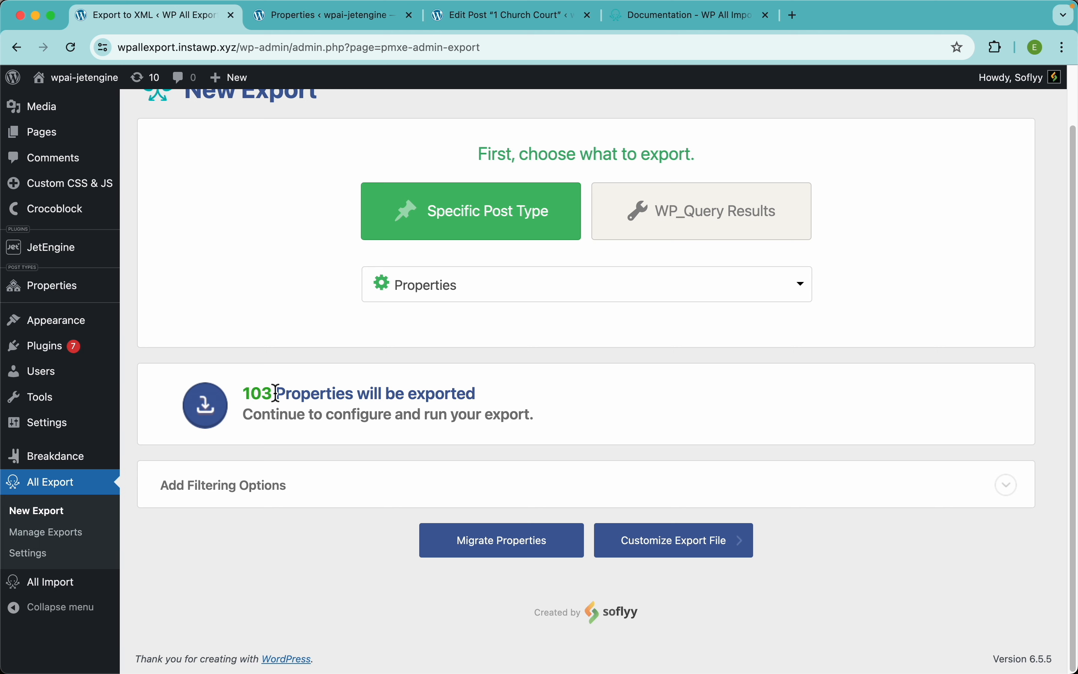
pyautogui.click(463, 19)
pyautogui.scroll(20, 374, 297)
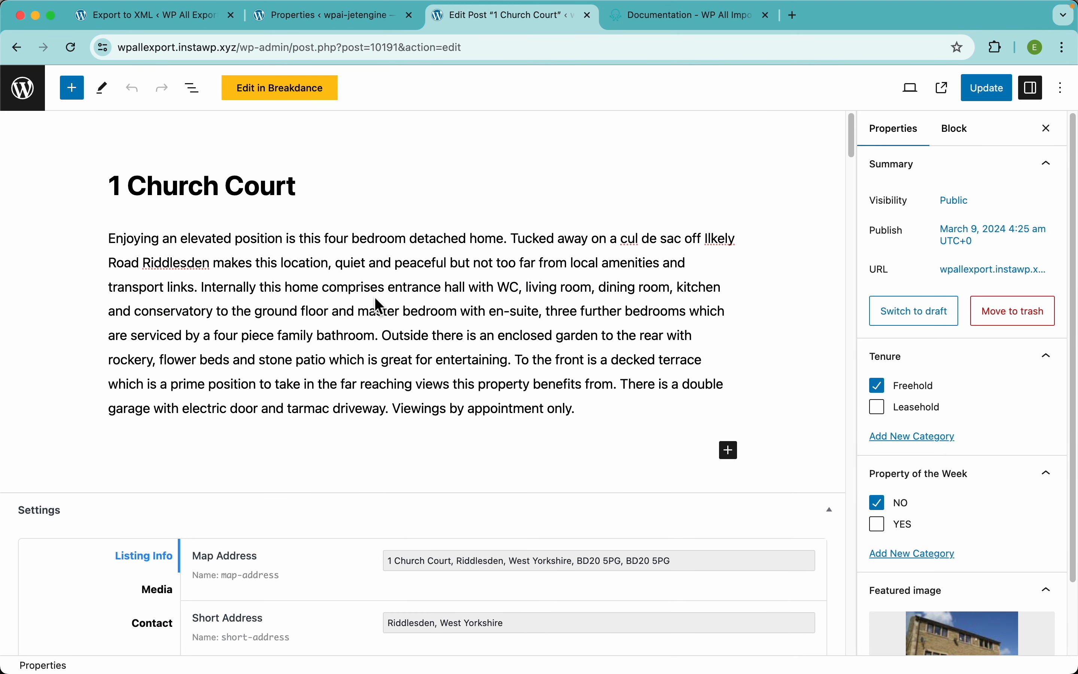
pyautogui.scroll(-5, 374, 297)
pyautogui.scroll(-4, 374, 297)
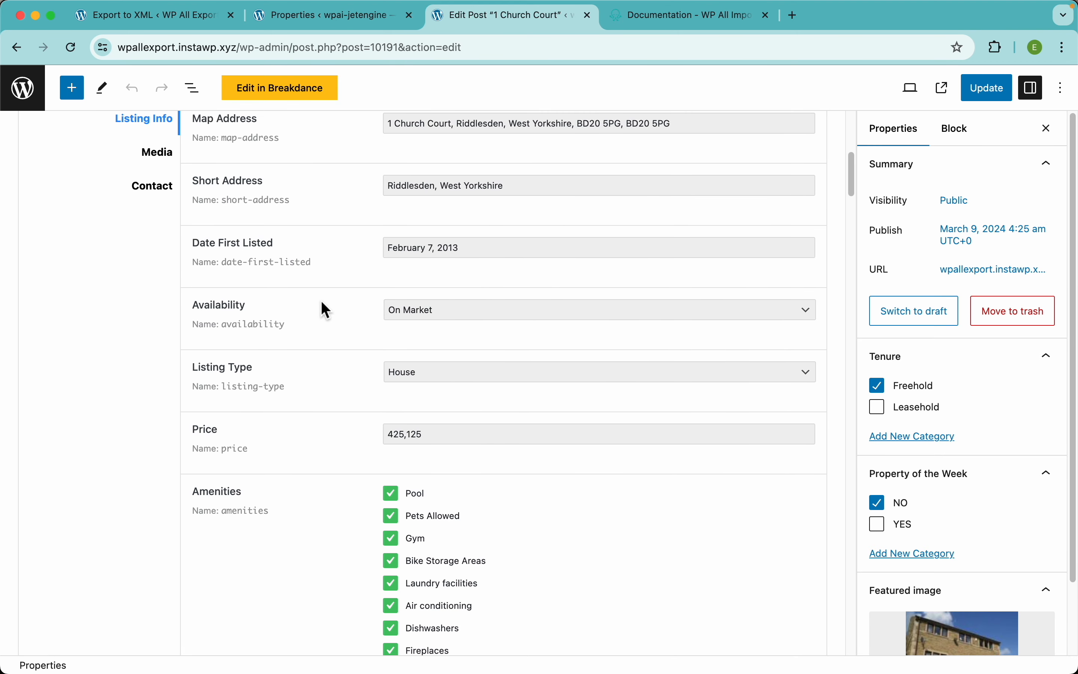
pyautogui.scroll(2, 323, 308)
pyautogui.click(465, 392)
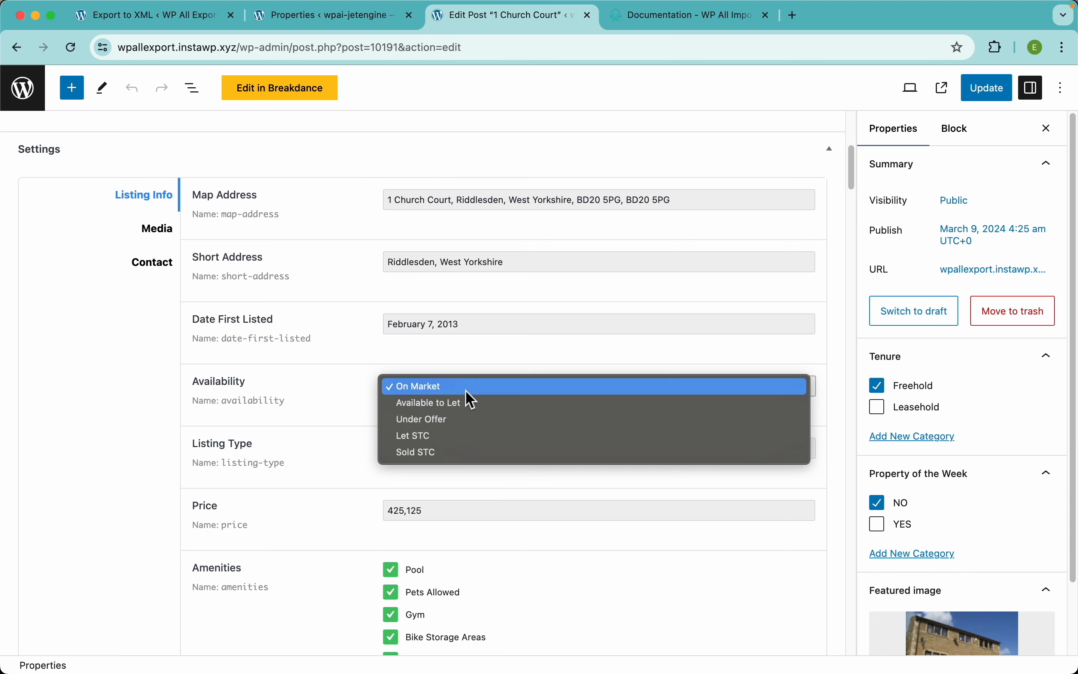
pyautogui.click(320, 411)
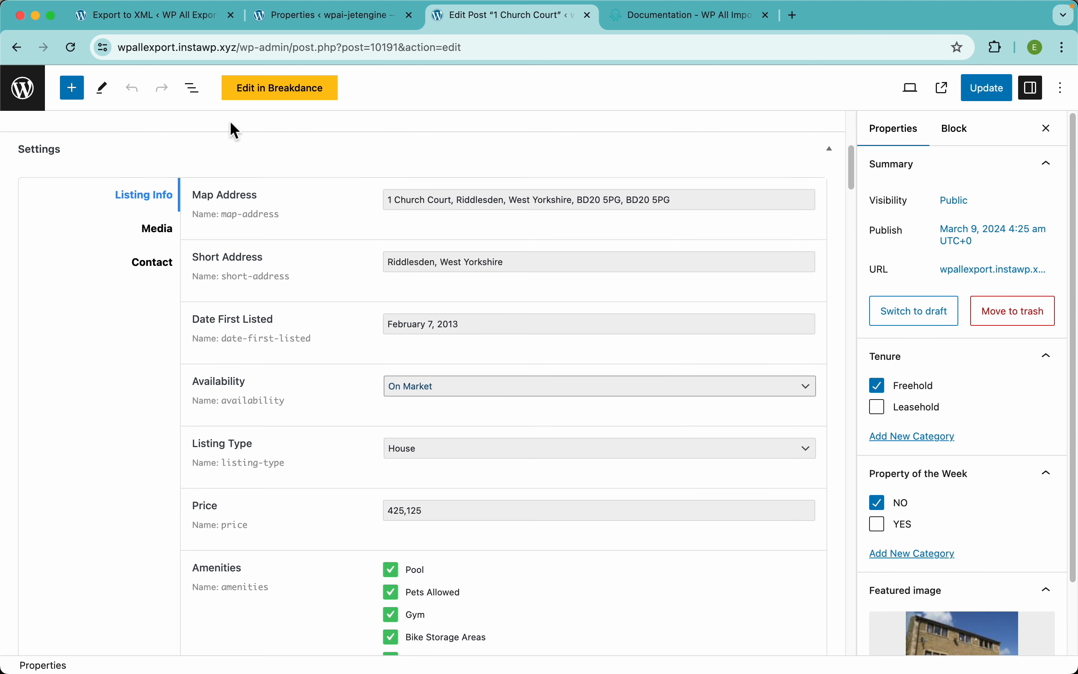
pyautogui.click(174, 22)
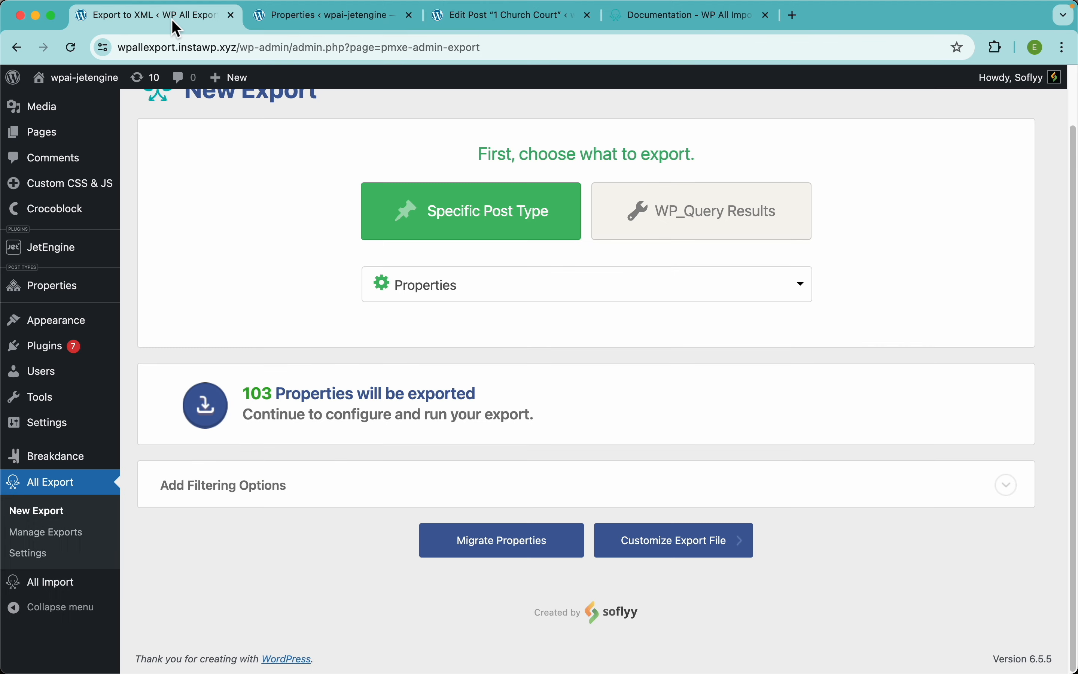
# Step: Add the filter rule Availability equals 'On Market', cutting the export to 74 properties
pyautogui.click(295, 491)
pyautogui.click(319, 393)
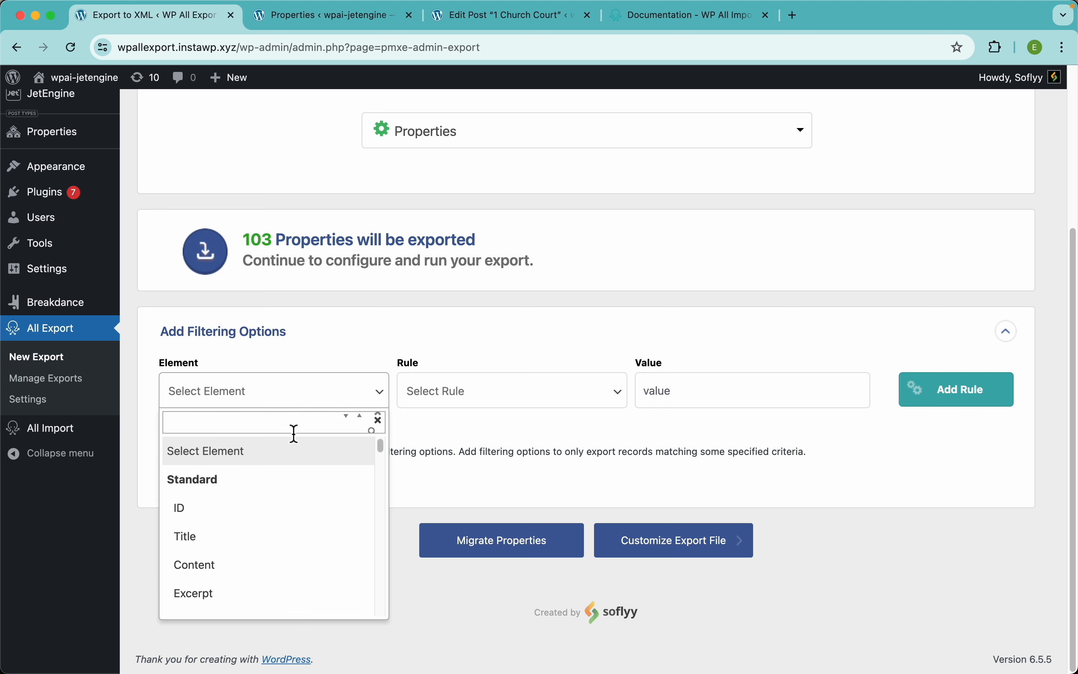
pyautogui.write('ava')
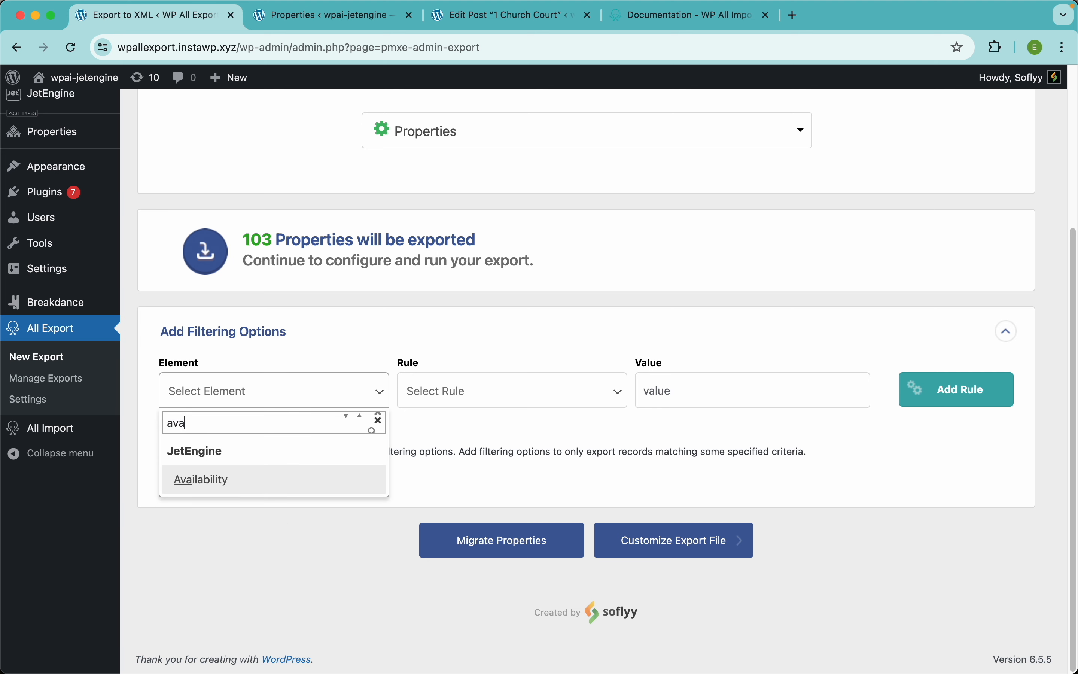
pyautogui.click(223, 483)
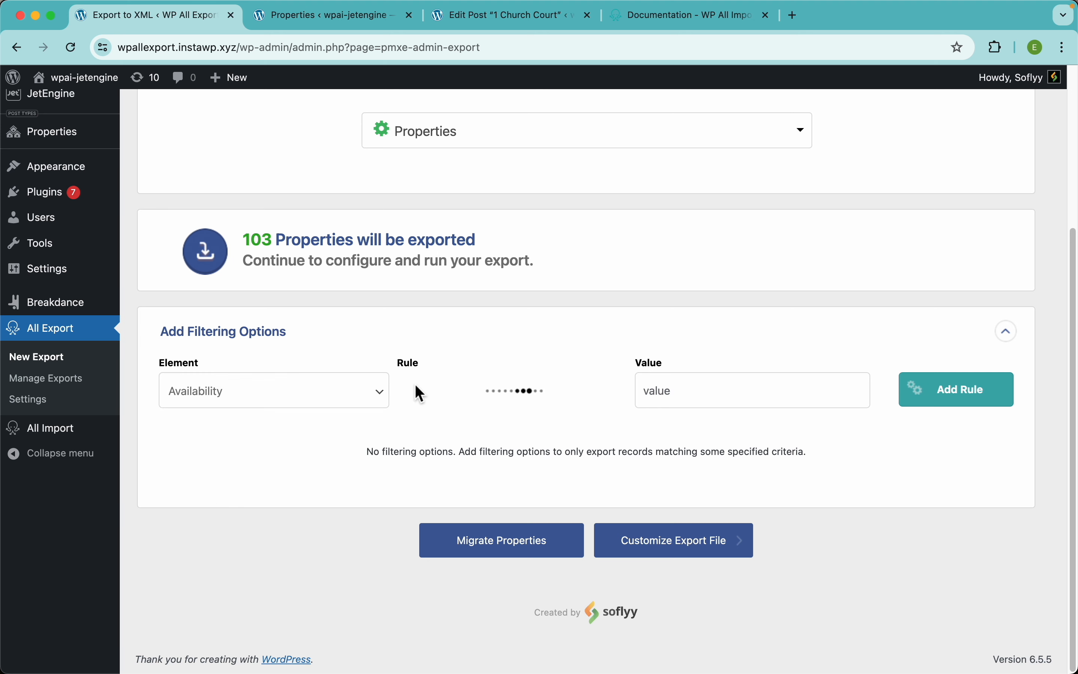
pyautogui.click(487, 396)
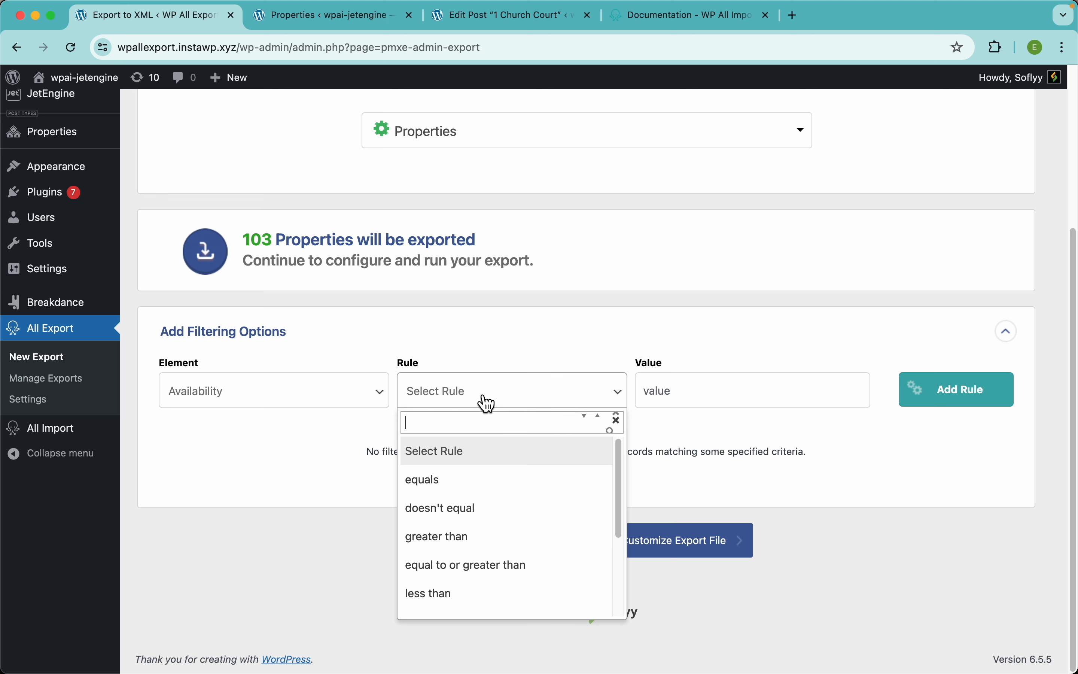
pyautogui.click(445, 487)
pyautogui.click(689, 392)
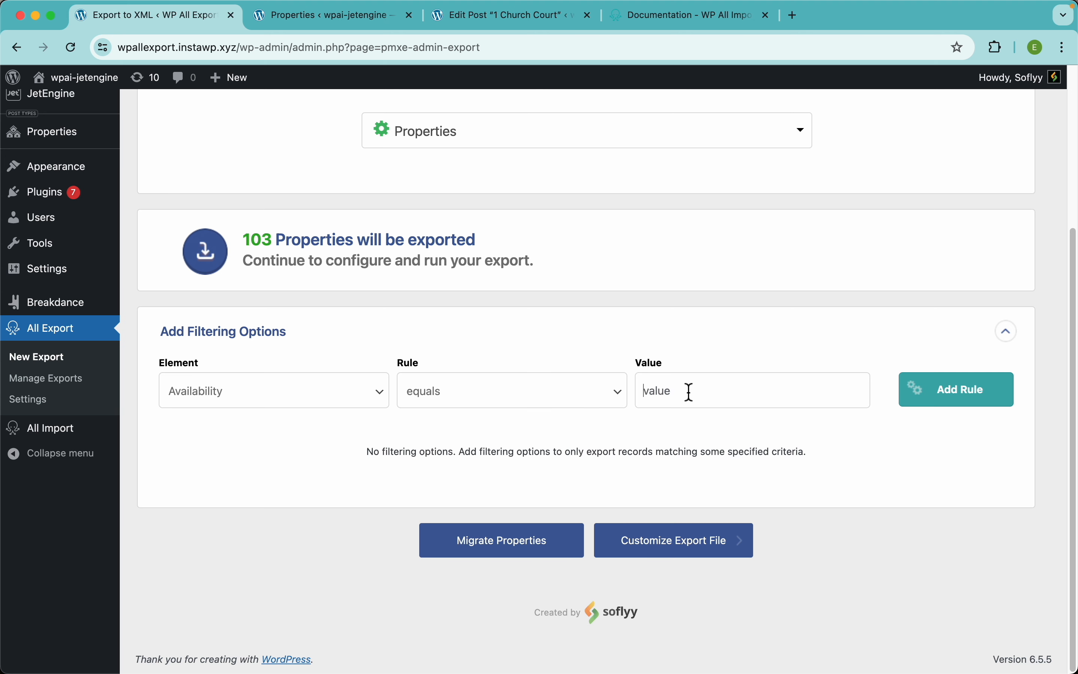
pyautogui.write('On Market')
pyautogui.click(954, 391)
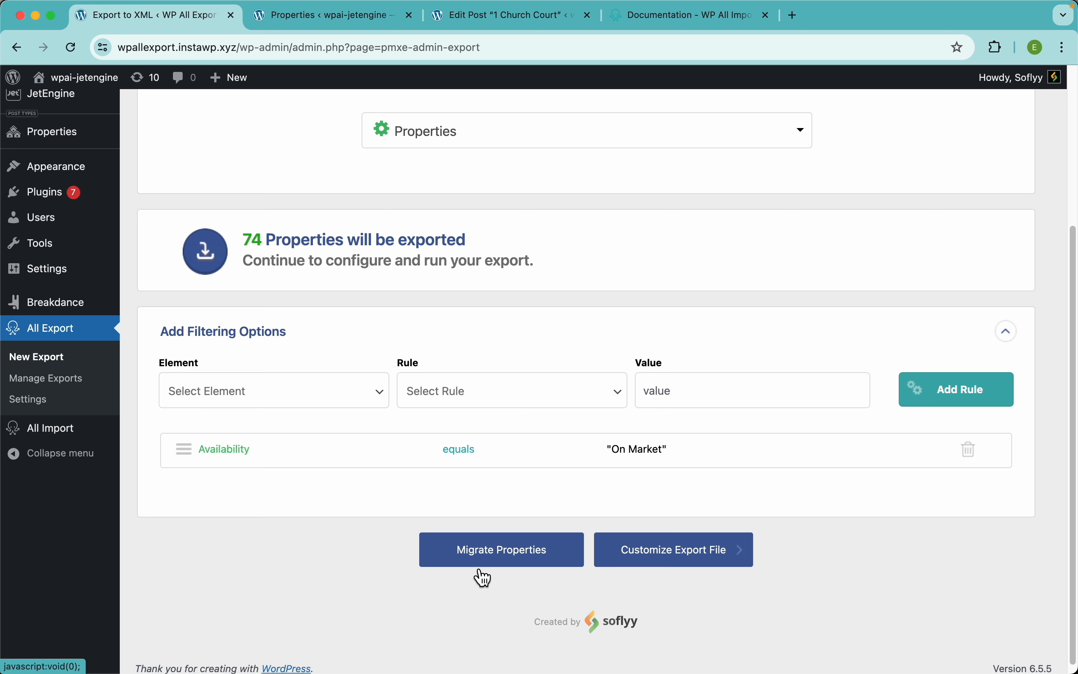
# Step: Go to Customize Export File and preview the first 10 properties
pyautogui.click(707, 568)
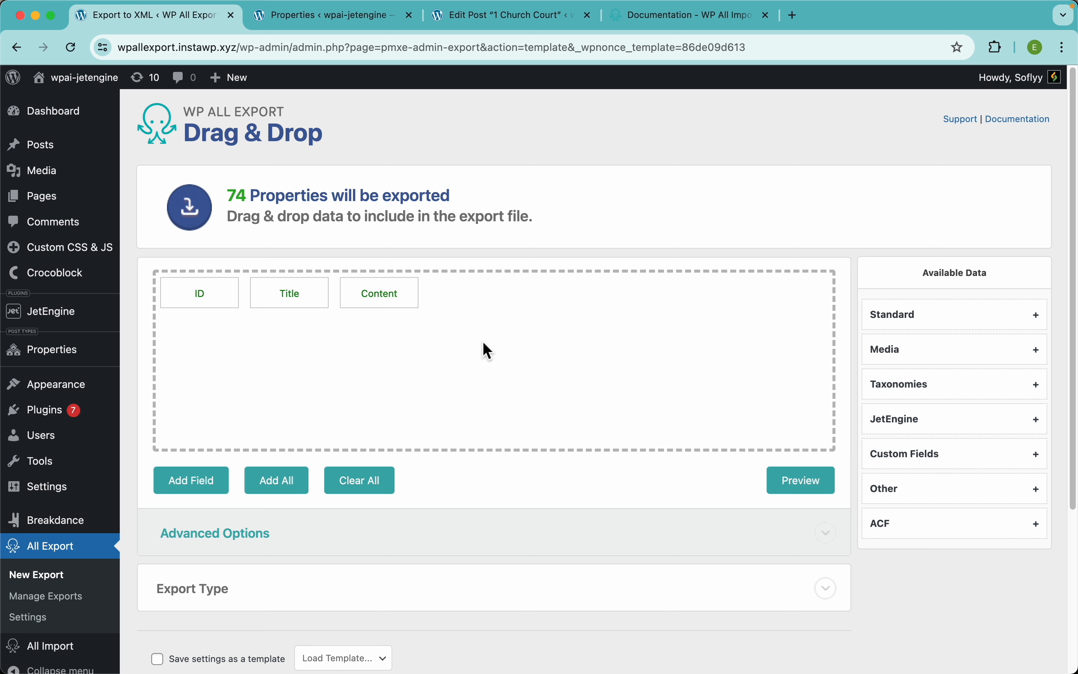
pyautogui.click(791, 481)
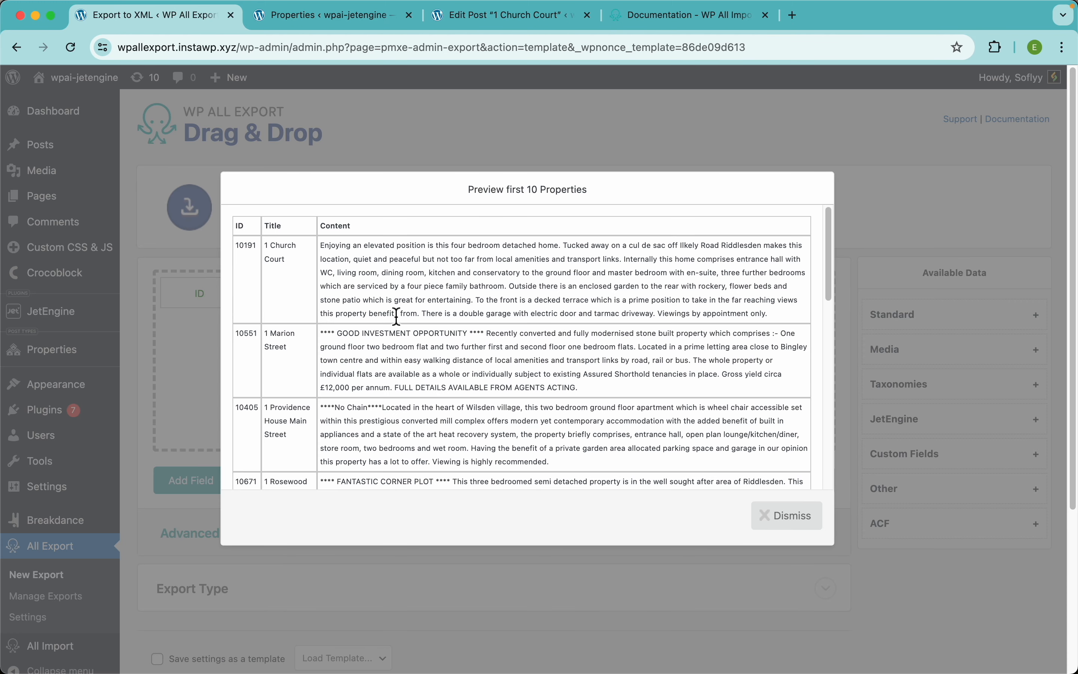
pyautogui.click(288, 267)
pyautogui.moveTo(467, 24); pyautogui.dragTo(290, 24)
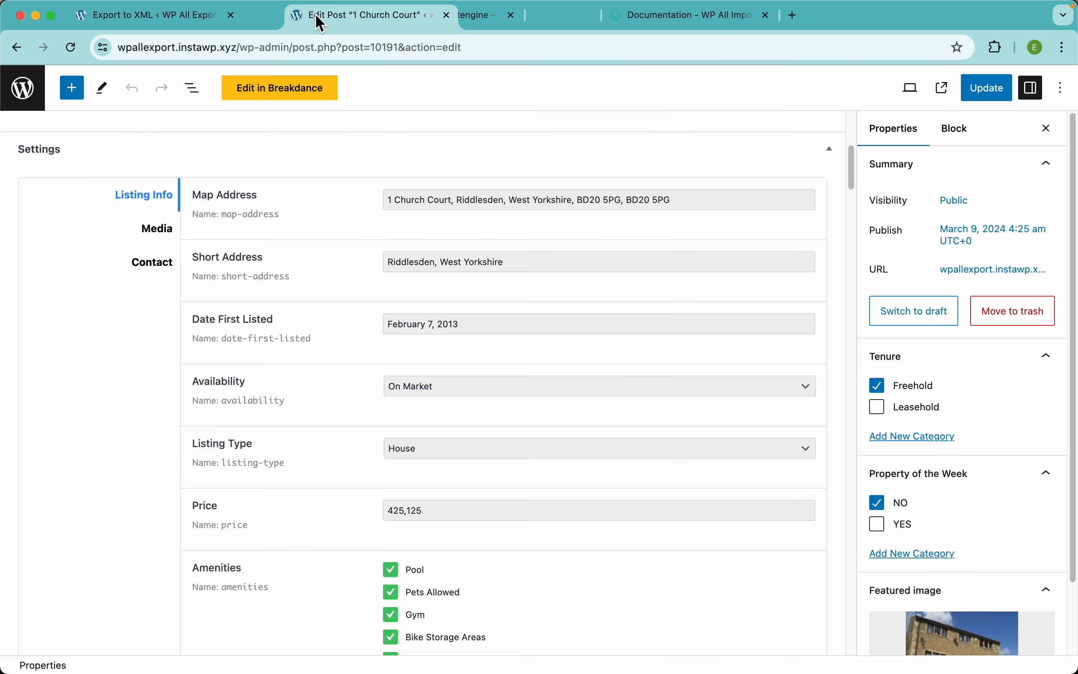
pyautogui.scroll(10, 398, 236)
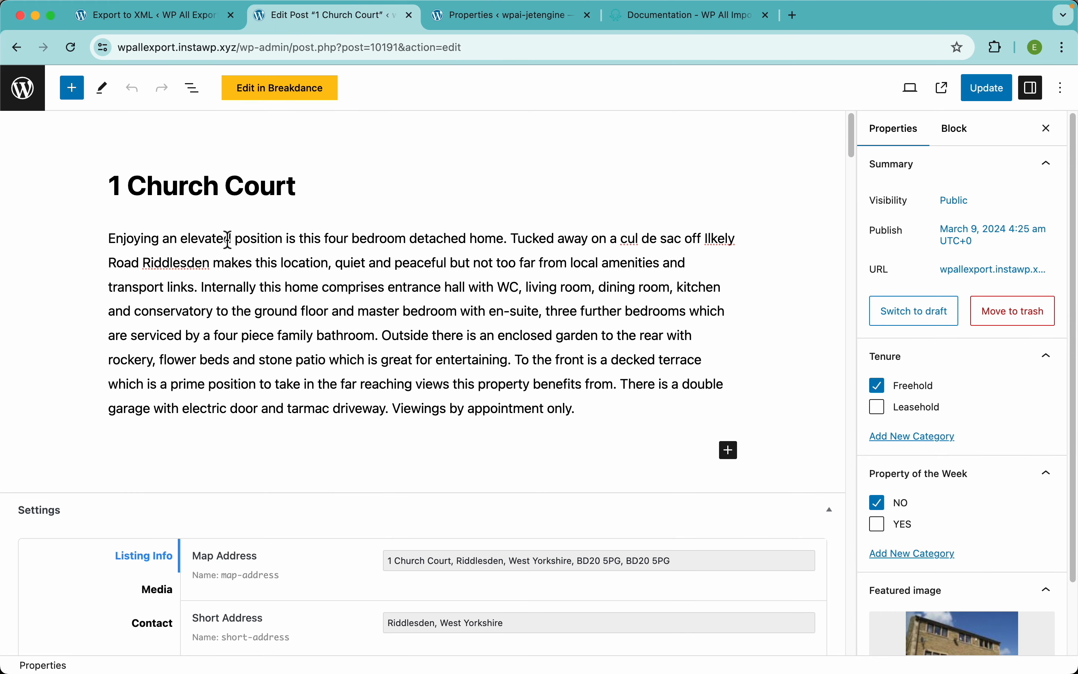
# Step: Close the preview and remove the ID column, leaving Title and Content
pyautogui.click(173, 28)
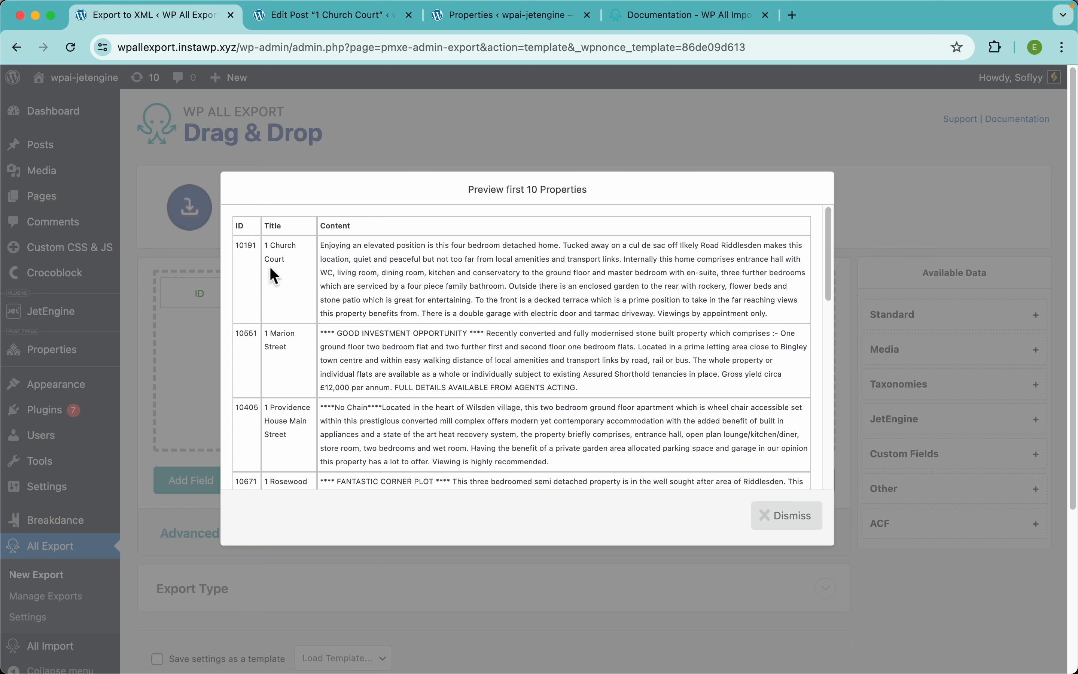
pyautogui.click(375, 142)
pyautogui.moveTo(219, 292); pyautogui.dragTo(183, 251)
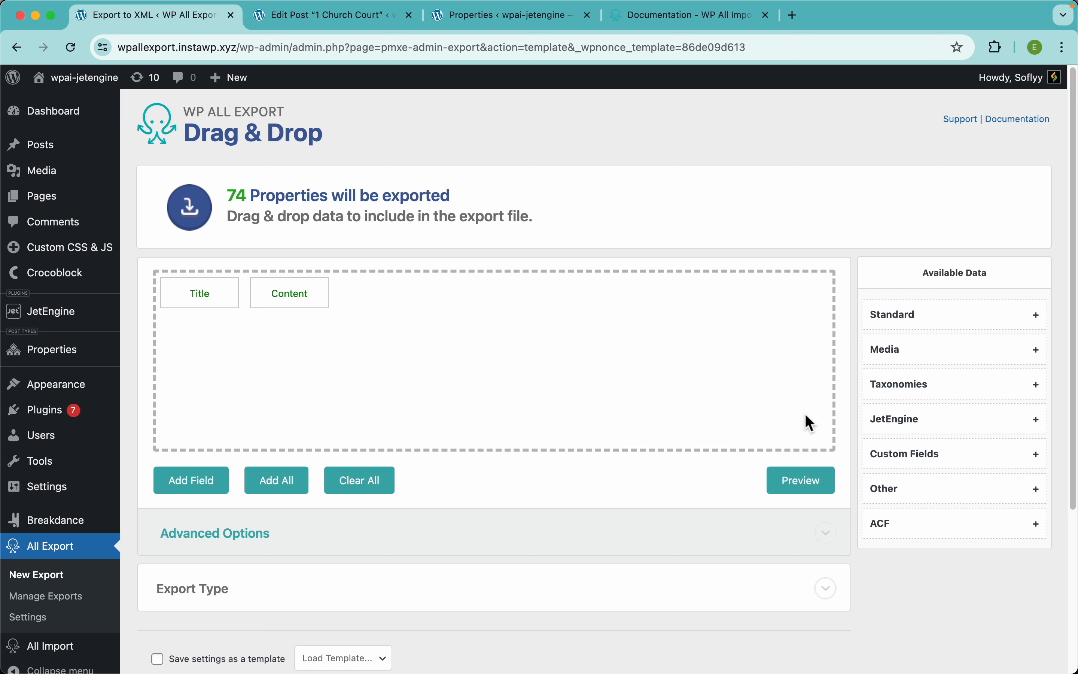
# Step: Expand JetEngine in Available Data and scroll through its property fields
pyautogui.click(947, 434)
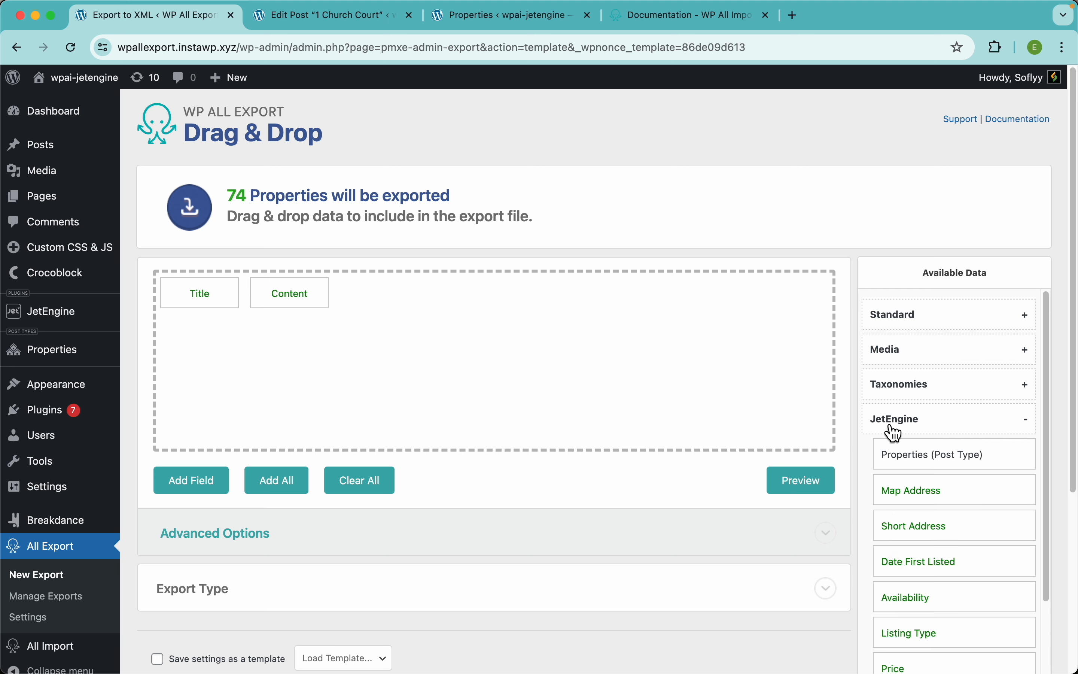
pyautogui.scroll(-3, 969, 423)
pyautogui.scroll(-1, 971, 426)
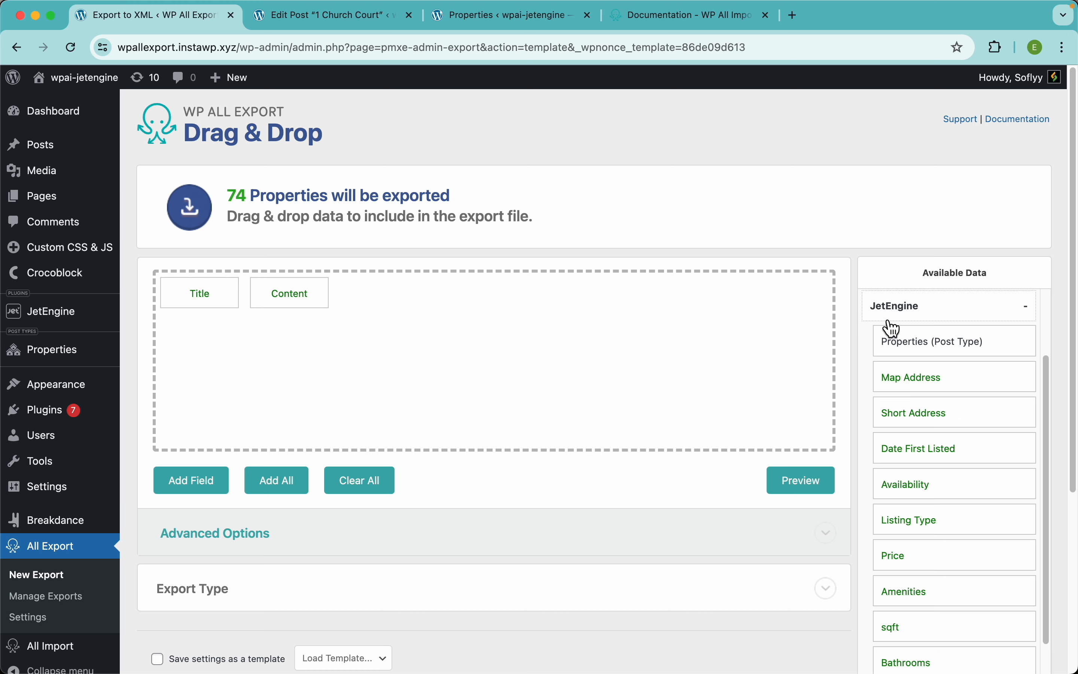
pyautogui.scroll(5, 946, 373)
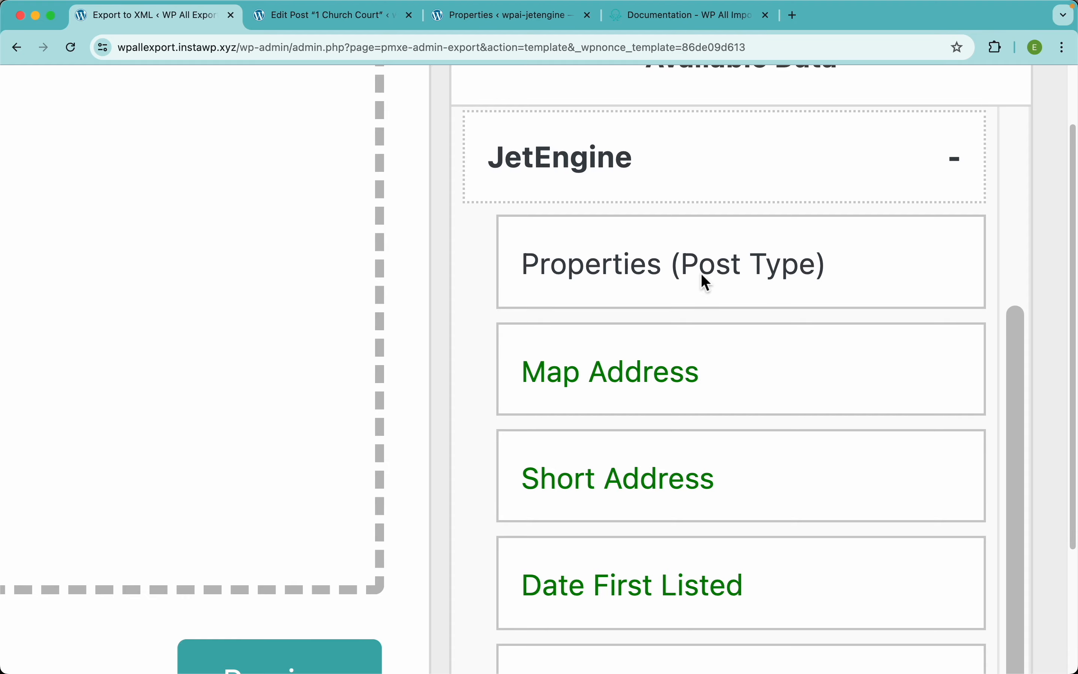
pyautogui.scroll(-4, 644, 364)
pyautogui.scroll(-5, 645, 365)
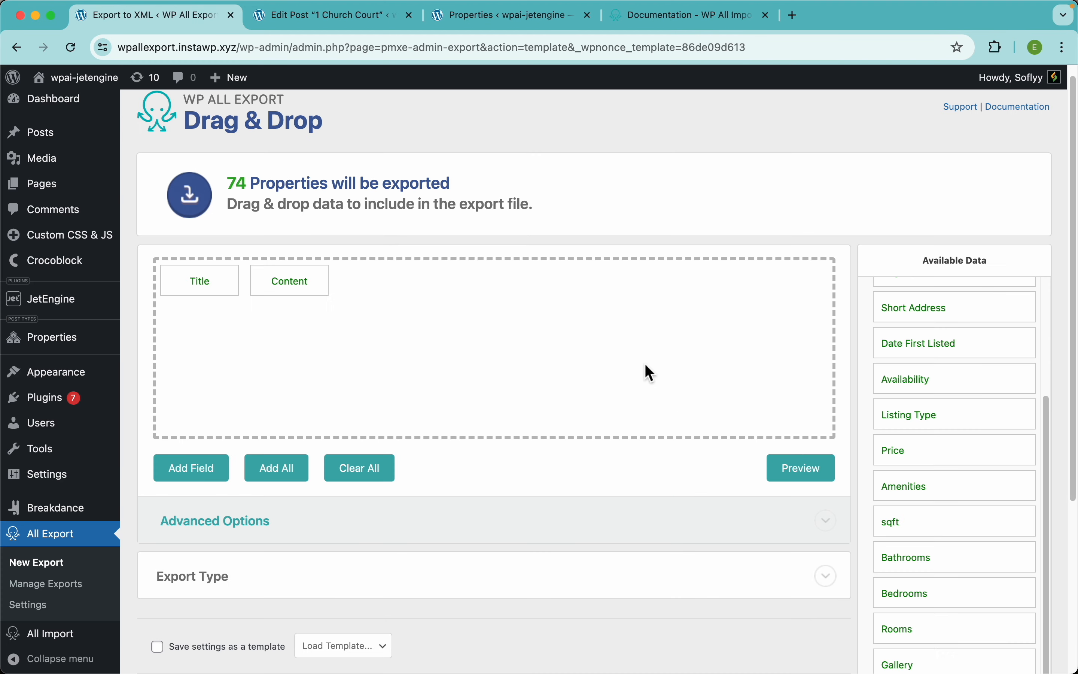
# Step: In the 1 Church Court post editor, inspect the Date First Listed value without changing it
pyautogui.click(331, 20)
pyautogui.scroll(-1, 397, 428)
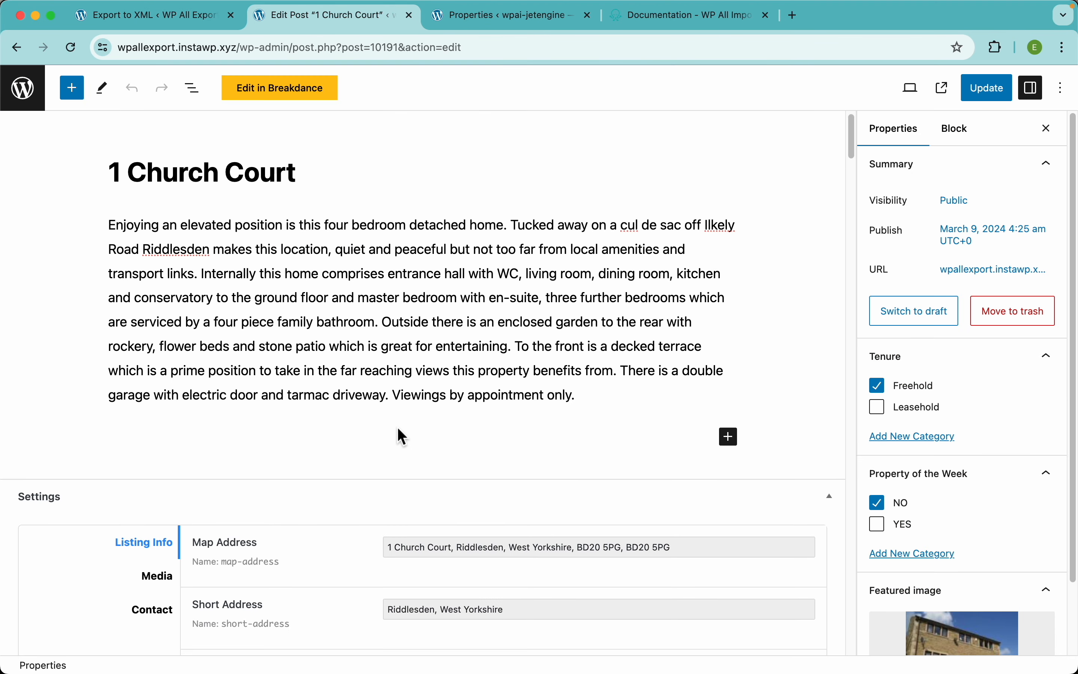
pyautogui.scroll(-5, 399, 430)
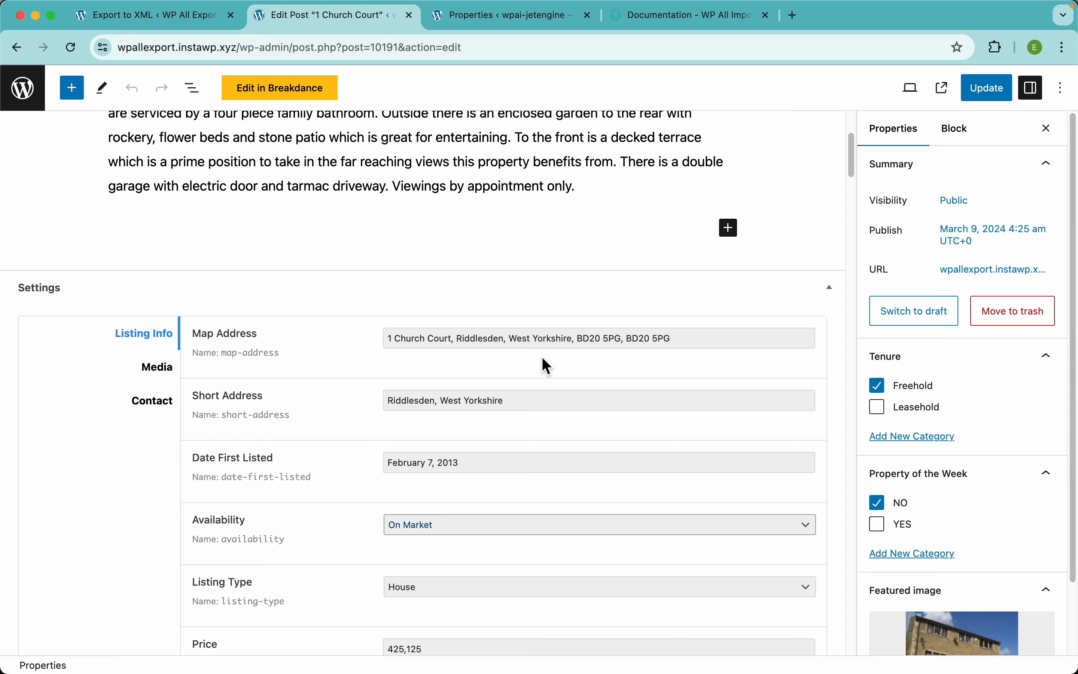
pyautogui.scroll(-3, 534, 370)
pyautogui.click(511, 327)
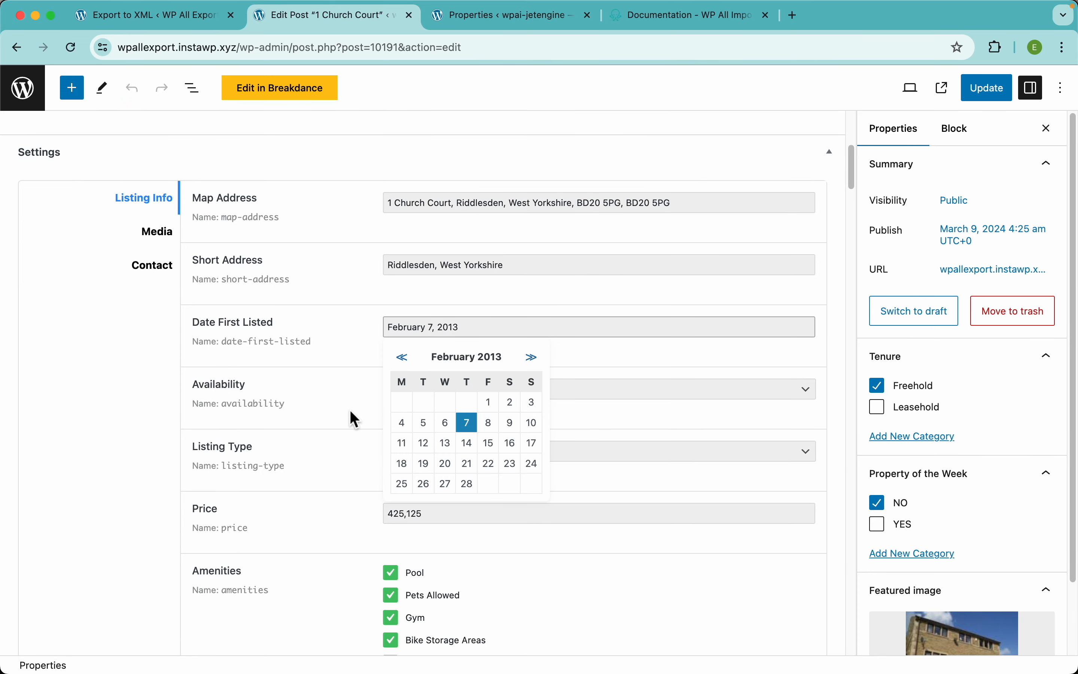
pyautogui.click(354, 419)
# Step: Review the property's room fields, then its gallery and floorplan media fields
pyautogui.scroll(-4, 464, 457)
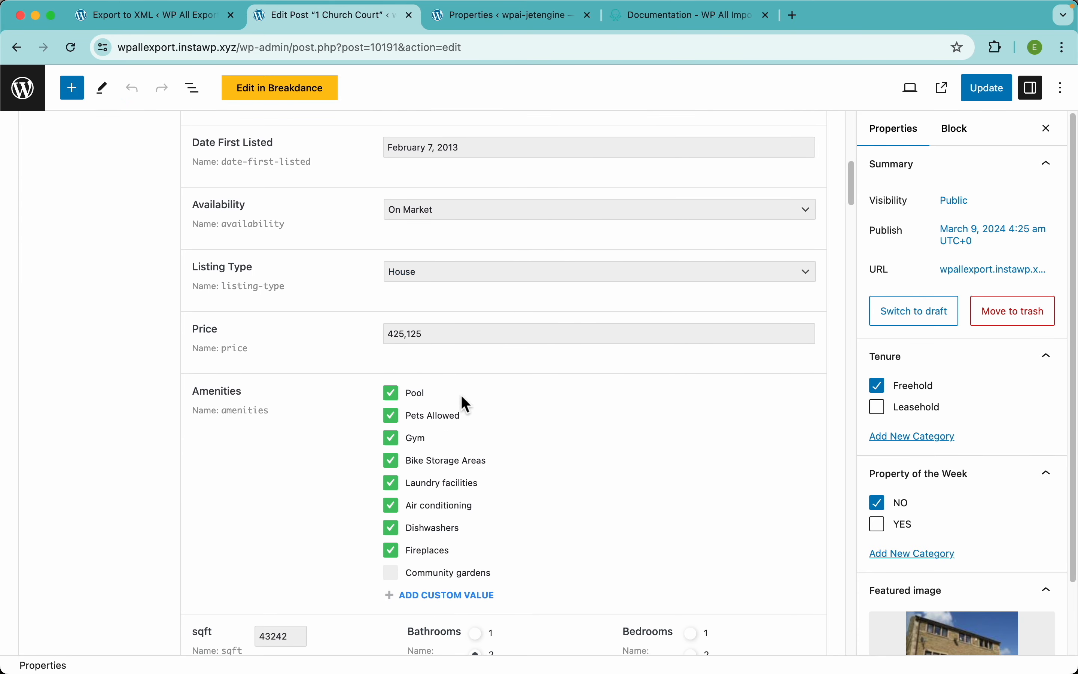
pyautogui.scroll(-8, 495, 403)
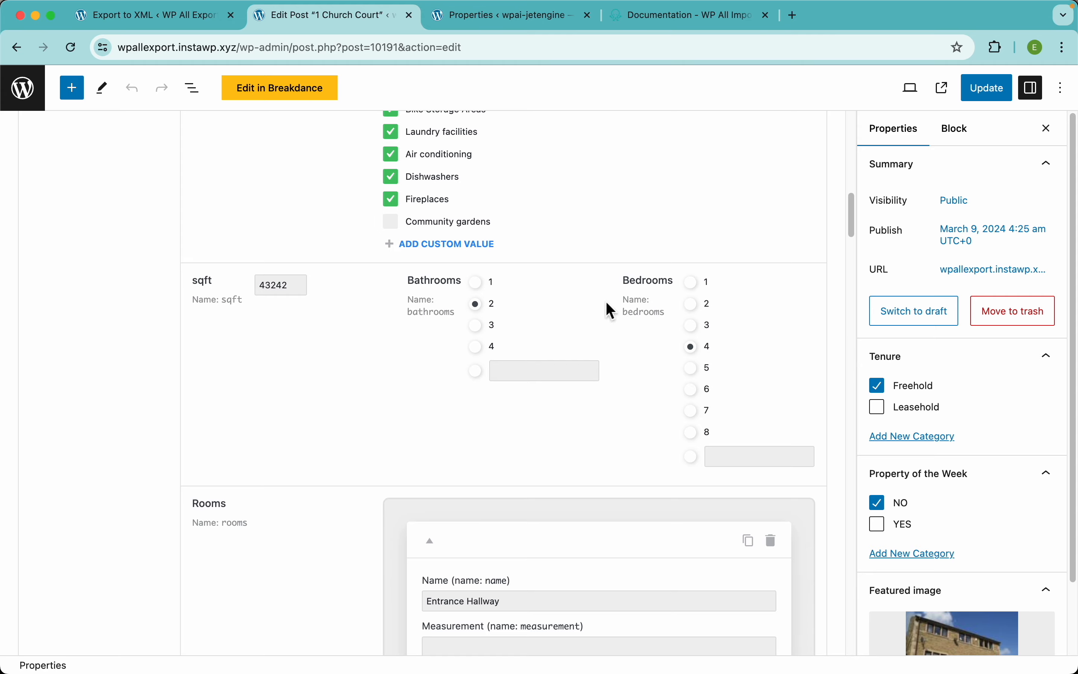
pyautogui.scroll(-6, 501, 364)
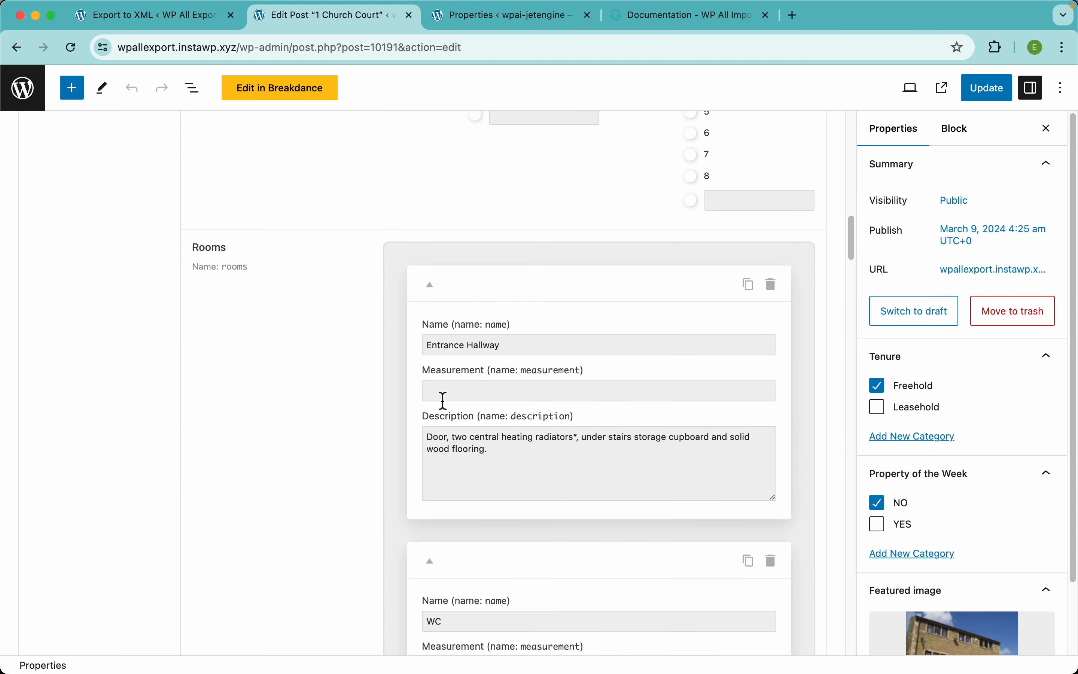
pyautogui.scroll(15, 287, 348)
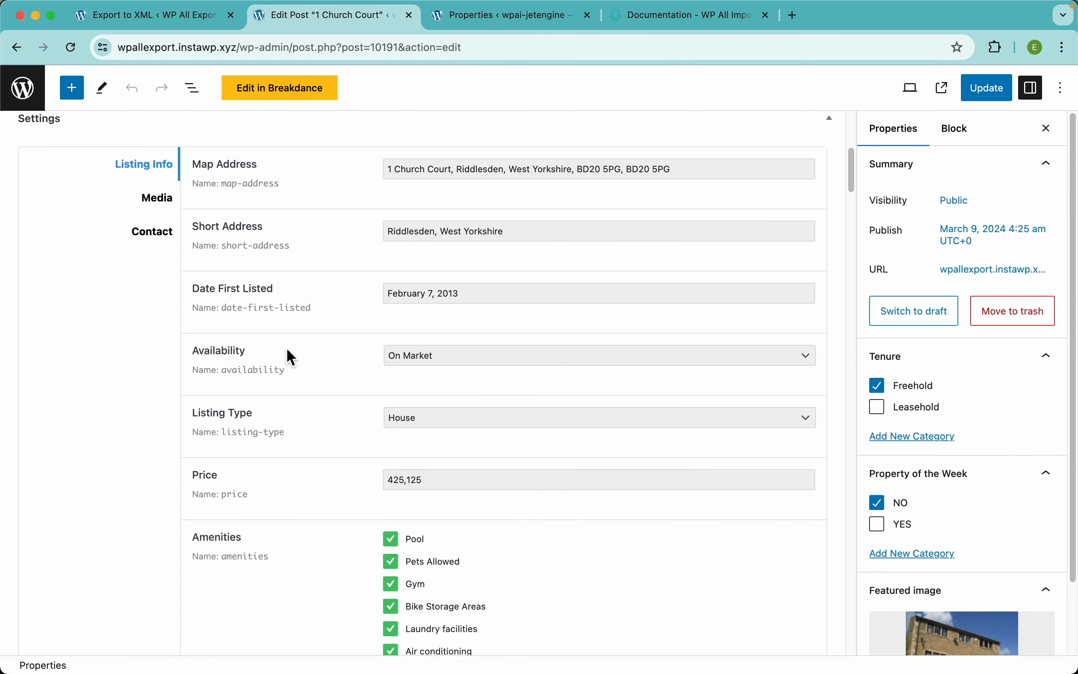
pyautogui.scroll(-20, 287, 348)
pyautogui.scroll(-4, 286, 350)
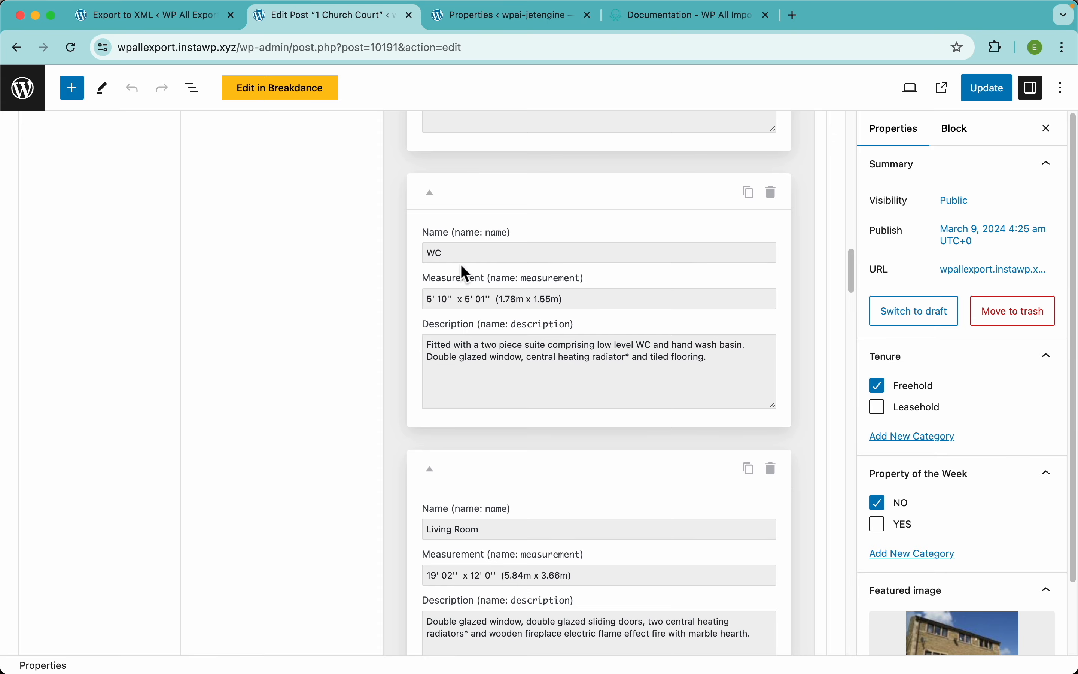
pyautogui.scroll(7, 469, 328)
pyautogui.scroll(20, 330, 304)
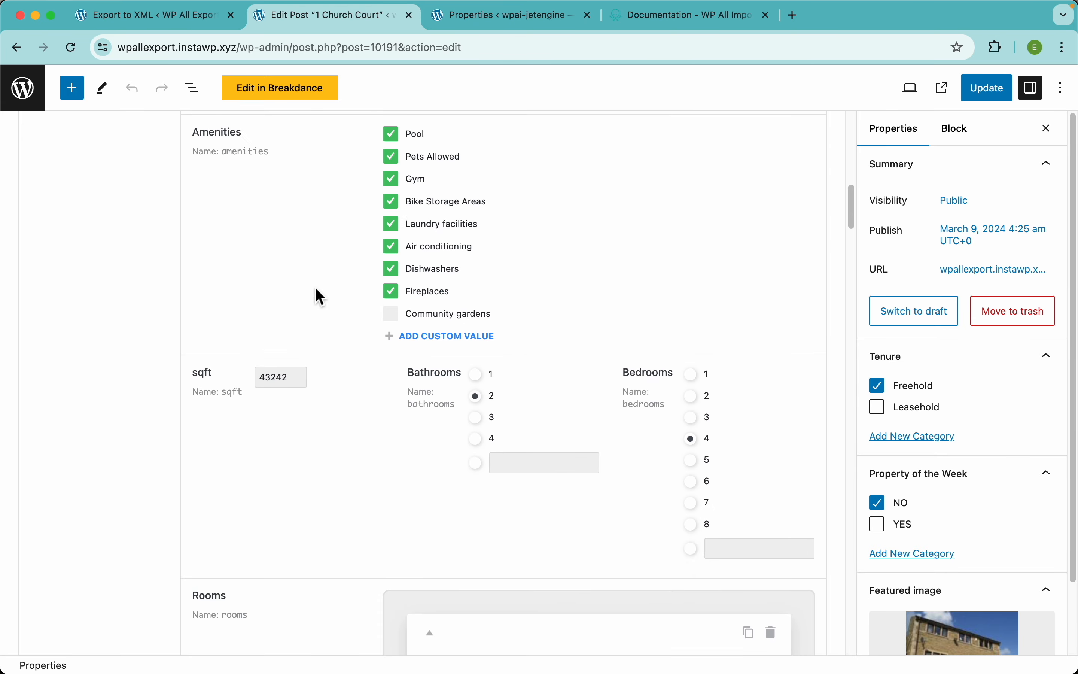
pyautogui.click(162, 480)
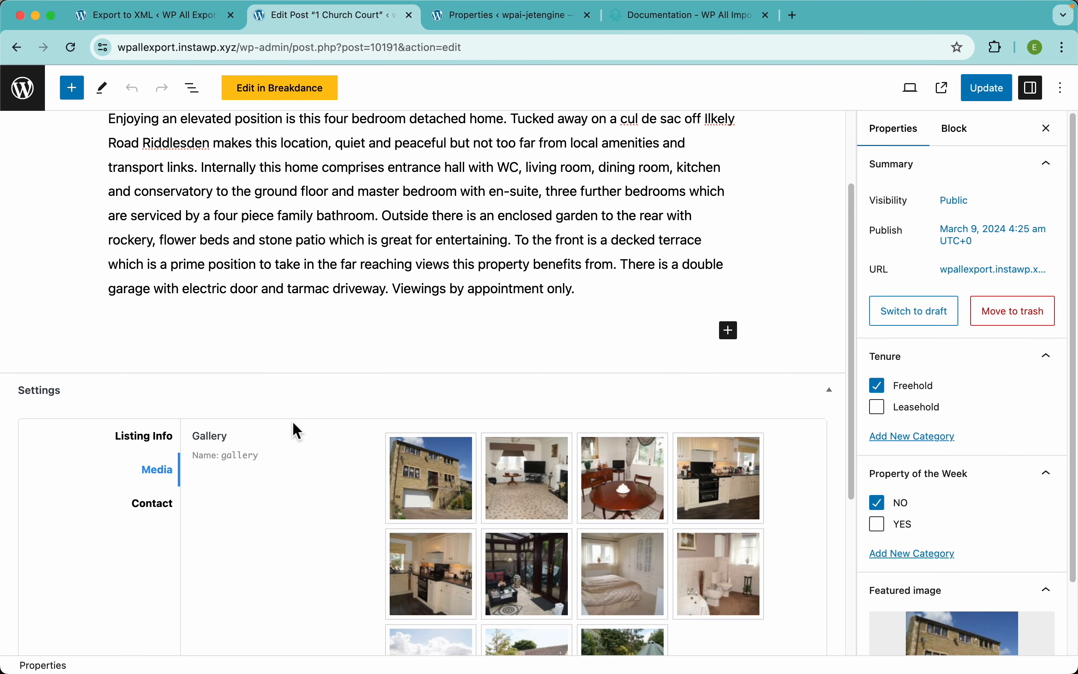
pyautogui.scroll(-5, 290, 378)
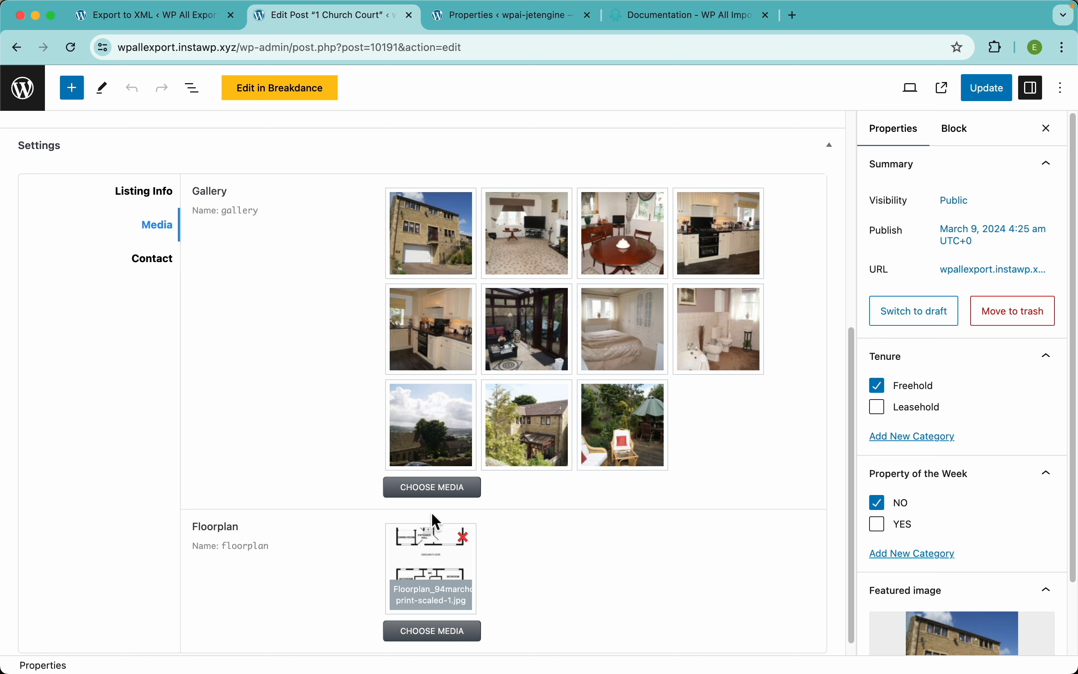
# Step: Check the contact and listing info fields, then return to the export setup page
pyautogui.click(158, 265)
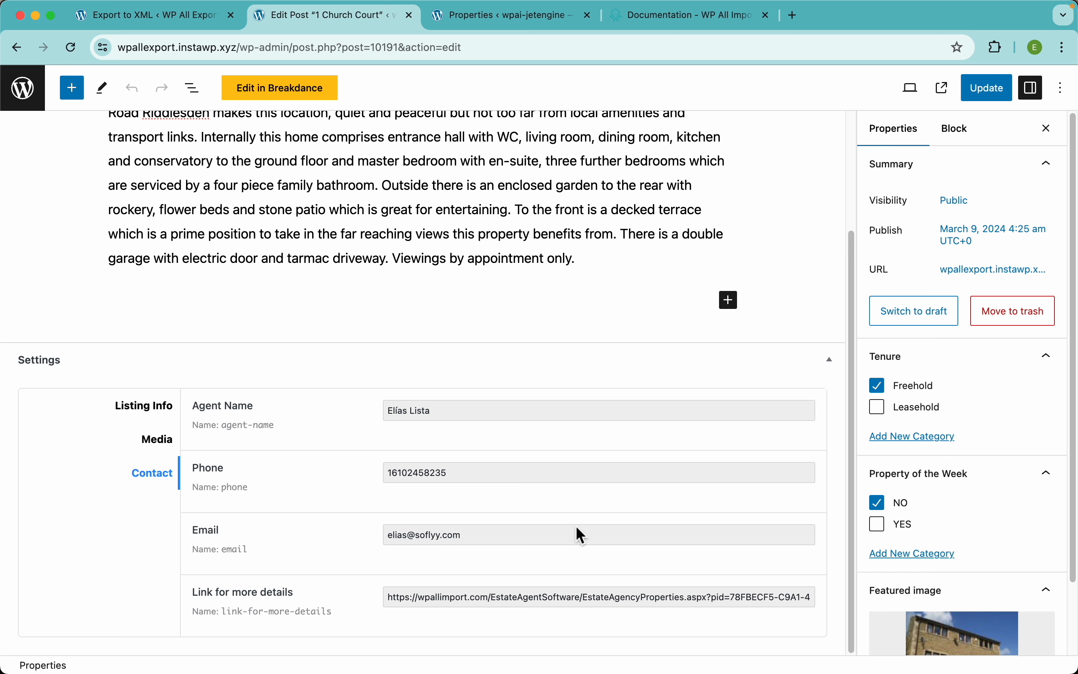
pyautogui.click(160, 410)
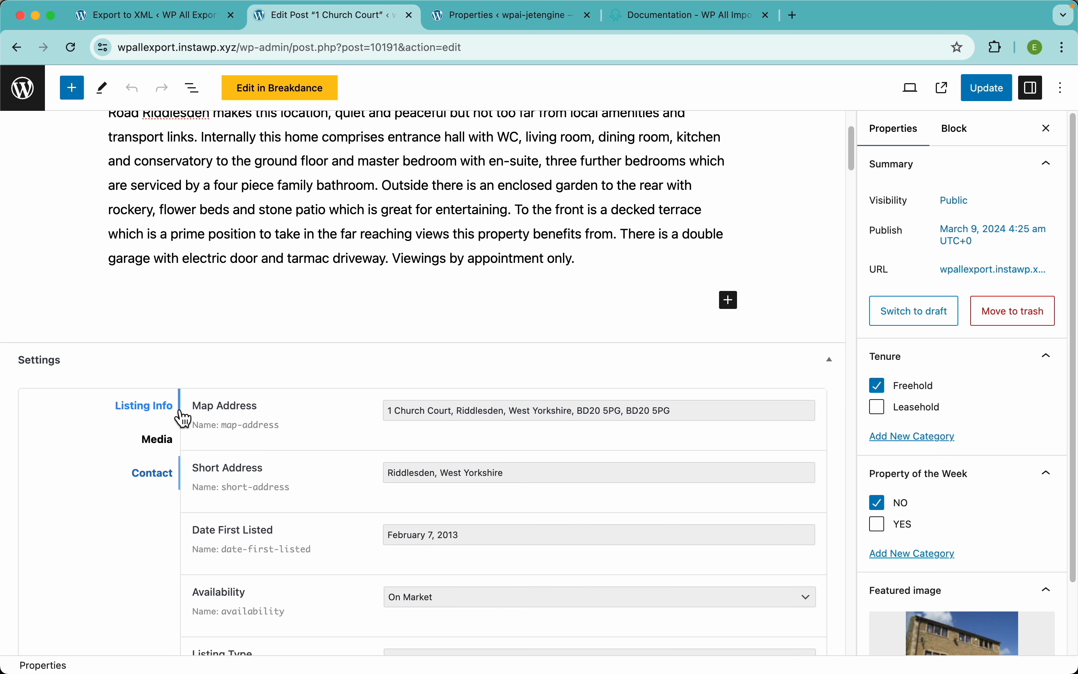
pyautogui.click(173, 26)
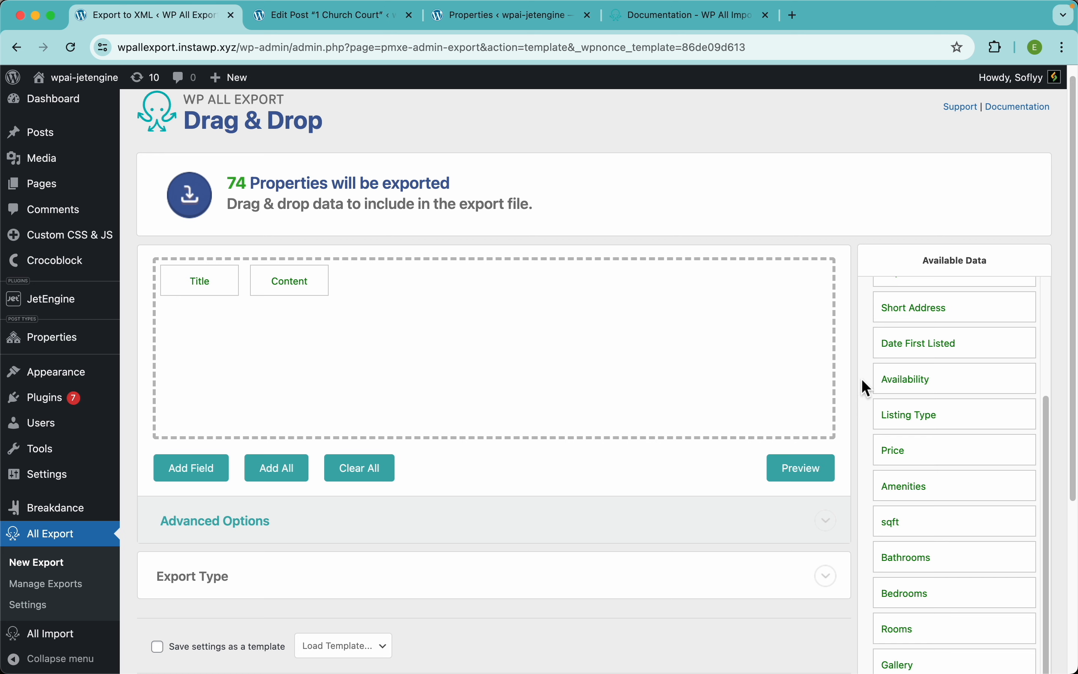
# Step: Add every JetEngine property field to the template after Title and Content
pyautogui.scroll(3, 928, 374)
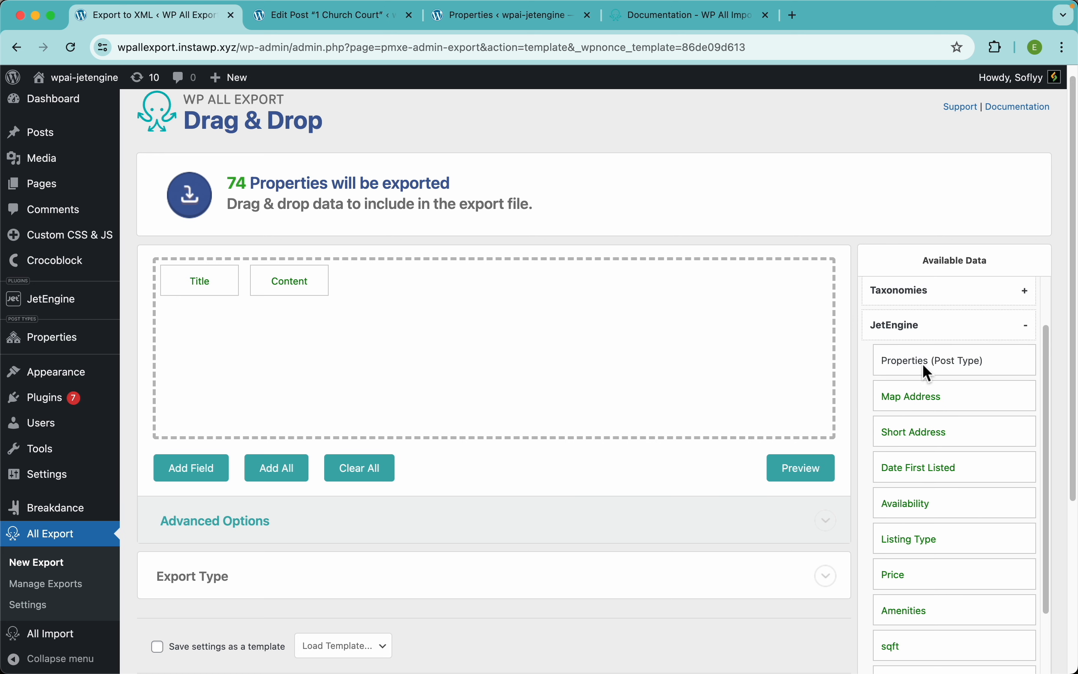
pyautogui.moveTo(926, 372); pyautogui.dragTo(717, 358)
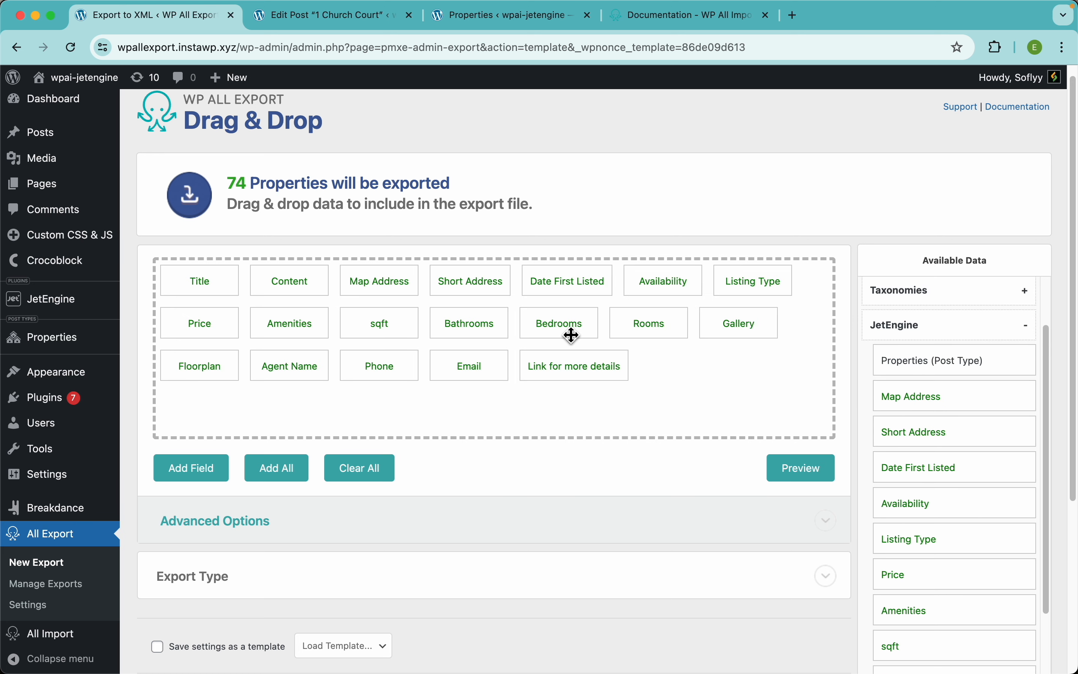
pyautogui.scroll(1, 570, 335)
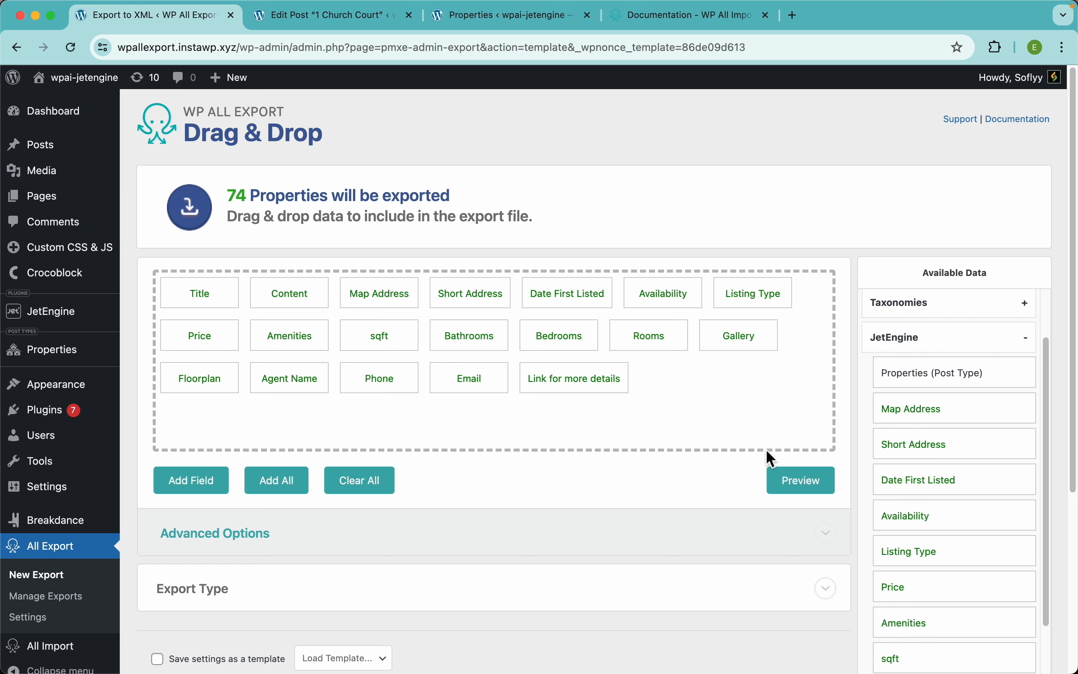
# Step: Preview the export data across all columns, then dismiss the preview
pyautogui.click(803, 490)
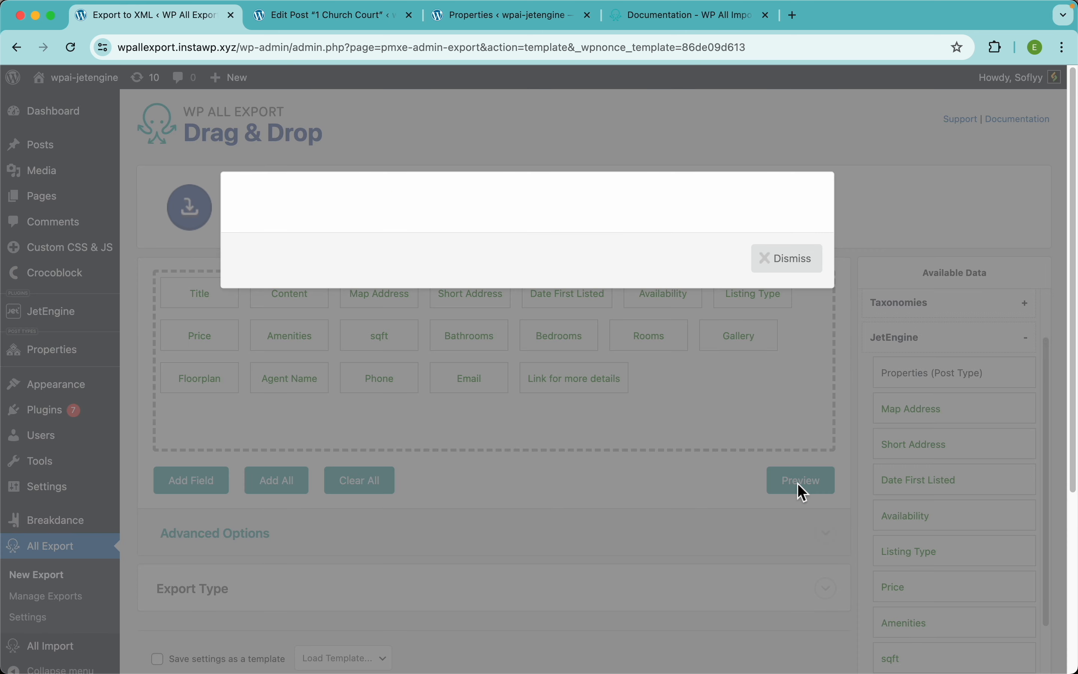
pyautogui.hscroll(2, 642, 312)
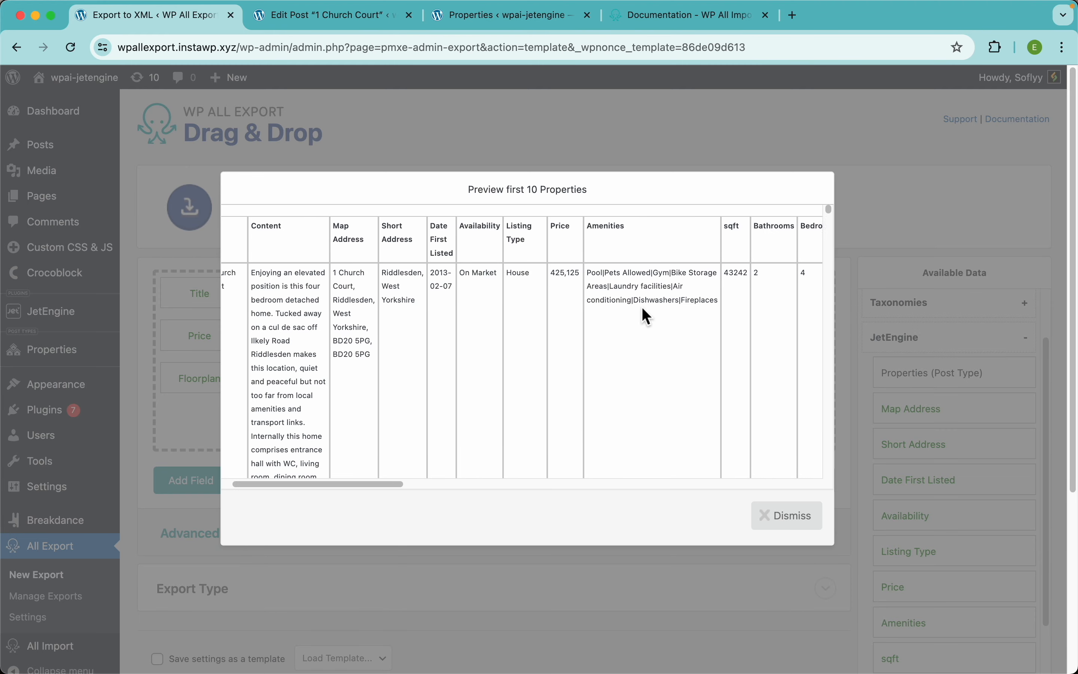
pyautogui.hscroll(15, 642, 307)
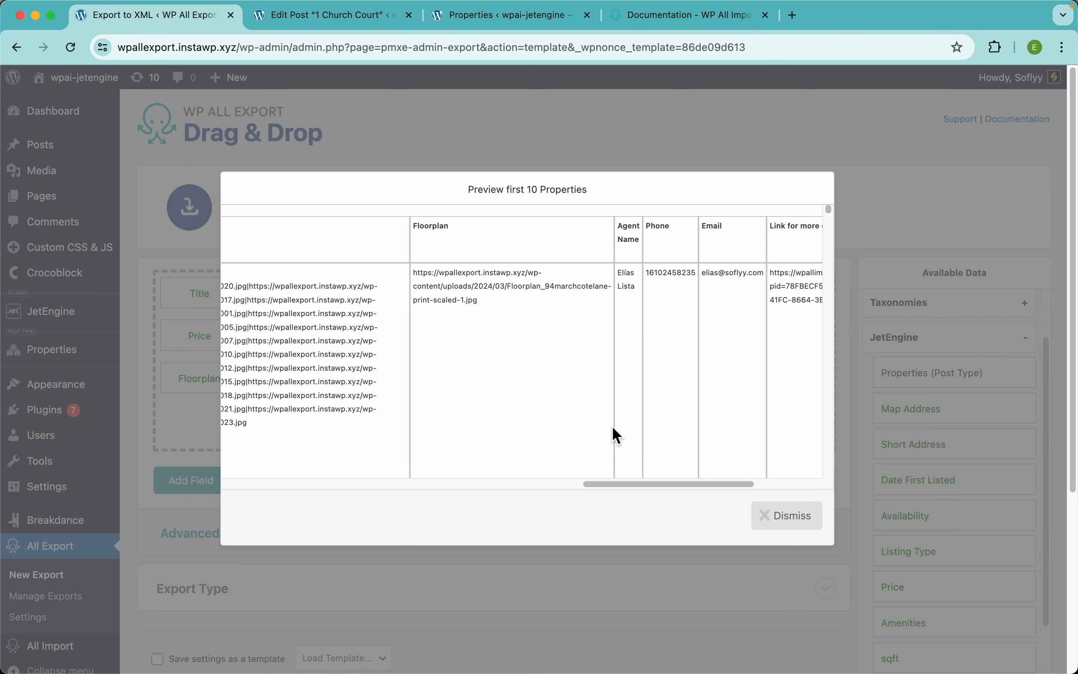
pyautogui.moveTo(629, 484); pyautogui.dragTo(257, 479)
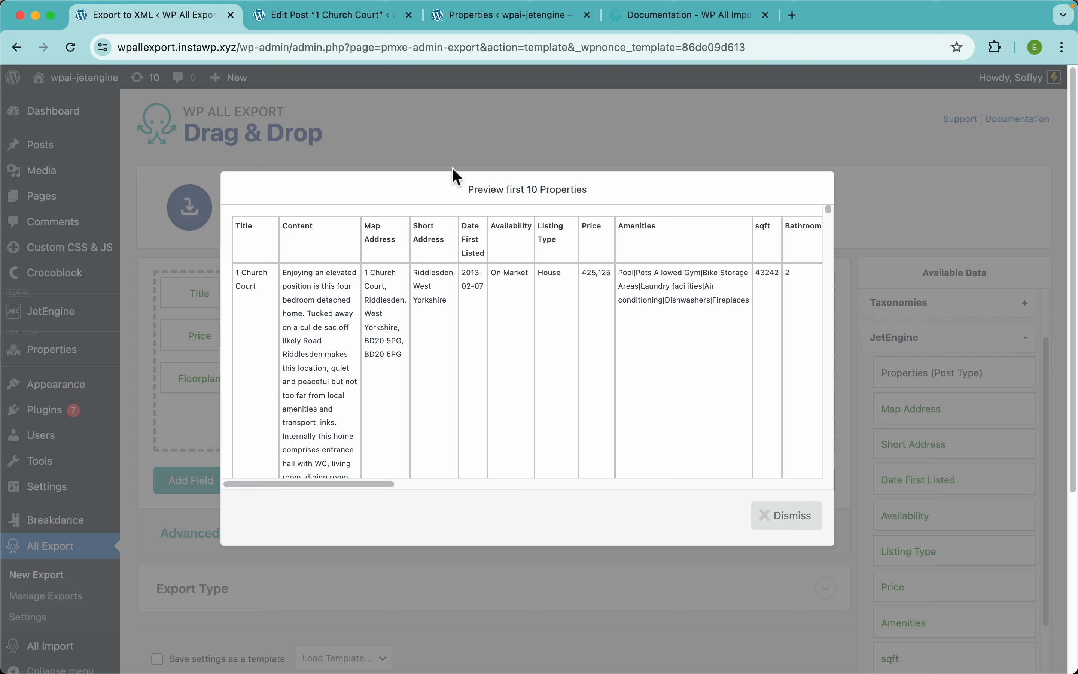
pyautogui.click(506, 136)
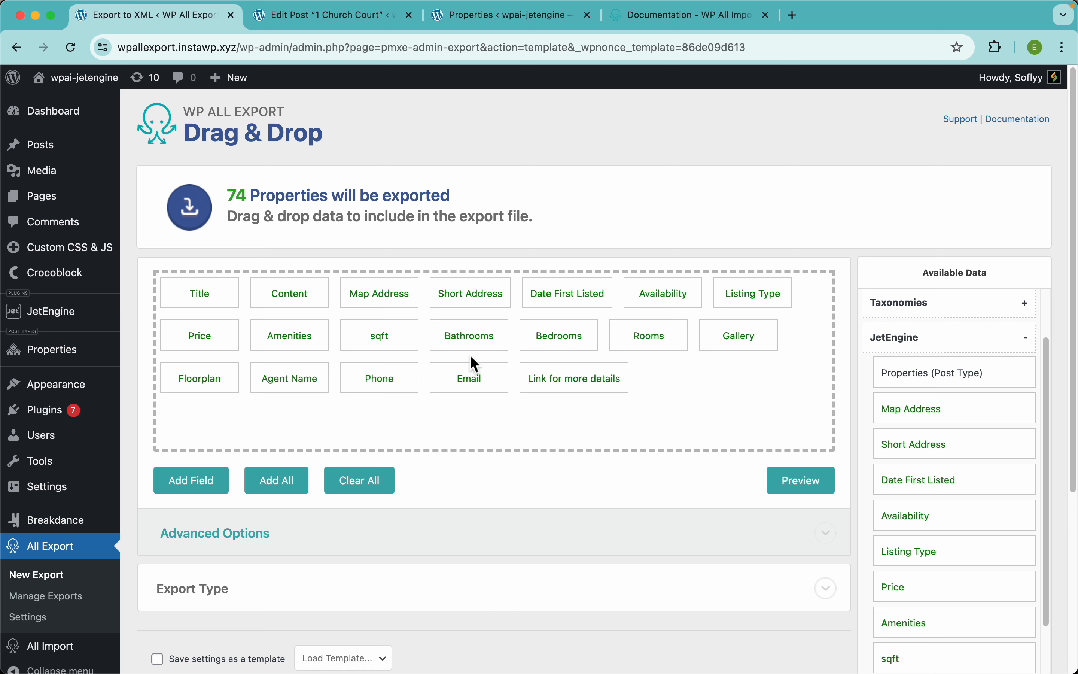
# Step: Rename the Title column to 'Property Name'
pyautogui.click(197, 298)
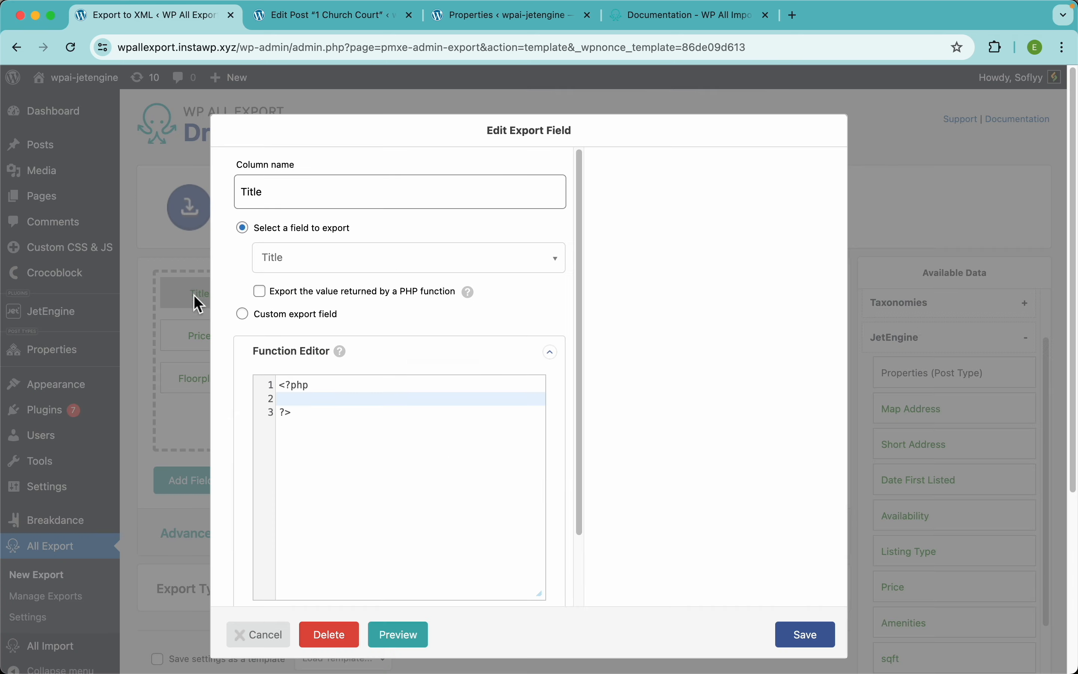
pyautogui.click(279, 202)
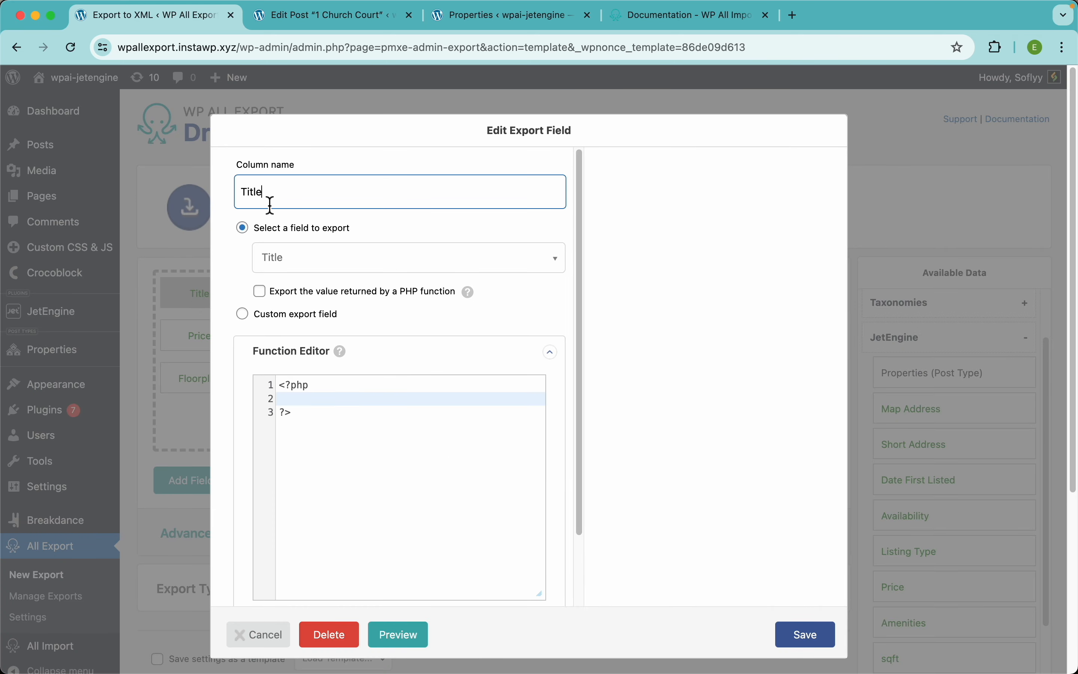
pyautogui.doubleClick(268, 202)
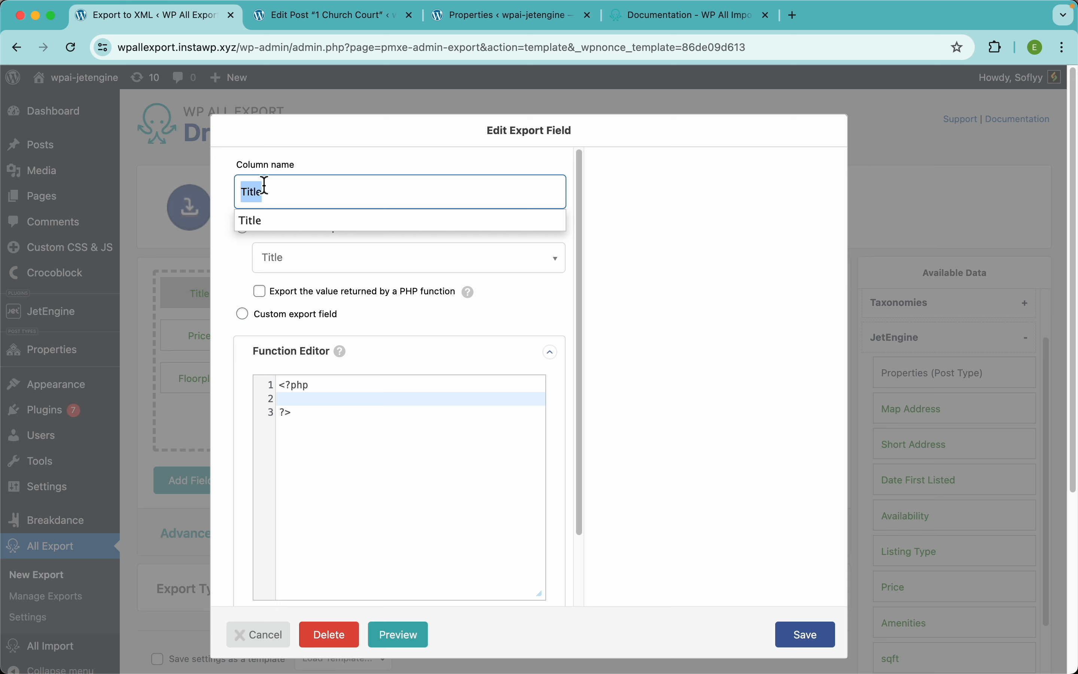
pyautogui.write('Property Name')
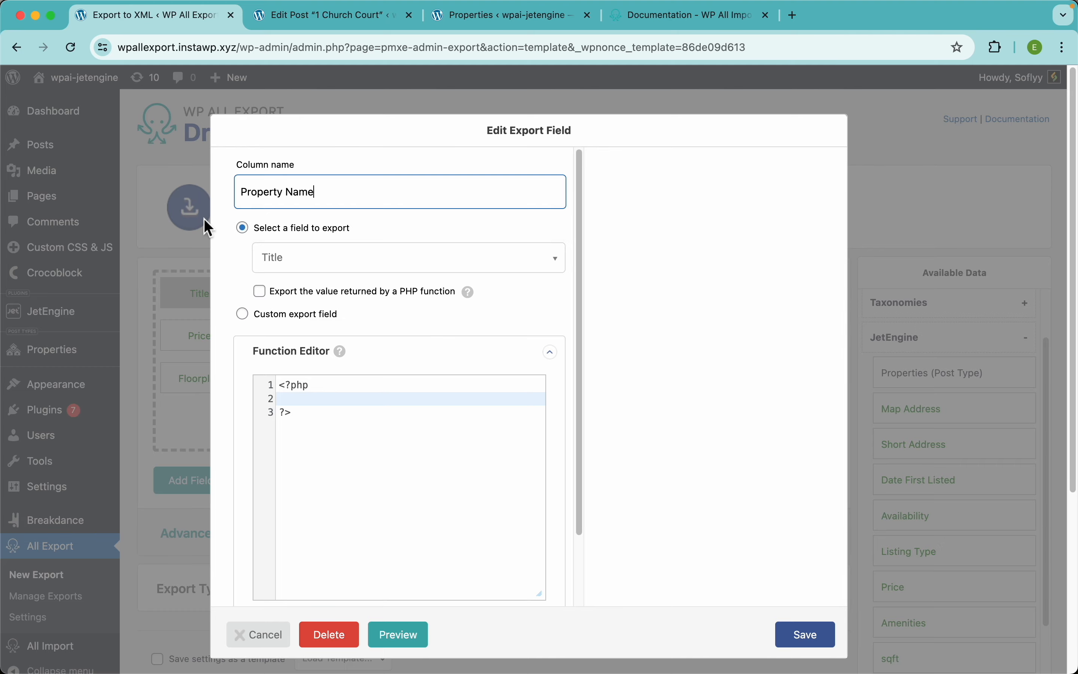
pyautogui.click(802, 634)
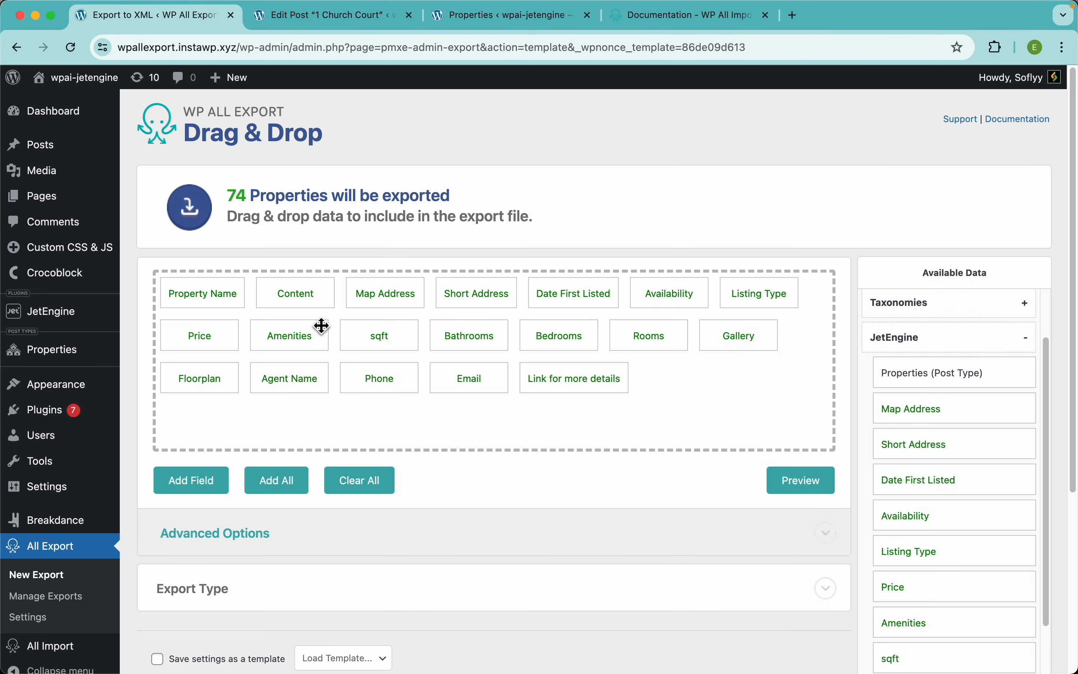
# Step: Rename the Content column to 'Description'
pyautogui.click(295, 293)
pyautogui.click(337, 199)
pyautogui.doubleClick(337, 199)
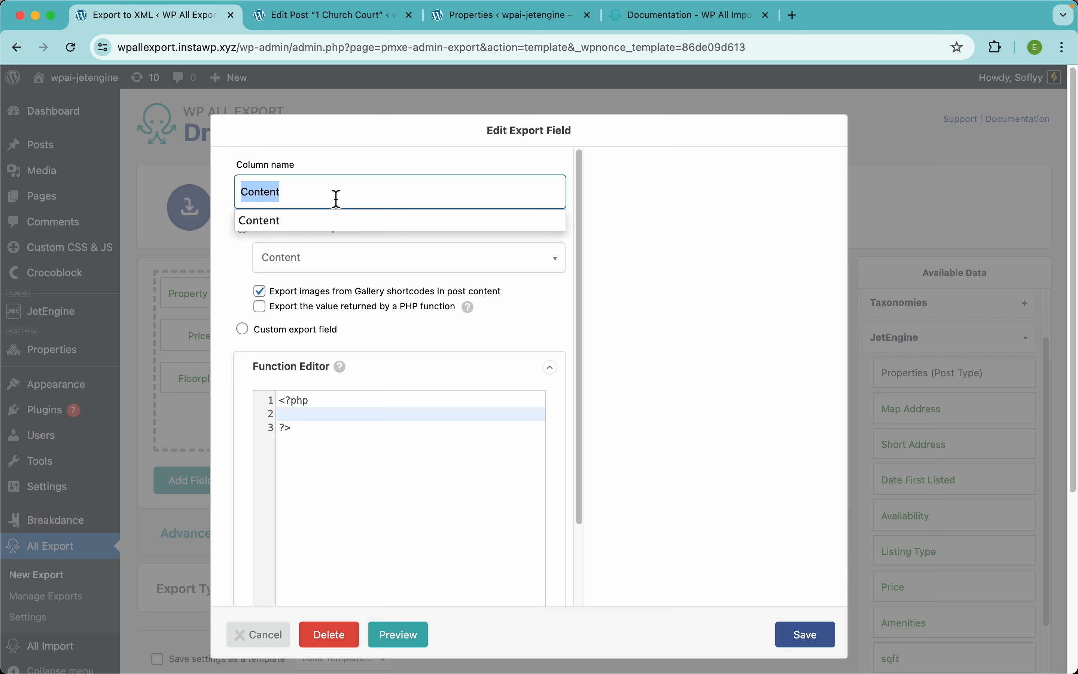
pyautogui.write('Descr')
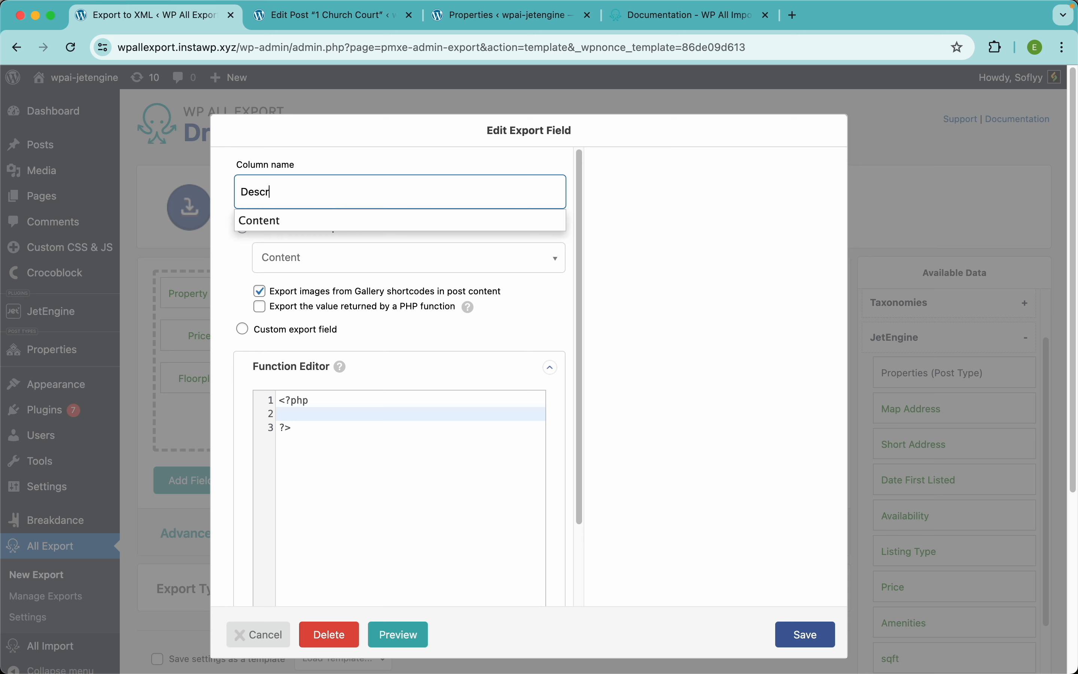
pyautogui.write('iption')
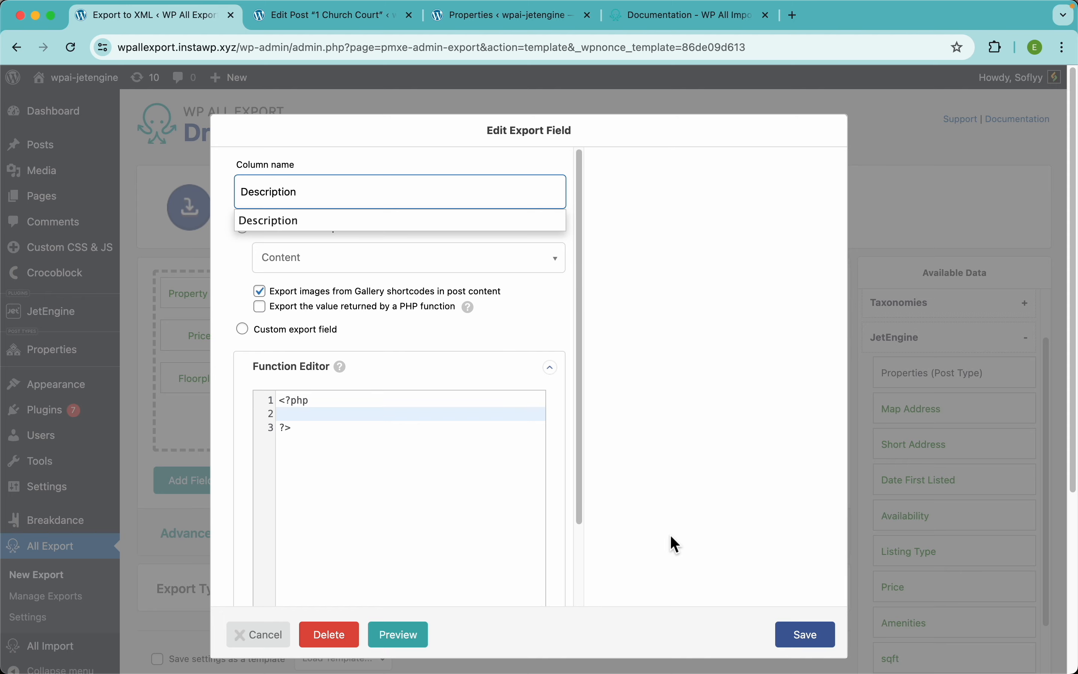
pyautogui.click(798, 634)
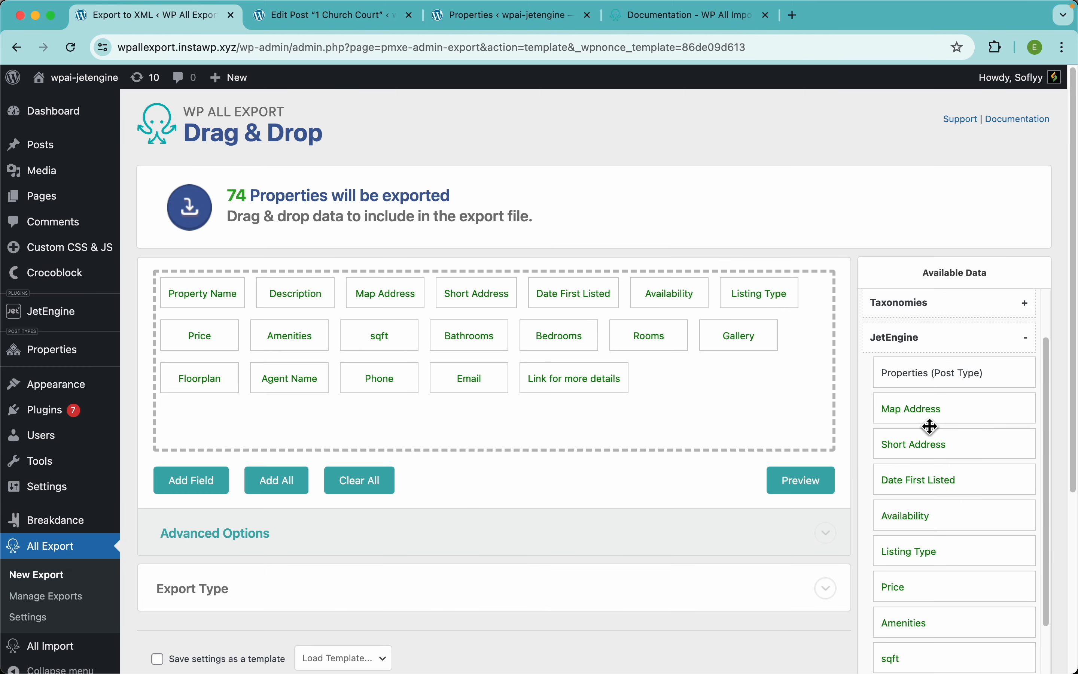
pyautogui.moveTo(922, 416); pyautogui.dragTo(771, 392)
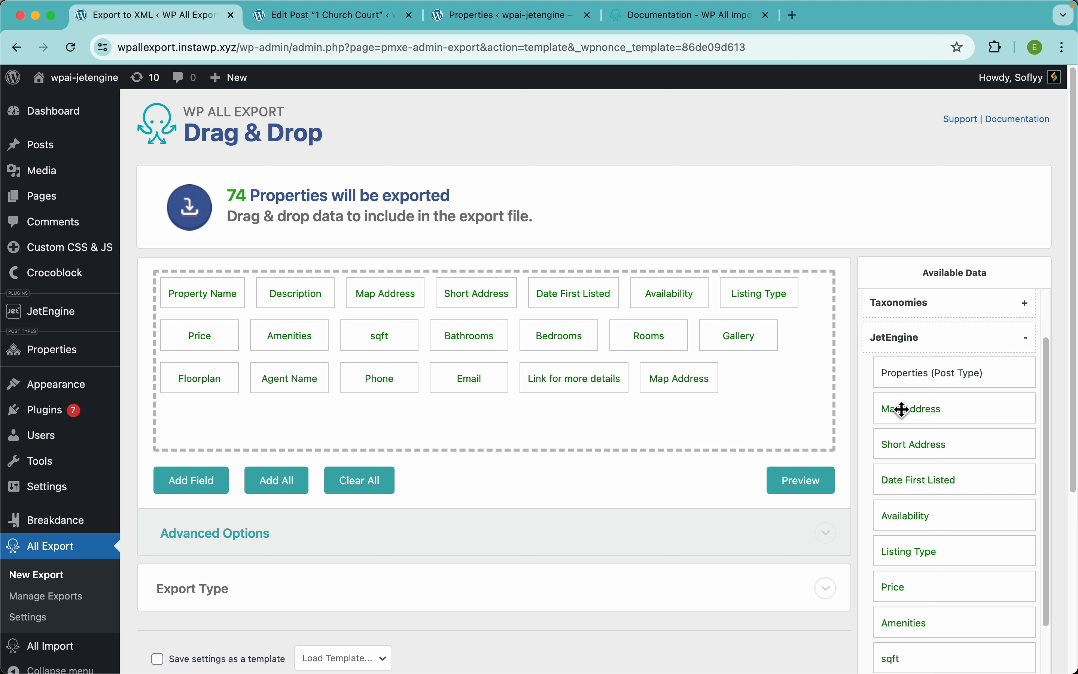
pyautogui.moveTo(897, 409); pyautogui.dragTo(663, 202)
pyautogui.moveTo(714, 373); pyautogui.dragTo(659, 252)
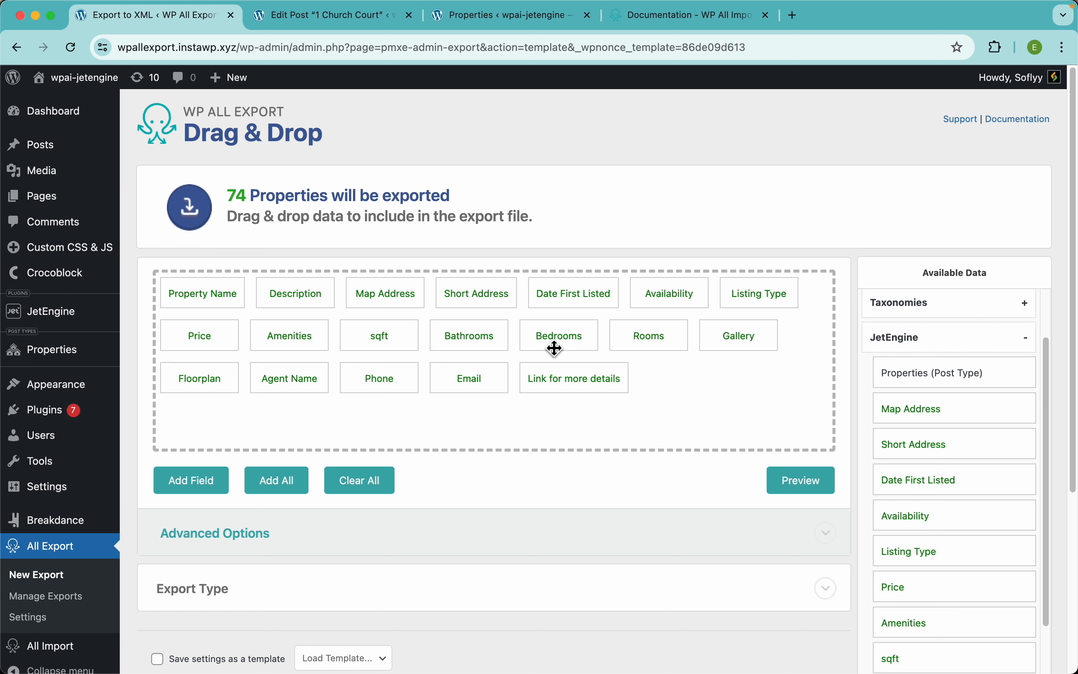
pyautogui.click(820, 492)
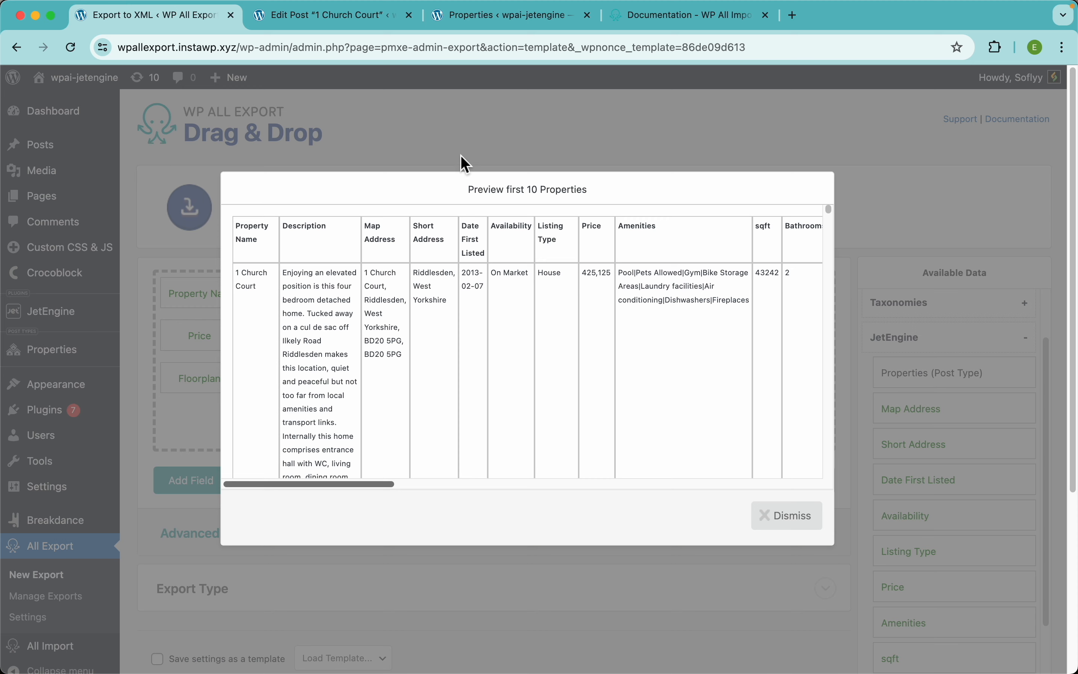
pyautogui.click(473, 154)
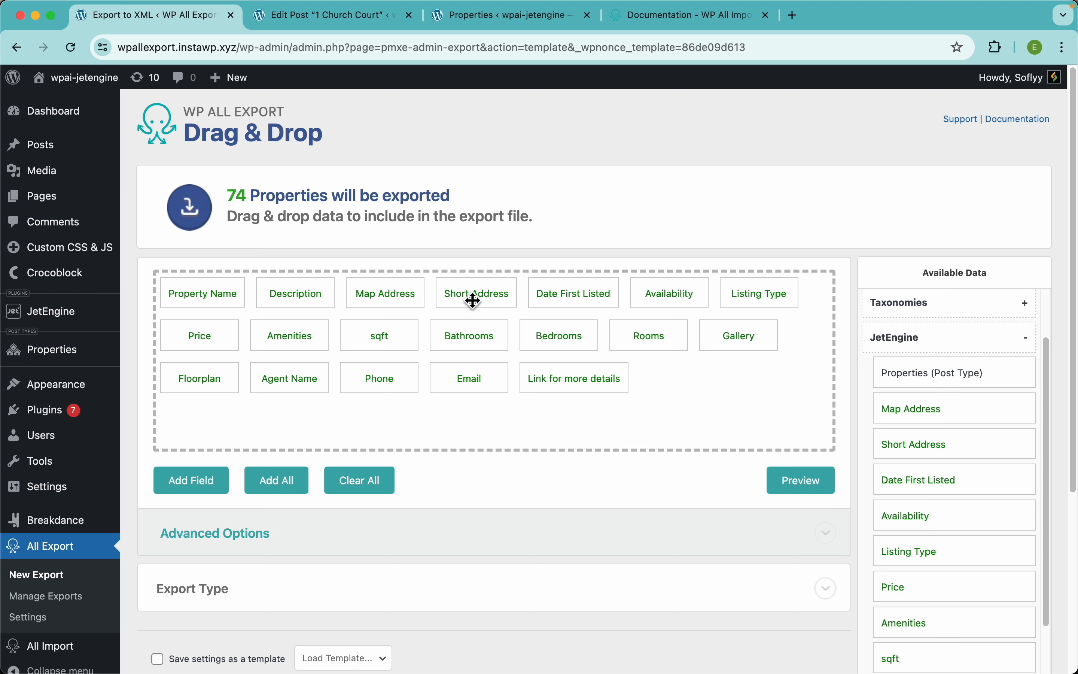
# Step: Turn the Short Address field into a custom export field named 'Short Description'
pyautogui.click(490, 297)
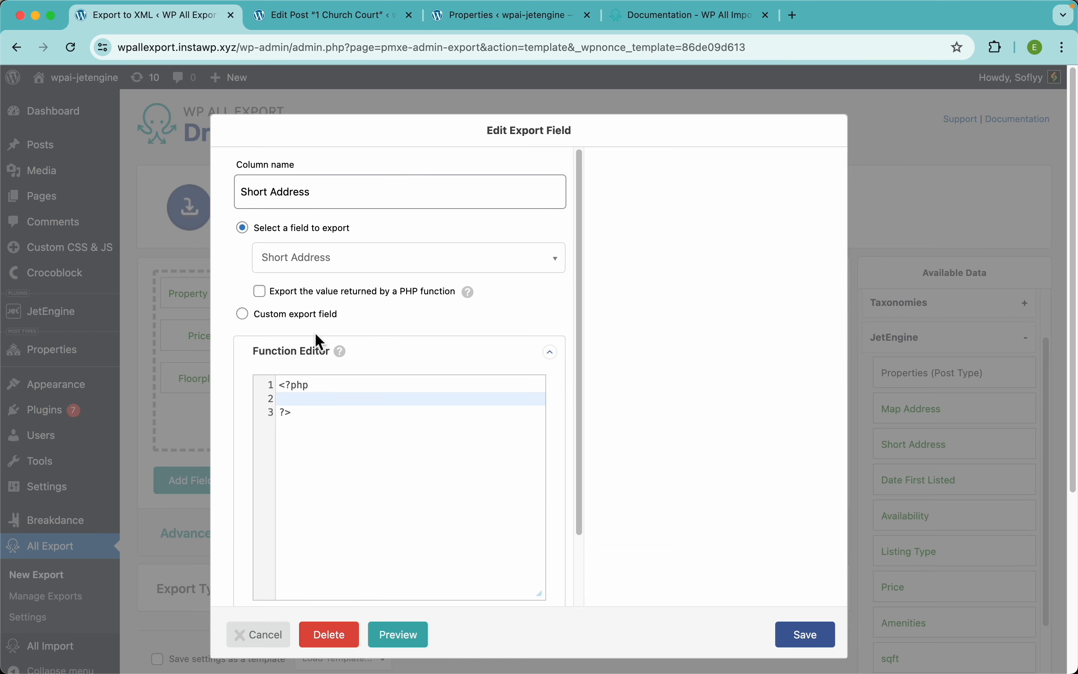
pyautogui.click(277, 314)
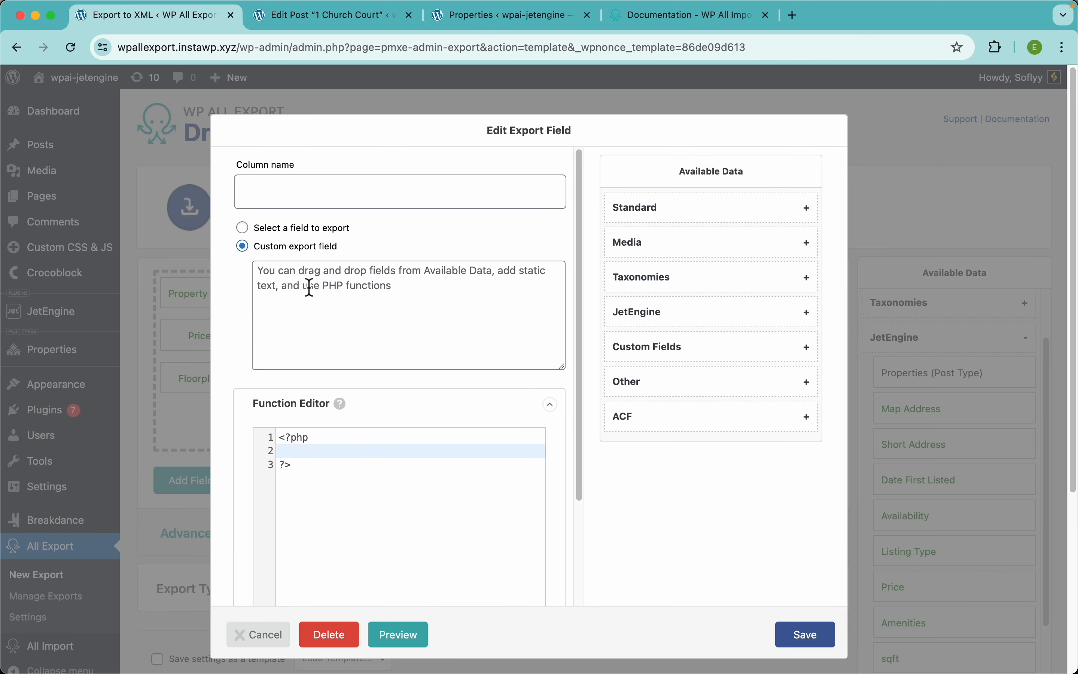
pyautogui.click(332, 192)
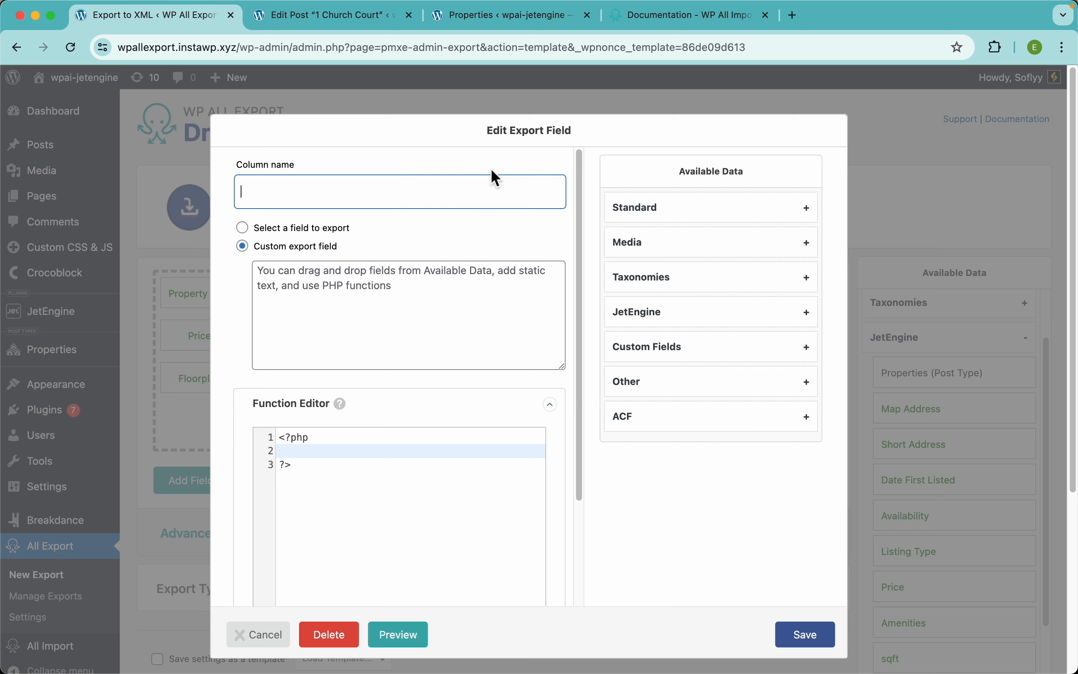
pyautogui.write('Short De')
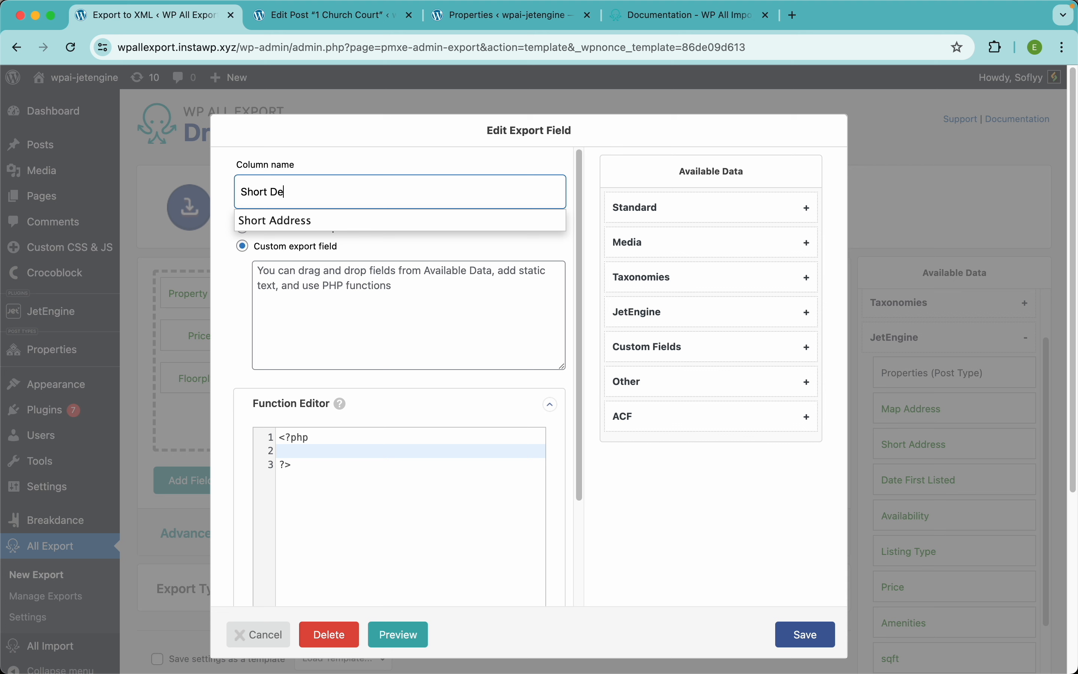
pyautogui.write('scription')
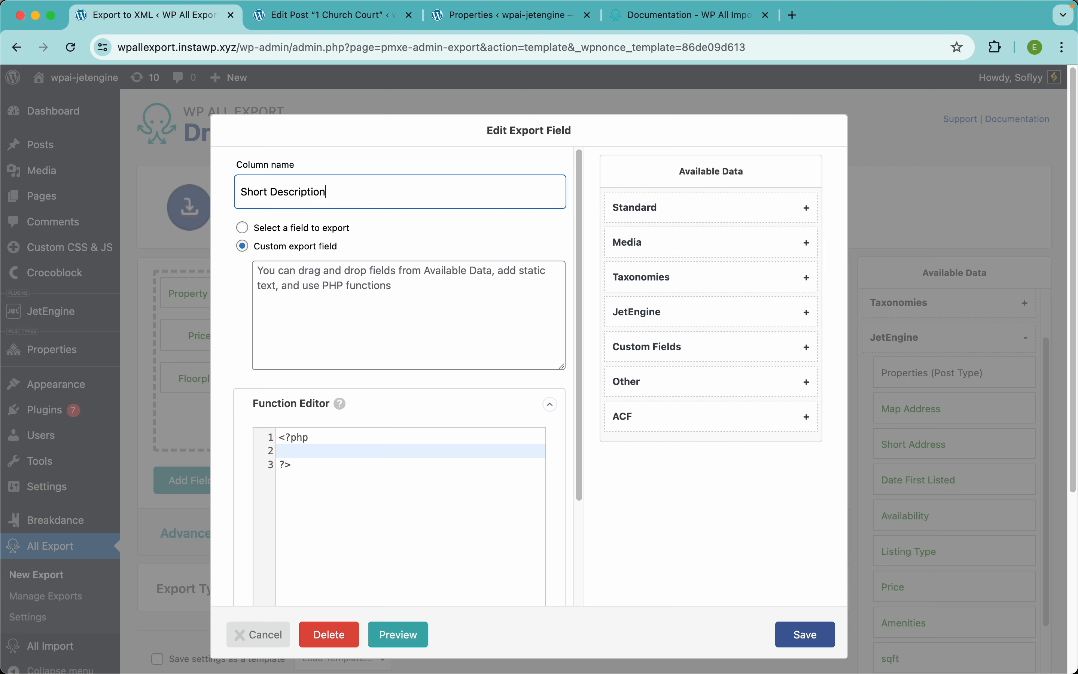
# Step: Write 'Beauriful {Listing Type}, located at {Short Address}, with' as the column content
pyautogui.click(490, 322)
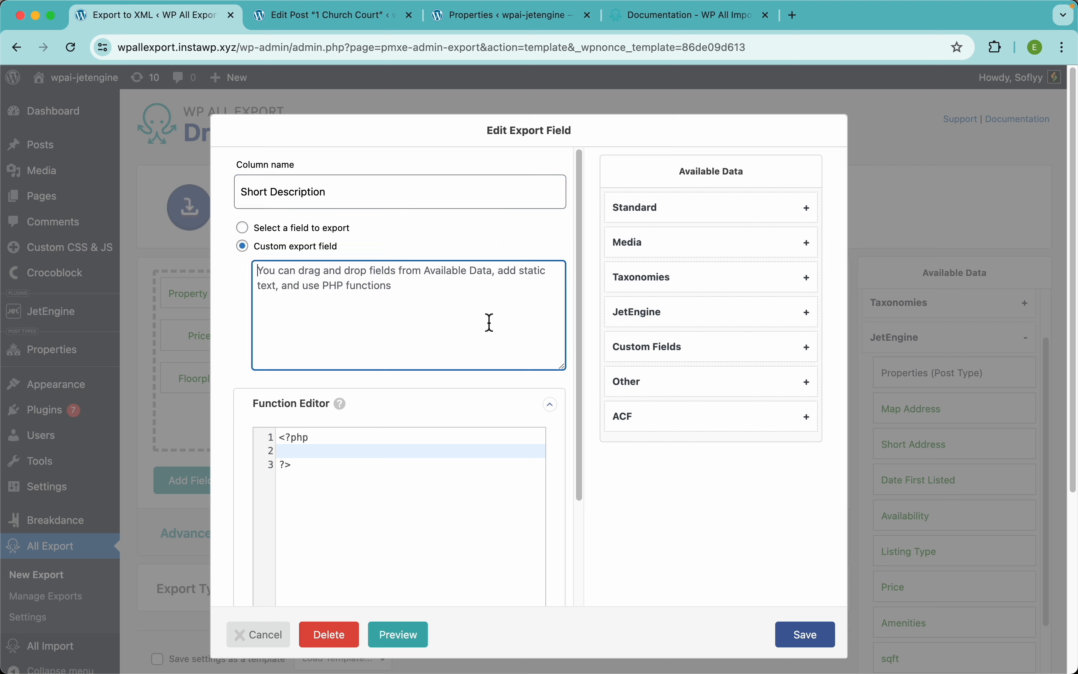
pyautogui.write('Beaur')
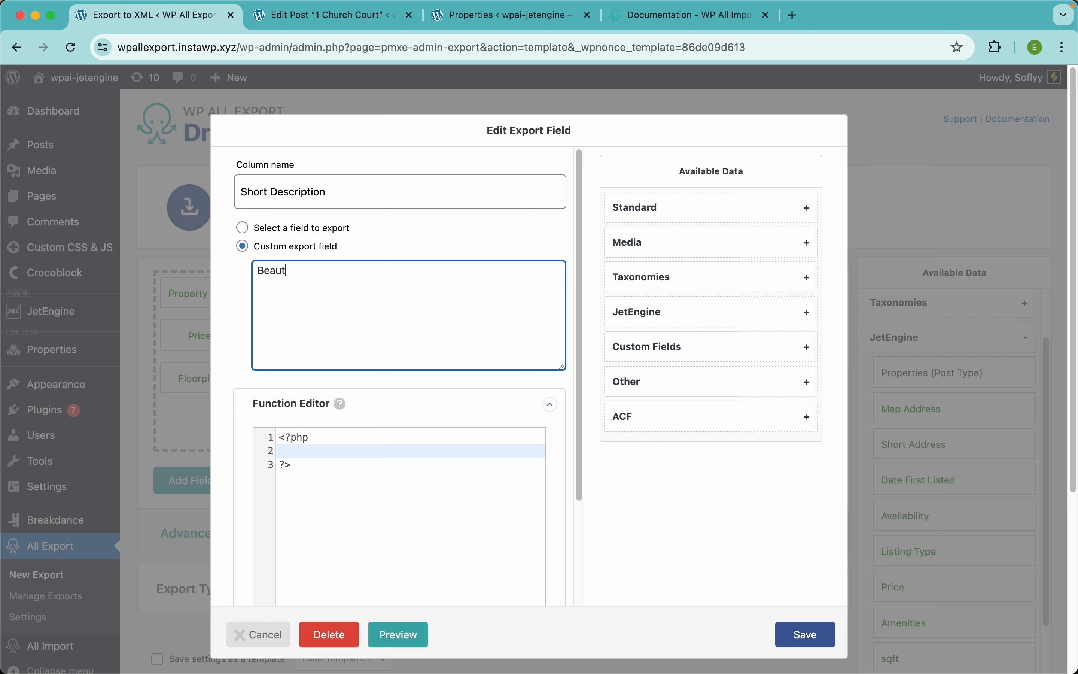
pyautogui.write('iful')
pyautogui.click(651, 322)
pyautogui.scroll(-3, 695, 390)
pyautogui.moveTo(676, 378); pyautogui.dragTo(448, 288)
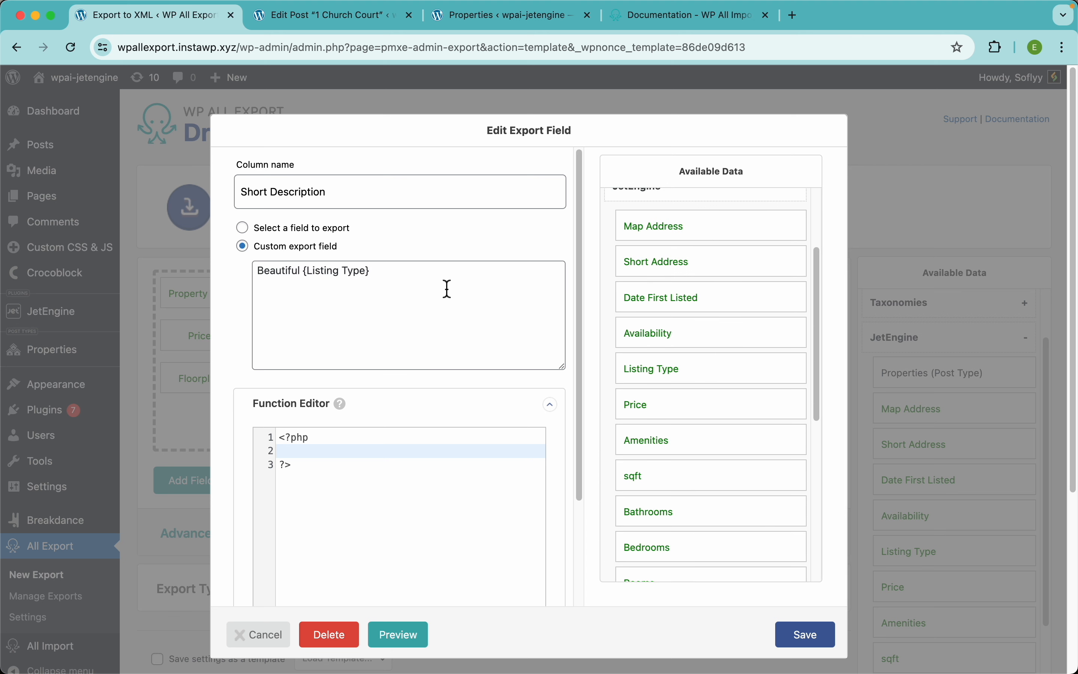
pyautogui.click(447, 289)
pyautogui.write(', located ')
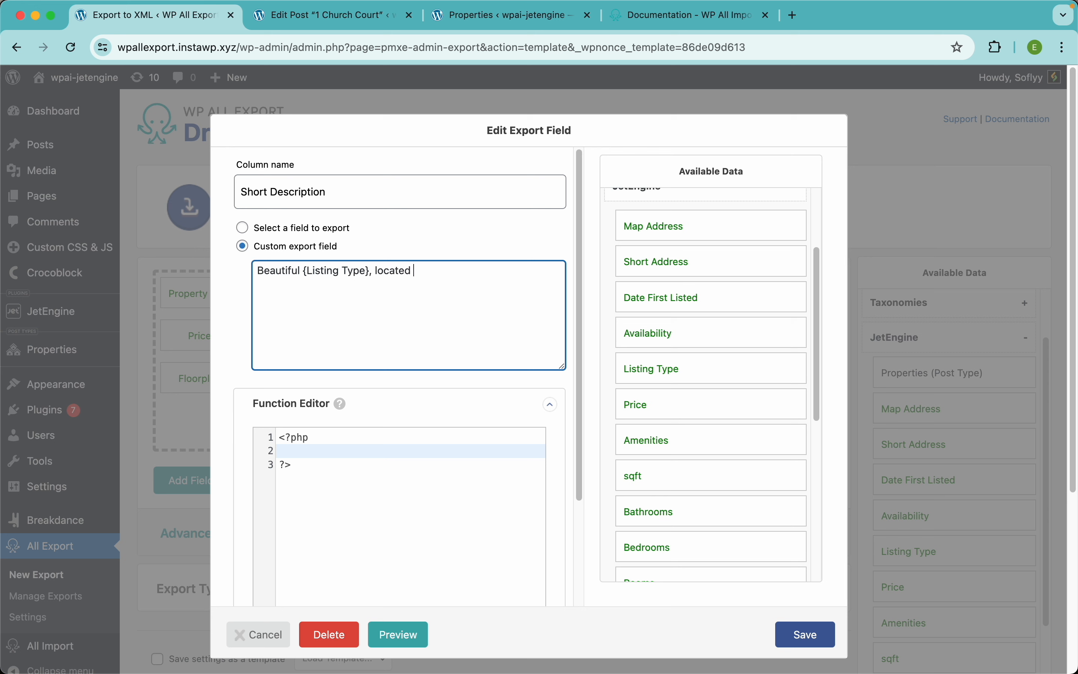
pyautogui.write('at')
pyautogui.moveTo(672, 267); pyautogui.dragTo(497, 280)
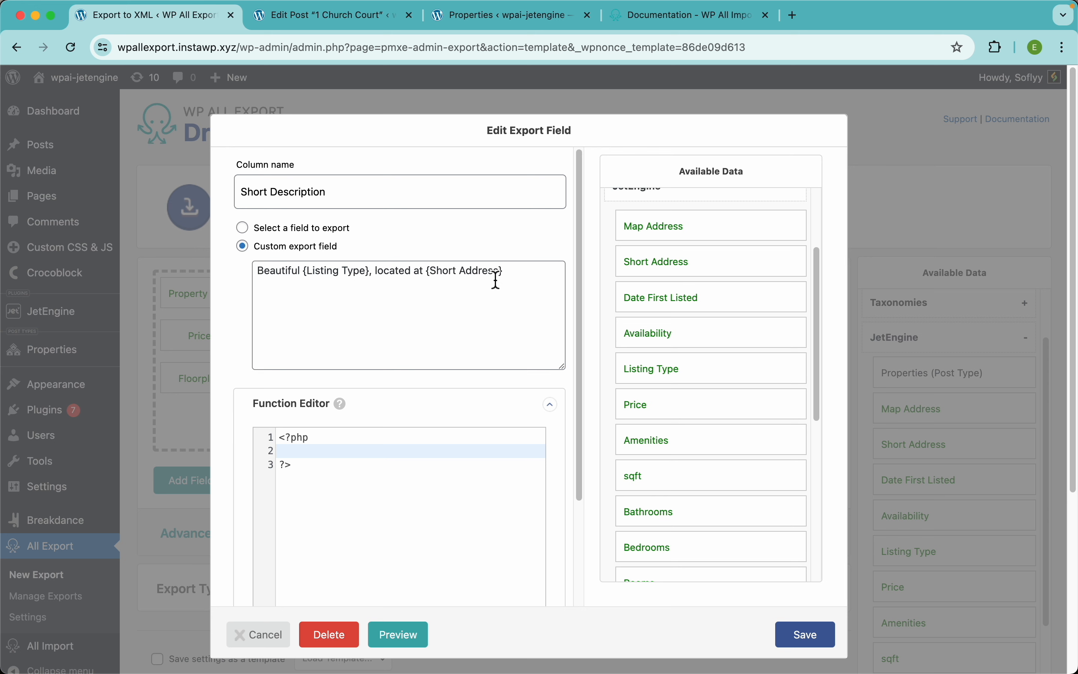
pyautogui.click(546, 296)
pyautogui.write(', with')
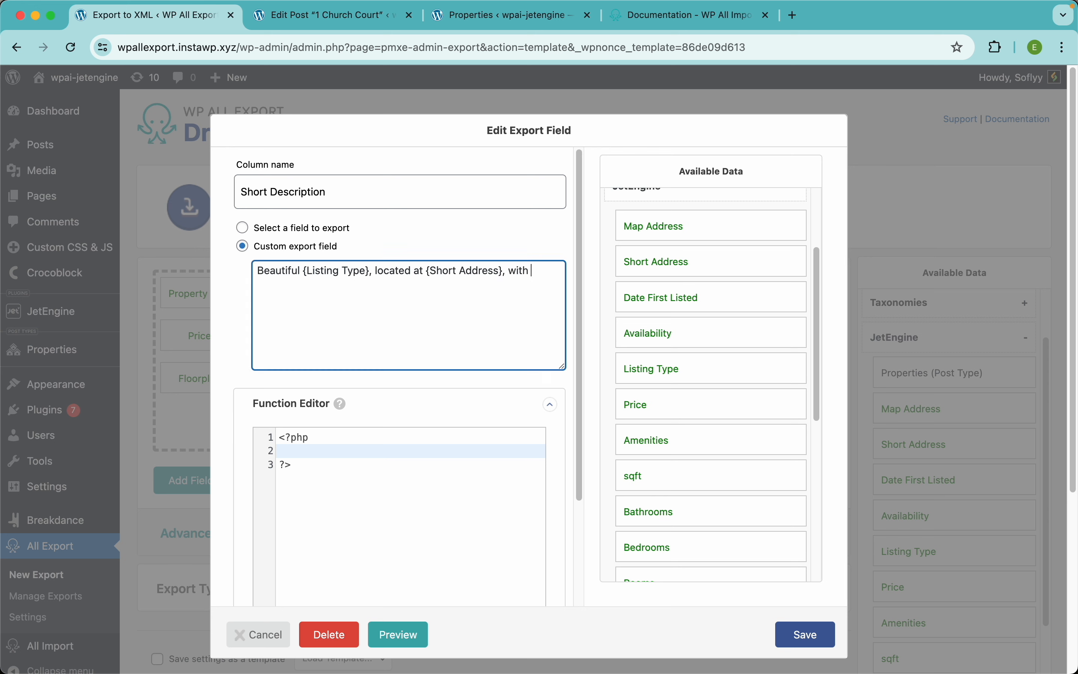
# Step: Append '{Bedrooms} bedrooms, {Bathrooms} bathrooms, and {sqft} sqft.' and save the column
pyautogui.scroll(-3, 679, 498)
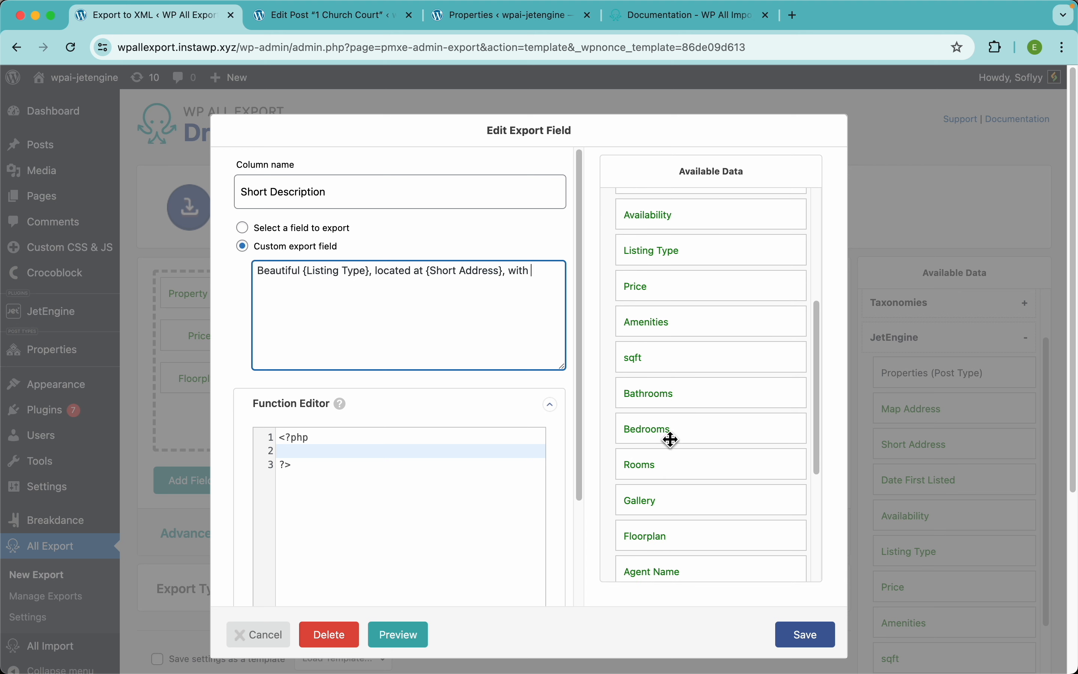
pyautogui.moveTo(670, 432); pyautogui.dragTo(504, 350)
pyautogui.write('bedrooms,')
pyautogui.moveTo(663, 444); pyautogui.dragTo(525, 324)
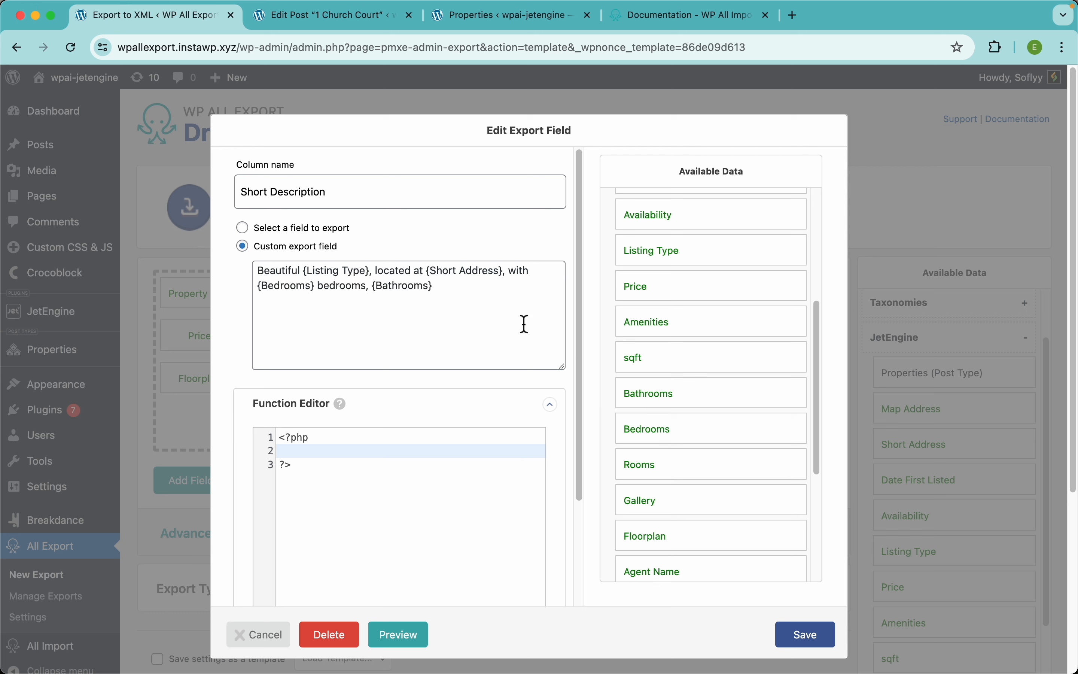
pyautogui.click(524, 324)
pyautogui.write('bathro')
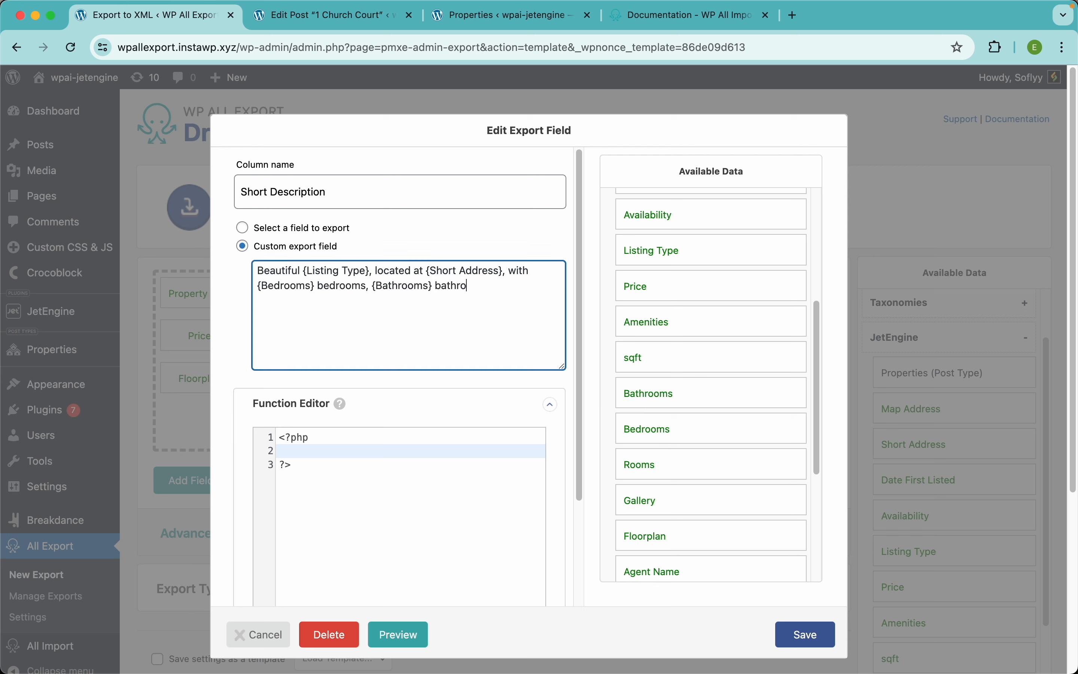
pyautogui.write('oms, and')
pyautogui.moveTo(656, 360); pyautogui.dragTo(529, 340)
pyautogui.click(529, 339)
pyautogui.write('sqft} sqft.')
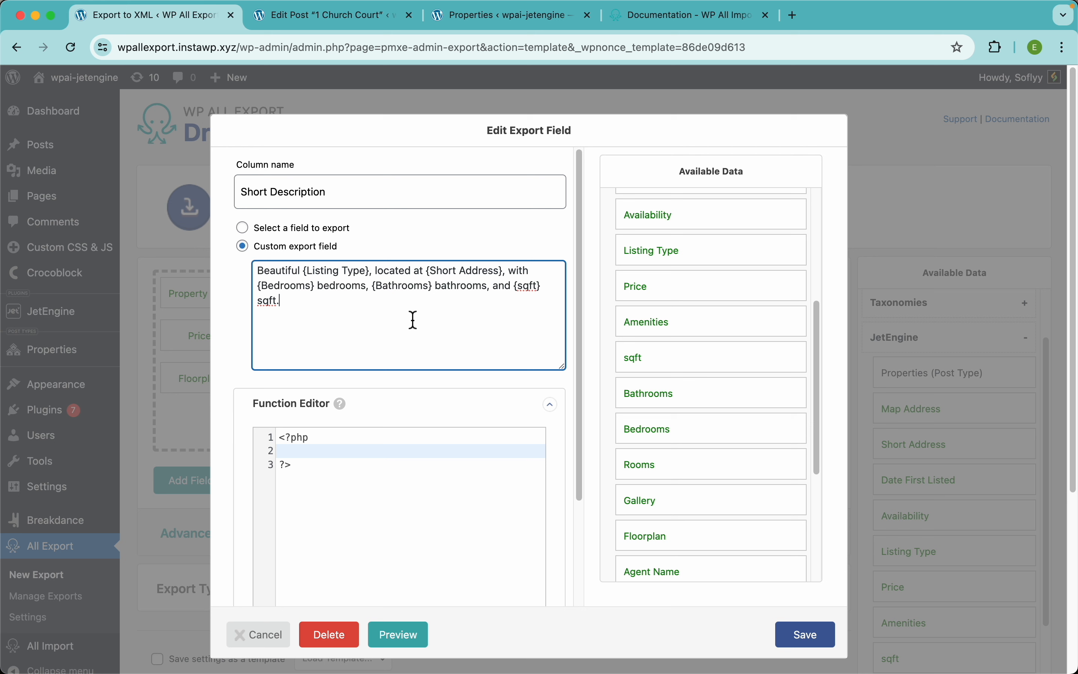
pyautogui.click(807, 635)
# Step: Preview the export to check the new Short Description column, then dismiss it
pyautogui.click(795, 487)
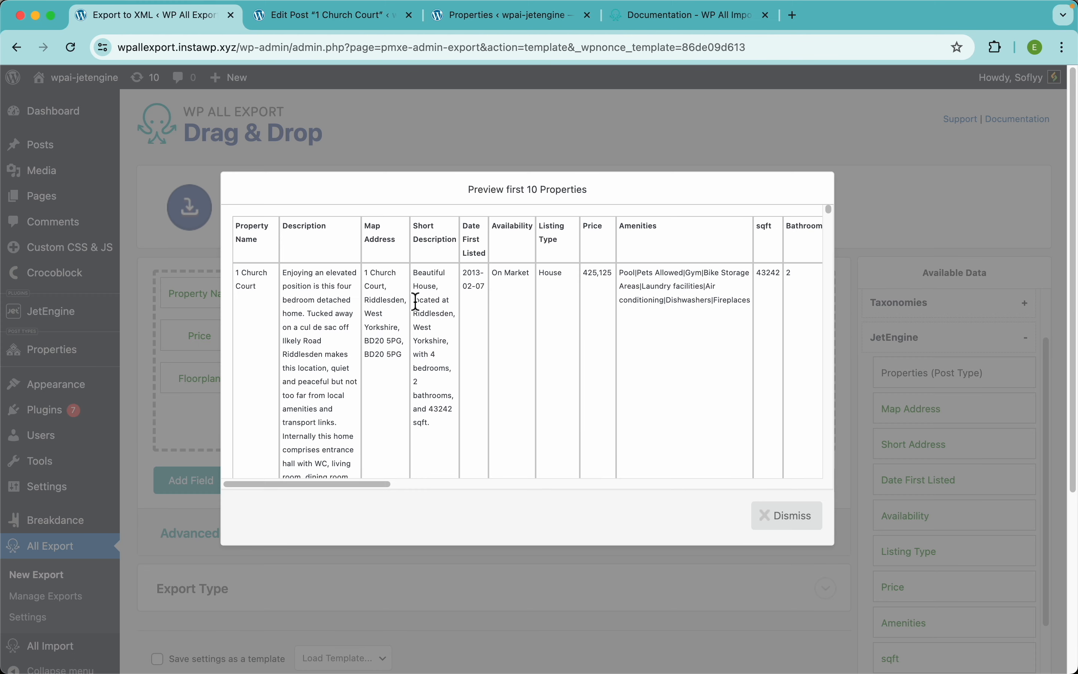
pyautogui.scroll(5, 435, 291)
pyautogui.scroll(2, 435, 291)
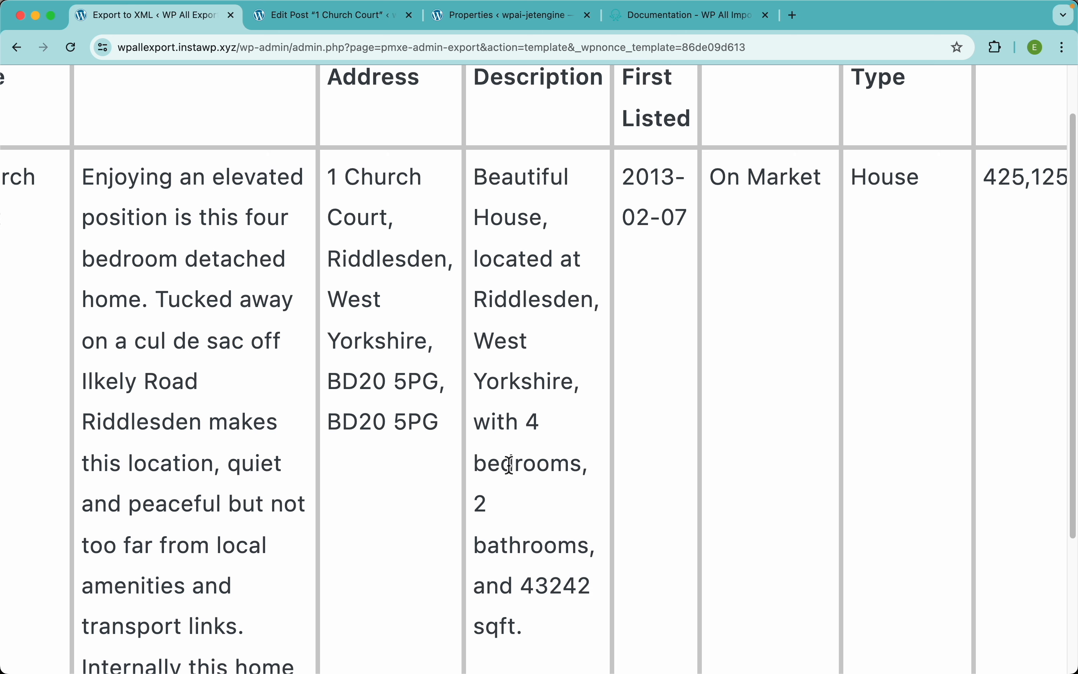
pyautogui.scroll(-4, 509, 519)
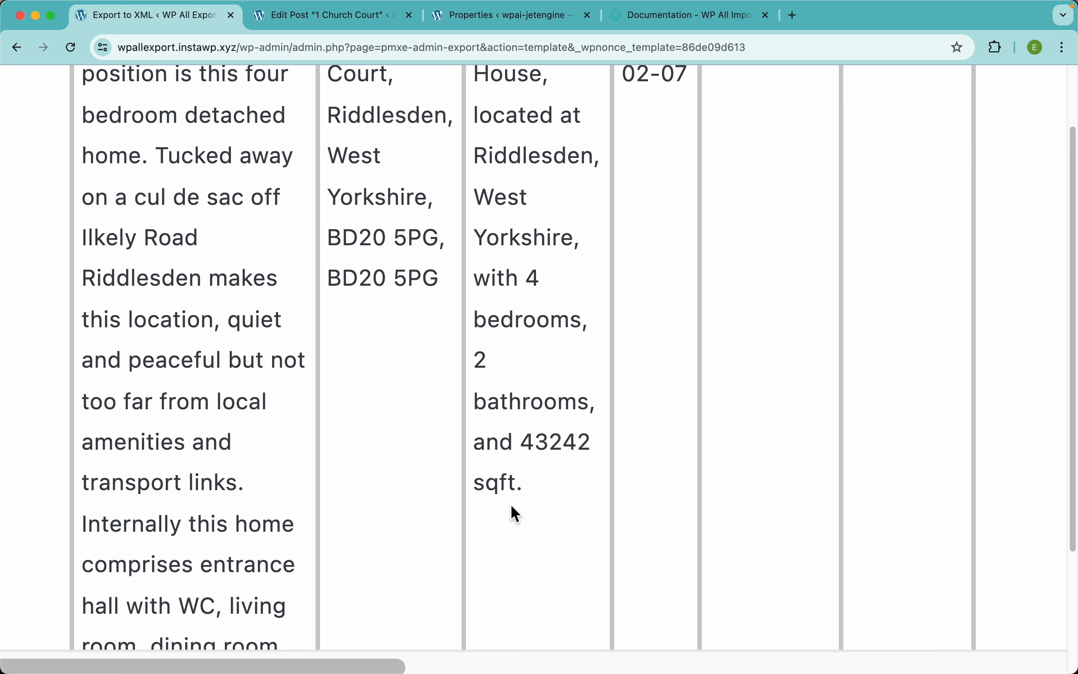
pyautogui.scroll(-10, 606, 440)
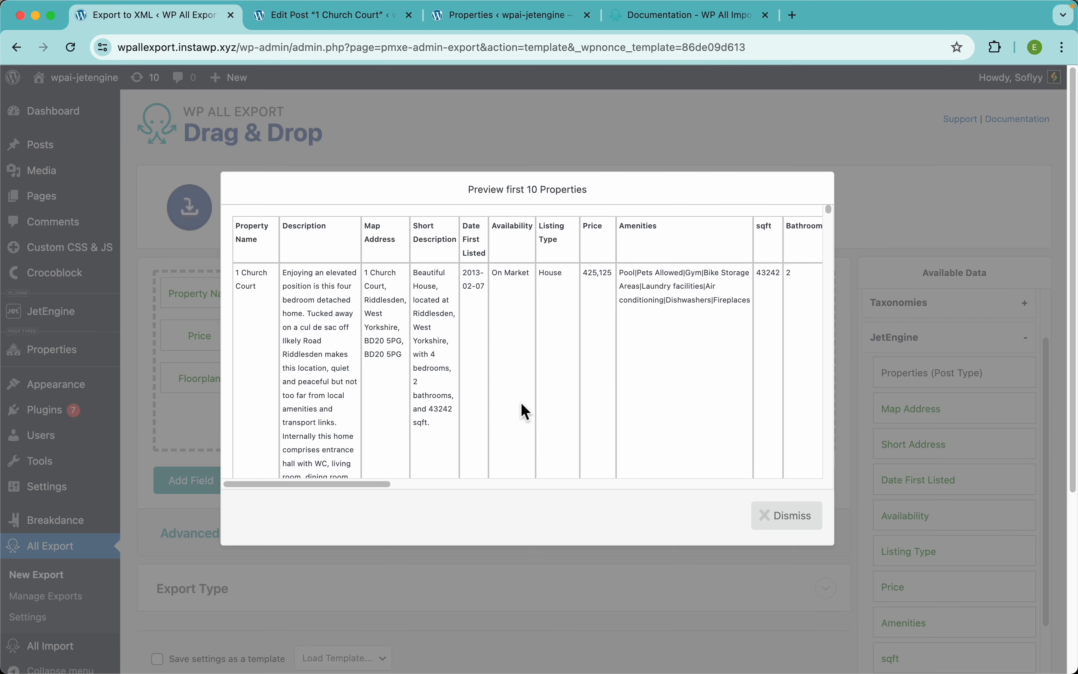
pyautogui.click(590, 143)
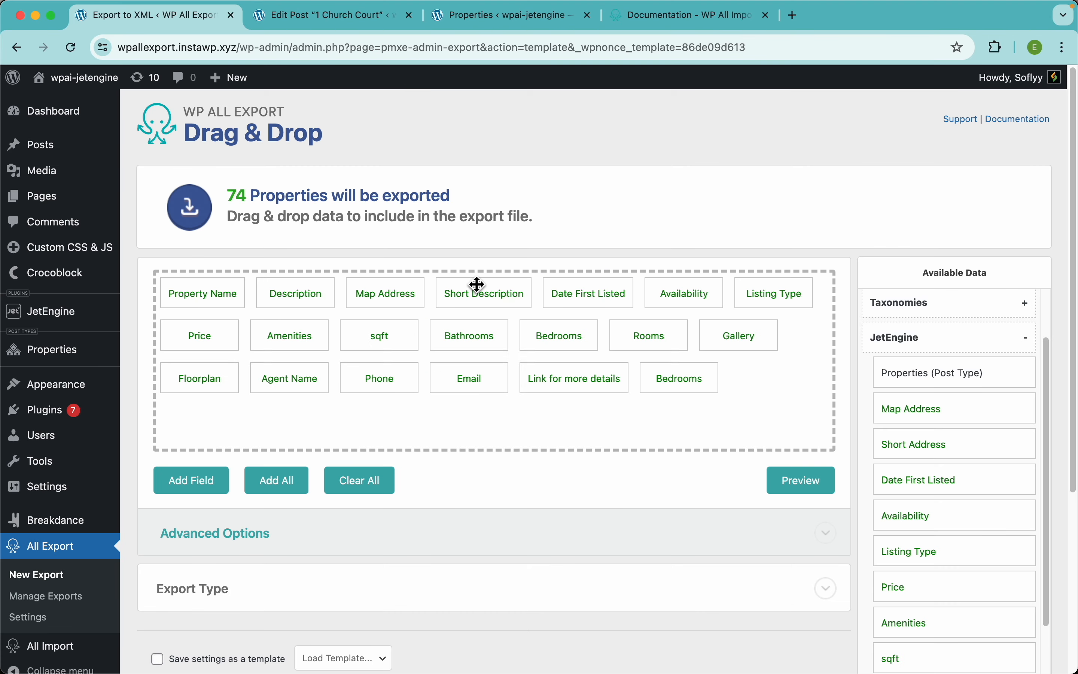
# Step: Move Short Description ahead of Map Address and preview the reordered columns
pyautogui.moveTo(508, 296); pyautogui.dragTo(378, 293)
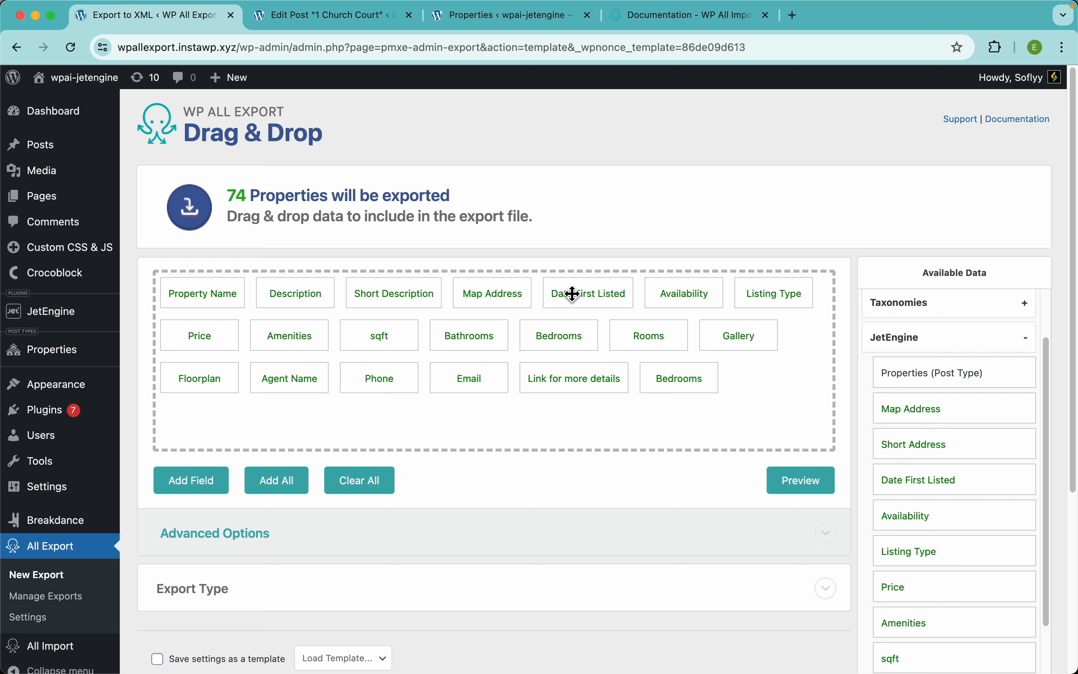
pyautogui.click(824, 485)
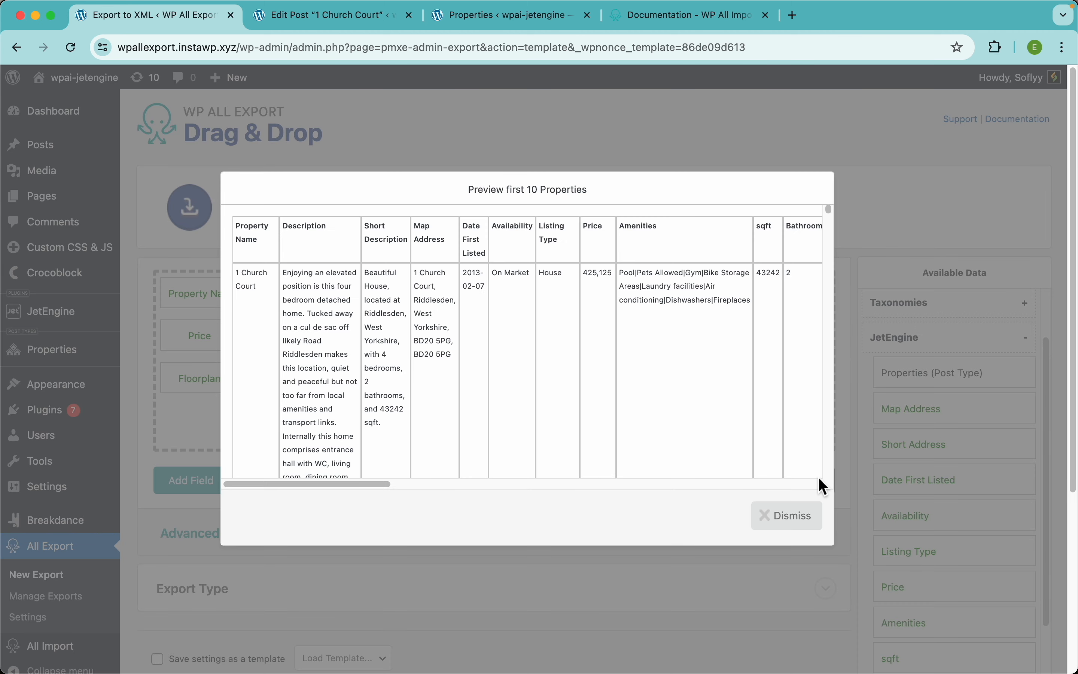
pyautogui.scroll(5, 485, 279)
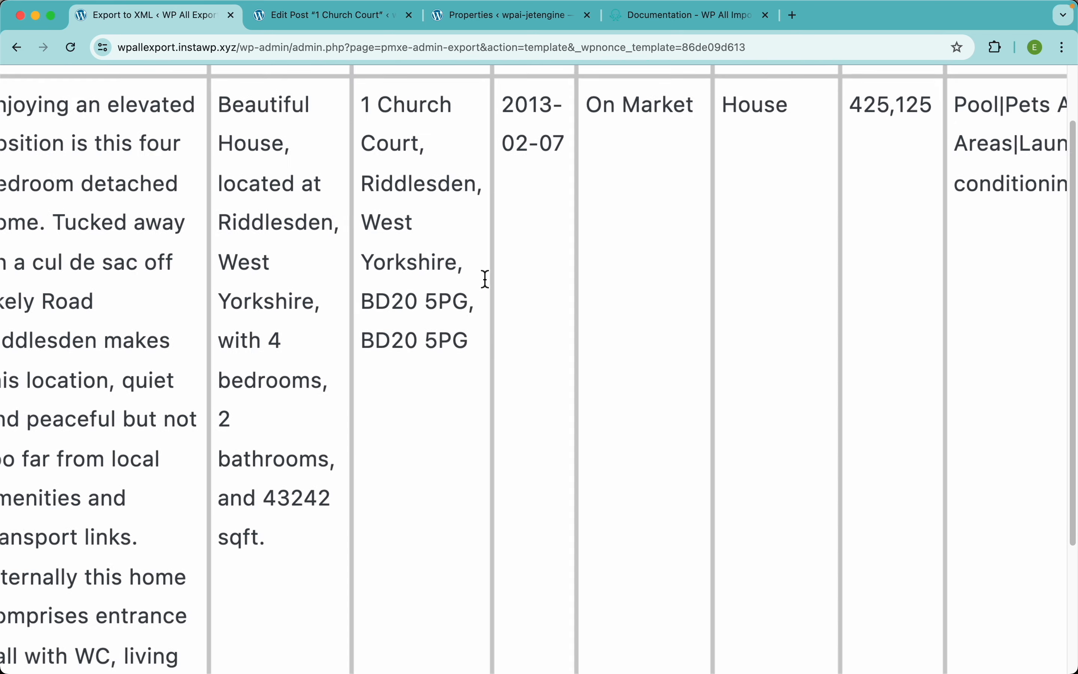
pyautogui.scroll(3, 540, 204)
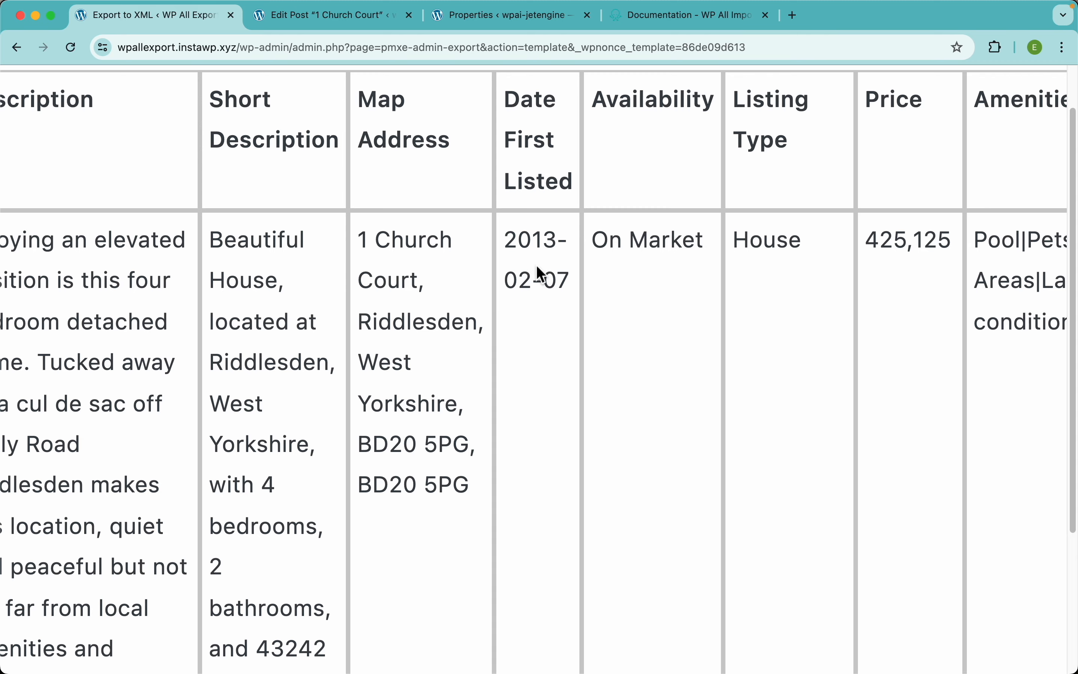
pyautogui.scroll(-5, 537, 273)
# Step: Set the Date First Listed date() format to 'D, F j Y' and save it
pyautogui.click(560, 143)
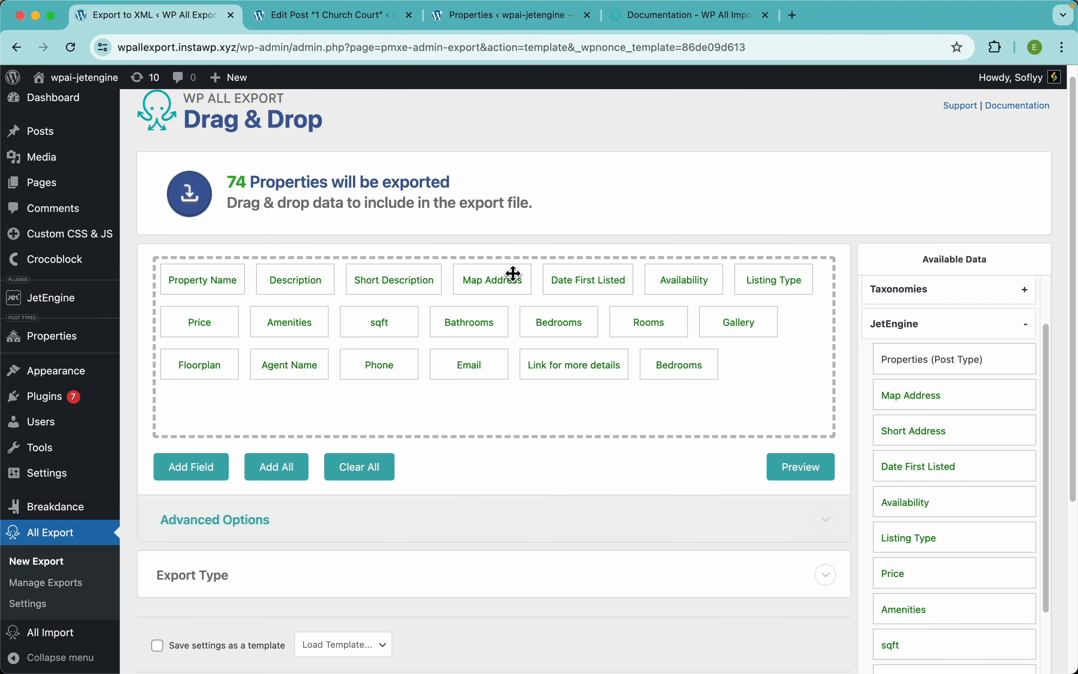
pyautogui.click(606, 284)
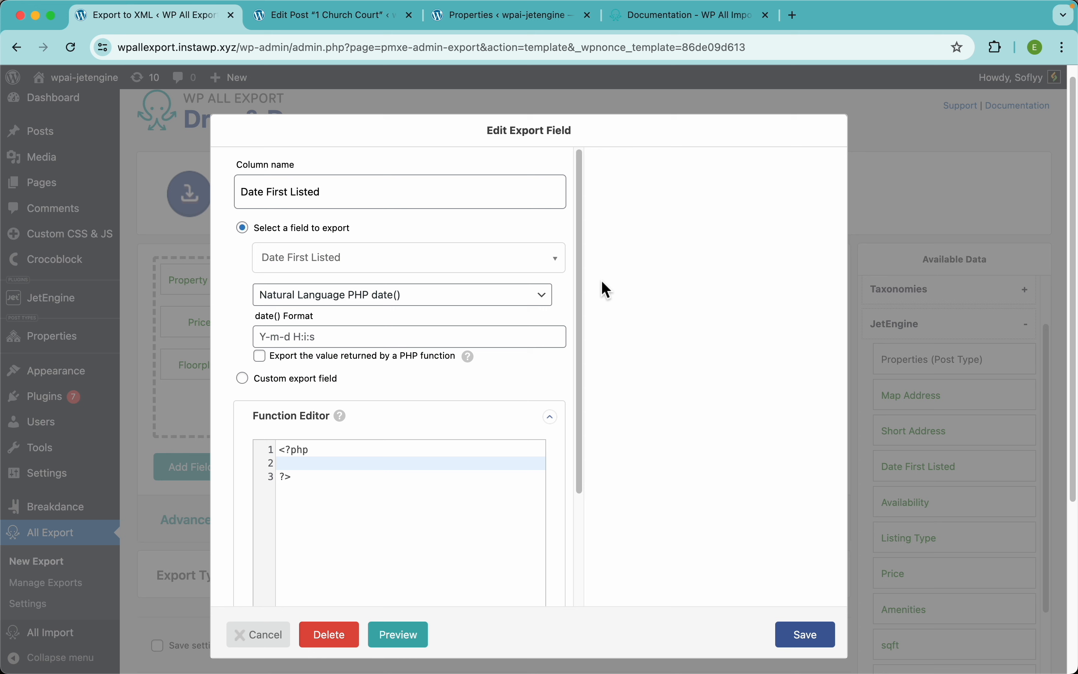
pyautogui.click(454, 342)
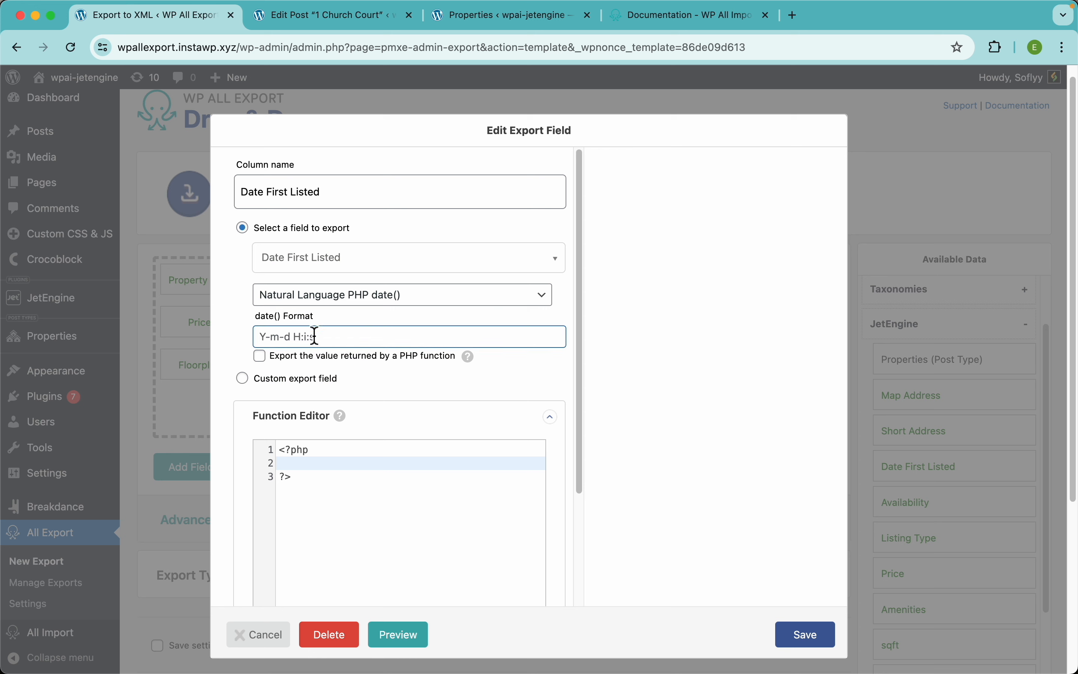
pyautogui.click(342, 302)
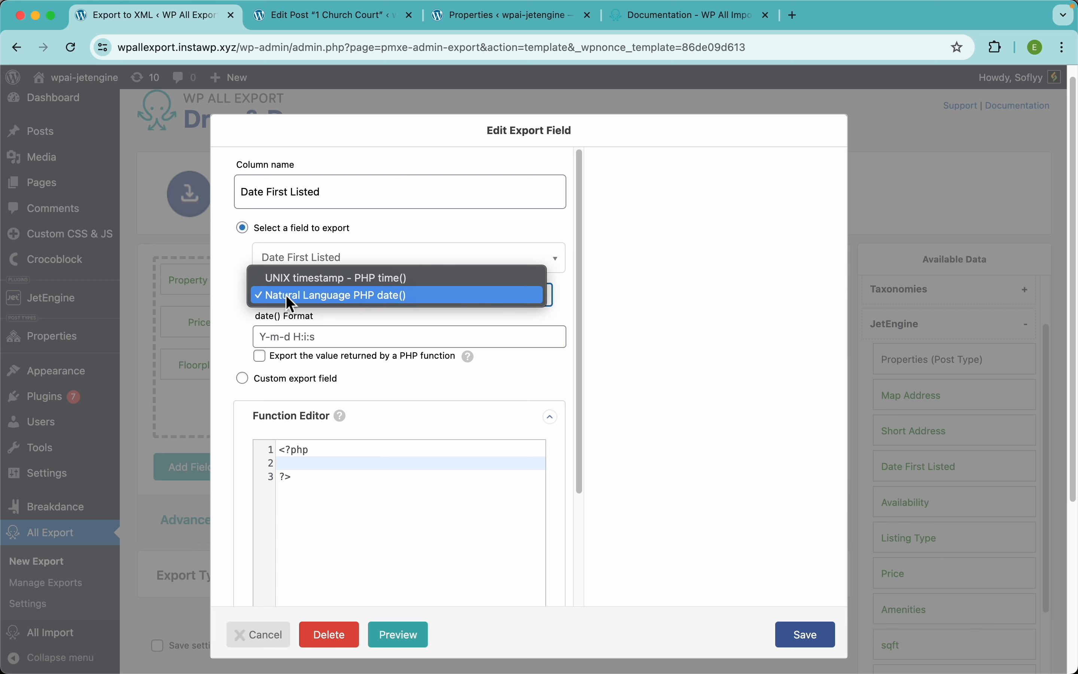
pyautogui.click(246, 327)
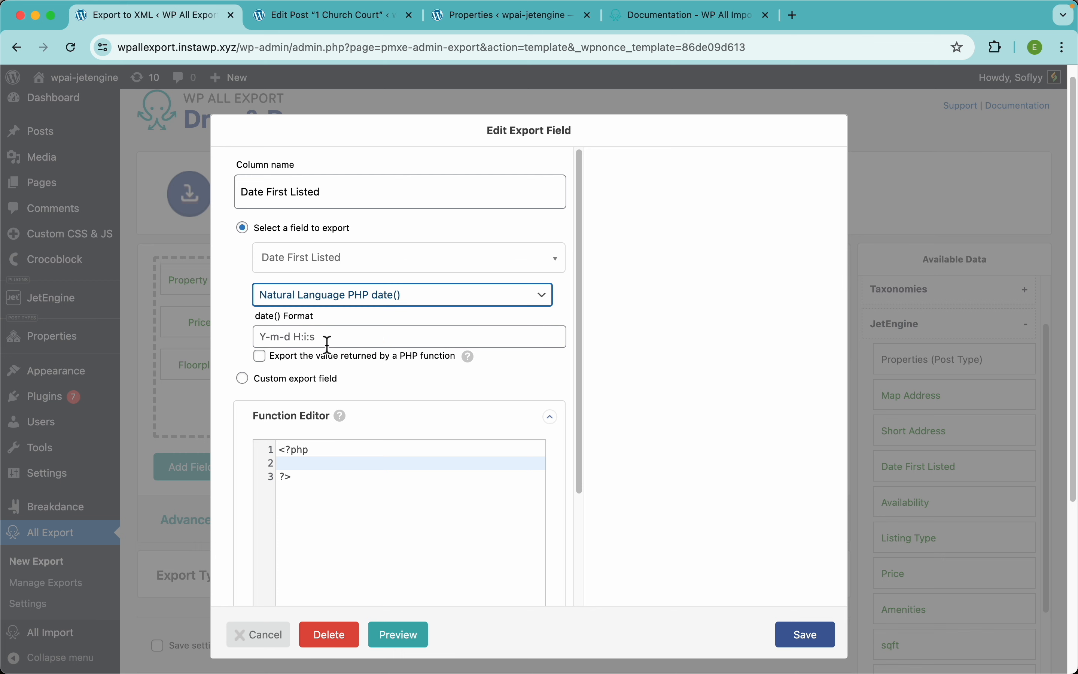
pyautogui.click(327, 339)
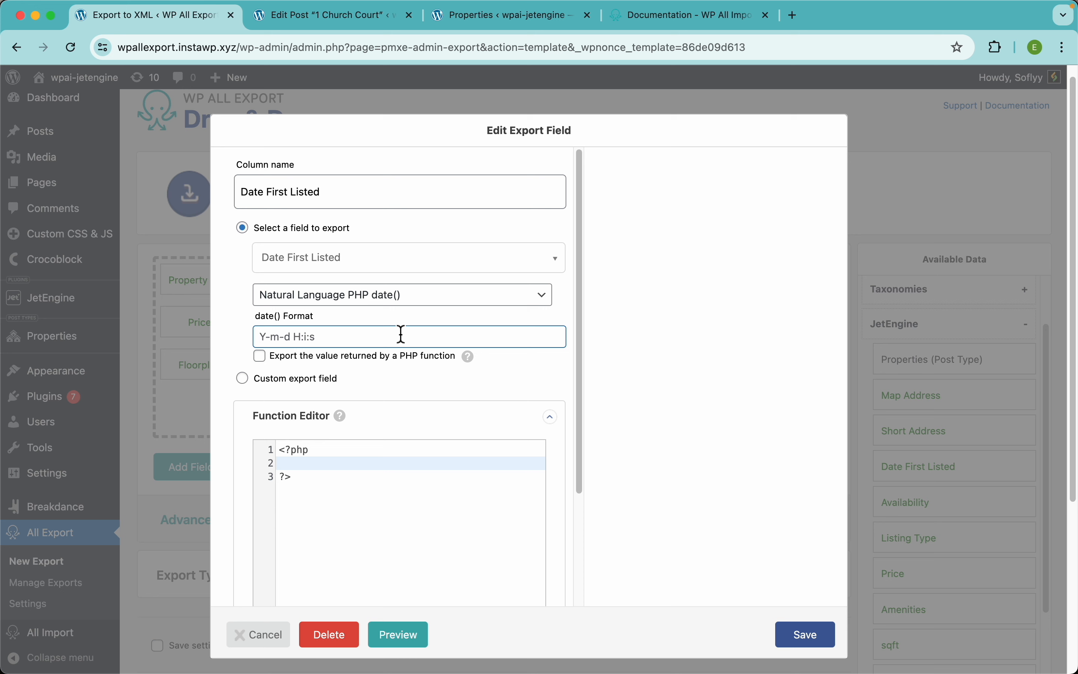
pyautogui.write('D, F j Y')
pyautogui.click(801, 637)
# Step: Preview the first 10 properties to check the formatted dates, then close the preview
pyautogui.click(800, 466)
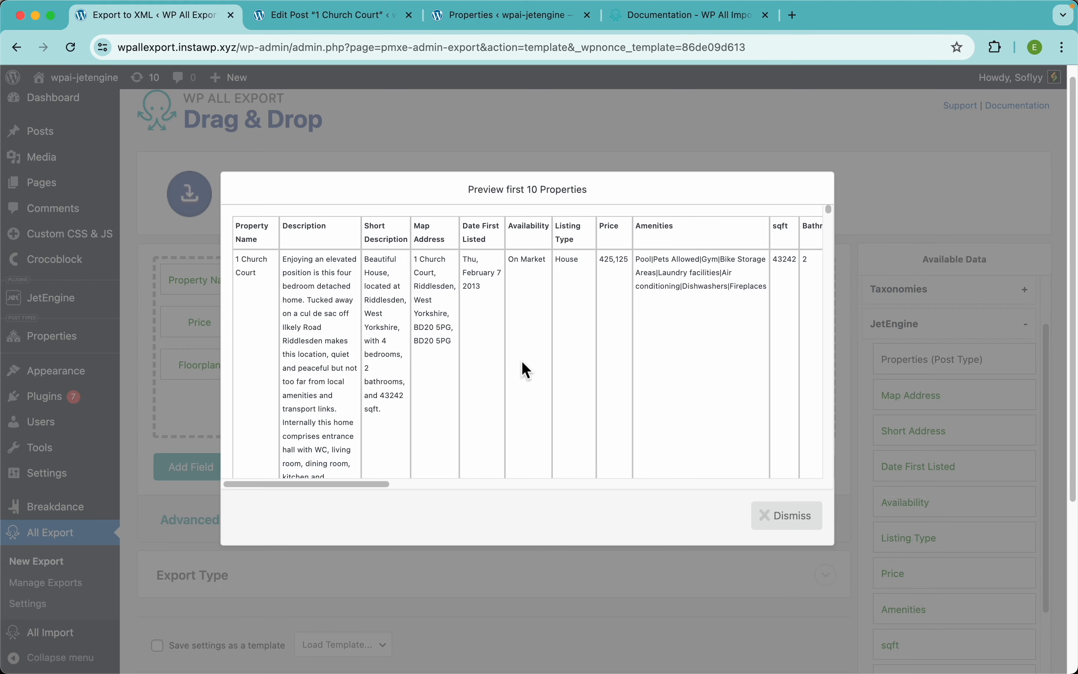
pyautogui.scroll(5, 479, 280)
pyautogui.scroll(-5, 478, 278)
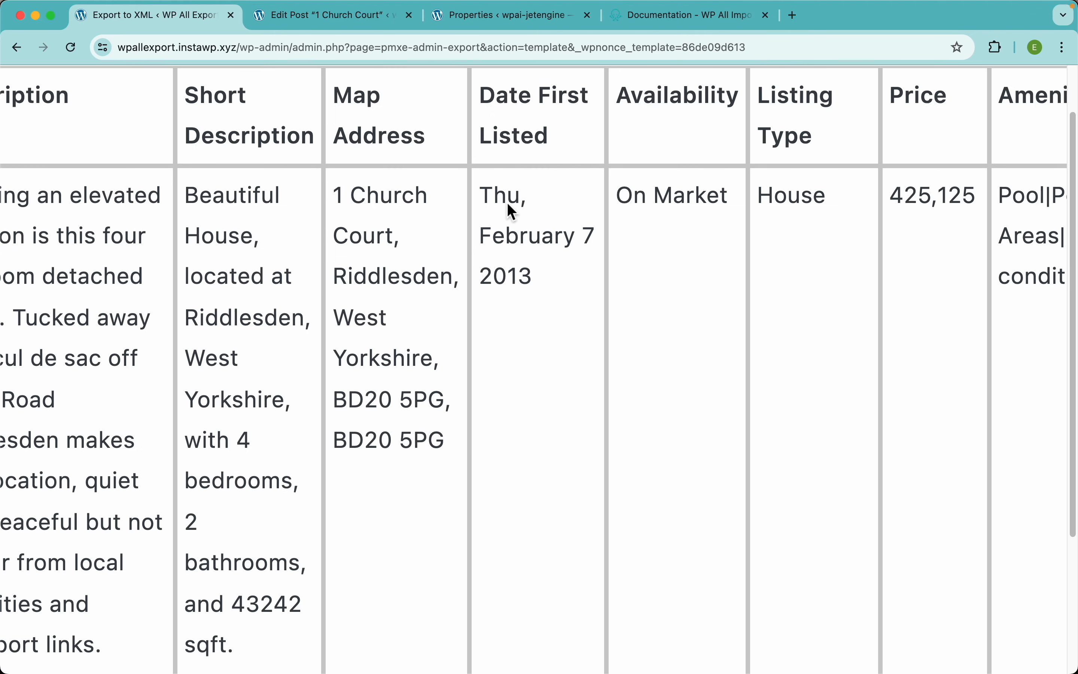
pyautogui.scroll(-3, 530, 352)
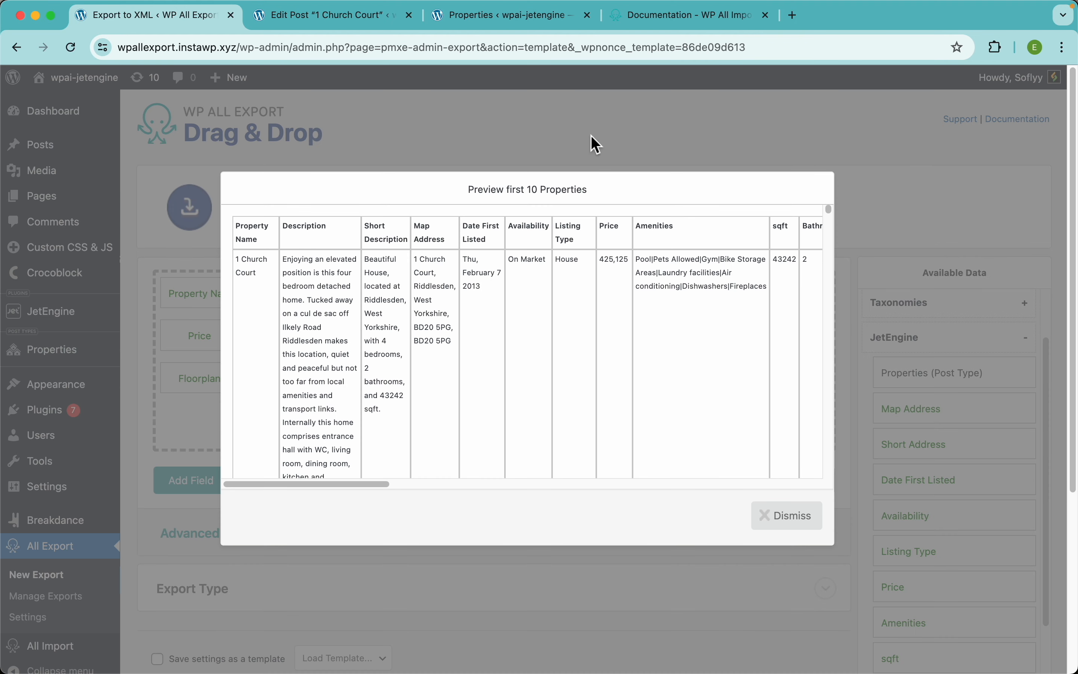
pyautogui.click(606, 132)
# Step: Move Date First Listed to the first column and rename it to 'Listing Date'
pyautogui.moveTo(595, 303); pyautogui.dragTo(216, 303)
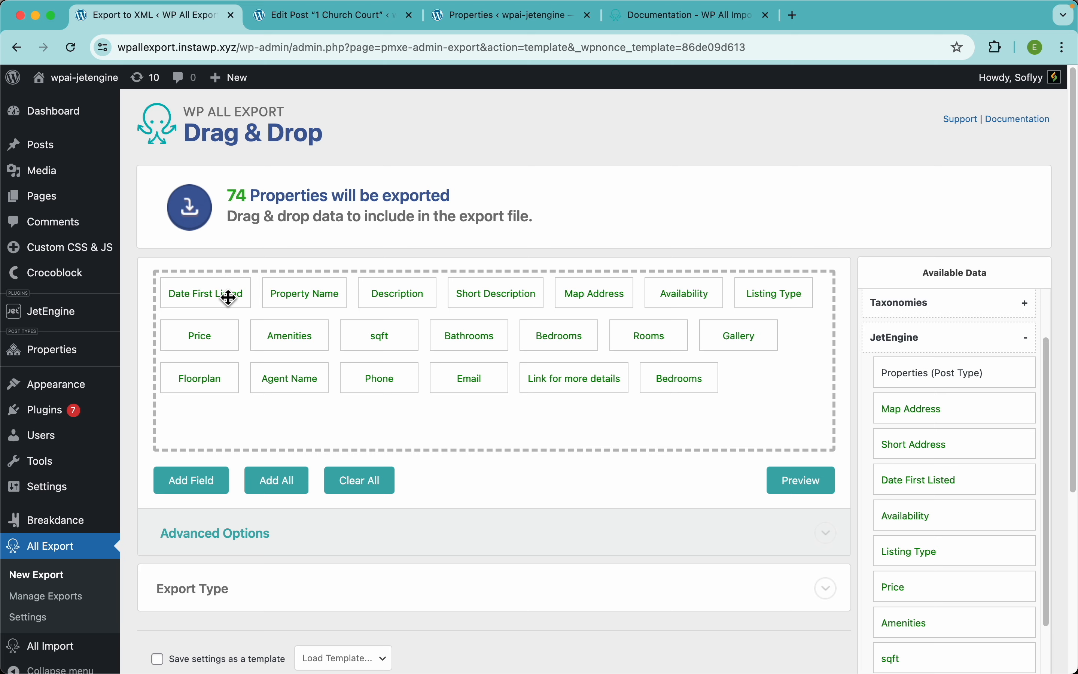
pyautogui.click(229, 298)
pyautogui.click(260, 187)
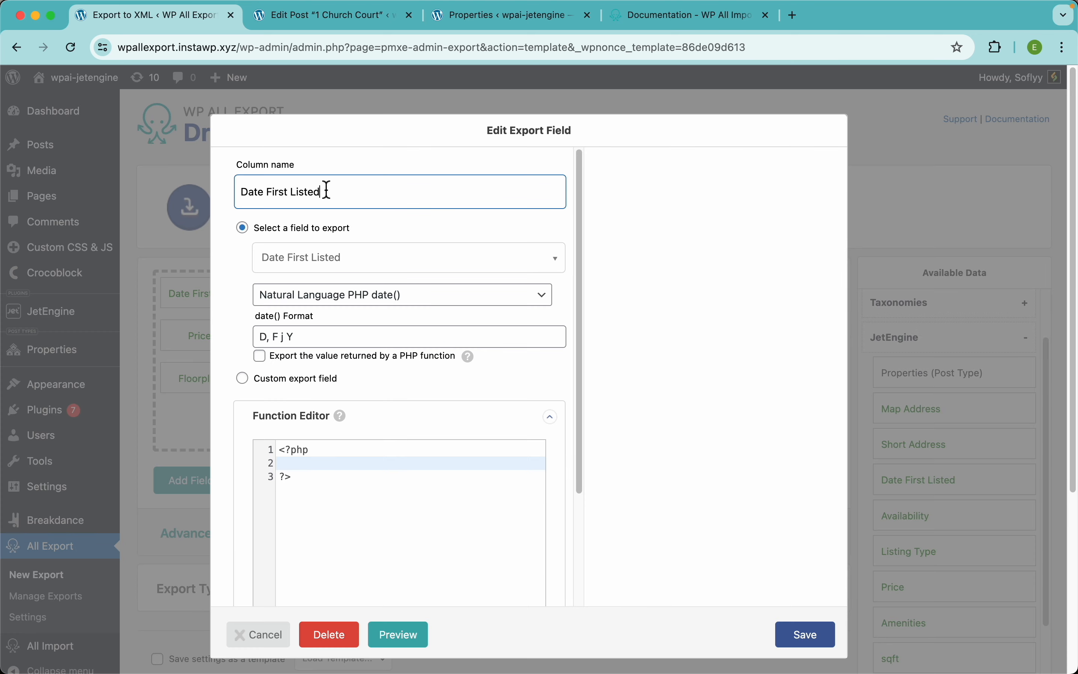
pyautogui.press('super+a')
pyautogui.write('Listing Date')
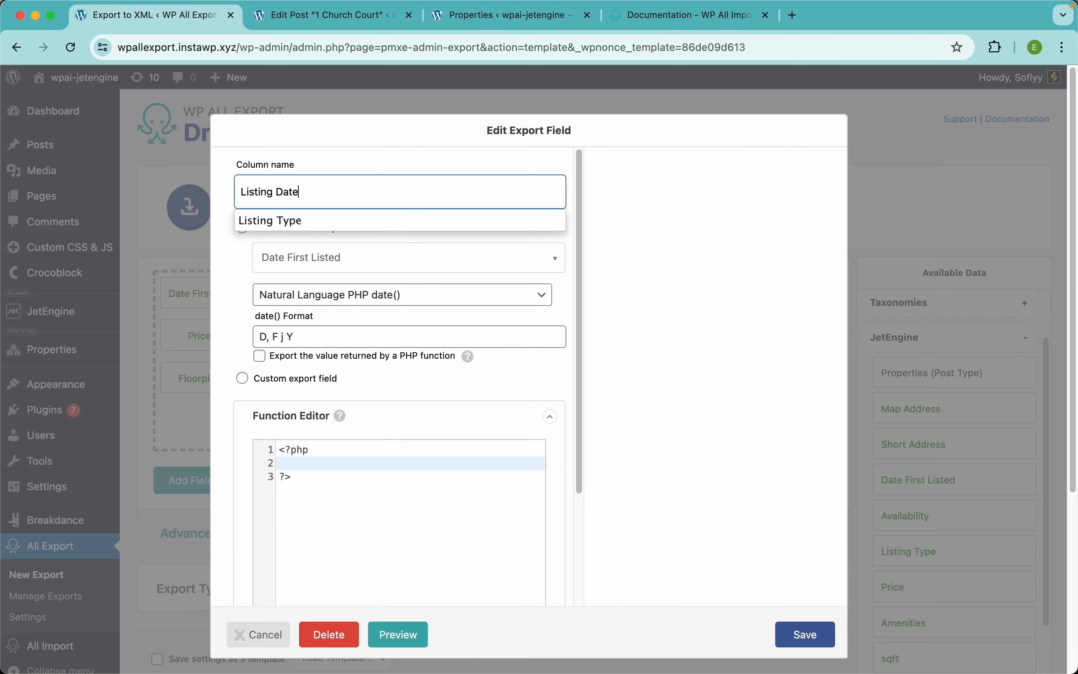
pyautogui.click(800, 634)
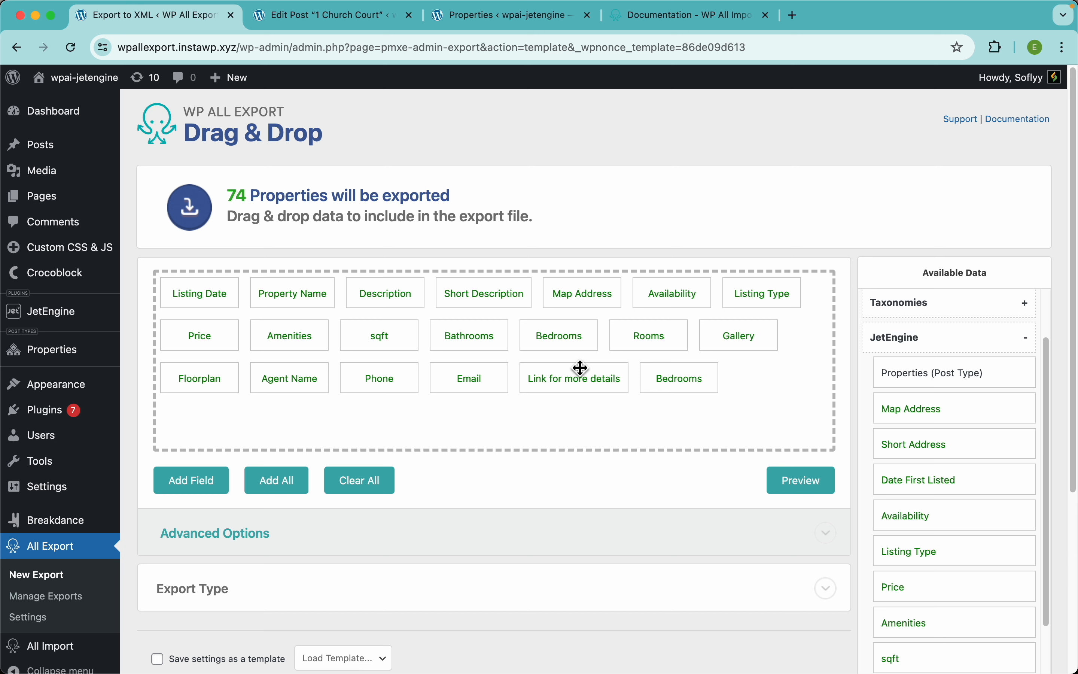
# Step: Place Listing Type and Availability before Map Address, then preview the new column order
pyautogui.moveTo(687, 294); pyautogui.dragTo(572, 291)
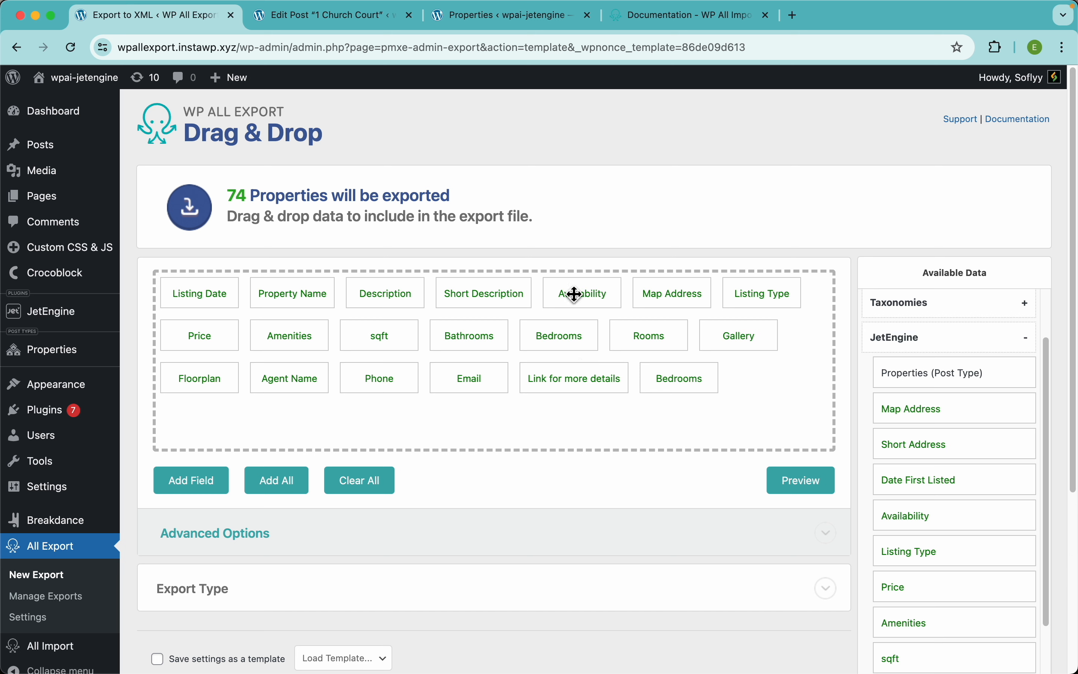
pyautogui.moveTo(772, 296); pyautogui.dragTo(573, 295)
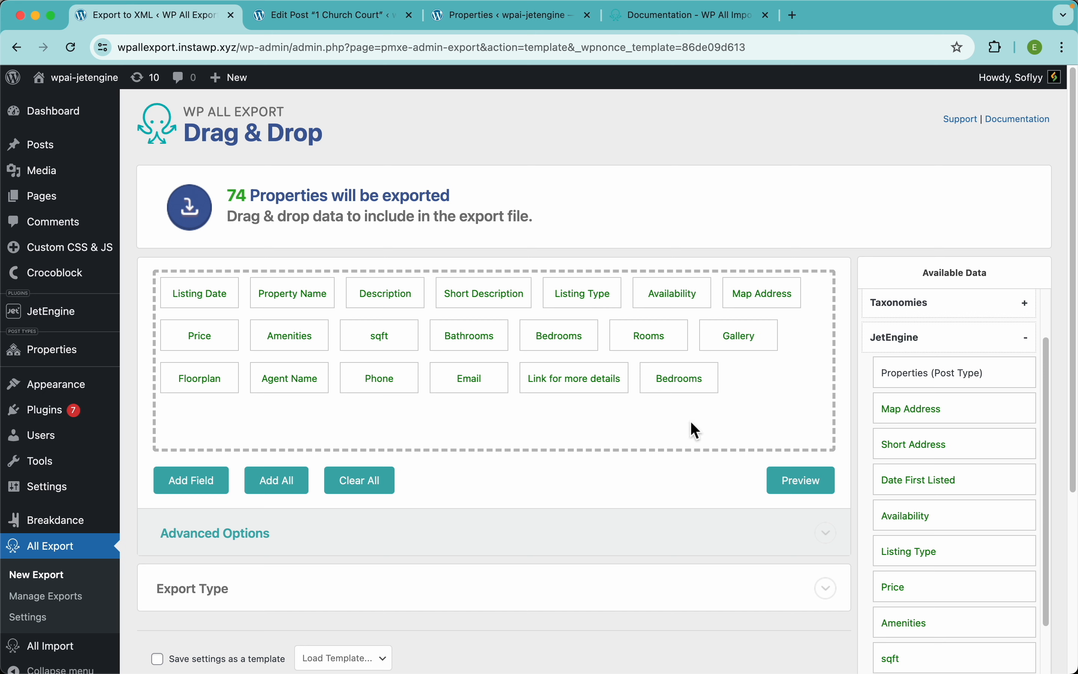
pyautogui.click(795, 482)
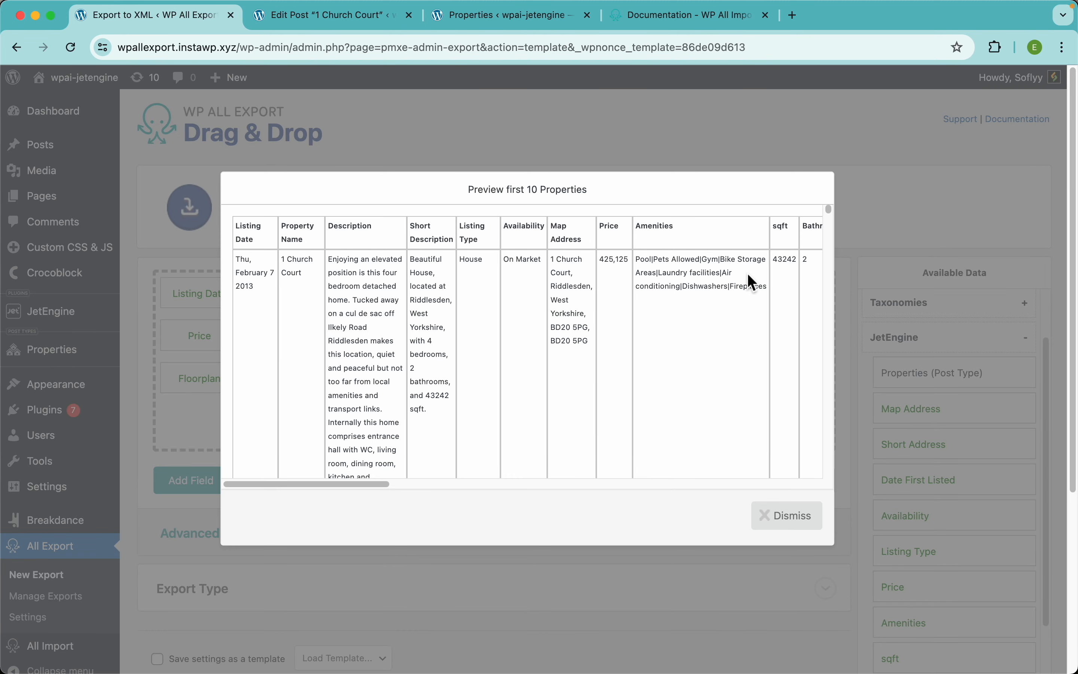
pyautogui.hscroll(1, 747, 273)
pyautogui.scroll(5, 602, 266)
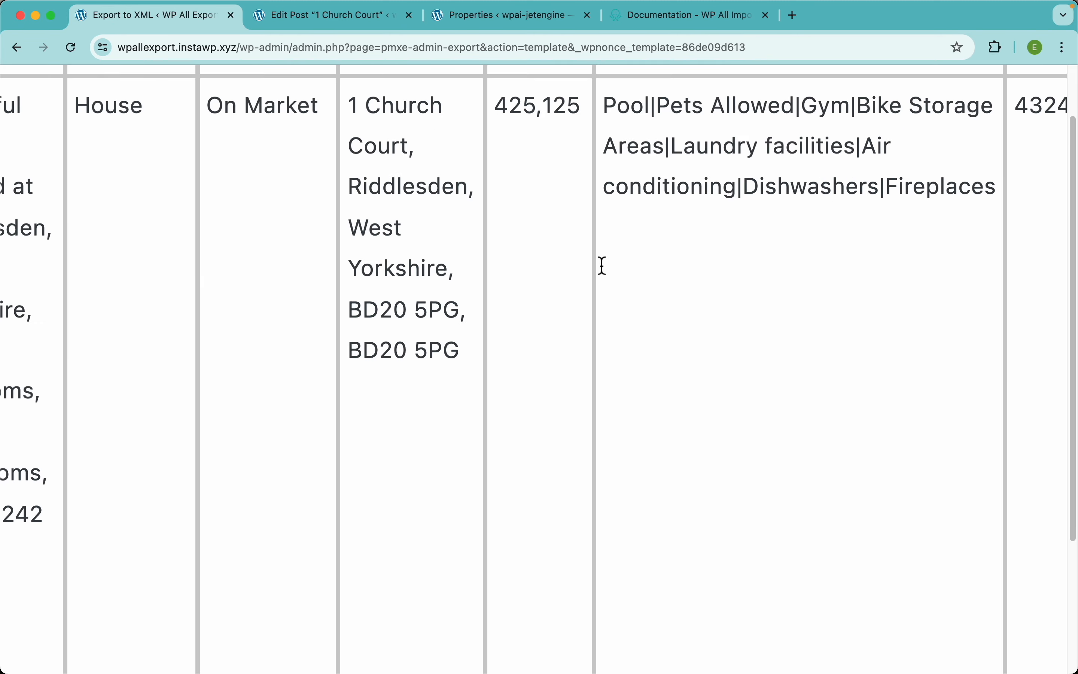
pyautogui.scroll(3, 601, 266)
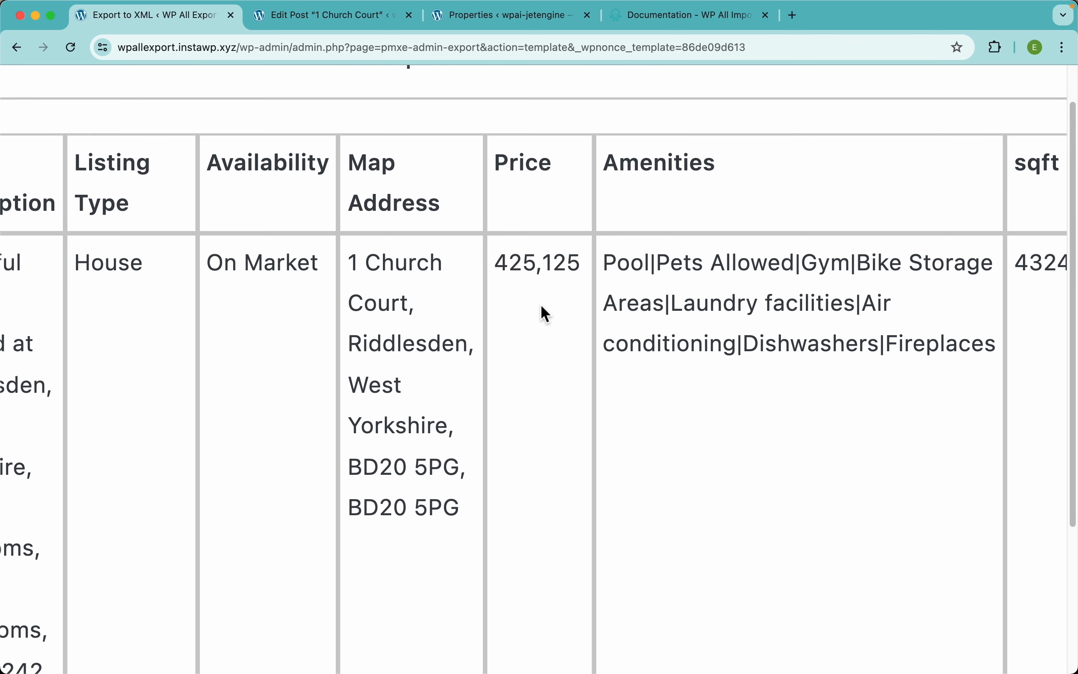
pyautogui.scroll(-5, 541, 306)
pyautogui.click(588, 140)
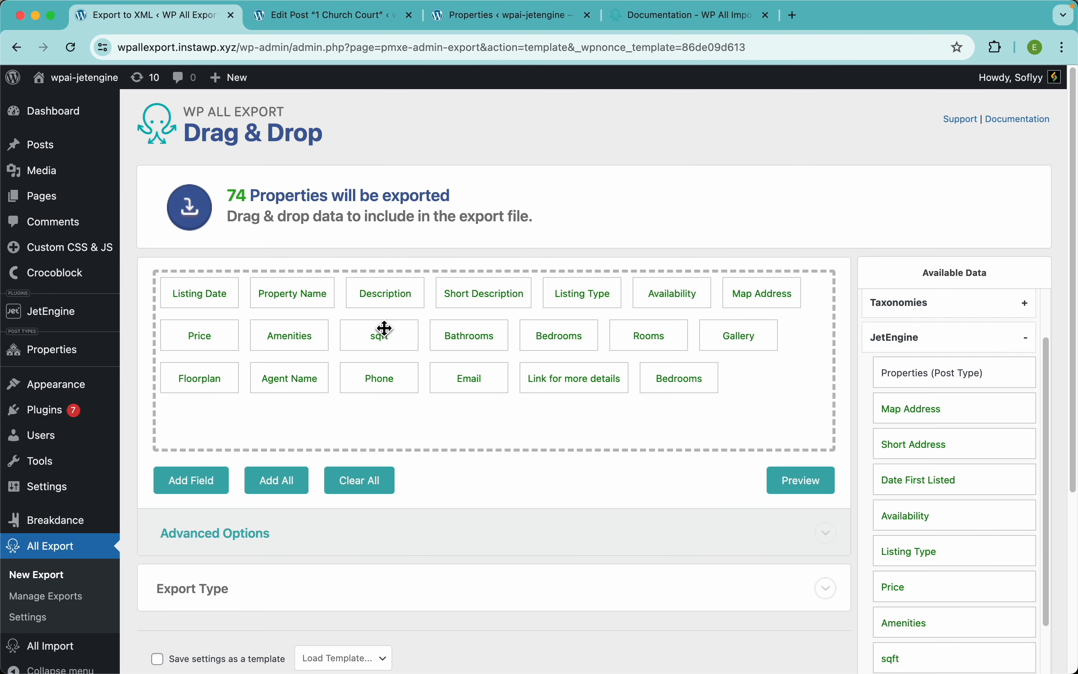
# Step: Make Price a custom export field named 'Price' with value $ followed by the Price field
pyautogui.click(221, 344)
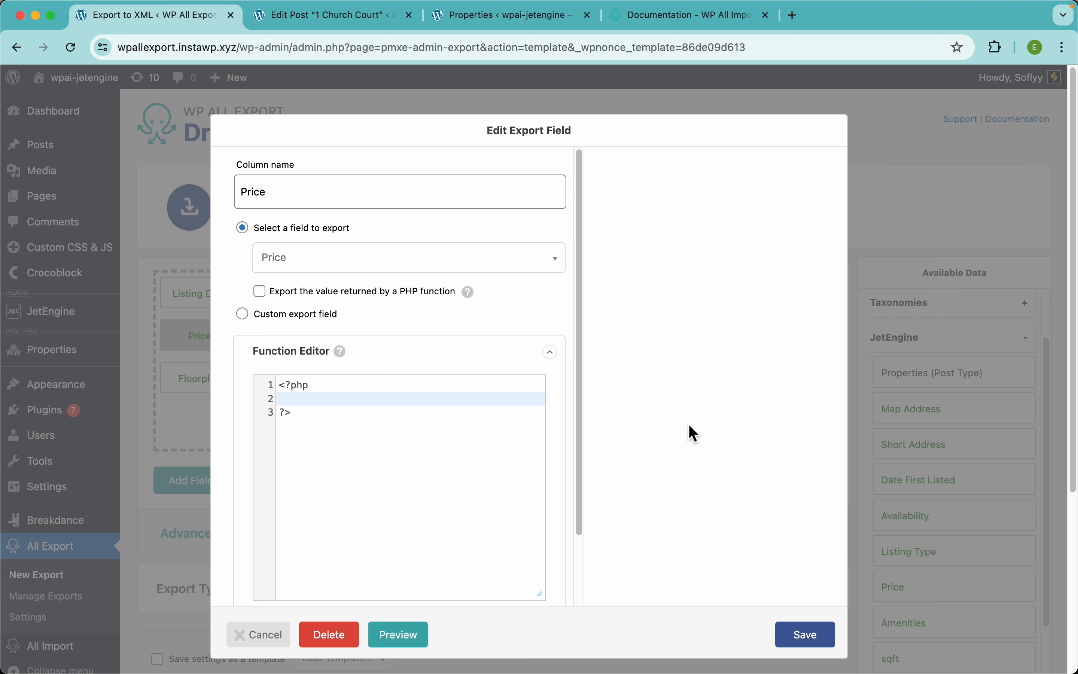
pyautogui.click(294, 314)
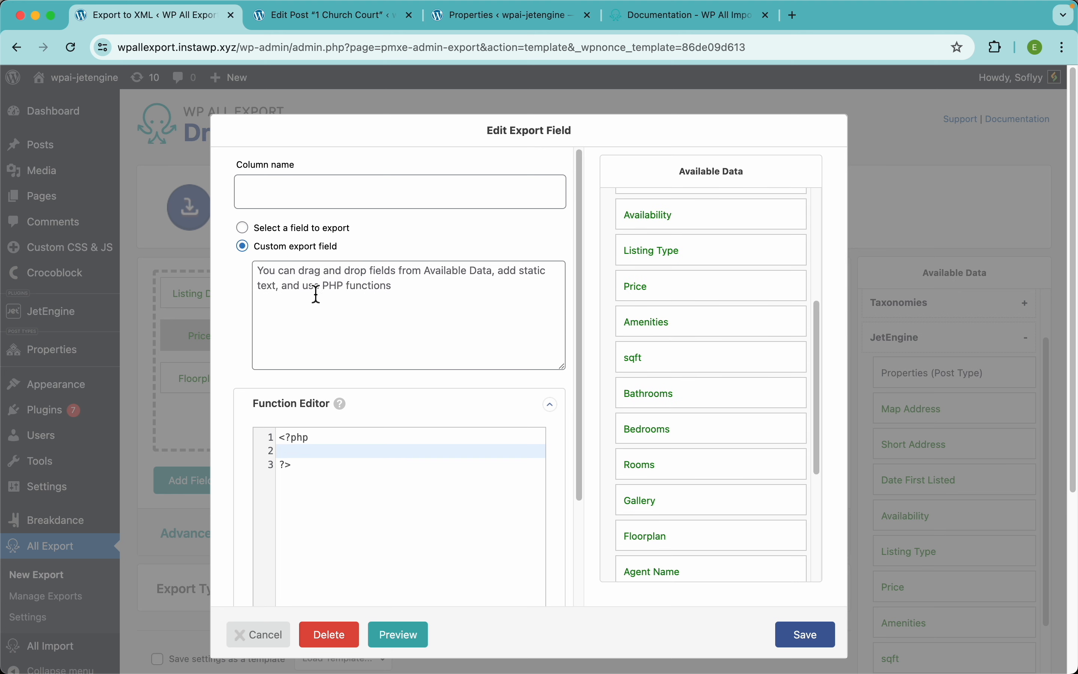
pyautogui.click(337, 203)
pyautogui.write('Pri')
pyautogui.press('BackSpace')
pyautogui.press('BackSpace')
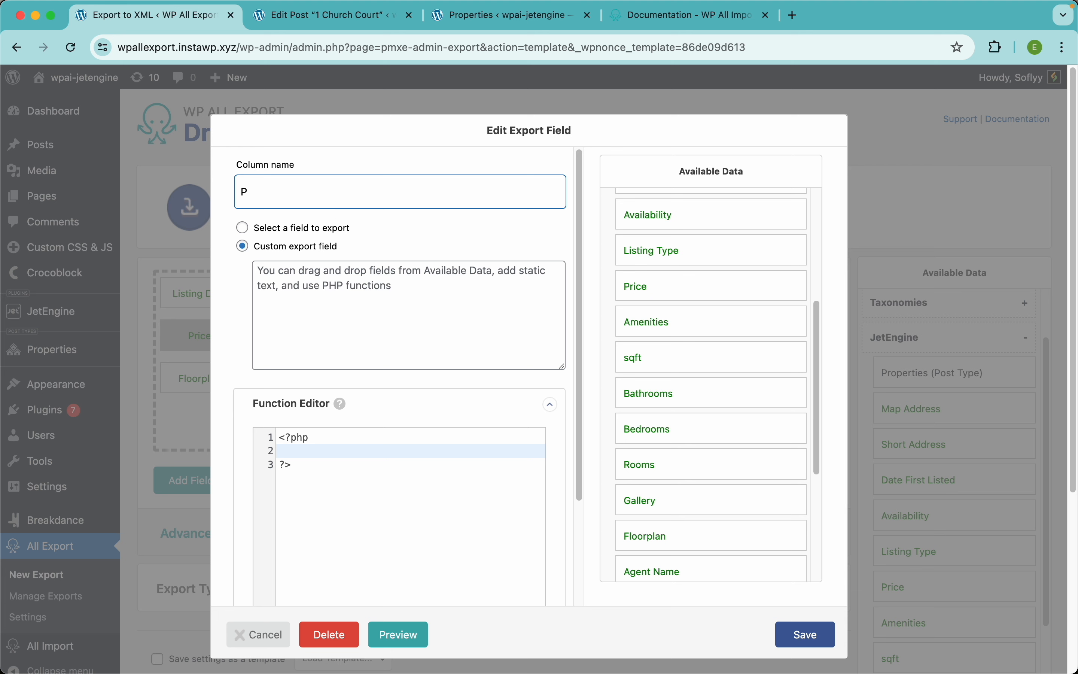
pyautogui.write('rice')
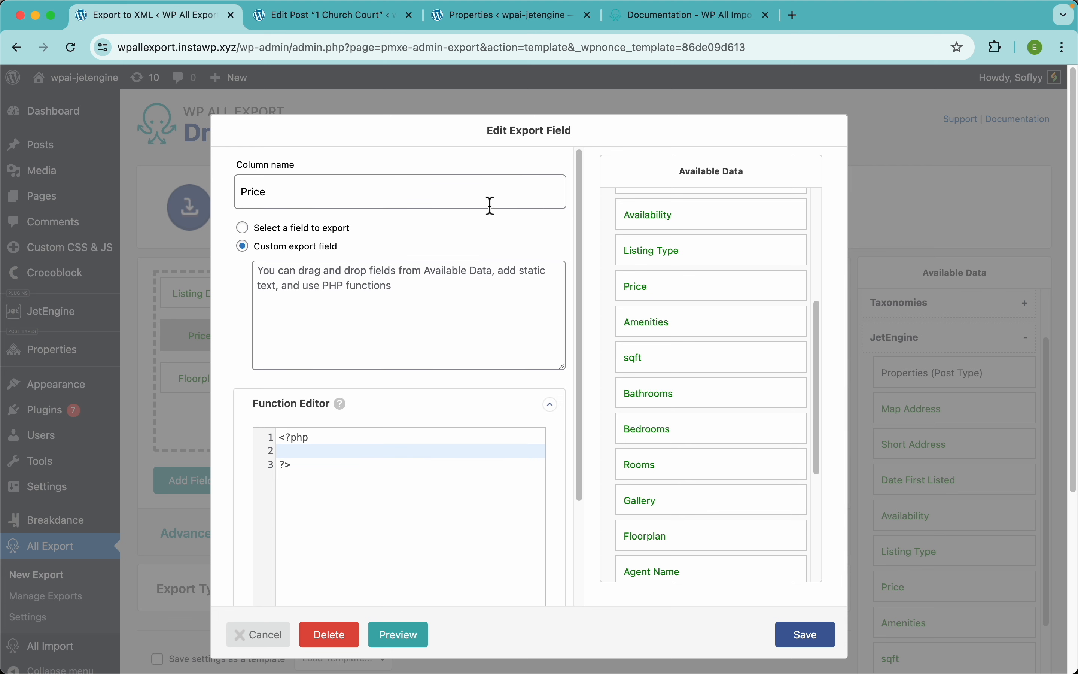
pyautogui.click(379, 318)
pyautogui.write('$')
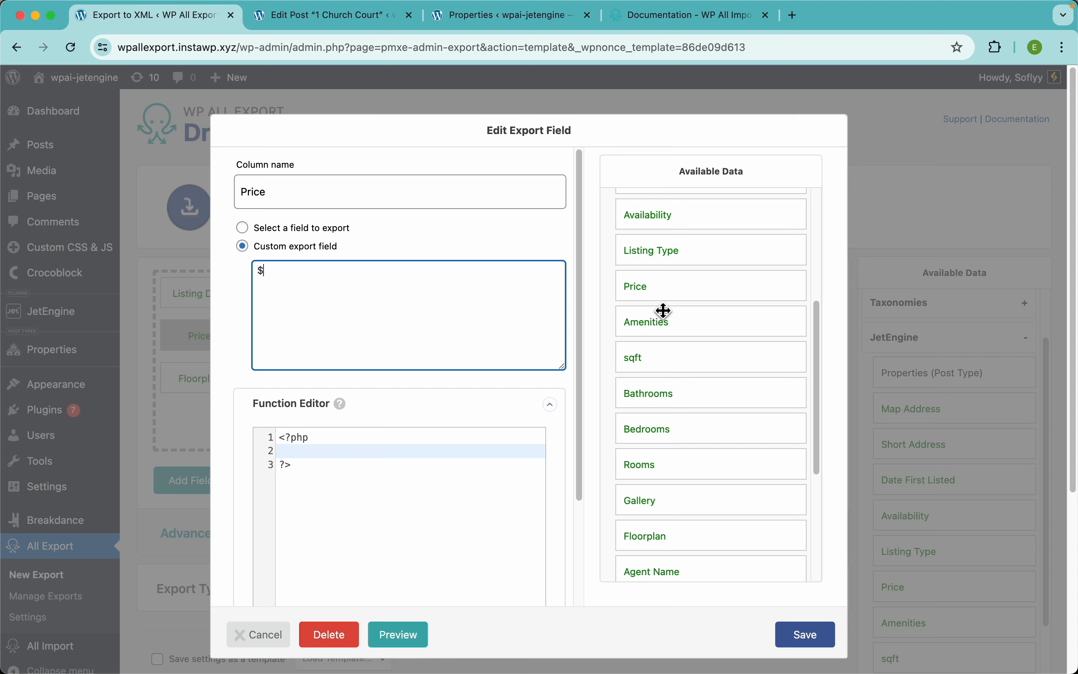
pyautogui.moveTo(653, 297); pyautogui.dragTo(497, 304)
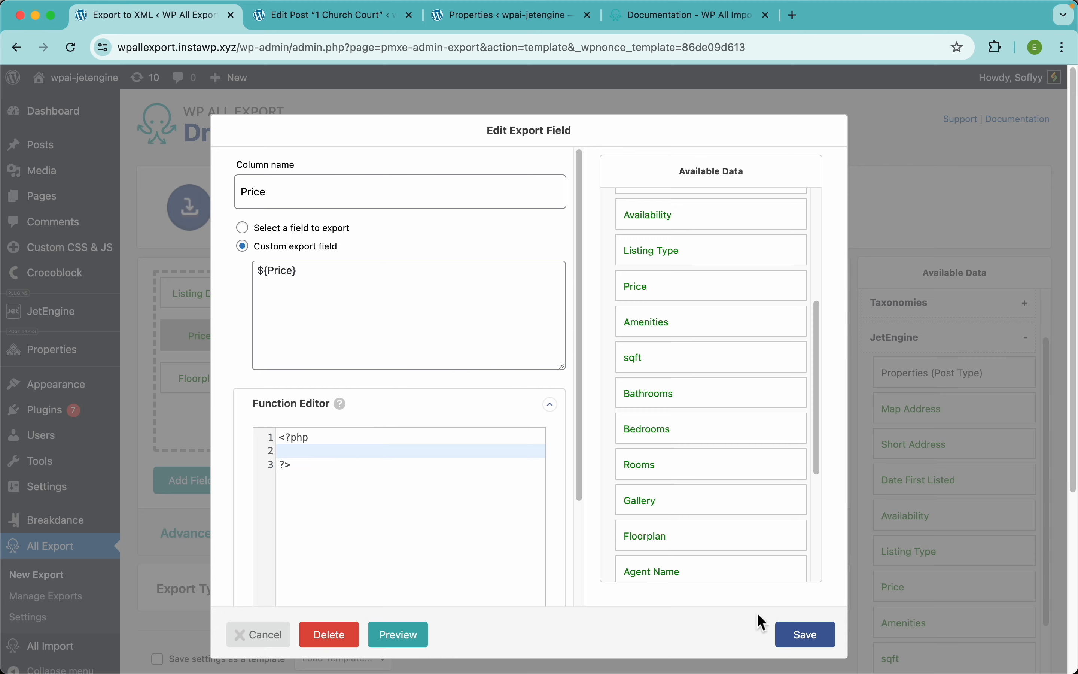
pyautogui.click(811, 639)
# Step: Preview the export to check the $-prefixed prices
pyautogui.click(791, 490)
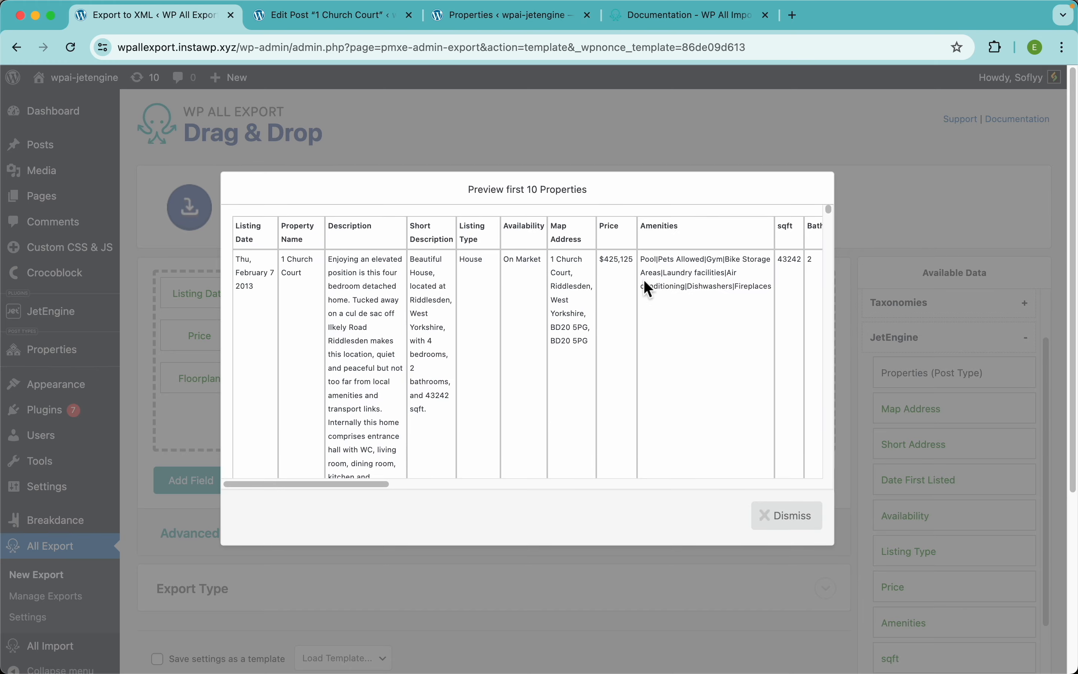
pyautogui.scroll(10, 619, 274)
pyautogui.scroll(-5, 622, 275)
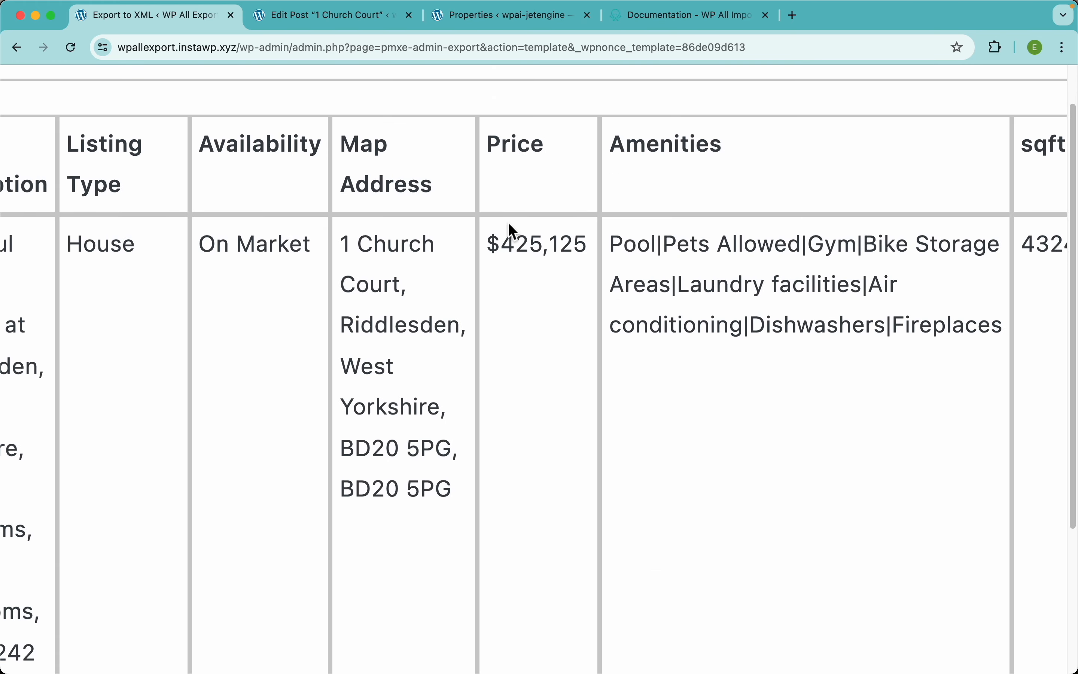
pyautogui.scroll(-5, 512, 231)
# Step: Switch the Price column back to exporting the plain Price field
pyautogui.click(564, 140)
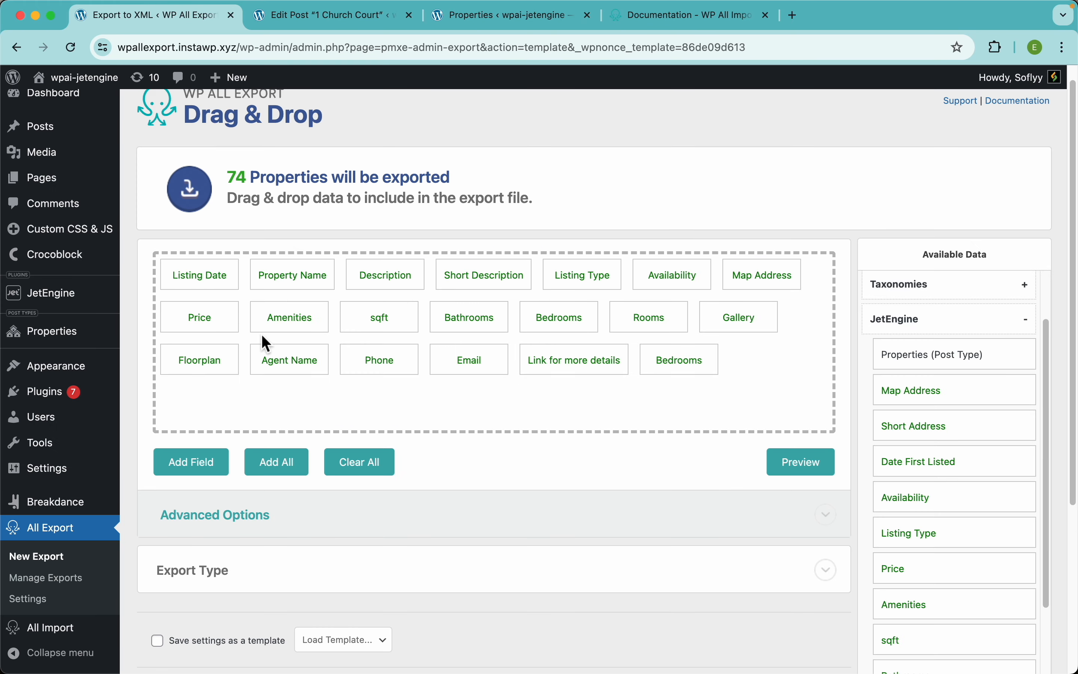
pyautogui.click(204, 320)
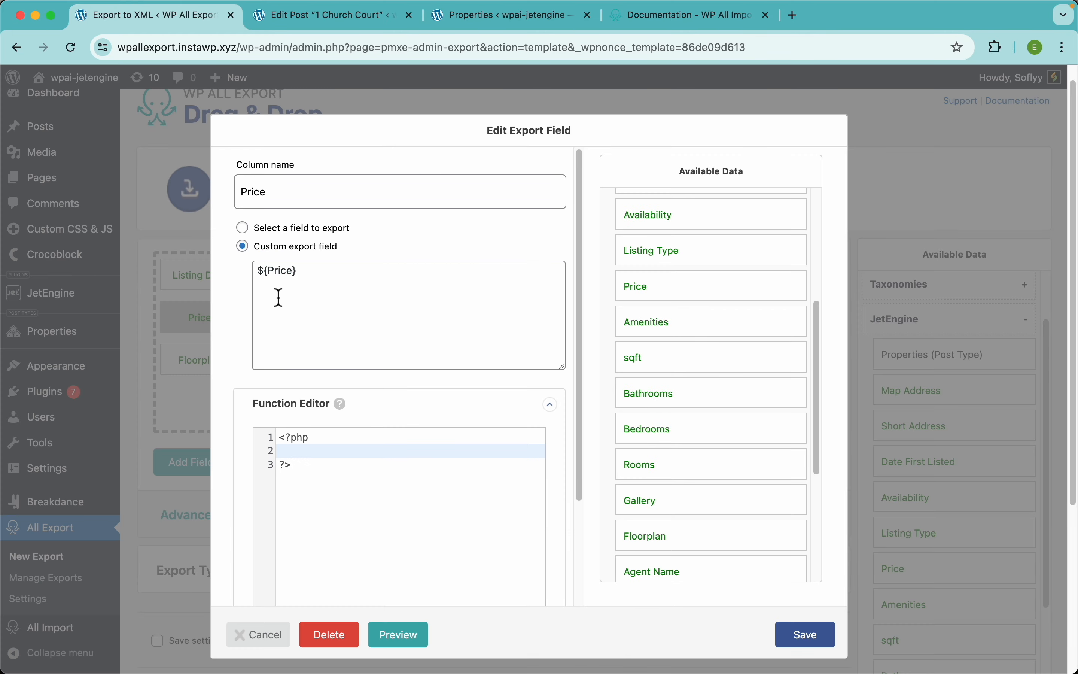
pyautogui.click(281, 231)
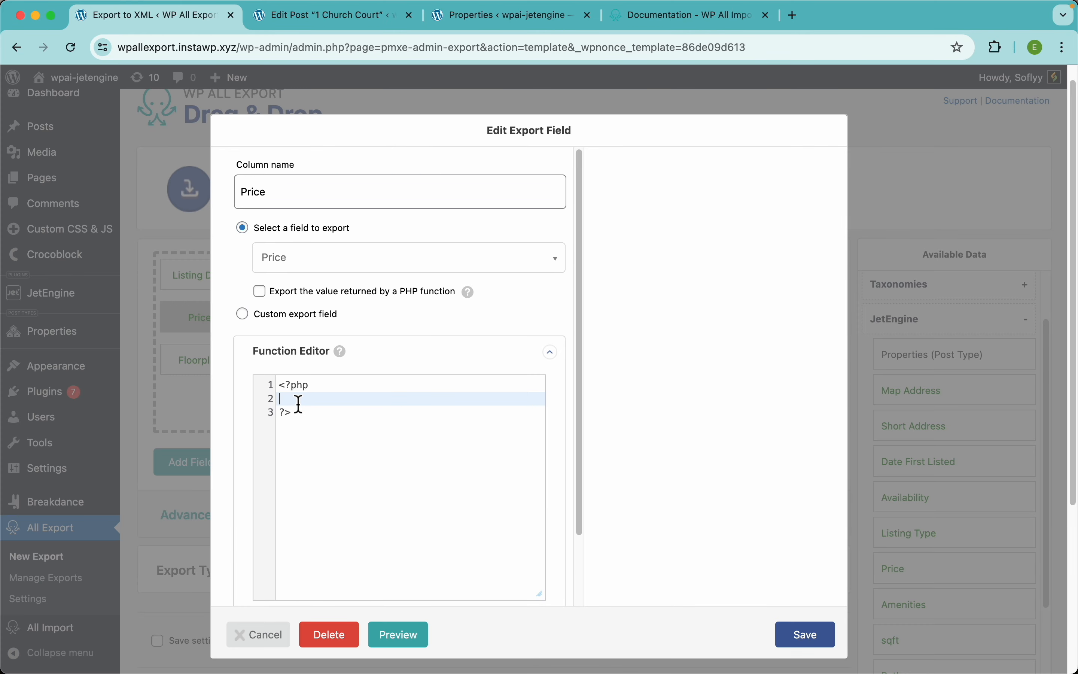
# Step: Write and save a function add_currence($price) that returns "$" . $price
pyautogui.press('Return')
pyautogui.press('Return')
pyautogui.press('Up')
pyautogui.write('function ')
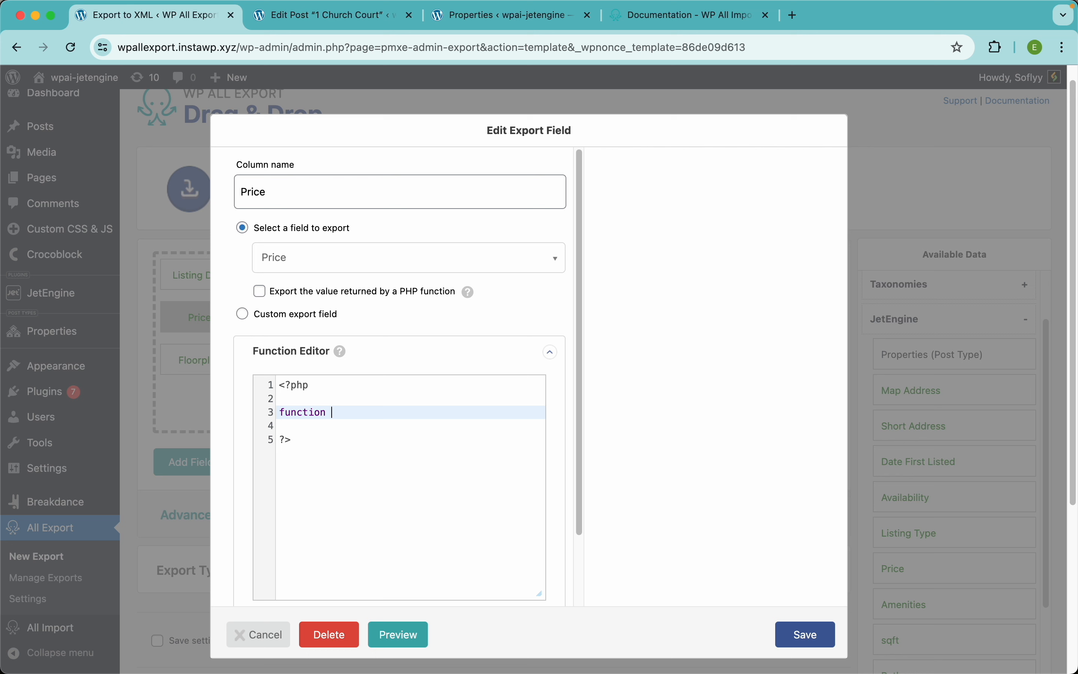
pyautogui.write('add_cur')
pyautogui.press('BackSpace')
pyautogui.write('urrence ($price) {')
pyautogui.press('Return')
pyautogui.write('return ')
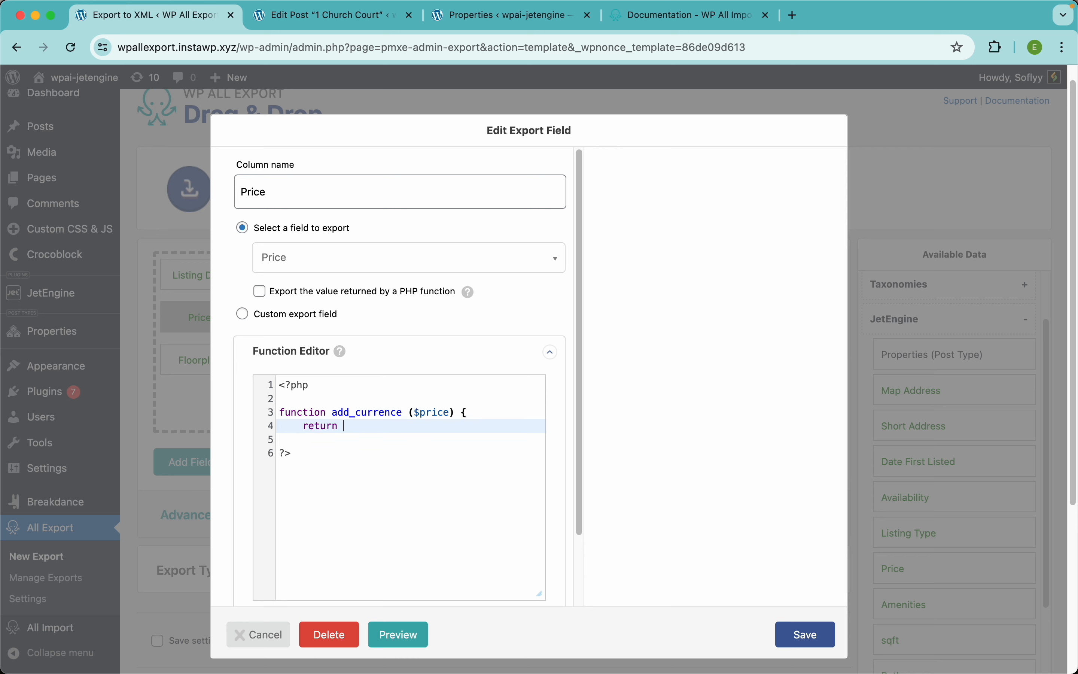
pyautogui.write('"$" . $price;')
pyautogui.press('Return')
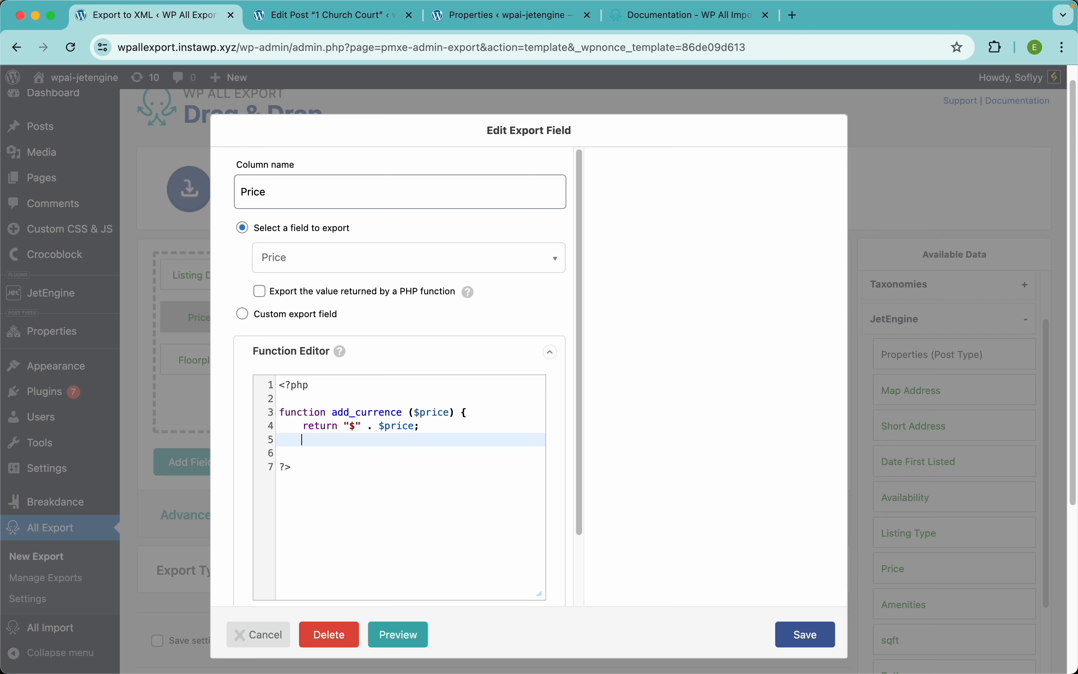
pyautogui.write('}')
pyautogui.scroll(-1, 283, 487)
pyautogui.scroll(-1, 285, 525)
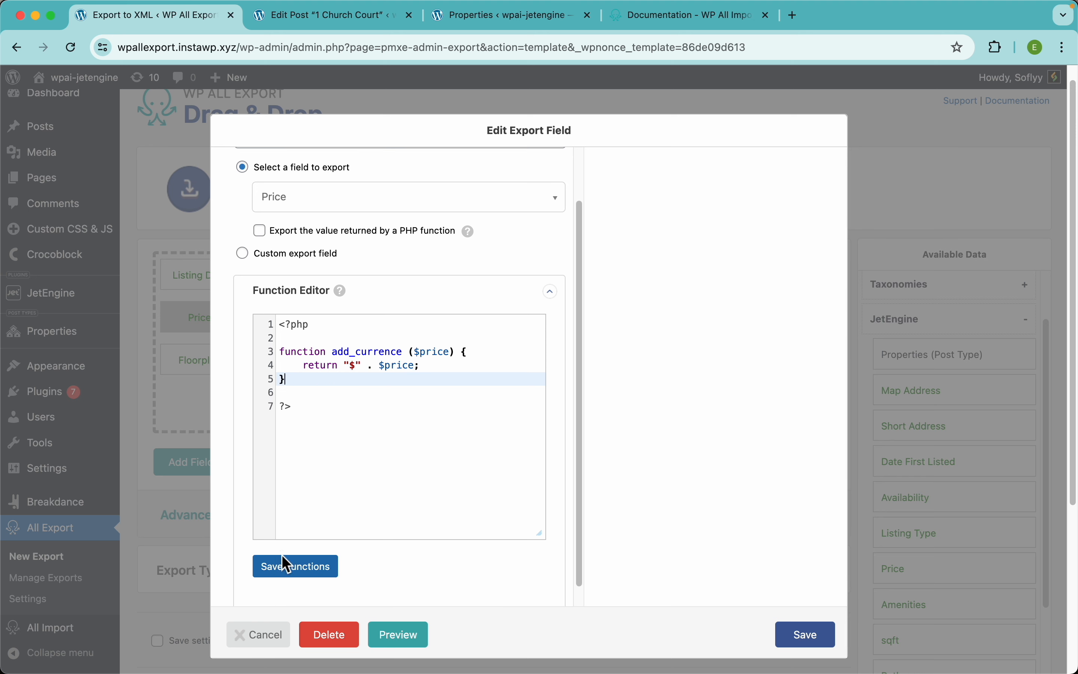
pyautogui.click(284, 563)
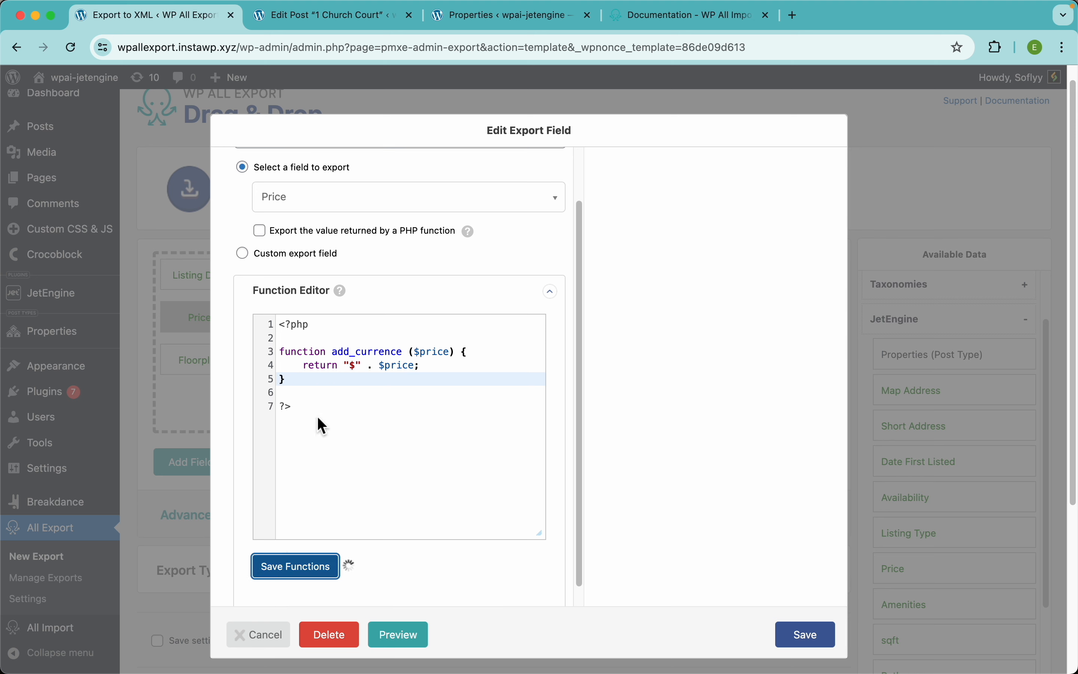
# Step: Set the Price column to export the value returned by add_currence and save it
pyautogui.doubleClick(343, 352)
pyautogui.hotkey('ctrl', 'c')
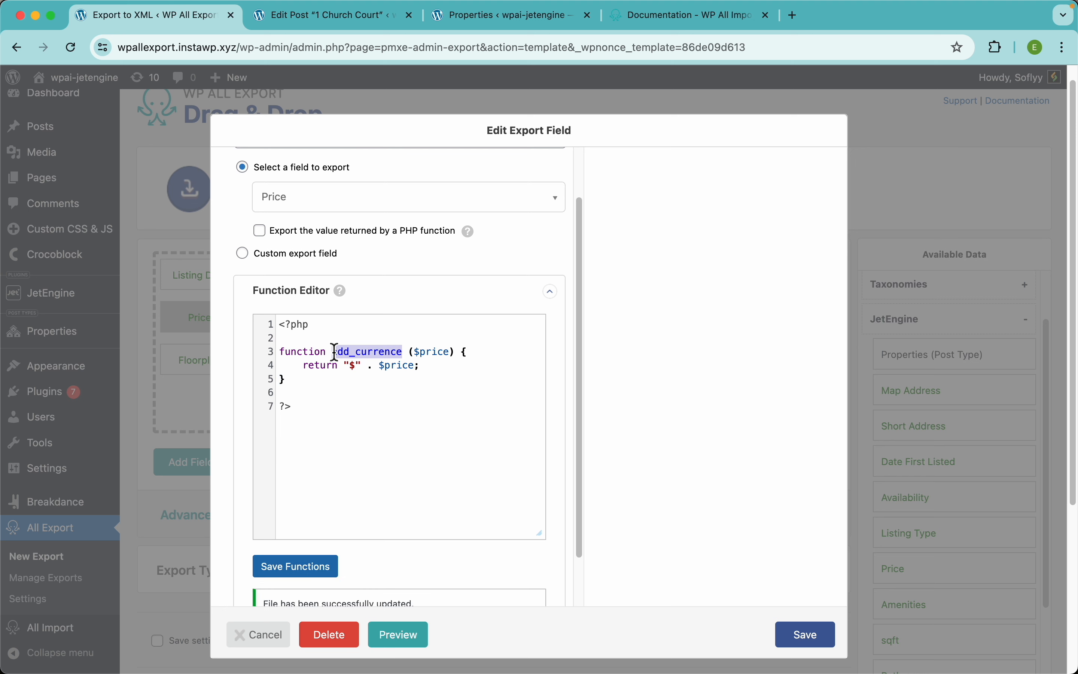
pyautogui.scroll(1, 352, 339)
pyautogui.click(267, 289)
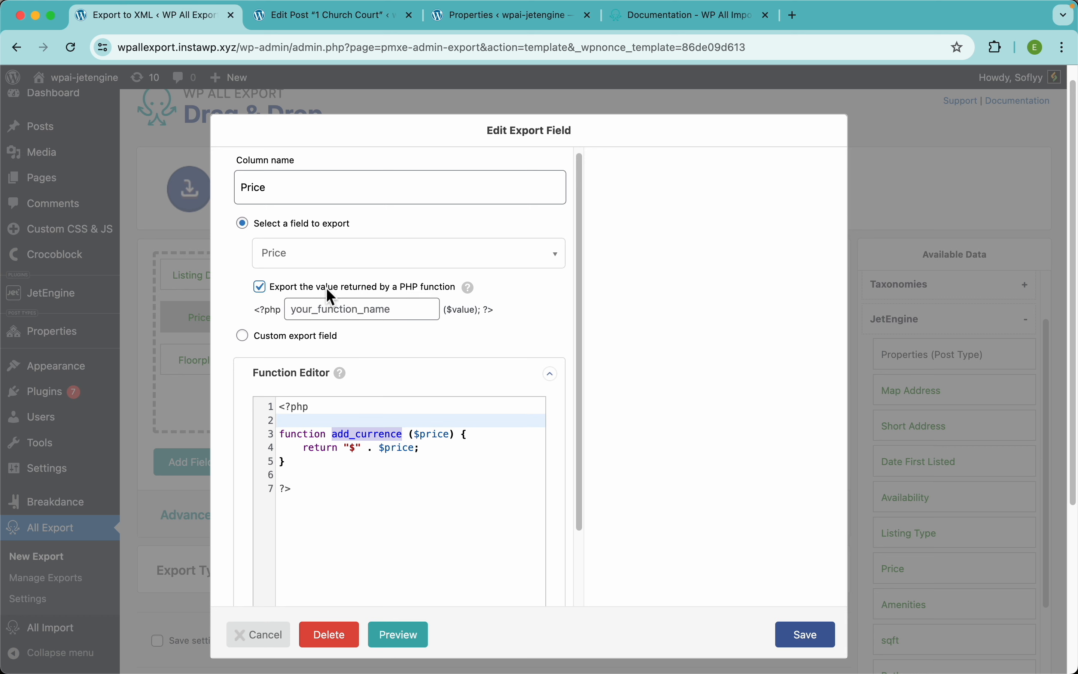
pyautogui.click(348, 310)
pyautogui.hotkey('ctrl', 'v')
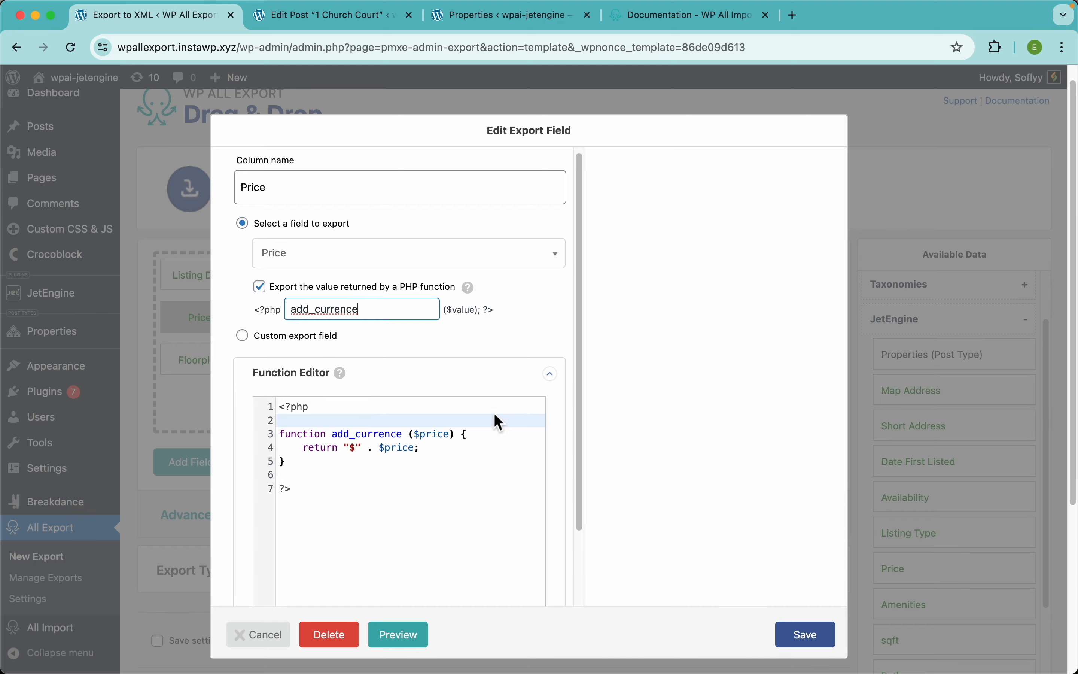
pyautogui.click(807, 634)
# Step: Preview the export and check that 1 Church Court's Price reads $425,125
pyautogui.click(796, 462)
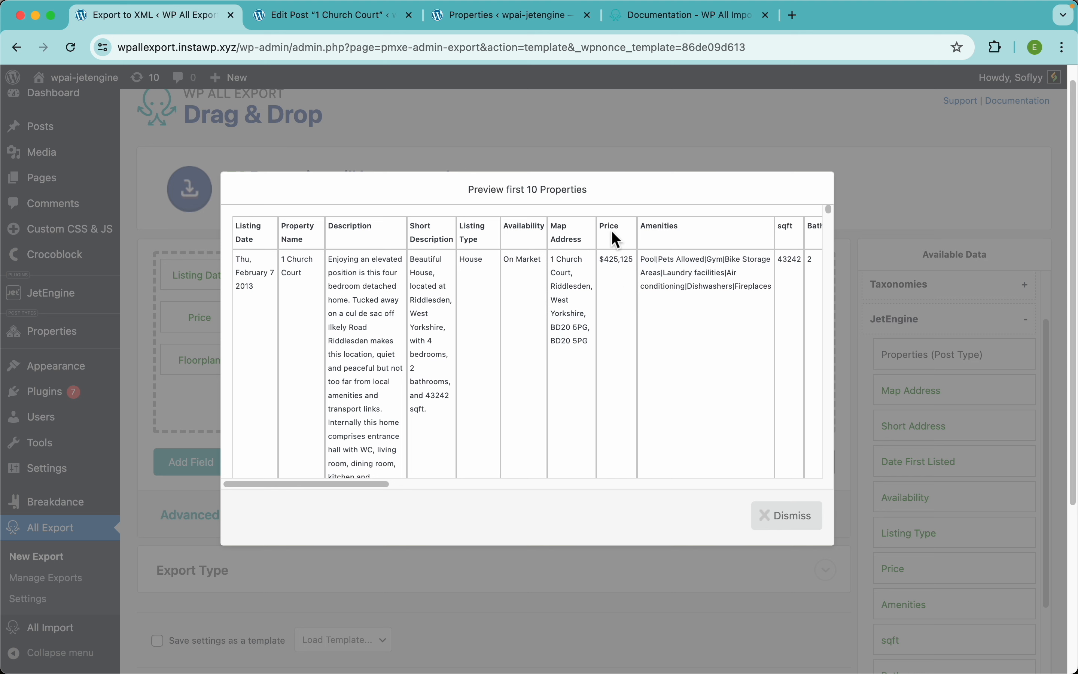
pyautogui.hscroll(3, 628, 266)
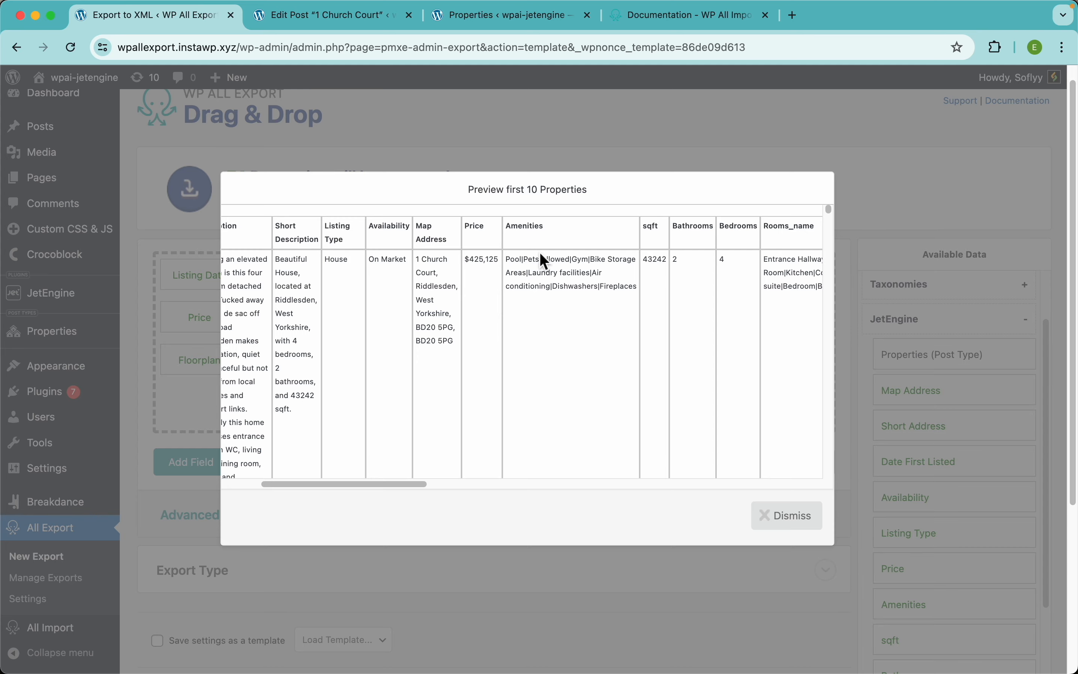
pyautogui.scroll(5, 550, 276)
pyautogui.scroll(3, 549, 276)
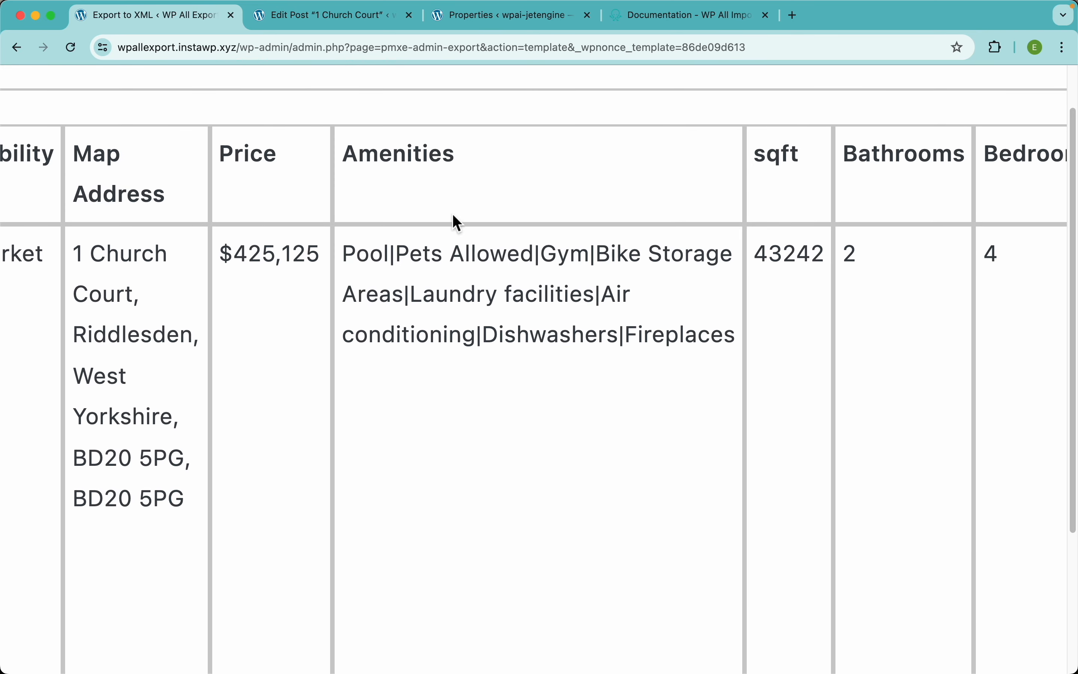
pyautogui.click(323, 18)
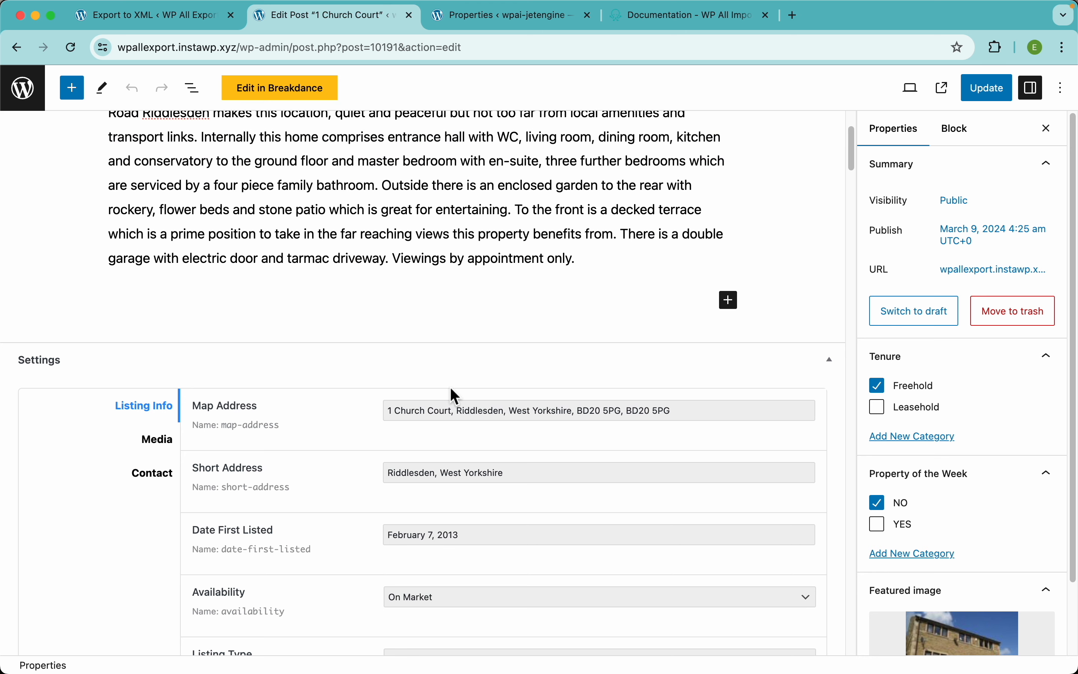
pyautogui.scroll(-10, 462, 498)
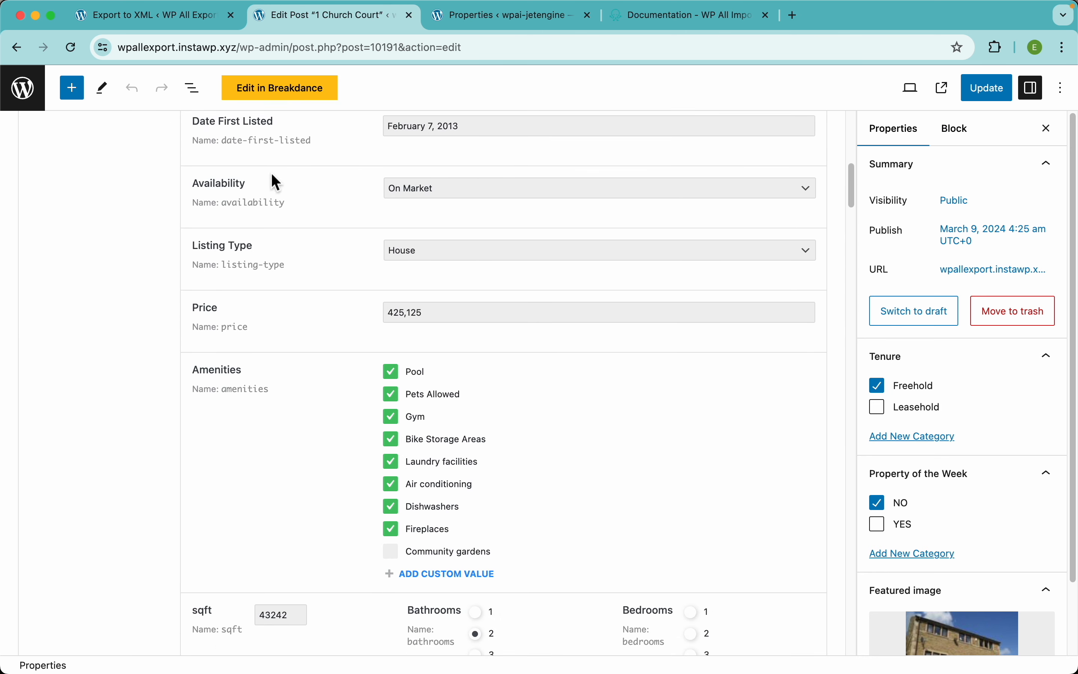
pyautogui.click(167, 22)
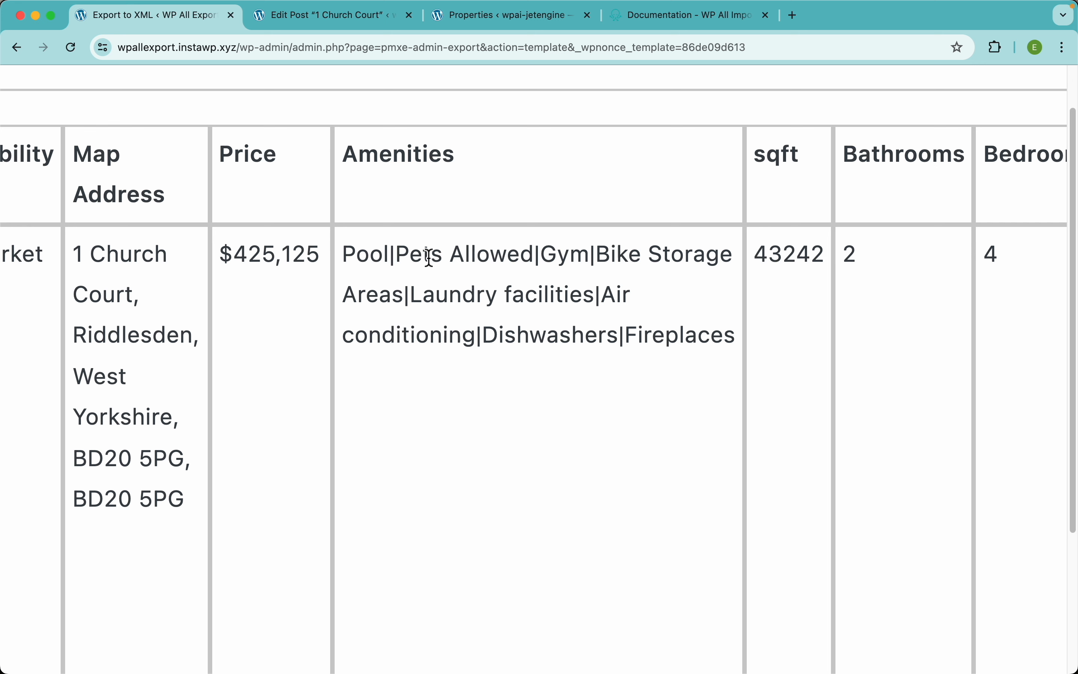
# Step: Inspect the pipe separators in the Amenities value, then close the preview and open Amenities' field settings
pyautogui.doubleClick(393, 262)
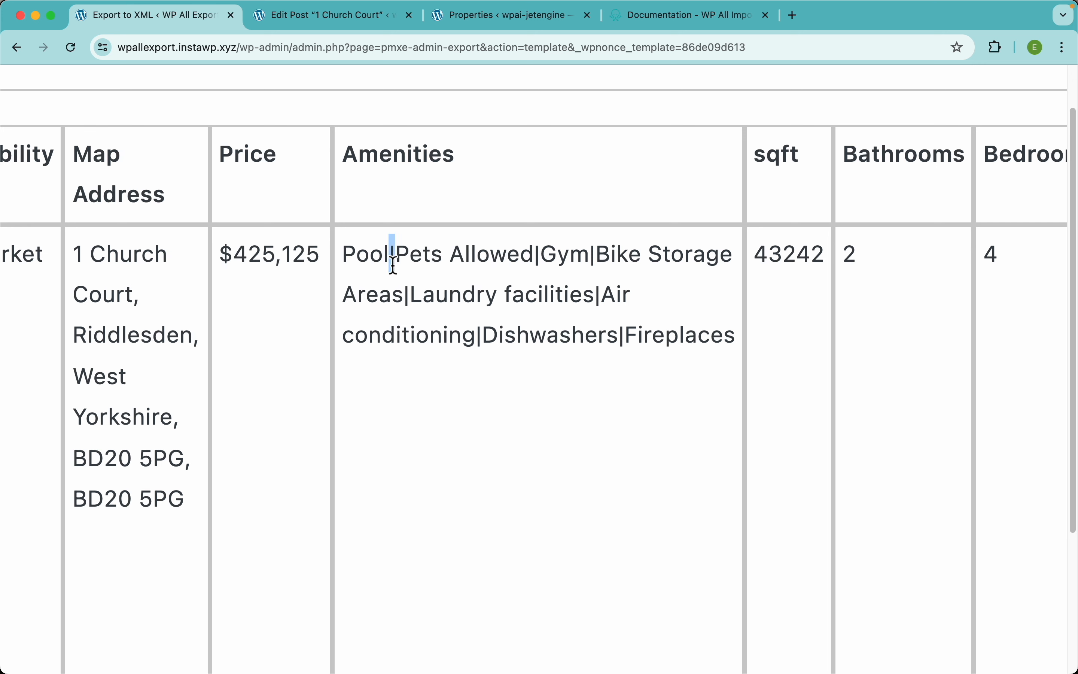
pyautogui.click(434, 270)
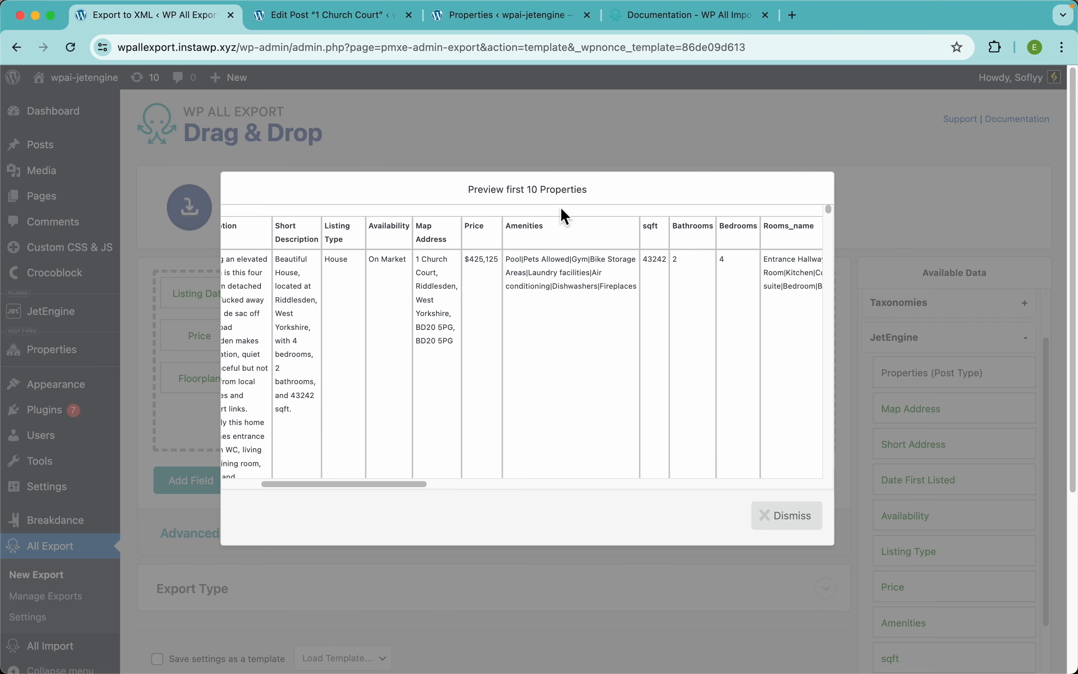
pyautogui.click(599, 151)
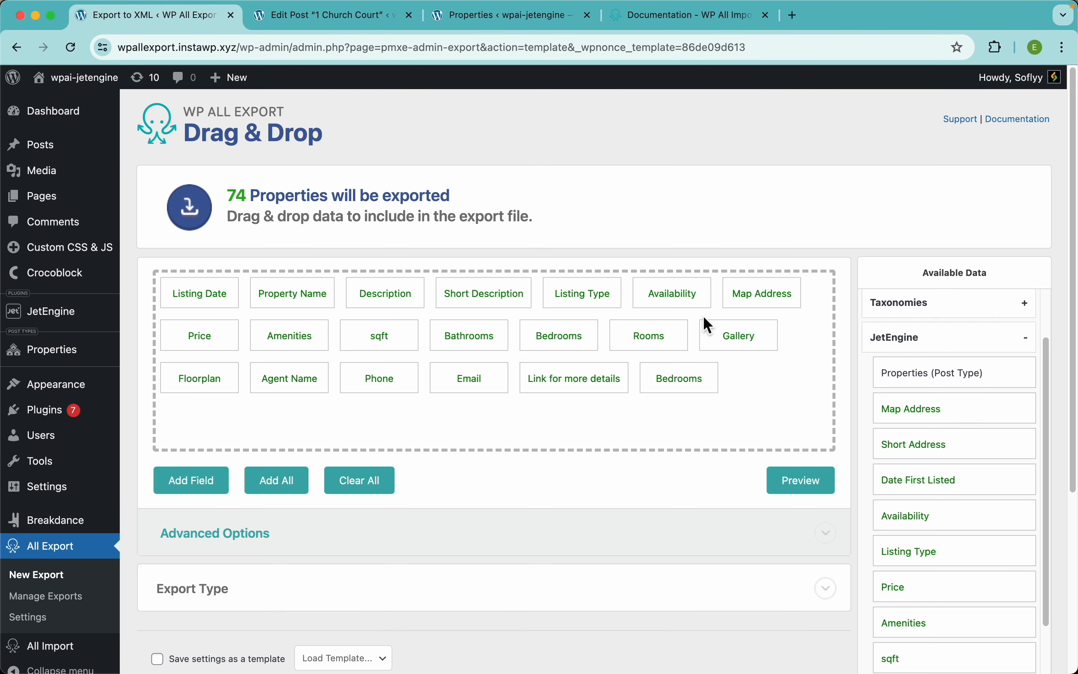
pyautogui.click(285, 334)
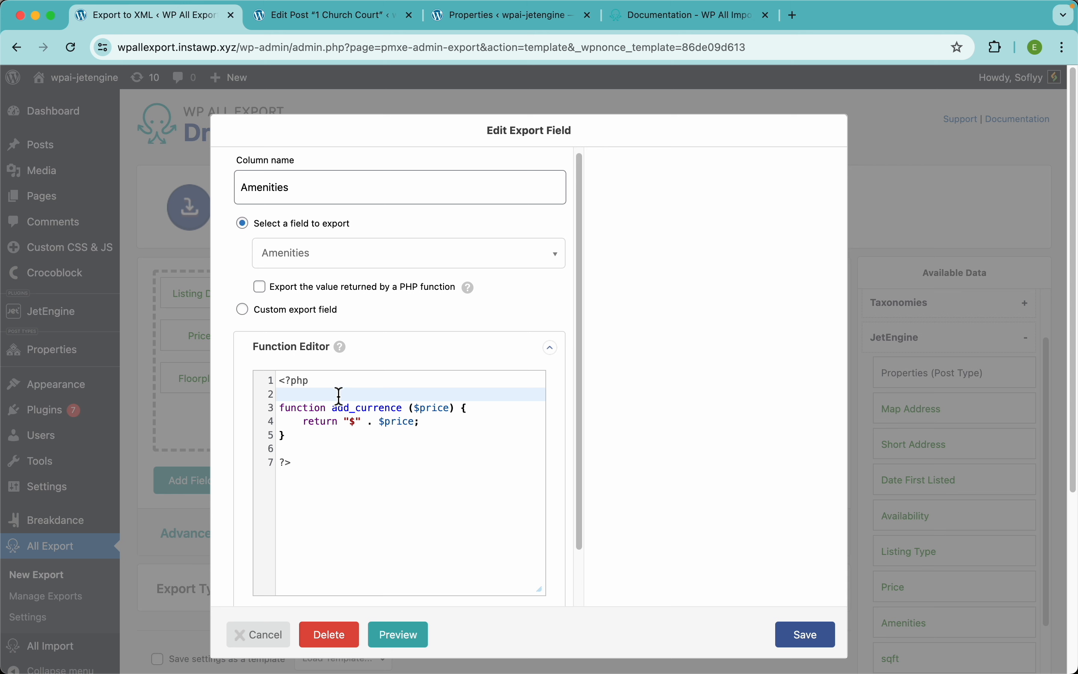
# Step: Write and save a function replace_pipes($data) returning str_replace("|", ", ", $data)
pyautogui.press('Return')
pyautogui.press('Return')
pyautogui.press('Up')
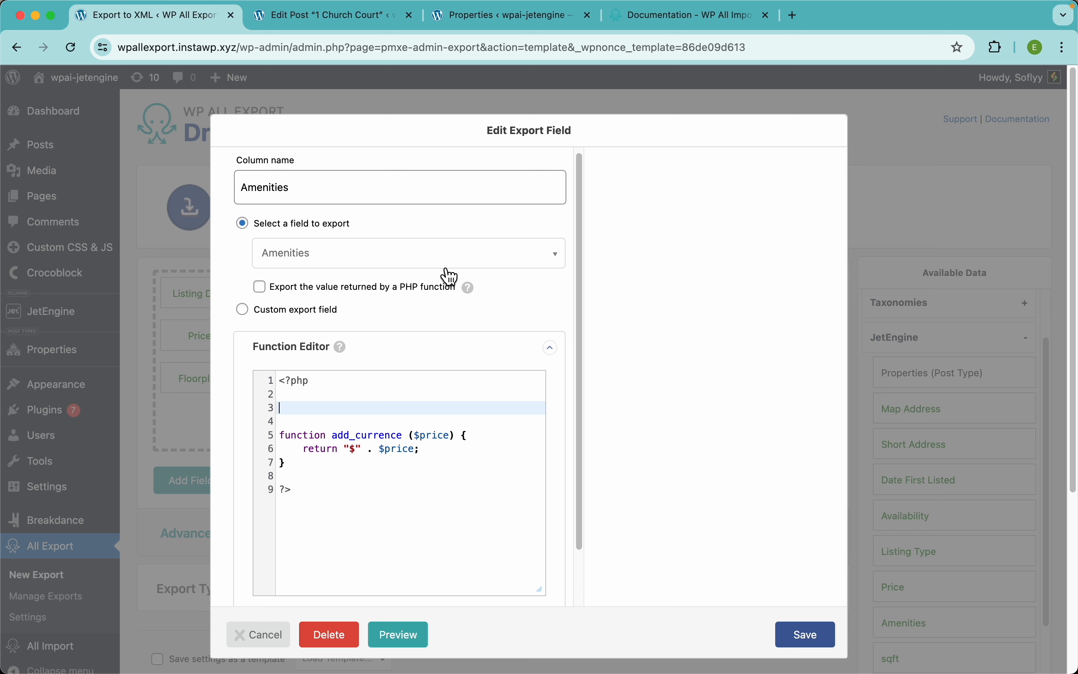
pyautogui.write('function')
pyautogui.write('replace_')
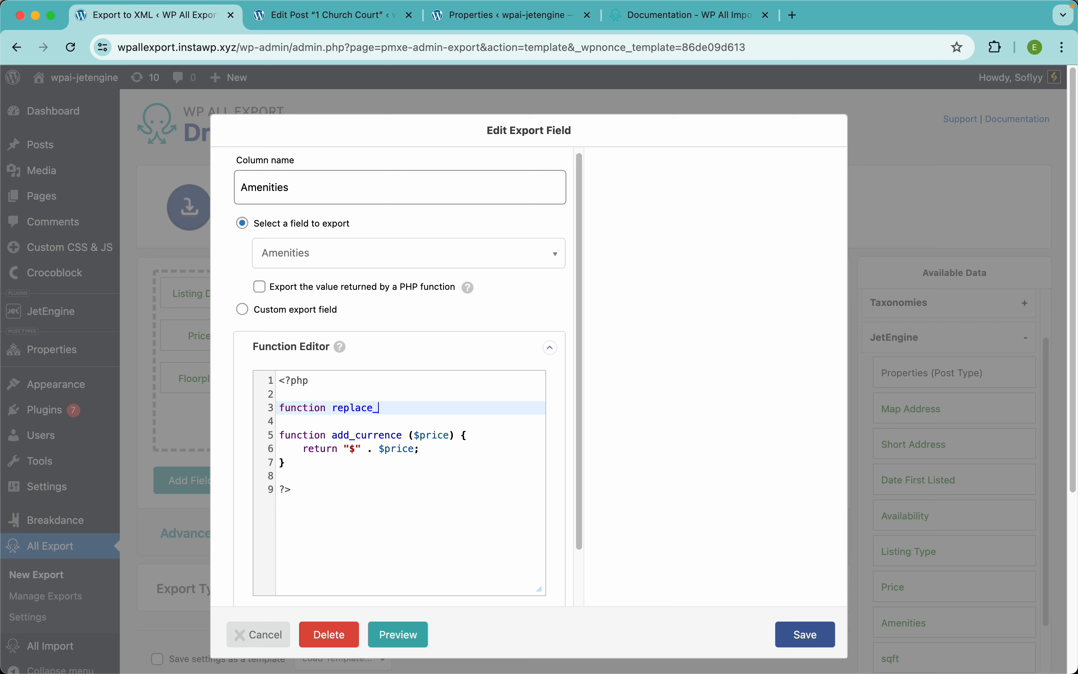
pyautogui.write('pipes ($data) {')
pyautogui.press('Return')
pyautogui.write('return ')
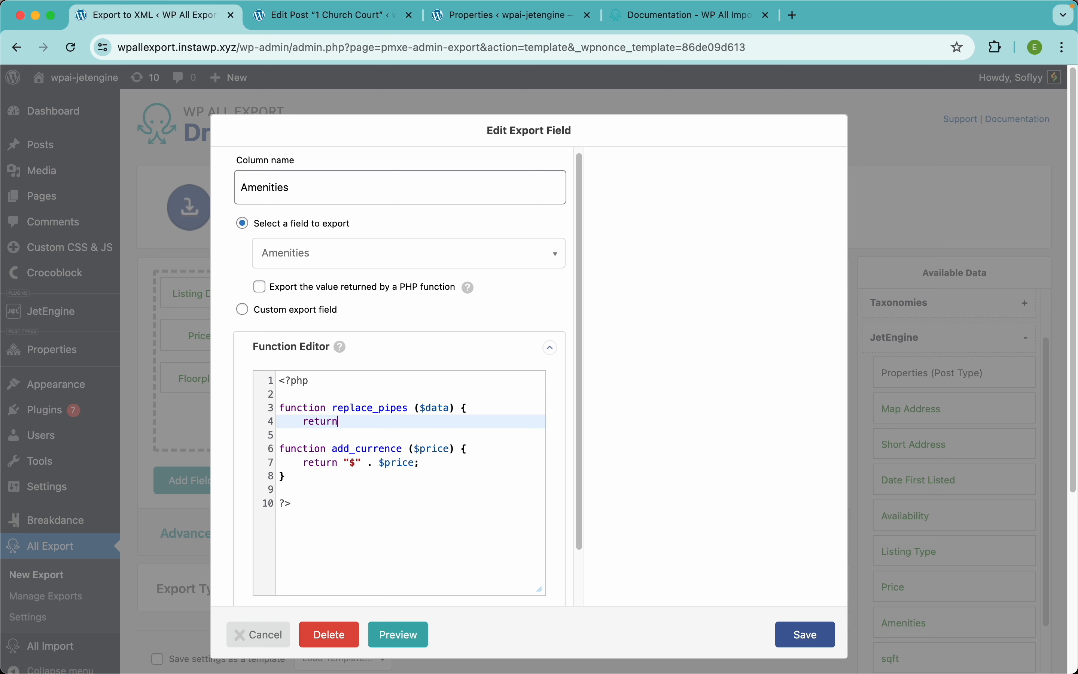
pyautogui.write('str_rereplace ("|')
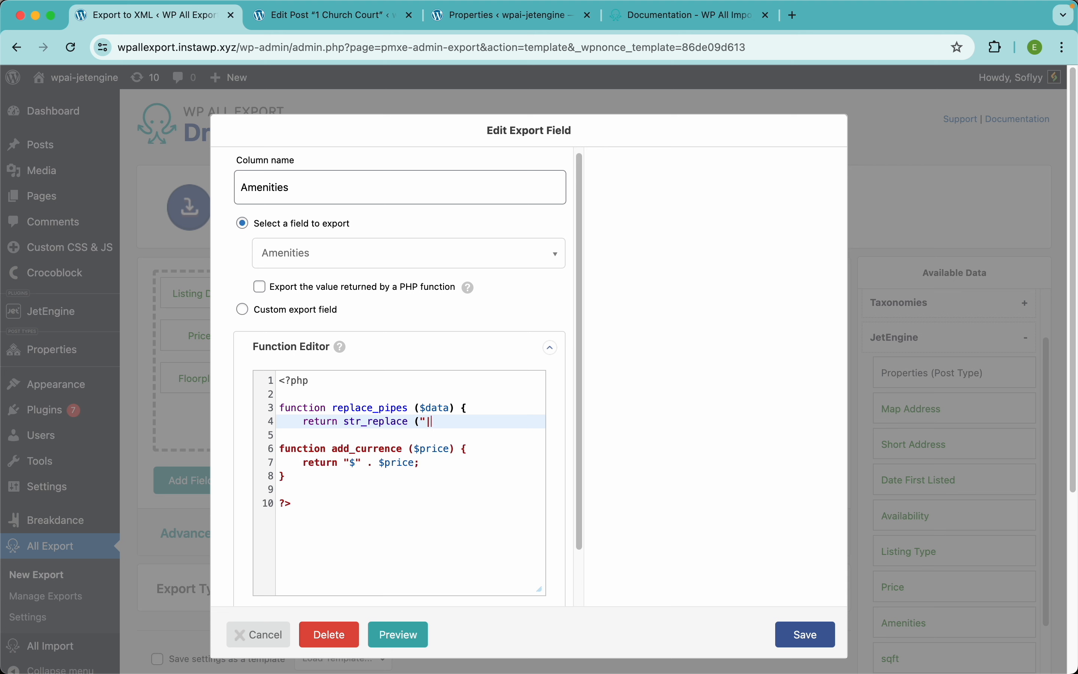
pyautogui.write('", ", ", $data')
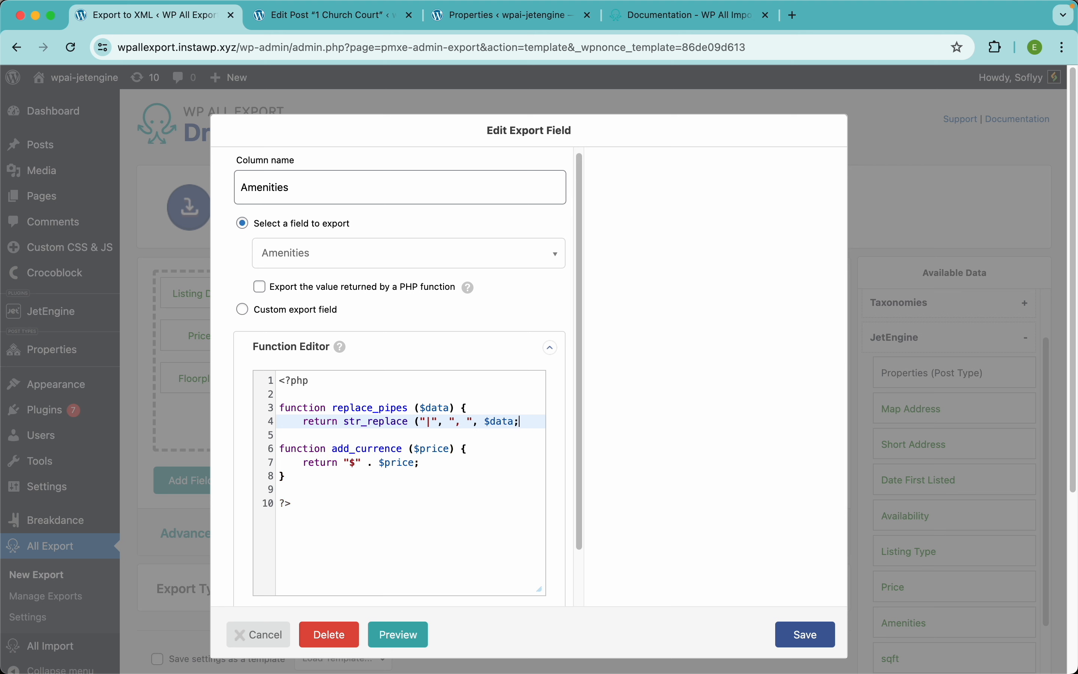
pyautogui.write(');')
pyautogui.press('Return')
pyautogui.write('}')
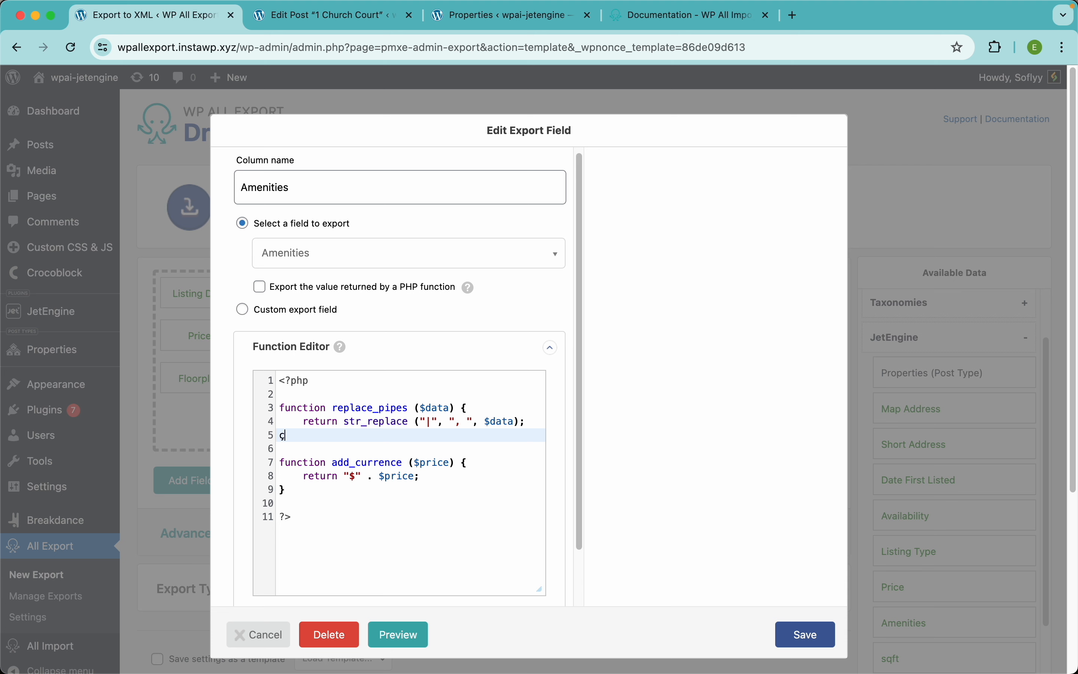
pyautogui.press('BackSpace')
pyautogui.write('}')
pyautogui.scroll(-2, 330, 505)
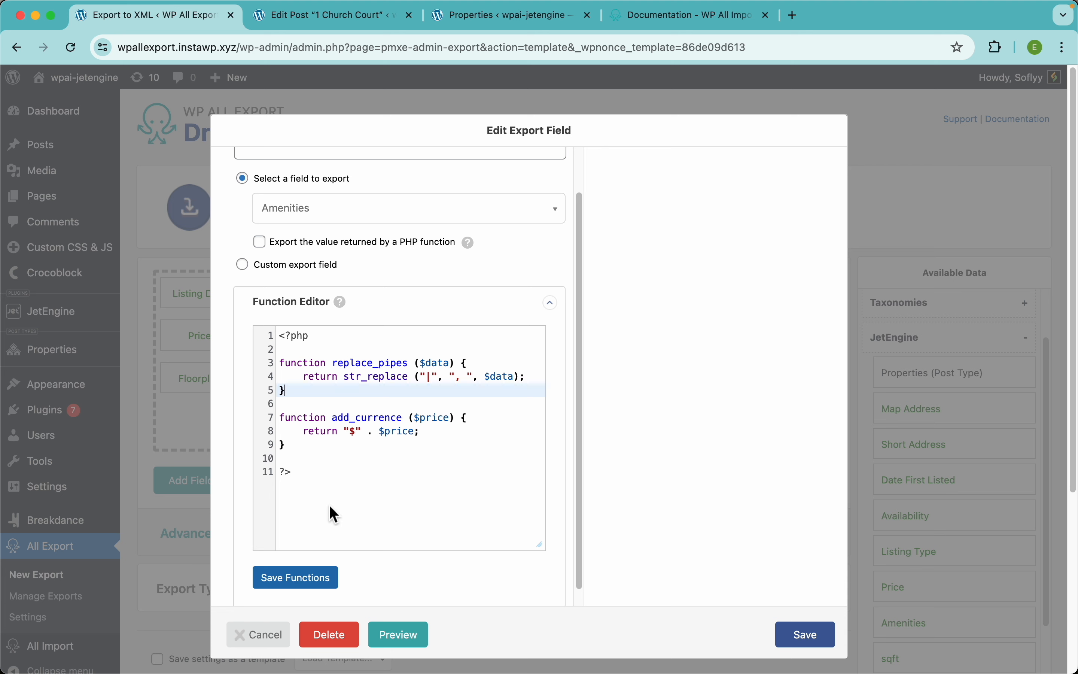
pyautogui.click(315, 582)
# Step: Set the Amenities column to export the value returned by replace_pipes
pyautogui.doubleClick(367, 363)
pyautogui.press('super+c')
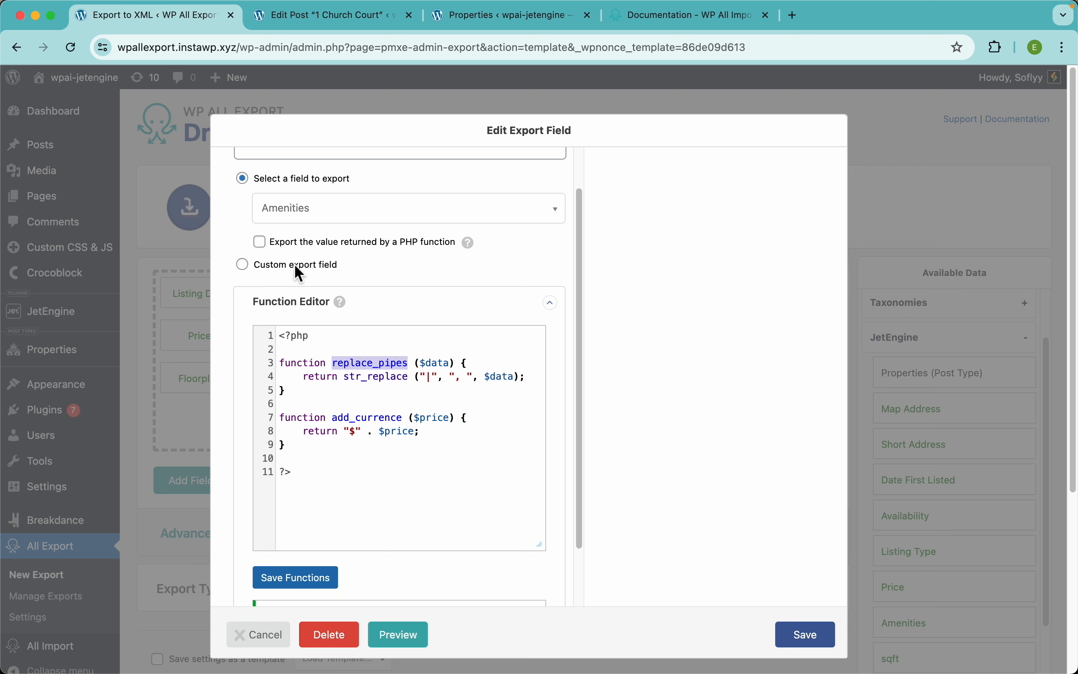
pyautogui.click(311, 243)
pyautogui.click(332, 264)
pyautogui.press('super+v')
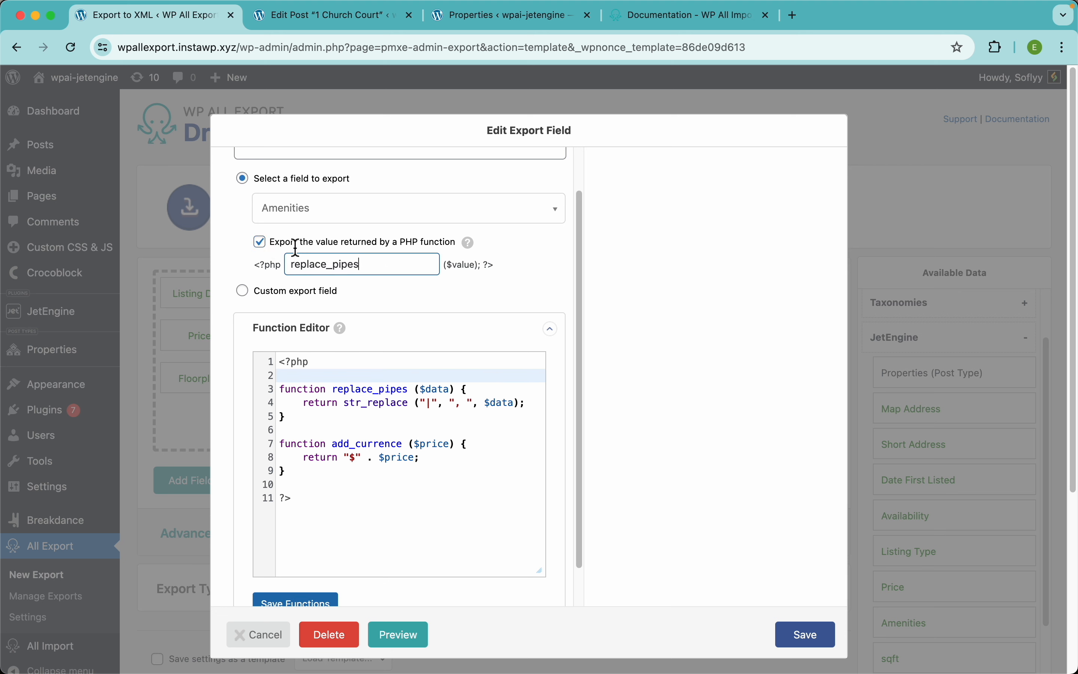
pyautogui.scroll(2, 375, 274)
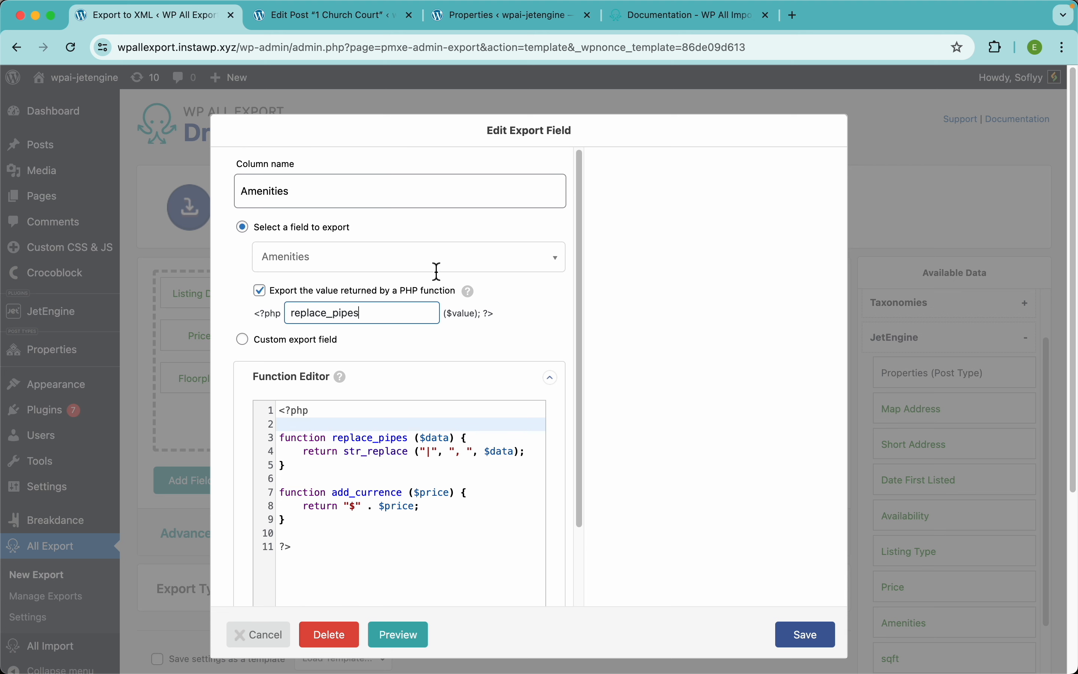
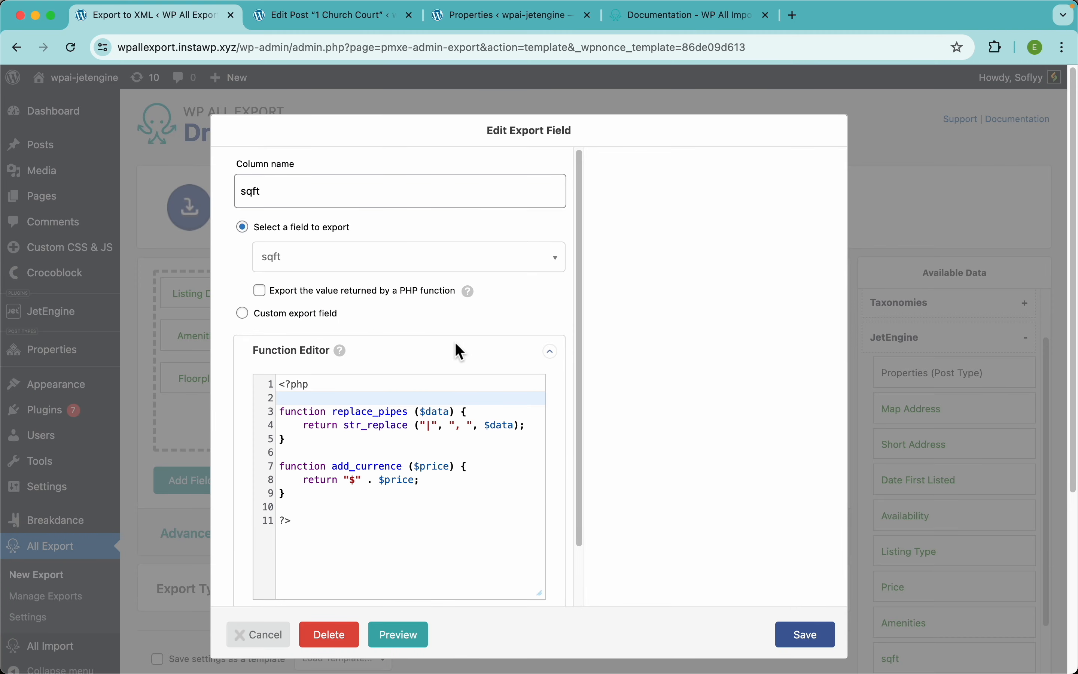
# Step: Close the sqft field editor to return to the twenty-field drag-and-drop layout
pyautogui.click(943, 210)
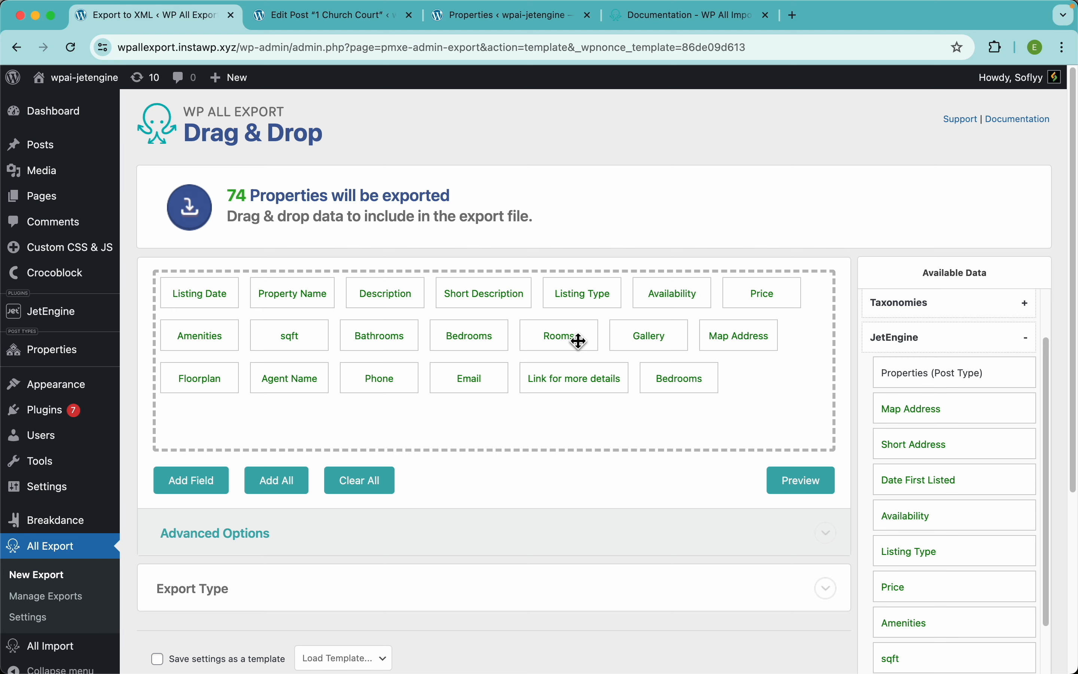
pyautogui.hotkey('ctrl', 'Tab')
pyautogui.scroll(-10, 505, 392)
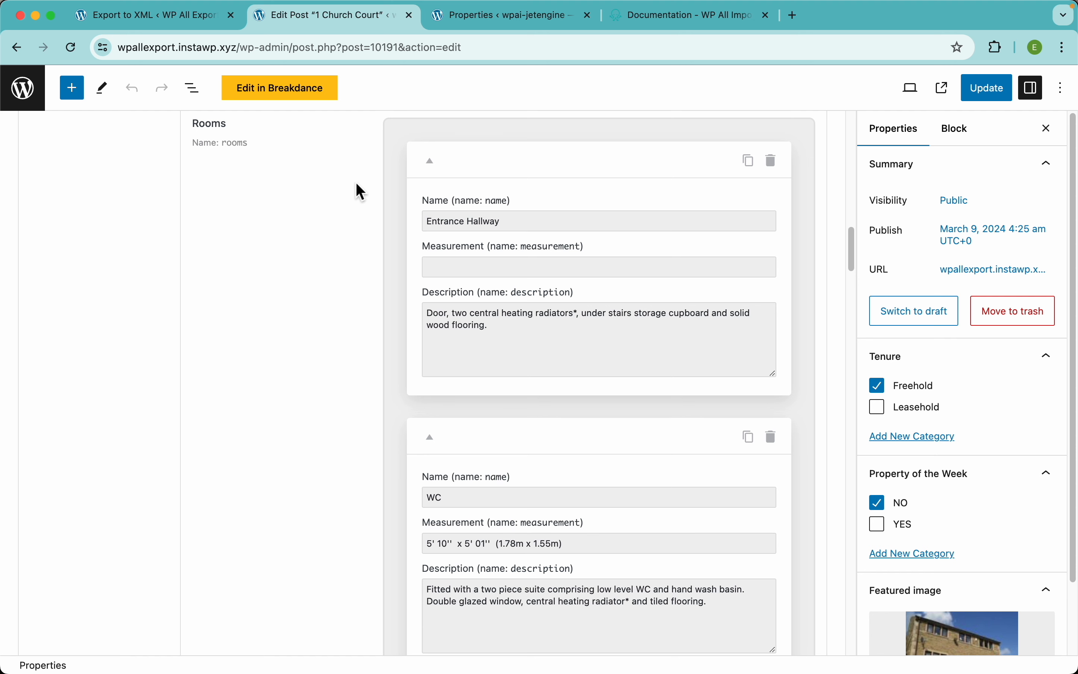
pyautogui.scroll(1, 356, 185)
pyautogui.moveTo(510, 271); pyautogui.dragTo(428, 272)
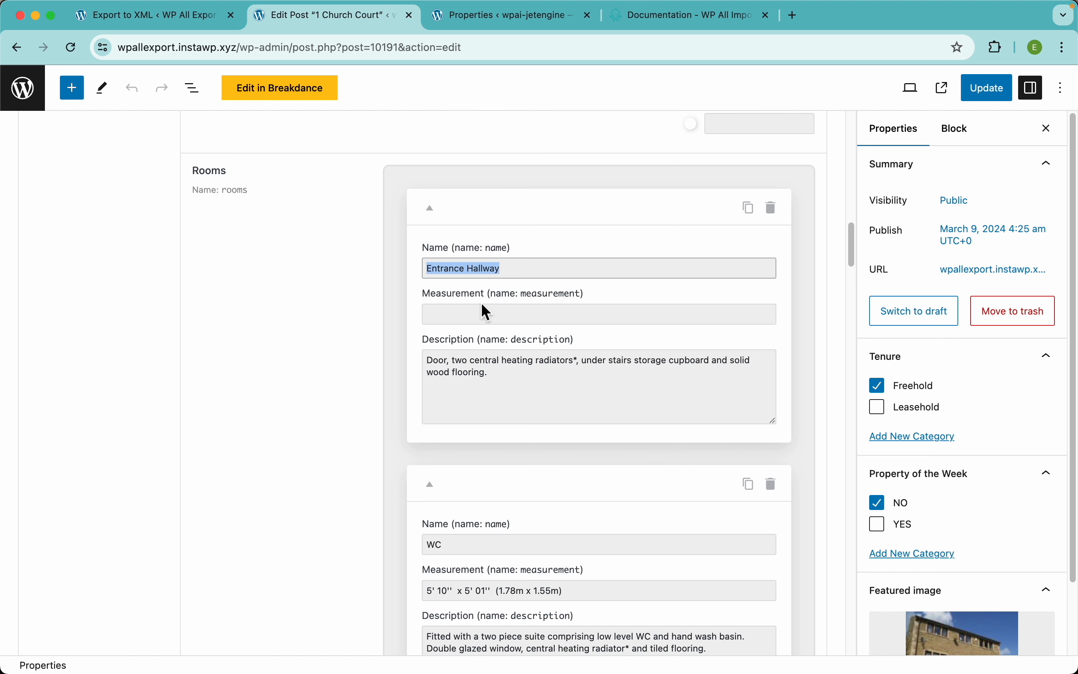
pyautogui.click(492, 315)
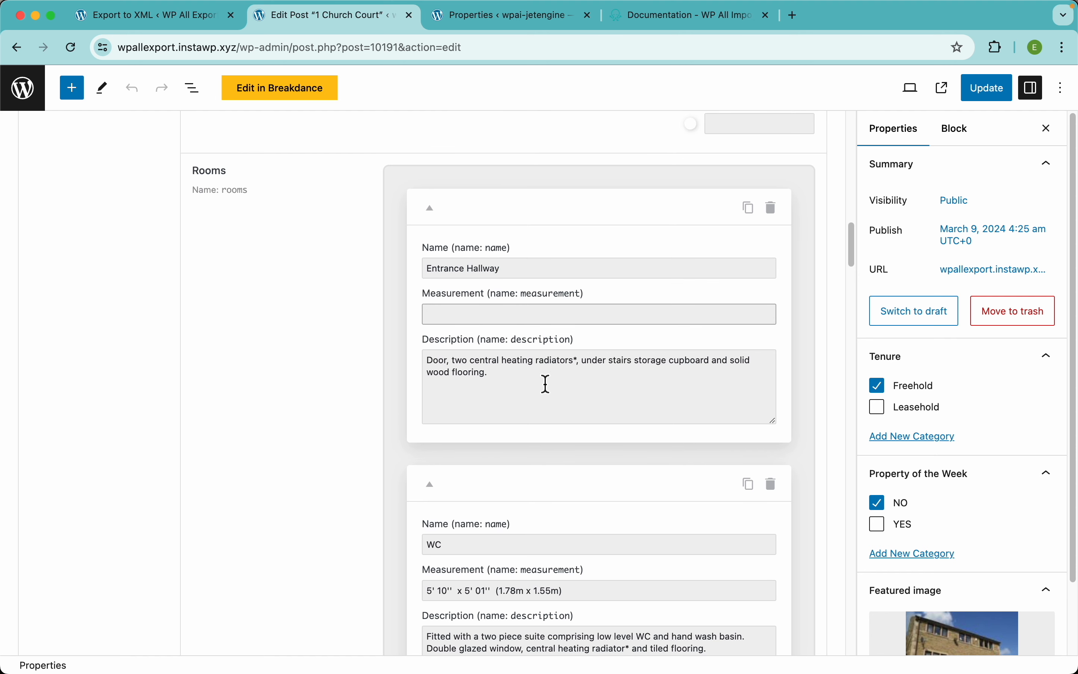
pyautogui.moveTo(544, 385); pyautogui.dragTo(429, 360)
pyautogui.click(363, 382)
pyautogui.scroll(-3, 407, 499)
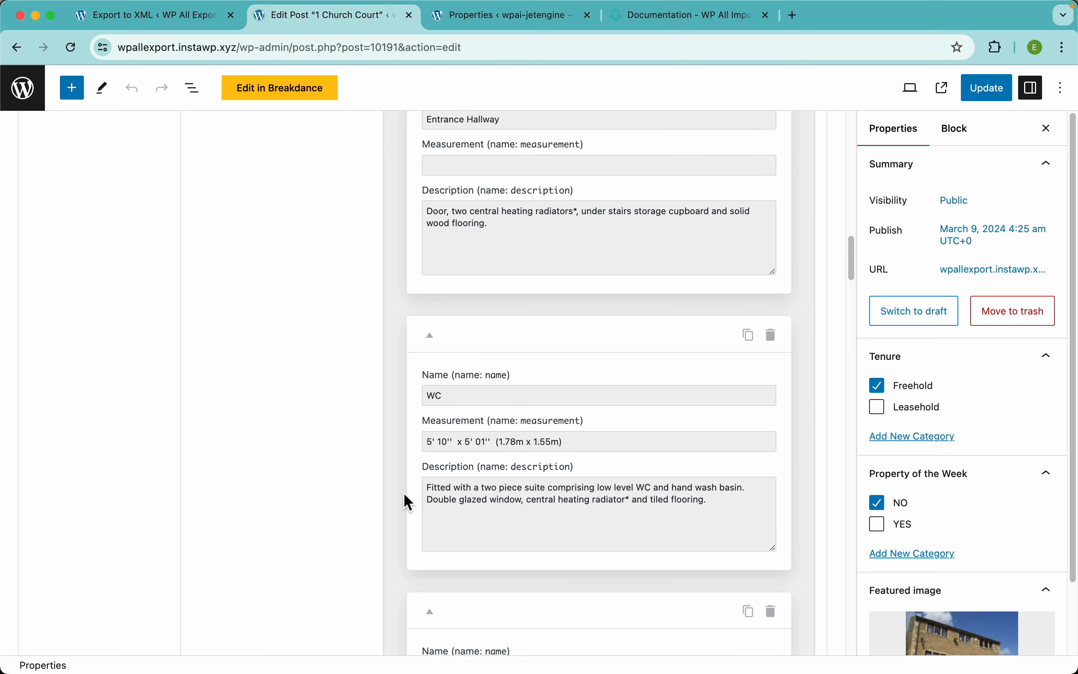
pyautogui.scroll(-10, 483, 428)
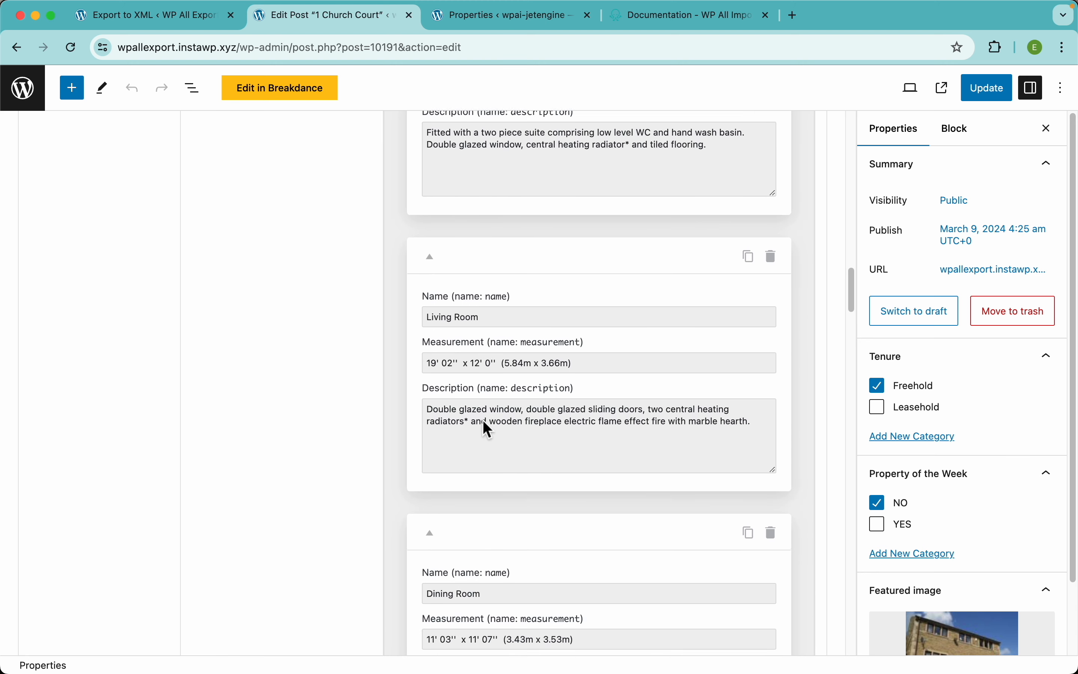
pyautogui.scroll(-5, 503, 276)
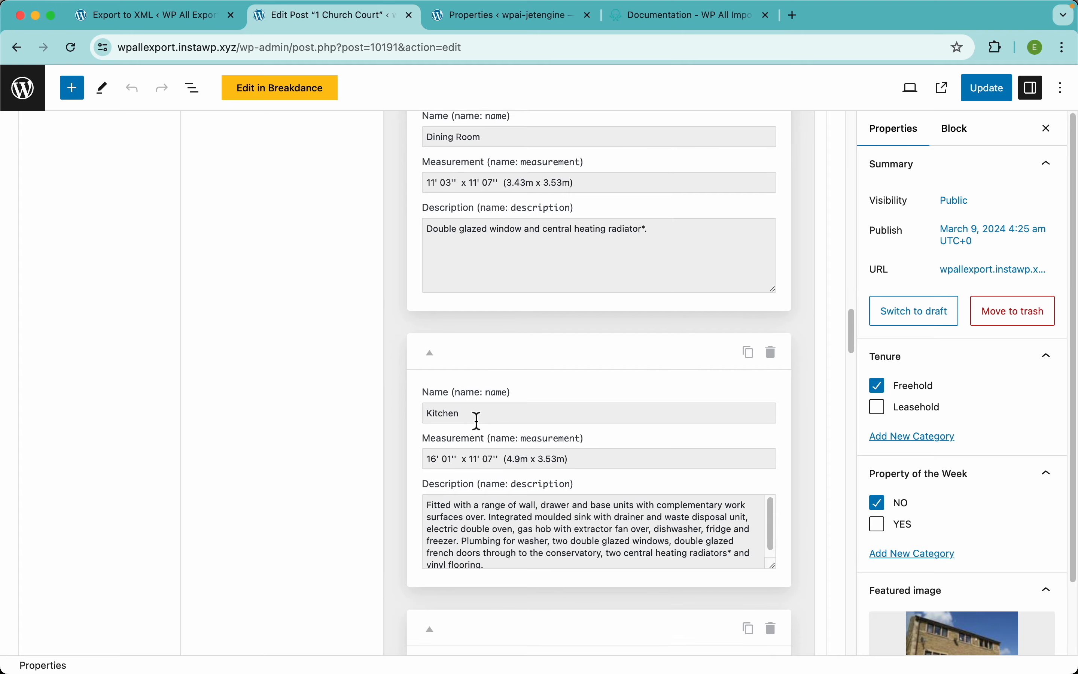
pyautogui.scroll(15, 474, 421)
pyautogui.scroll(-10, 463, 369)
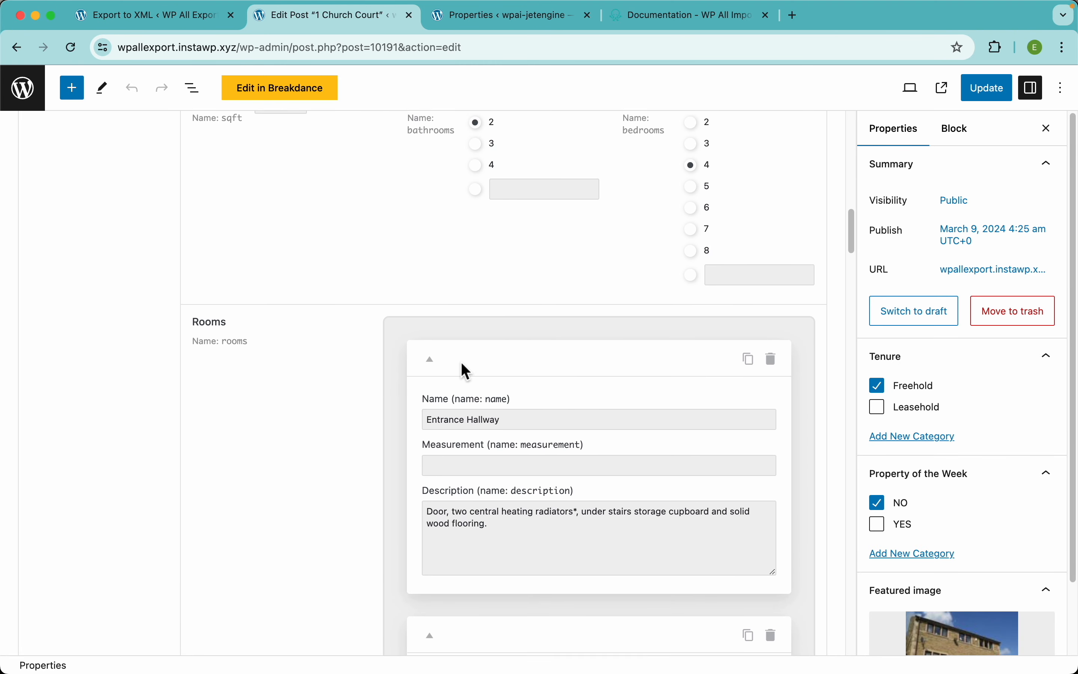
pyautogui.click(185, 24)
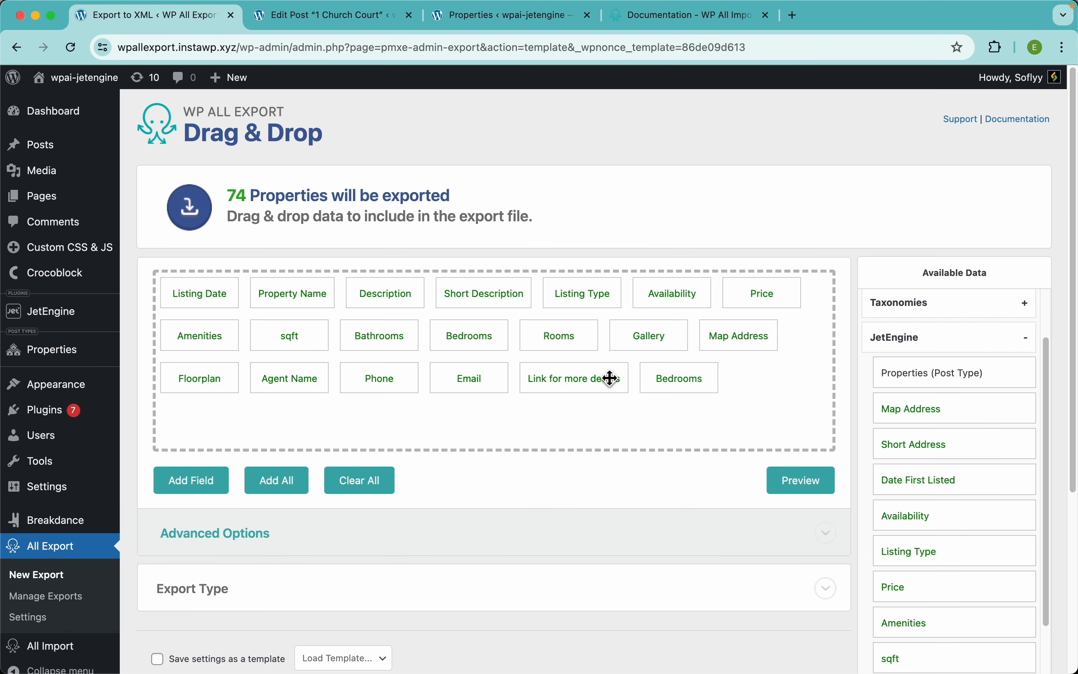
pyautogui.click(797, 486)
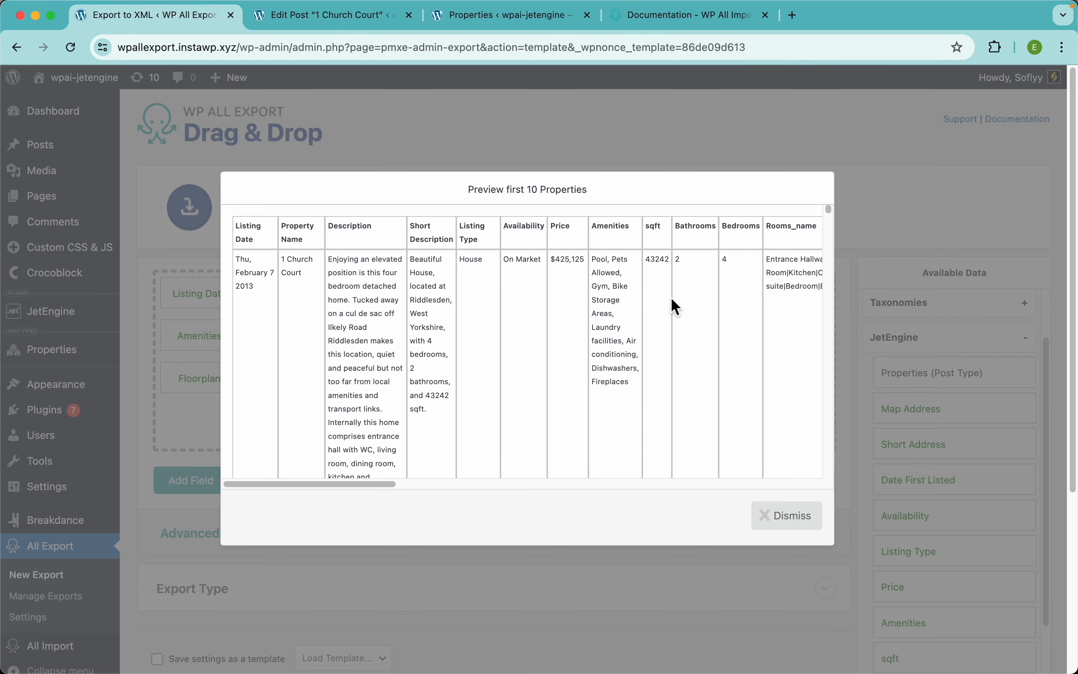
pyautogui.hscroll(10, 671, 297)
pyautogui.hscroll(1, 676, 307)
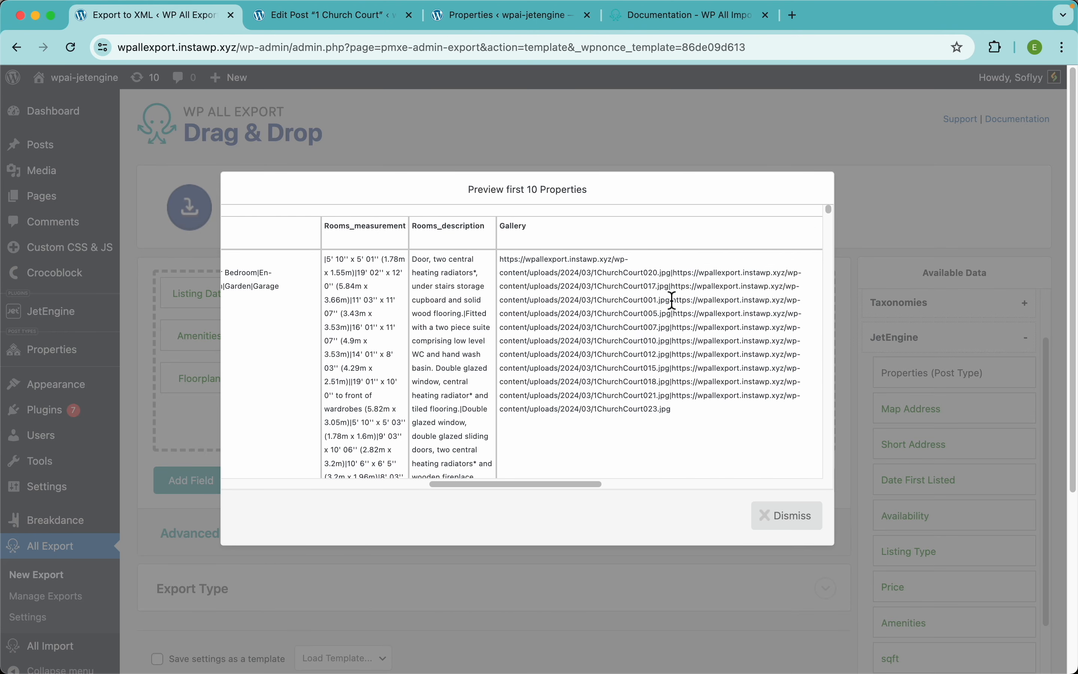
pyautogui.hscroll(-5, 671, 301)
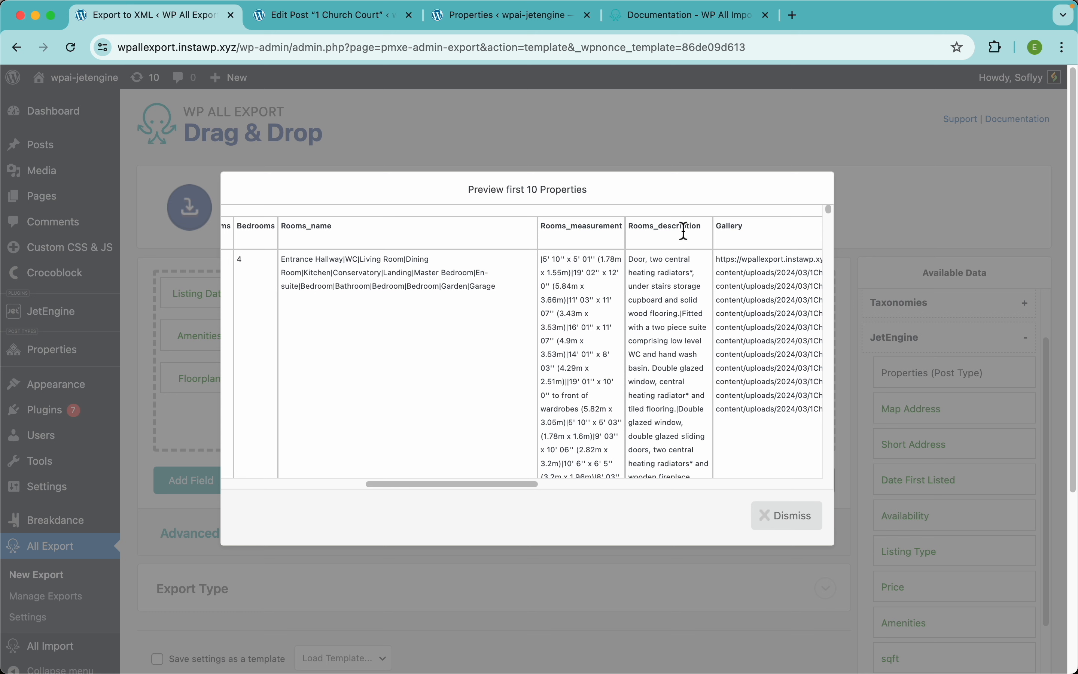
pyautogui.scroll(5, 352, 273)
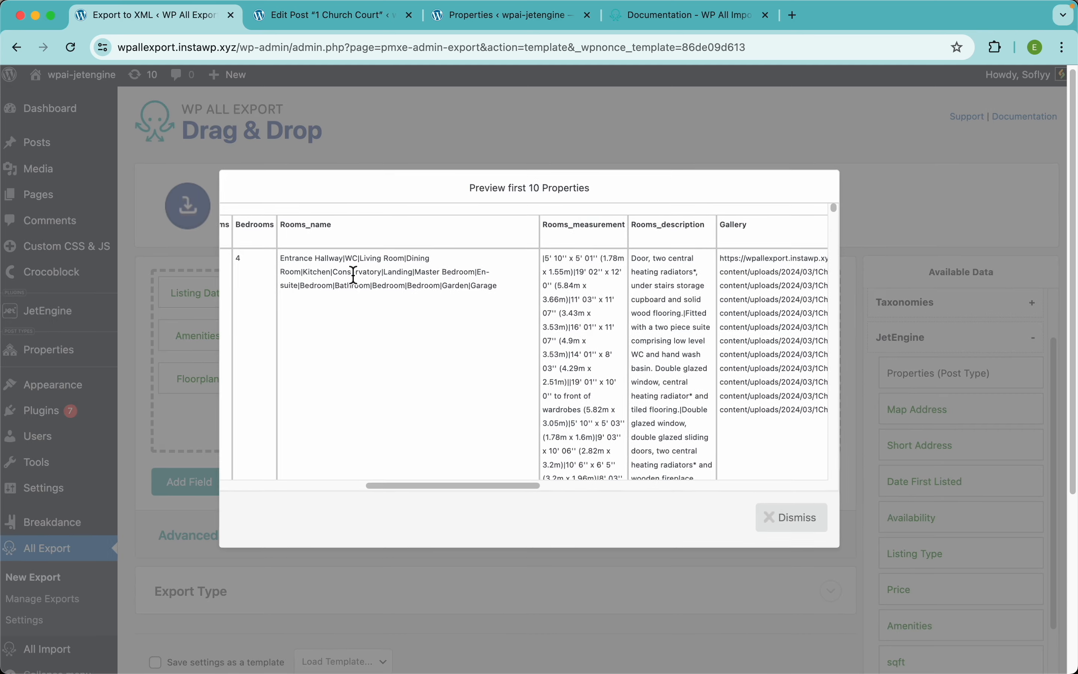
pyautogui.scroll(3, 352, 273)
pyautogui.moveTo(346, 250); pyautogui.dragTo(170, 250)
pyautogui.hotkey('ctrl', 'Tab')
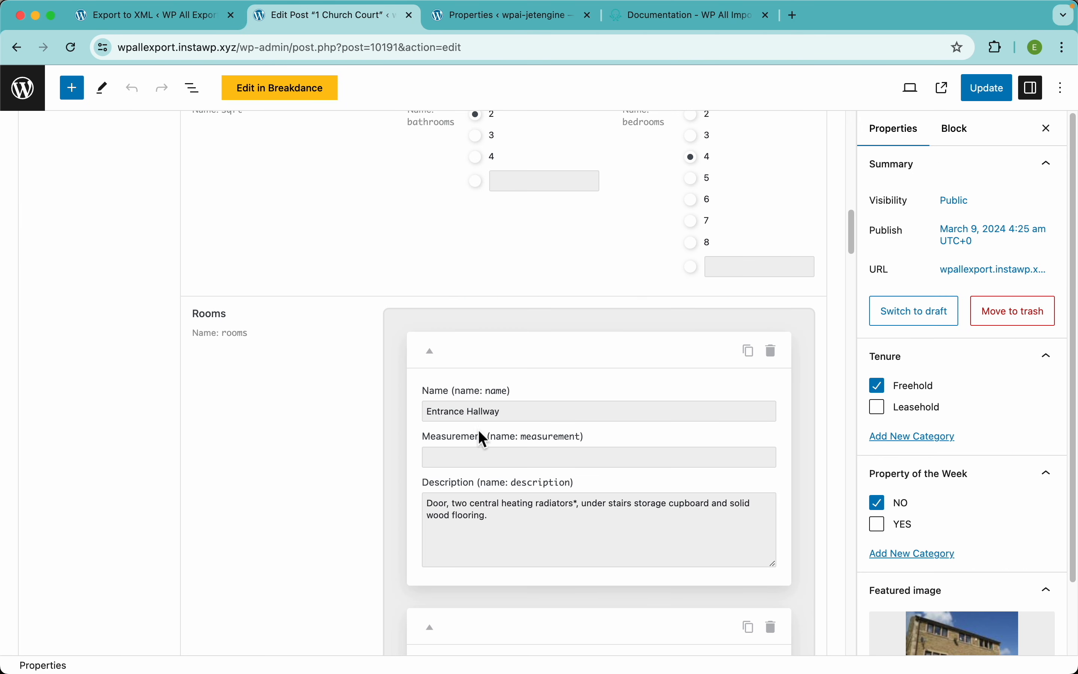
pyautogui.hotkey('ctrl', 'shift', 'Tab')
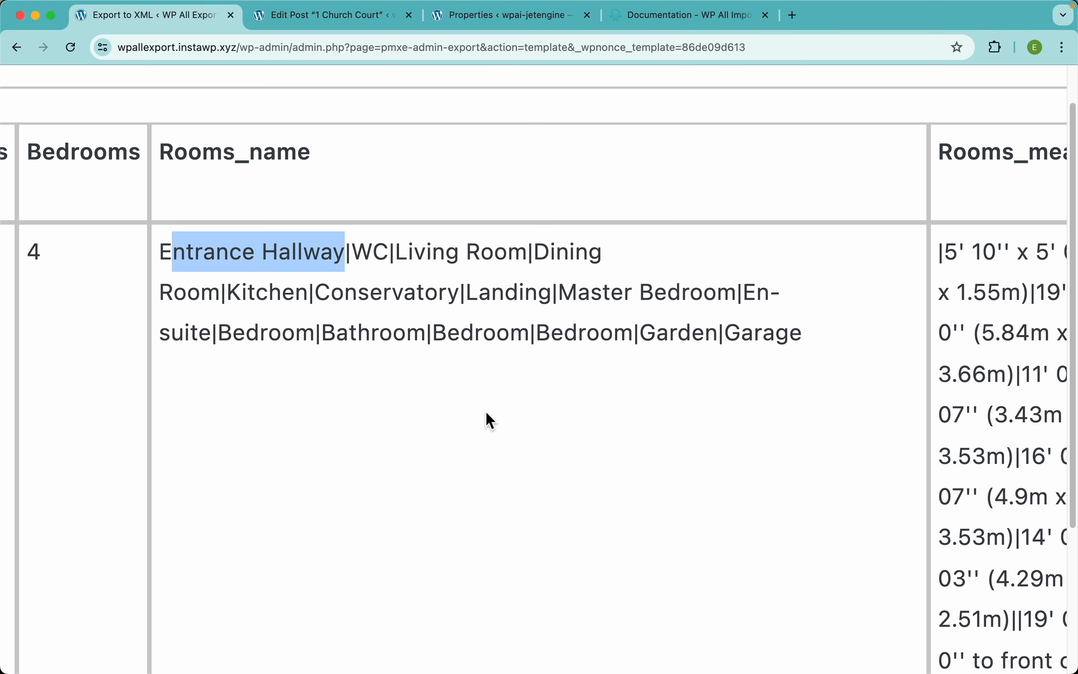
pyautogui.doubleClick(372, 251)
pyautogui.hotkey('ctrl', 'Tab')
pyautogui.scroll(-5, 541, 464)
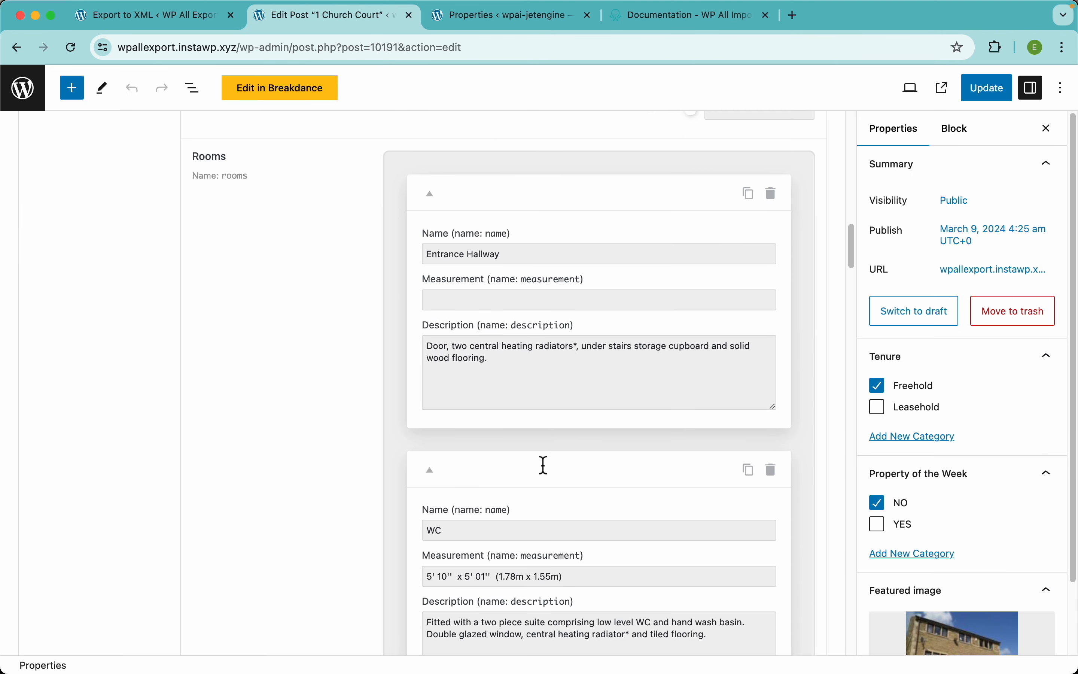
pyautogui.hotkey('ctrl', 'shift', 'Tab')
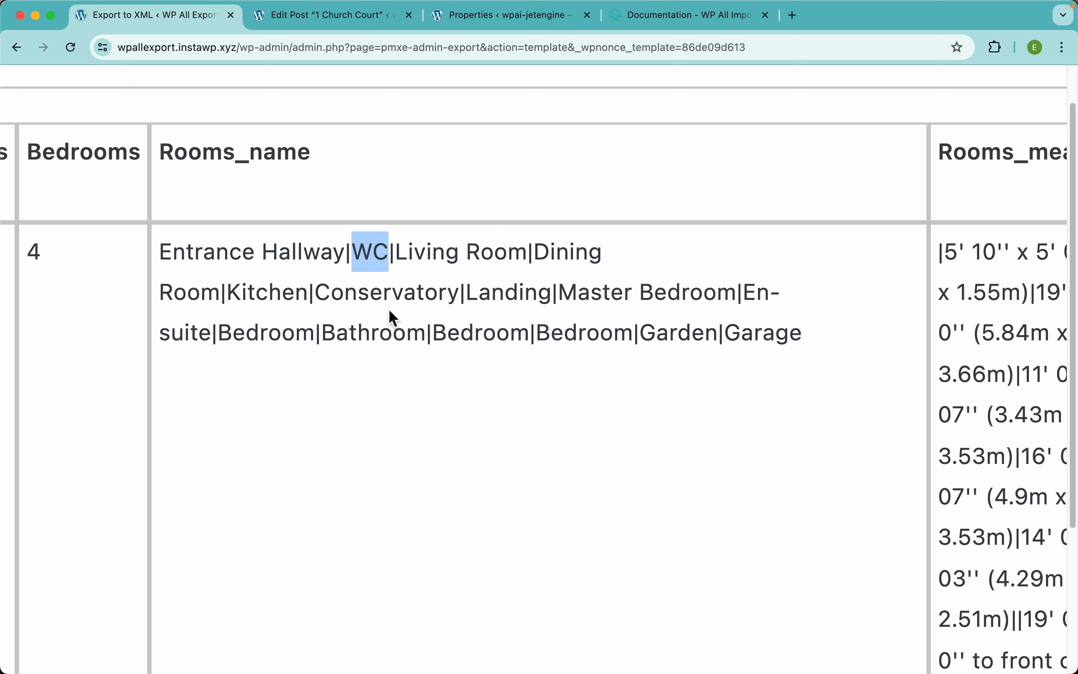
pyautogui.click(281, 266)
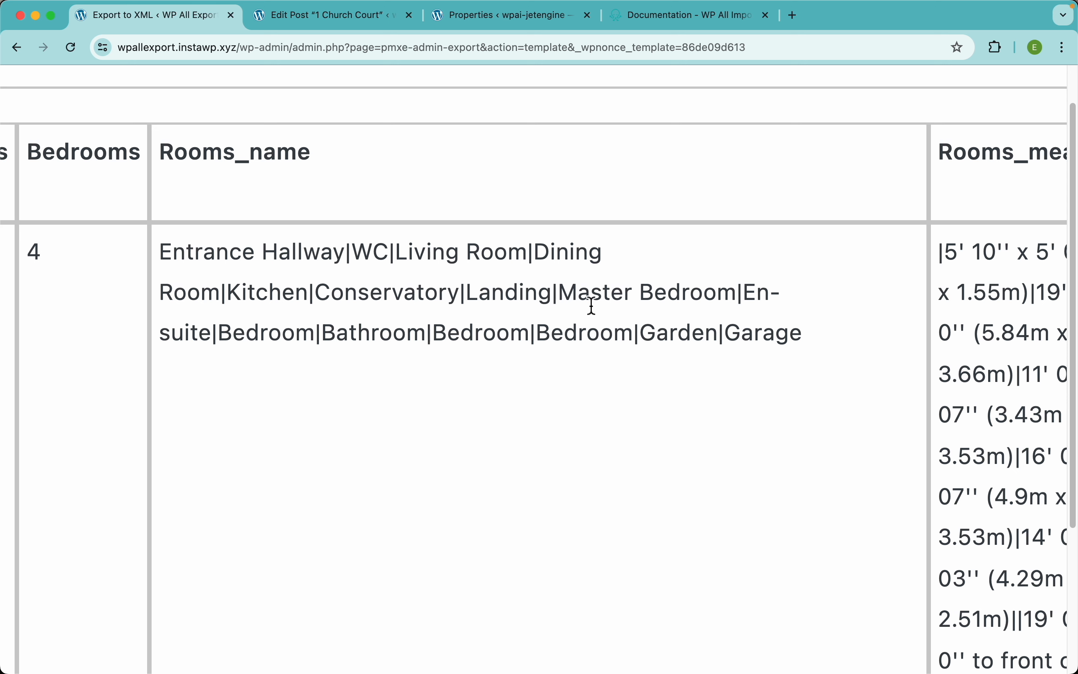
pyautogui.hscroll(10, 591, 307)
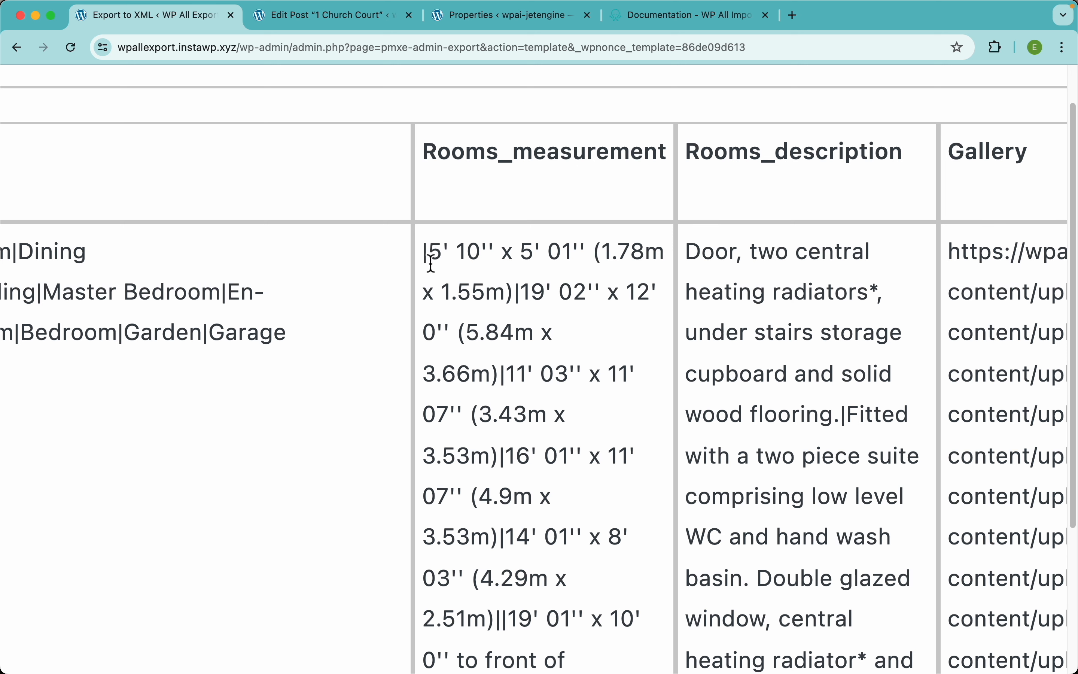
pyautogui.moveTo(429, 257); pyautogui.dragTo(520, 288)
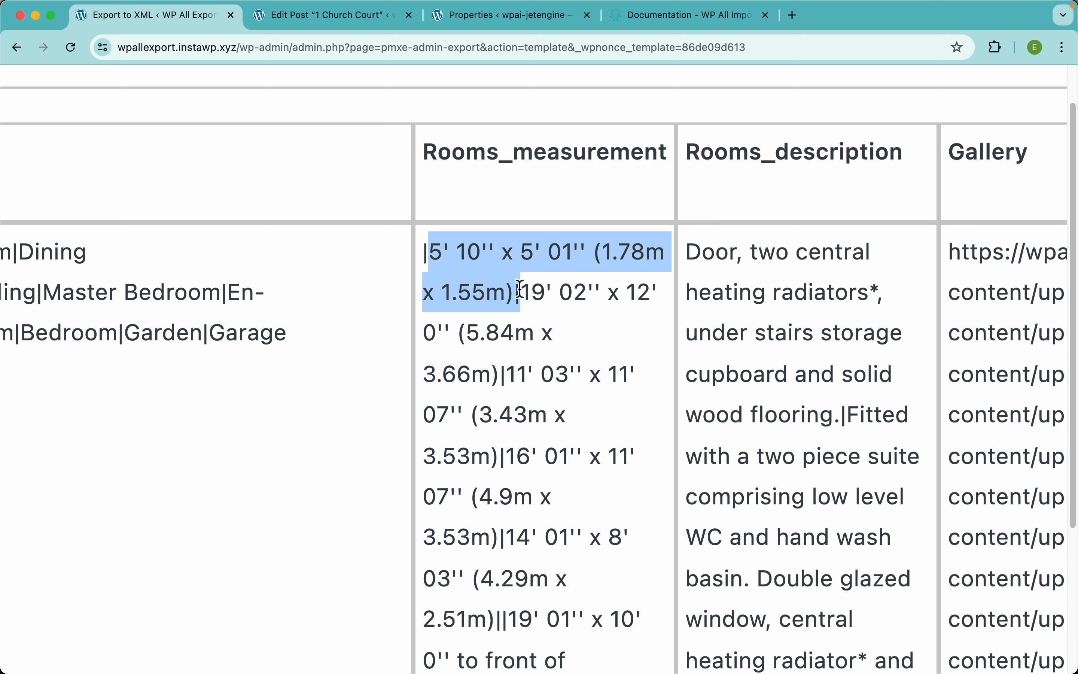
pyautogui.click(715, 265)
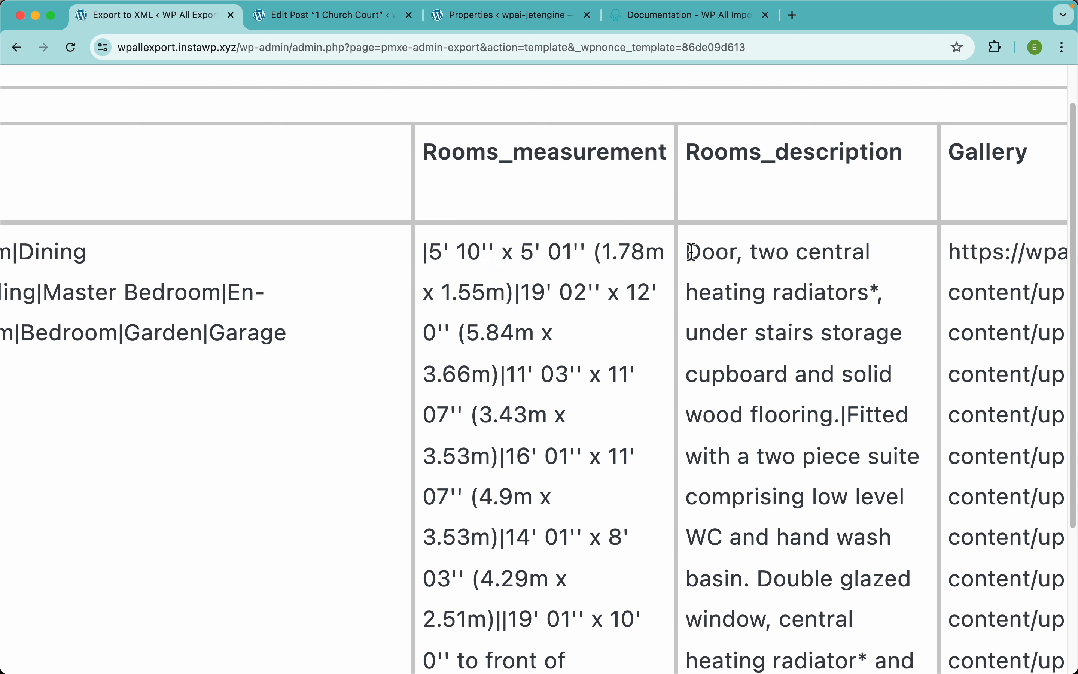
pyautogui.moveTo(689, 252); pyautogui.dragTo(845, 417)
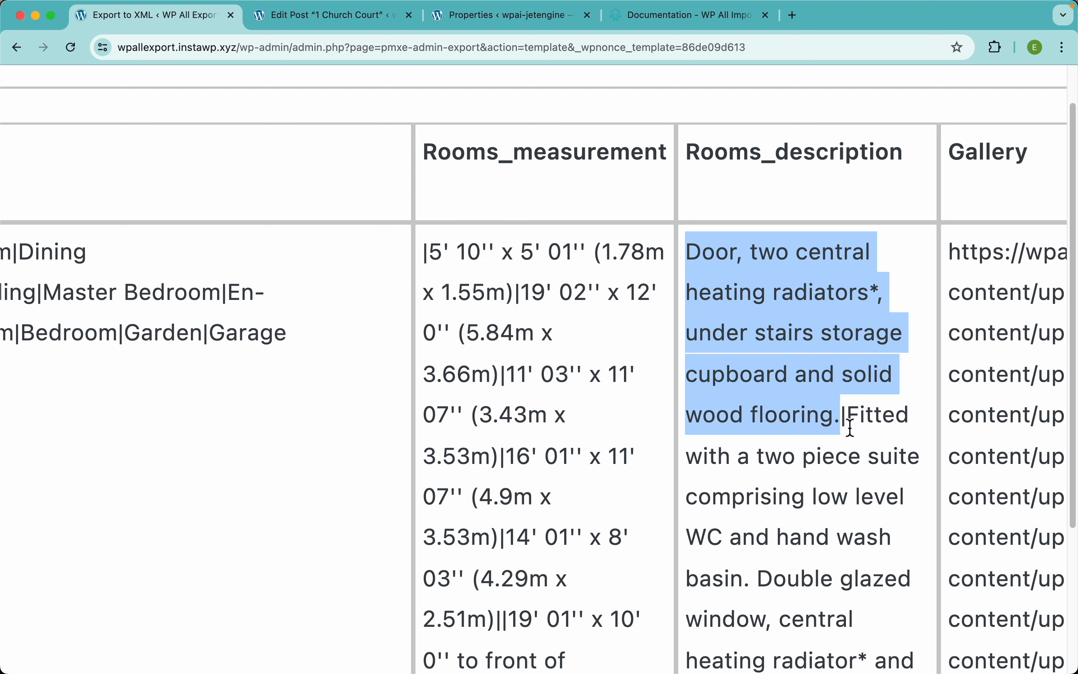
pyautogui.click(858, 417)
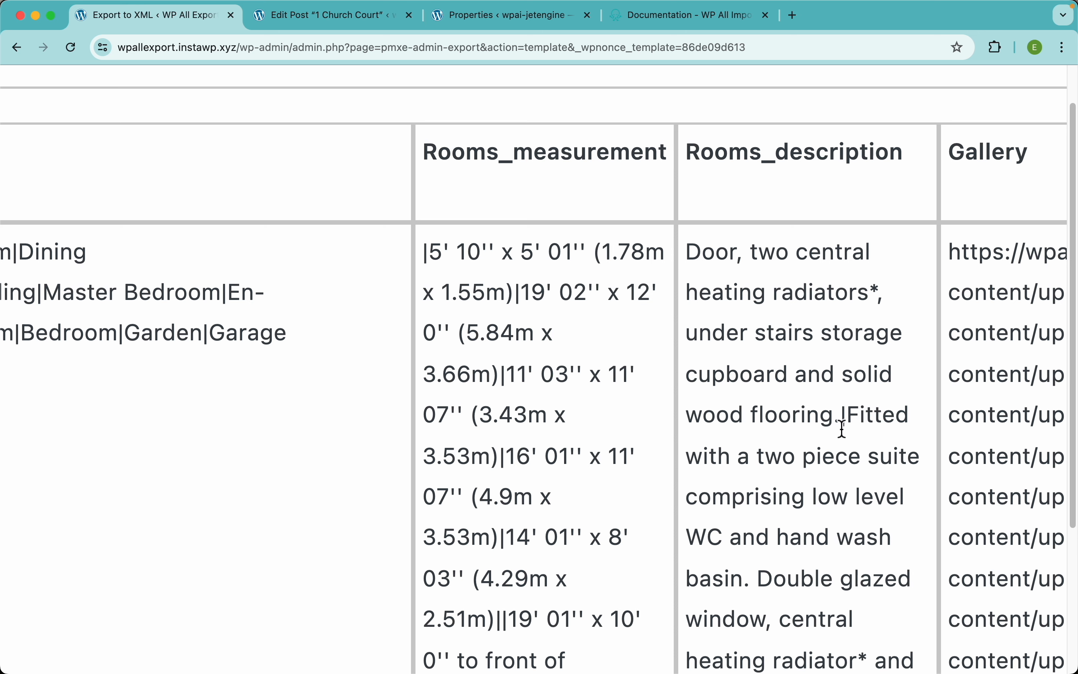
pyautogui.hotkey('ctrl', 'Tab')
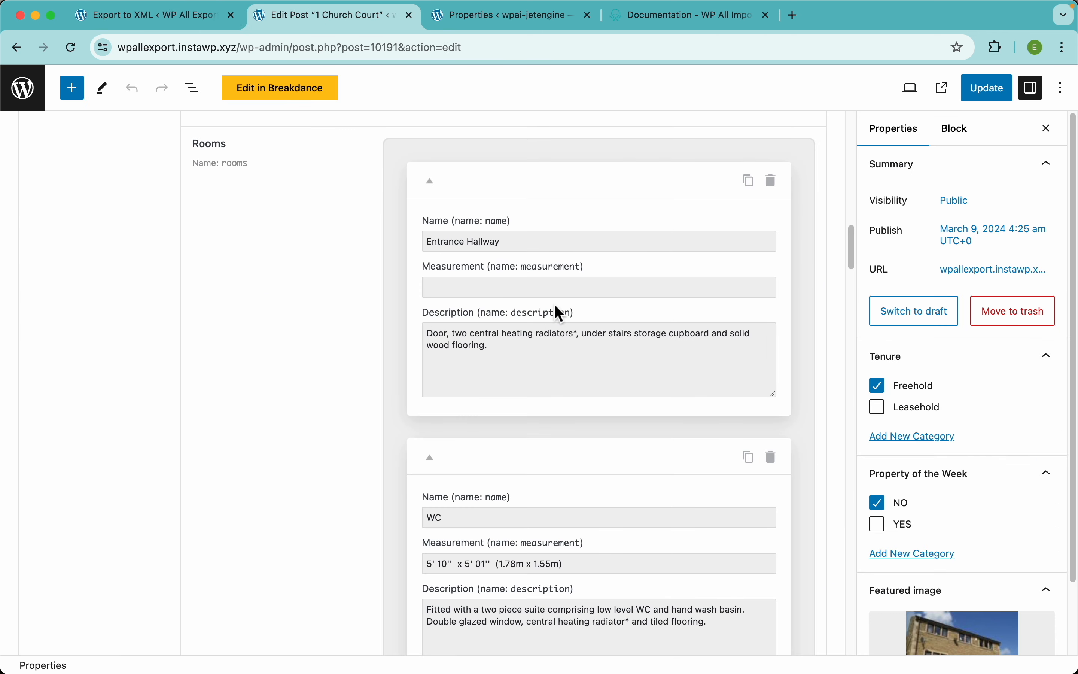
pyautogui.hotkey('ctrl', 'shift', 'Tab')
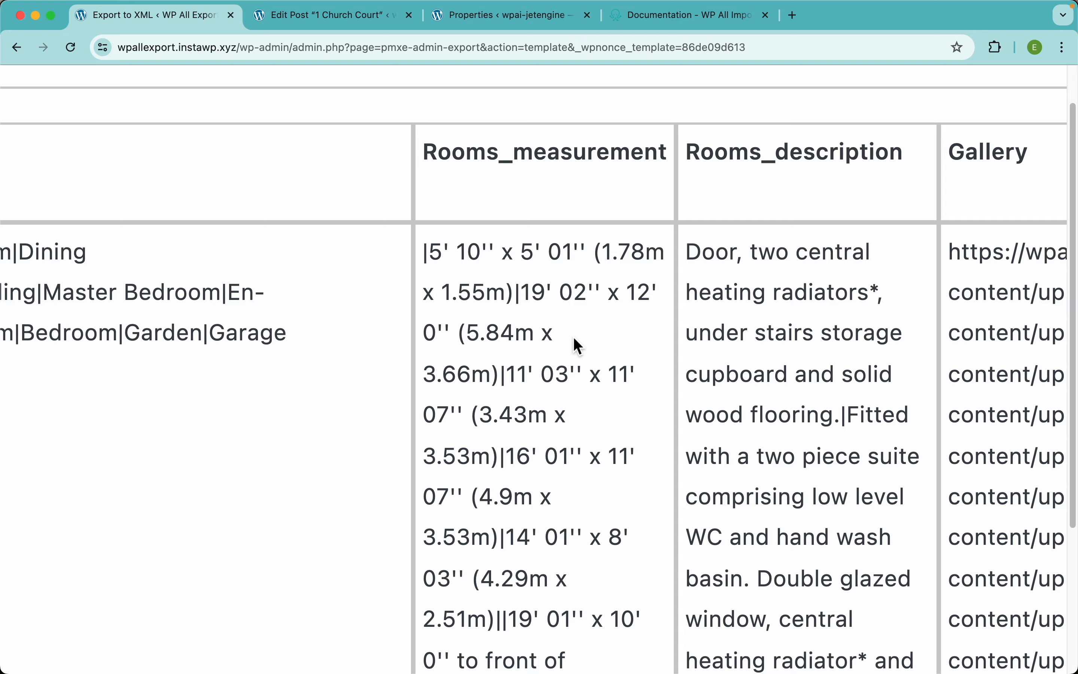
pyautogui.press('super+0')
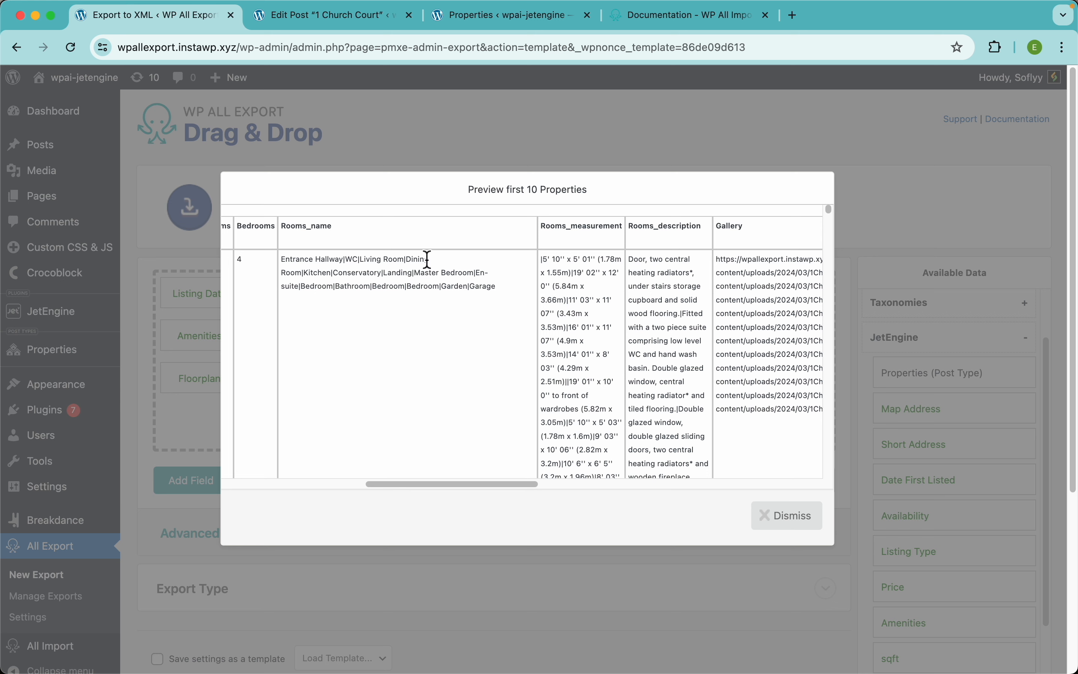
pyautogui.click(594, 154)
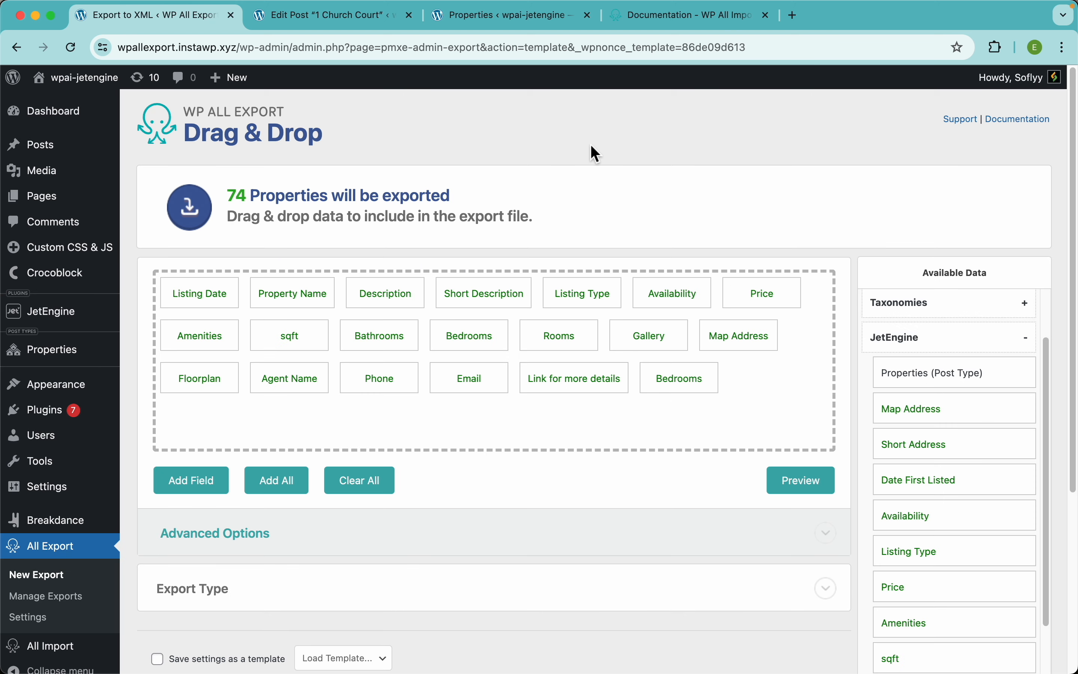
# Step: Make the Rooms field export each repeater row on its own CSV line, then preview the export
pyautogui.click(565, 346)
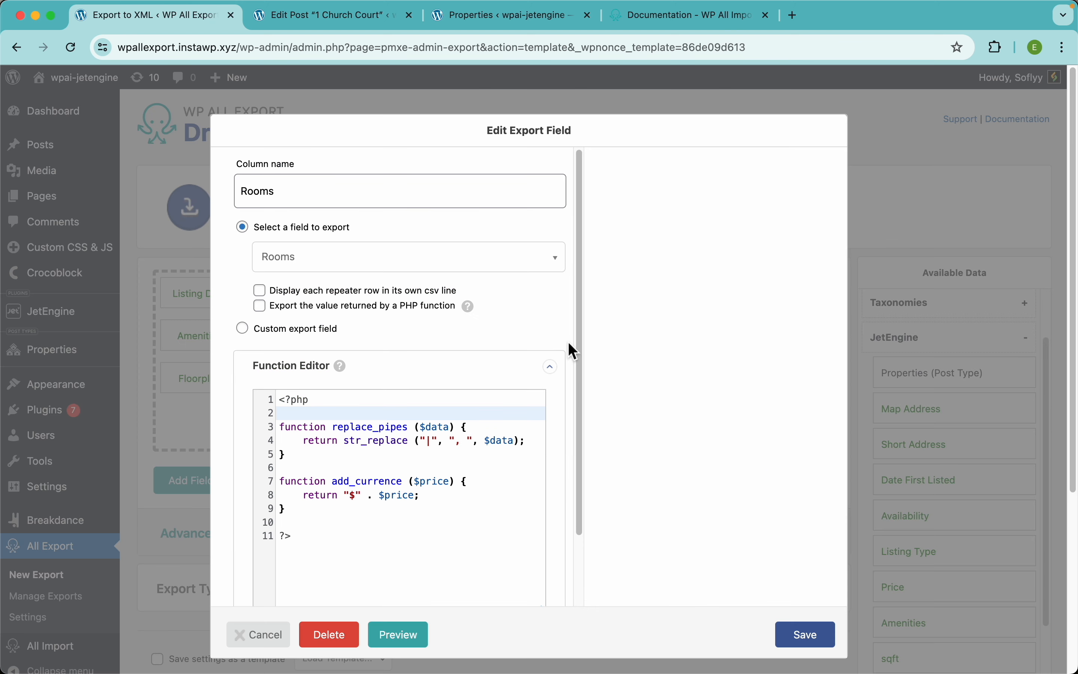
pyautogui.click(311, 290)
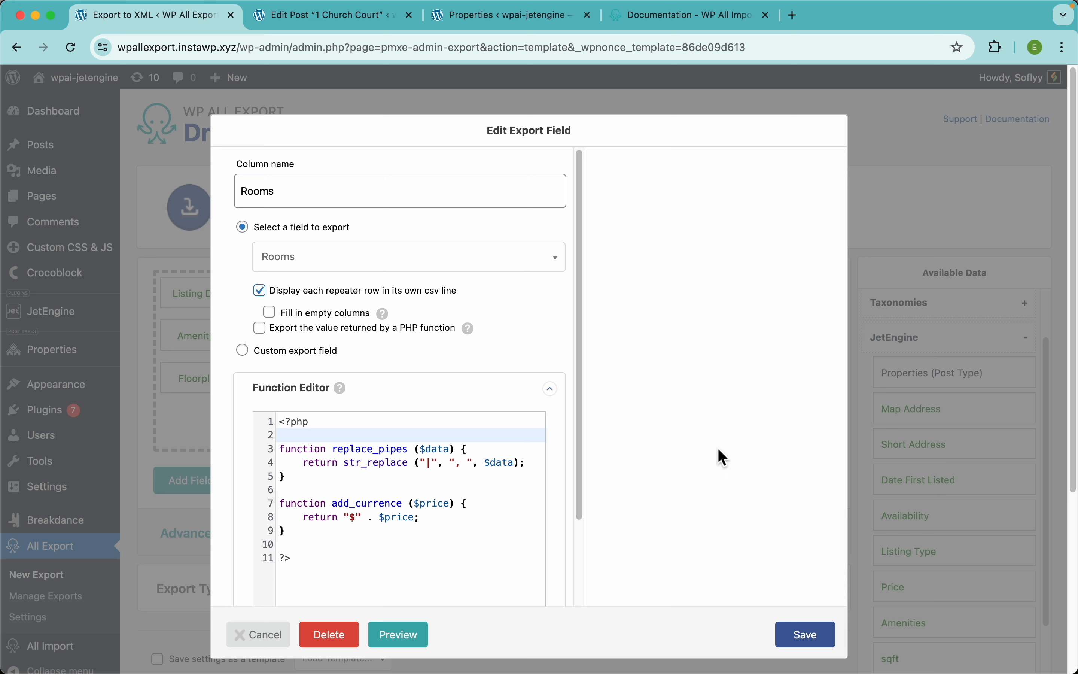
pyautogui.click(805, 641)
pyautogui.click(804, 481)
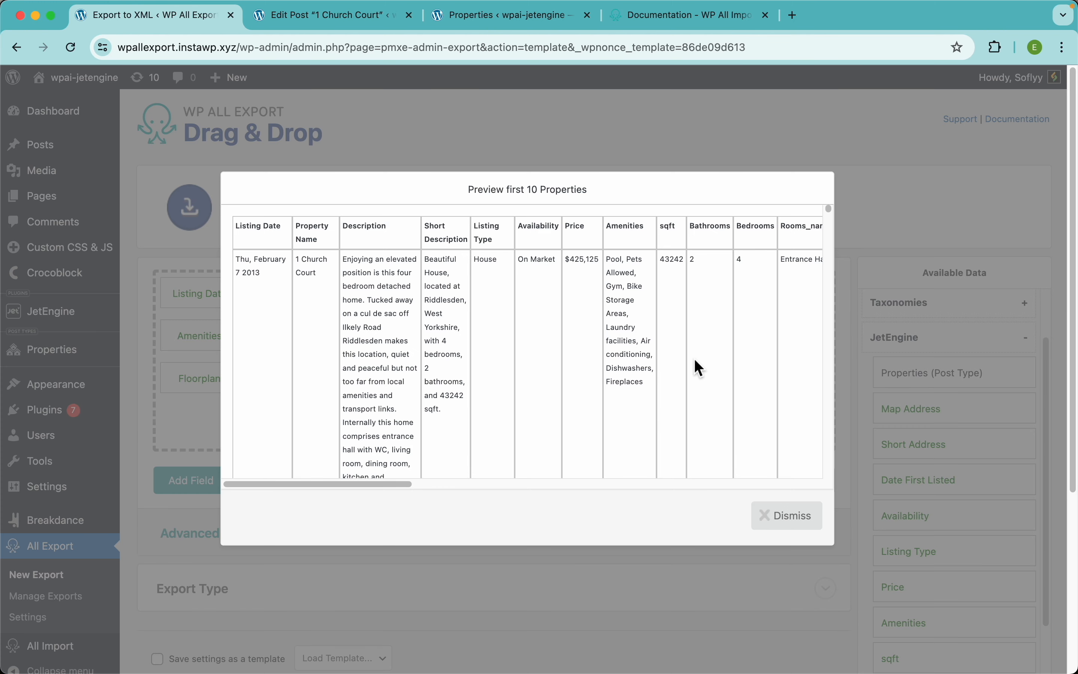
# Step: Check the Rooms columns in the first-10-properties preview, then dismiss it
pyautogui.hscroll(10, 694, 363)
pyautogui.hscroll(1, 694, 363)
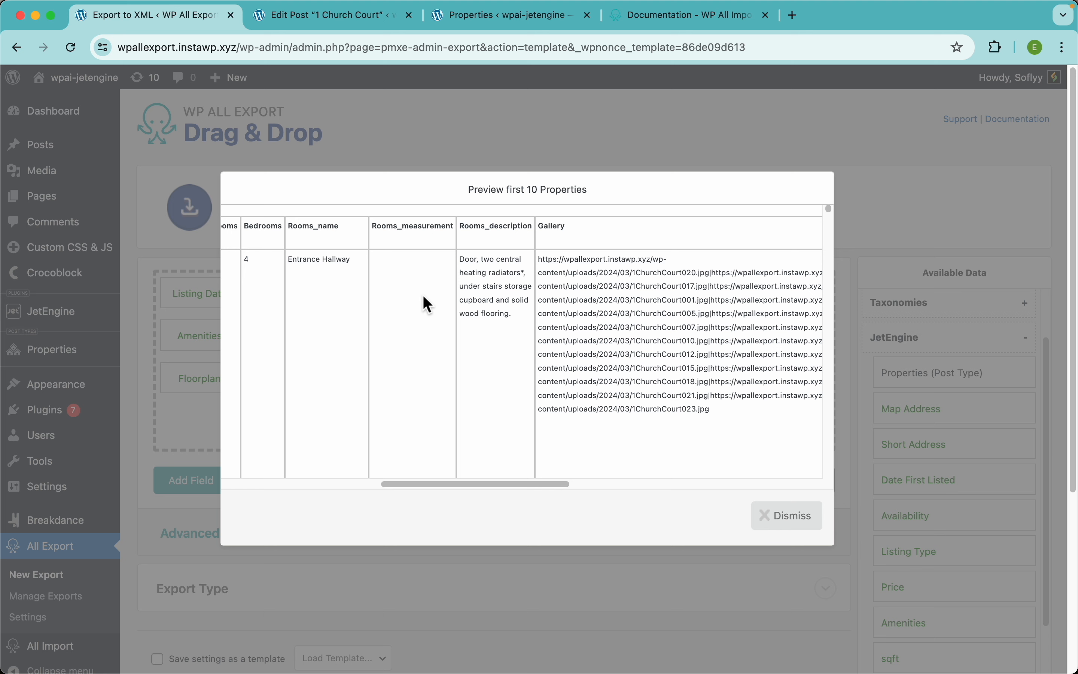
pyautogui.scroll(-10, 391, 332)
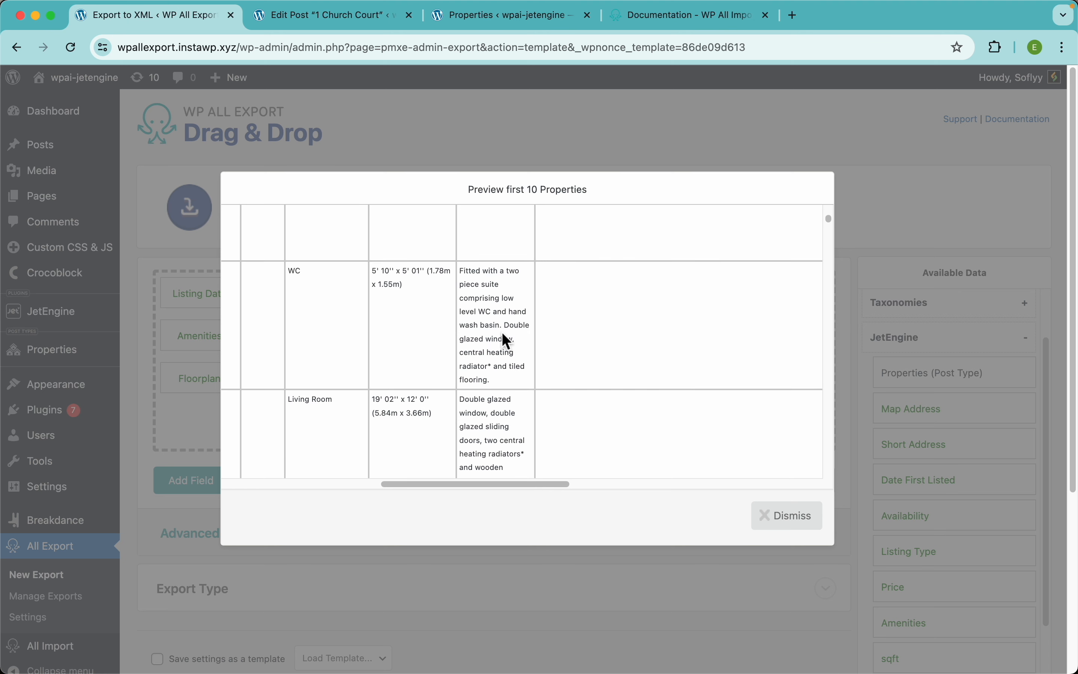
pyautogui.scroll(-3, 507, 341)
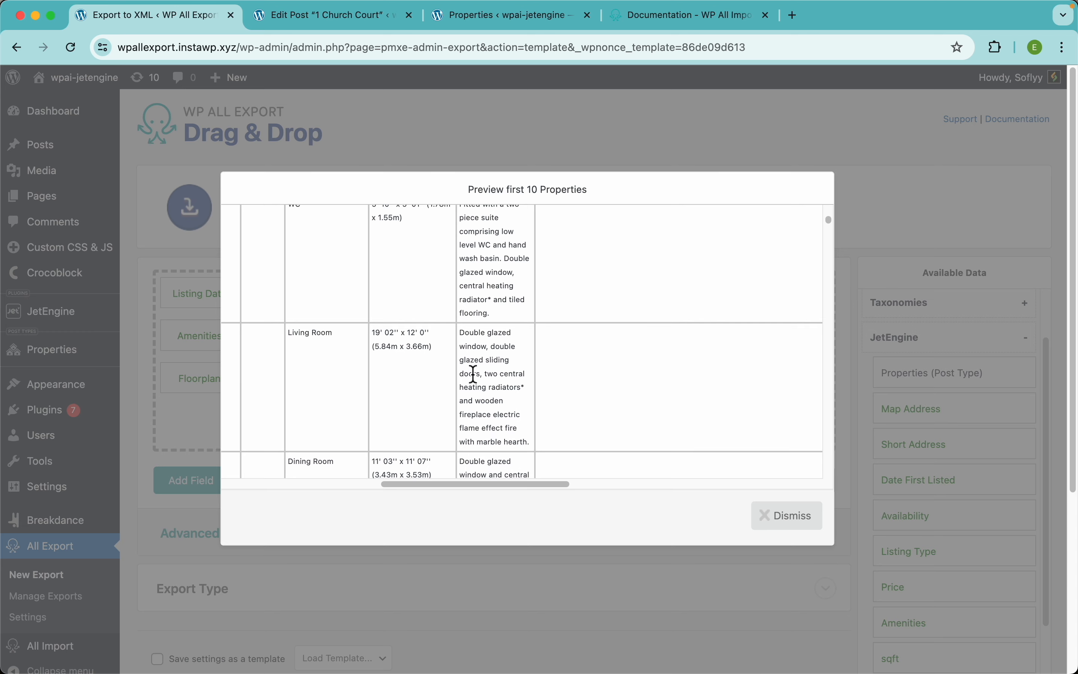
pyautogui.scroll(-5, 473, 374)
pyautogui.scroll(-3, 486, 384)
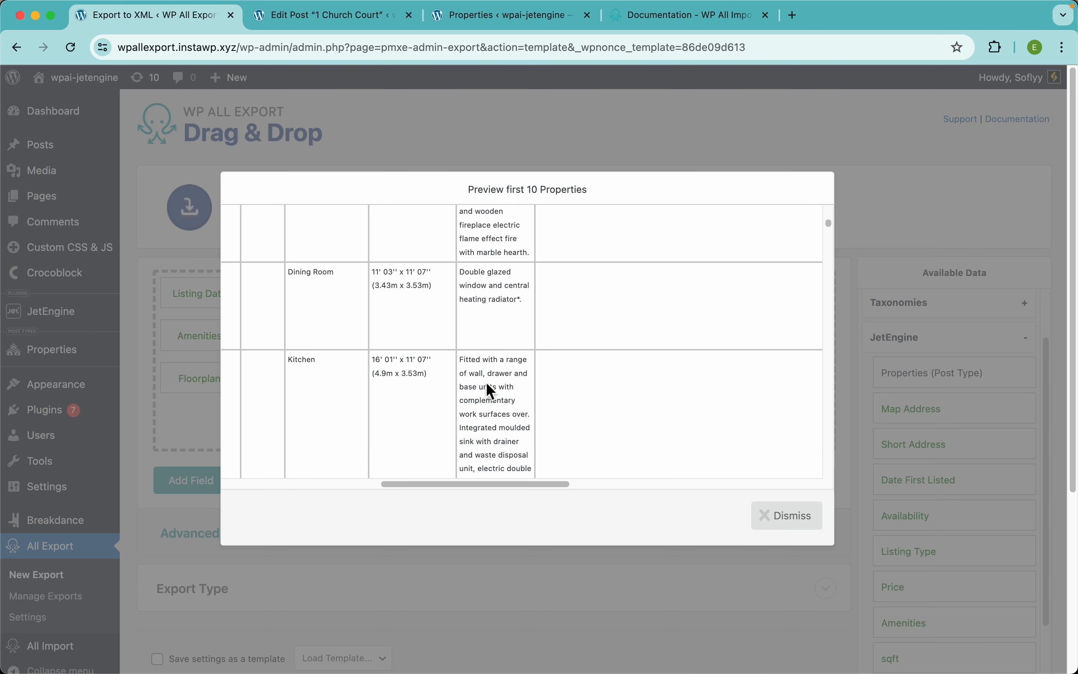
pyautogui.scroll(-10, 489, 390)
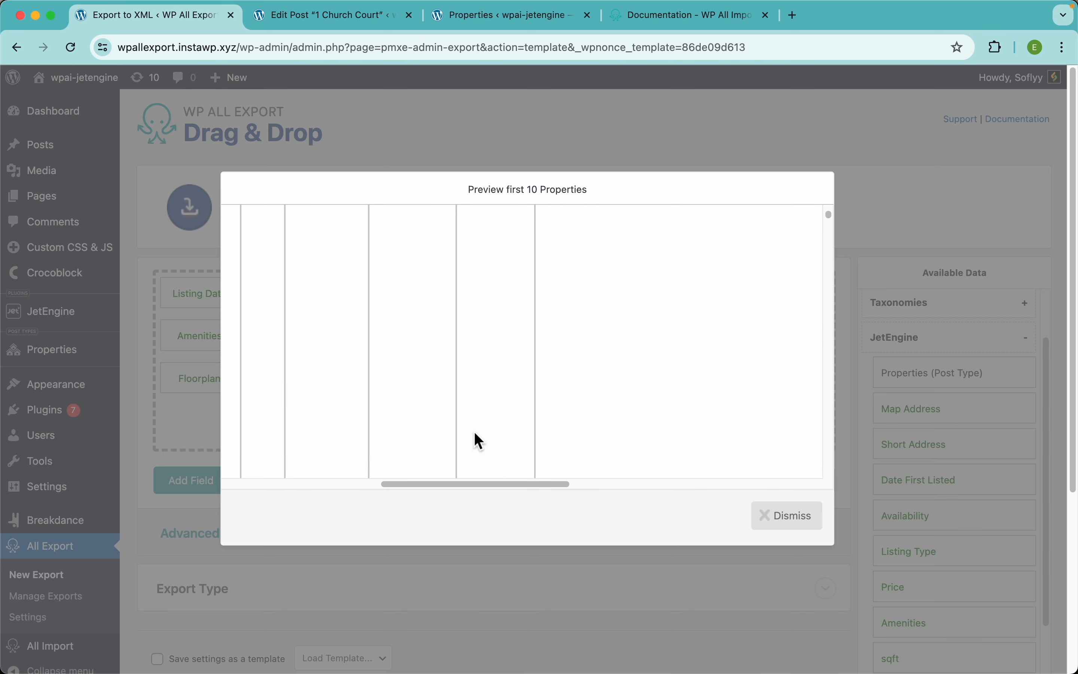
pyautogui.scroll(-6, 473, 431)
pyautogui.moveTo(444, 482); pyautogui.dragTo(260, 464)
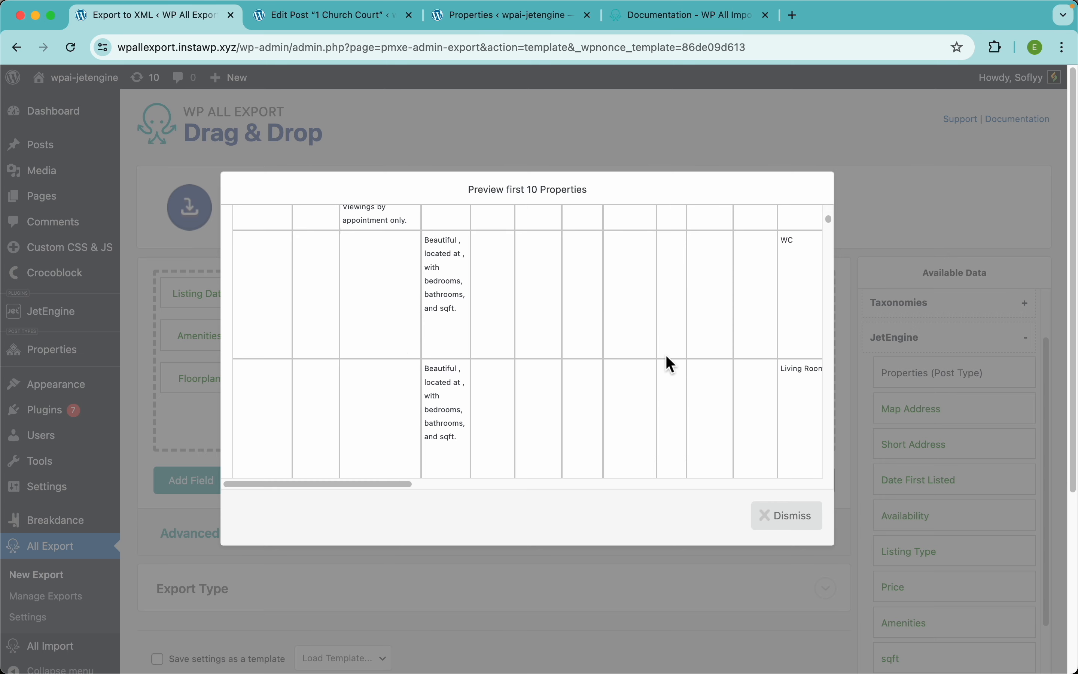
pyautogui.scroll(10, 666, 354)
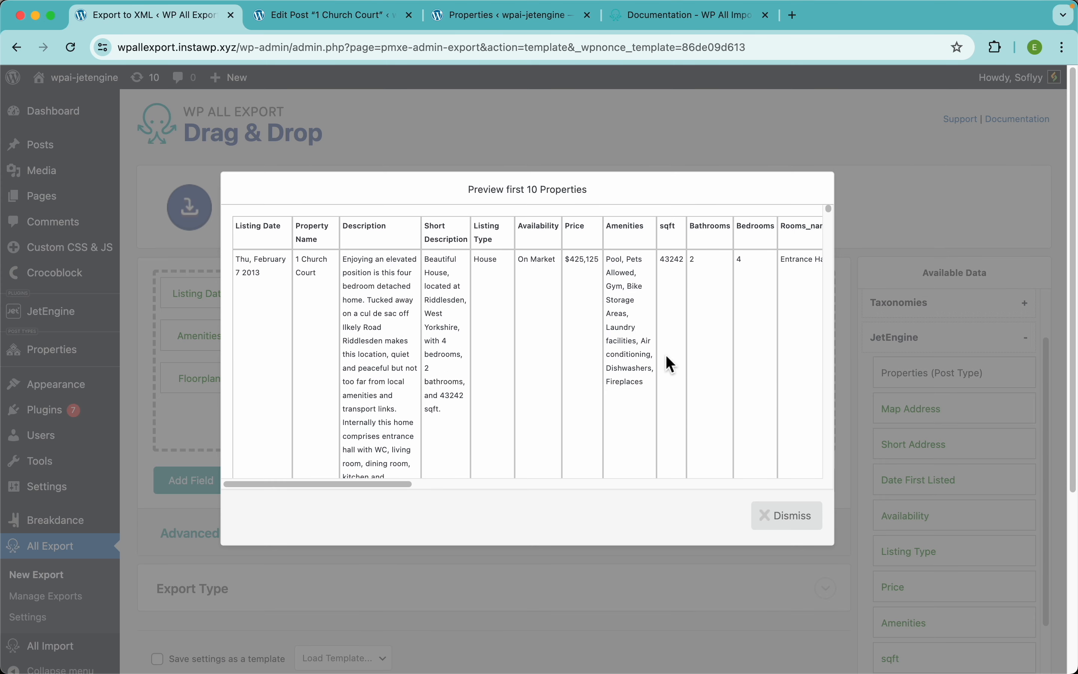
pyautogui.click(783, 512)
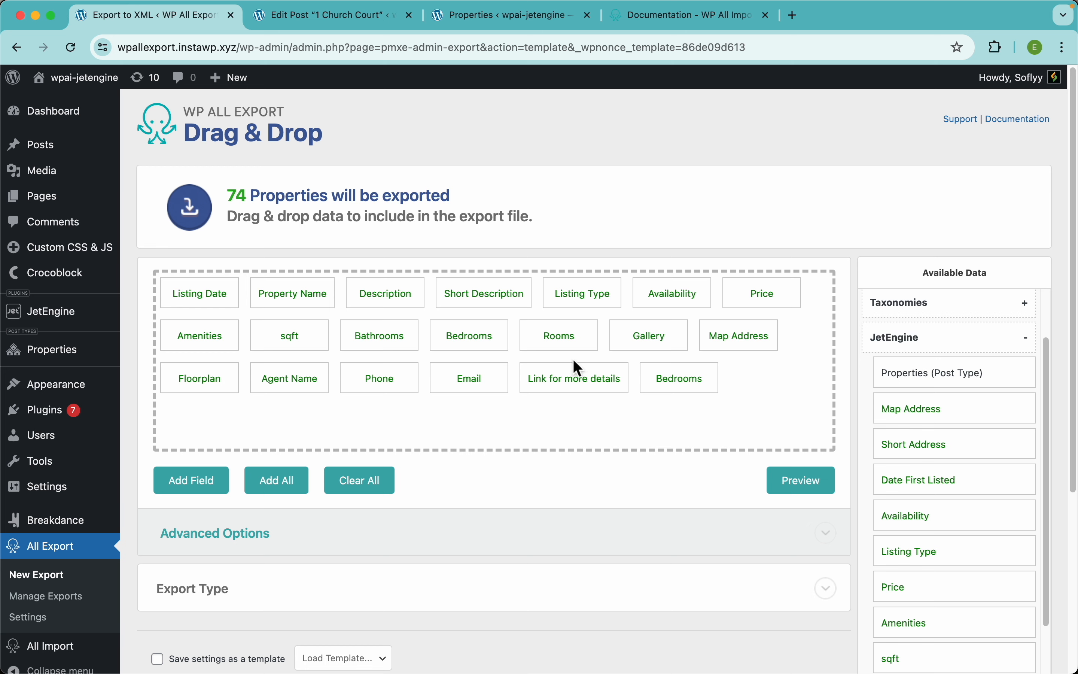
# Step: Enable 'Fill in empty columns' for the Rooms repeater field and preview the export again
pyautogui.click(558, 343)
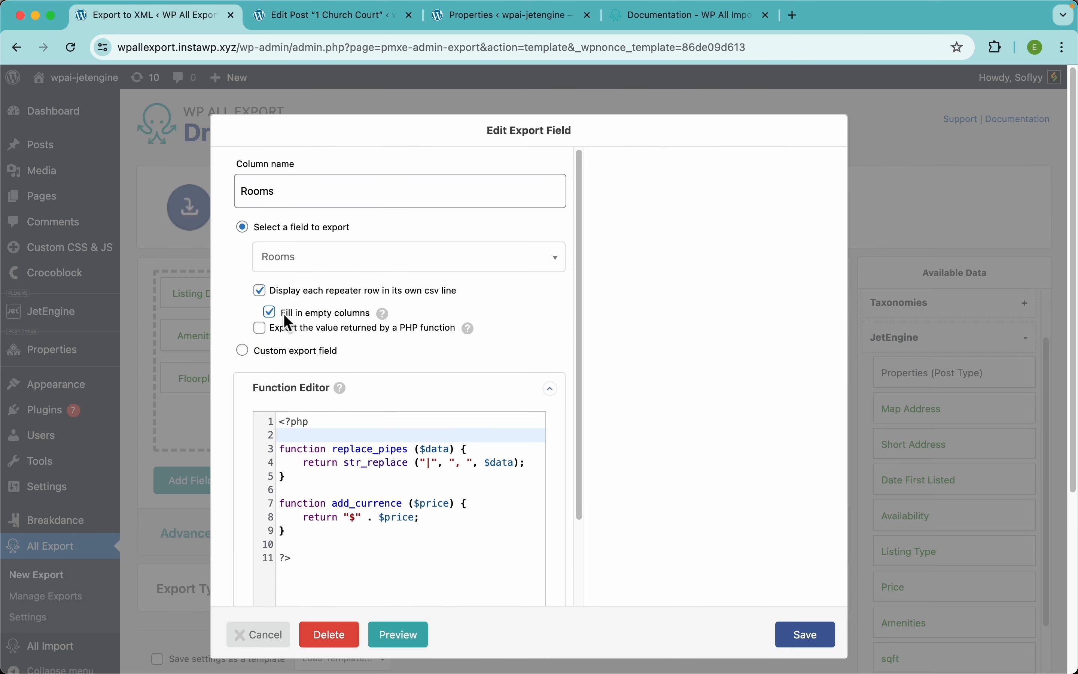
pyautogui.moveTo(383, 314)
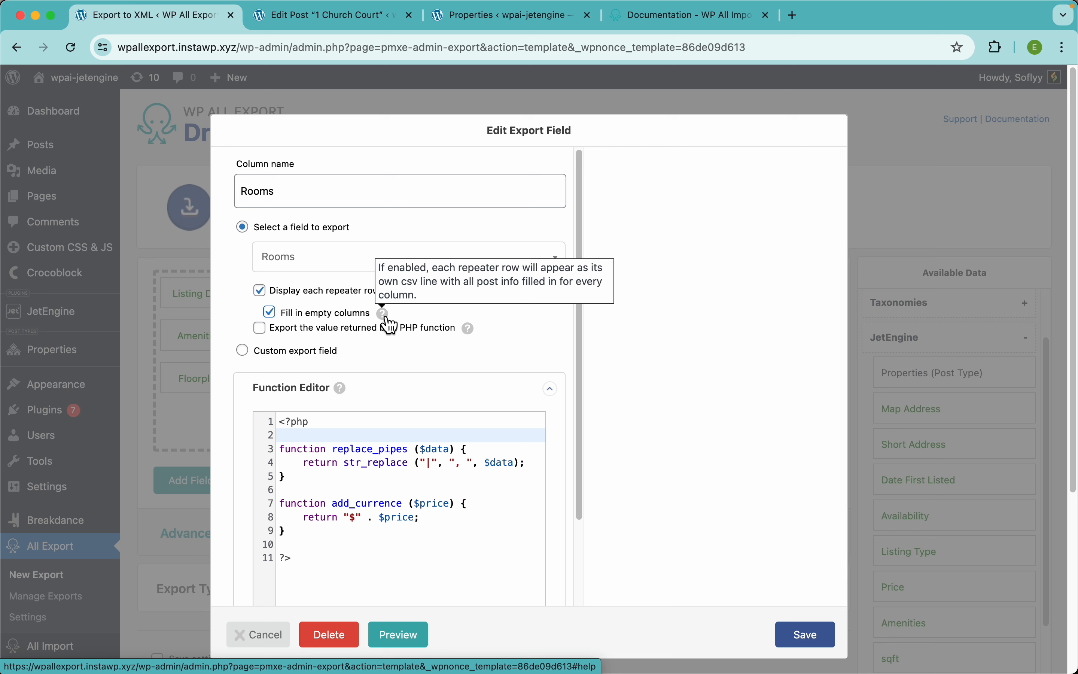
pyautogui.click(819, 638)
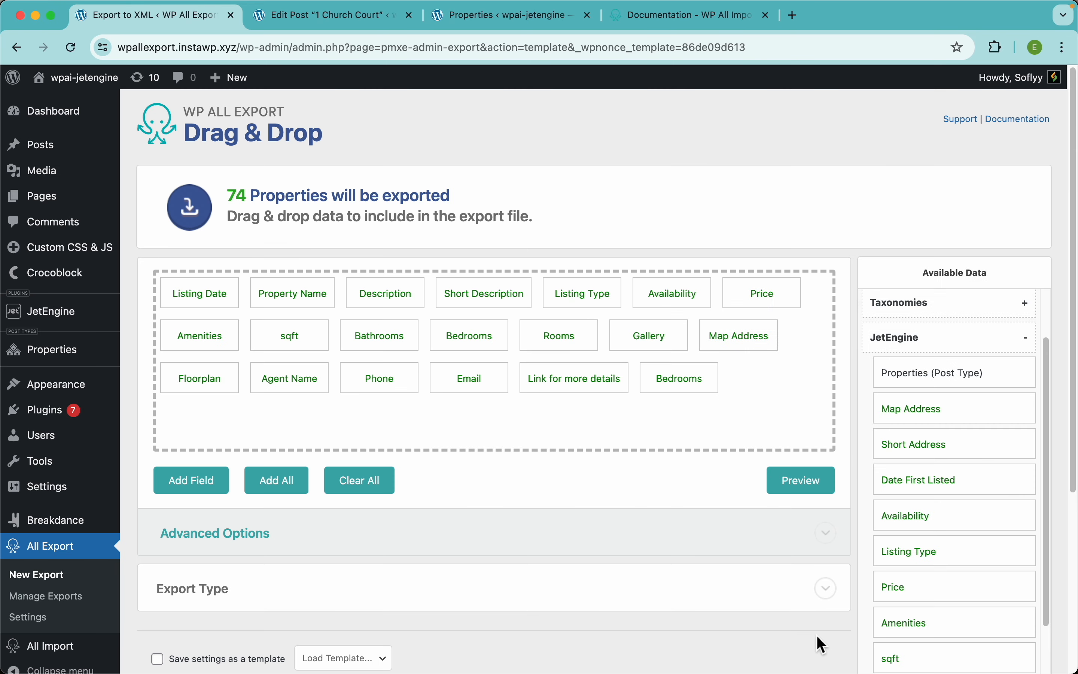
pyautogui.click(801, 483)
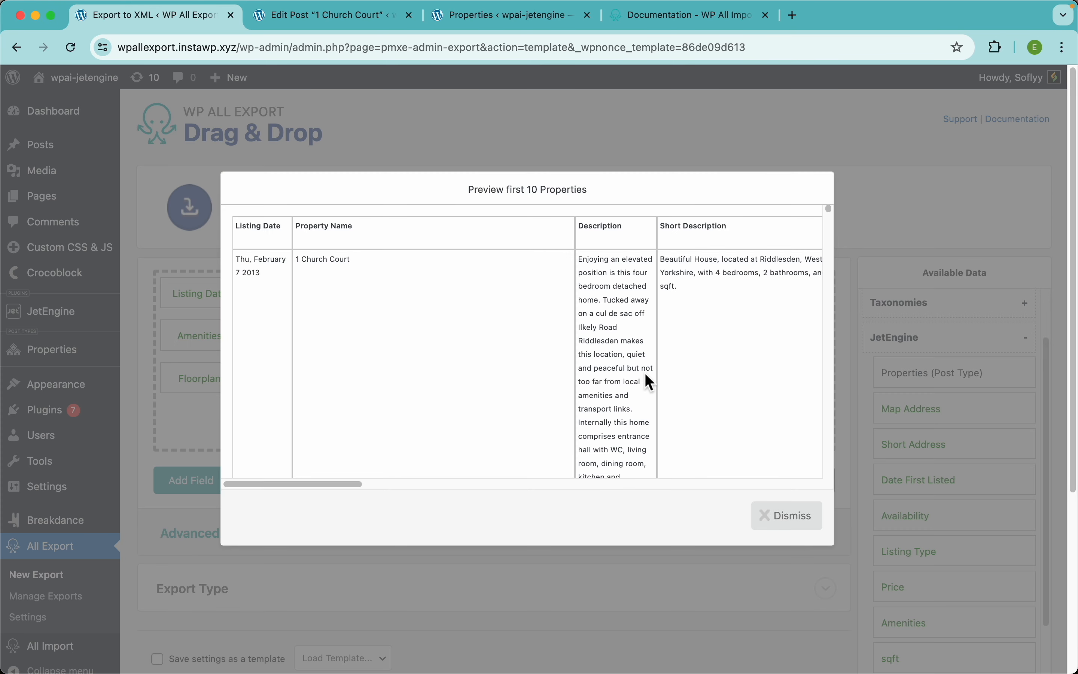
# Step: Verify each room row repeats the property's details and gallery URLs, then close the preview
pyautogui.scroll(-1, 645, 374)
pyautogui.hscroll(10, 645, 374)
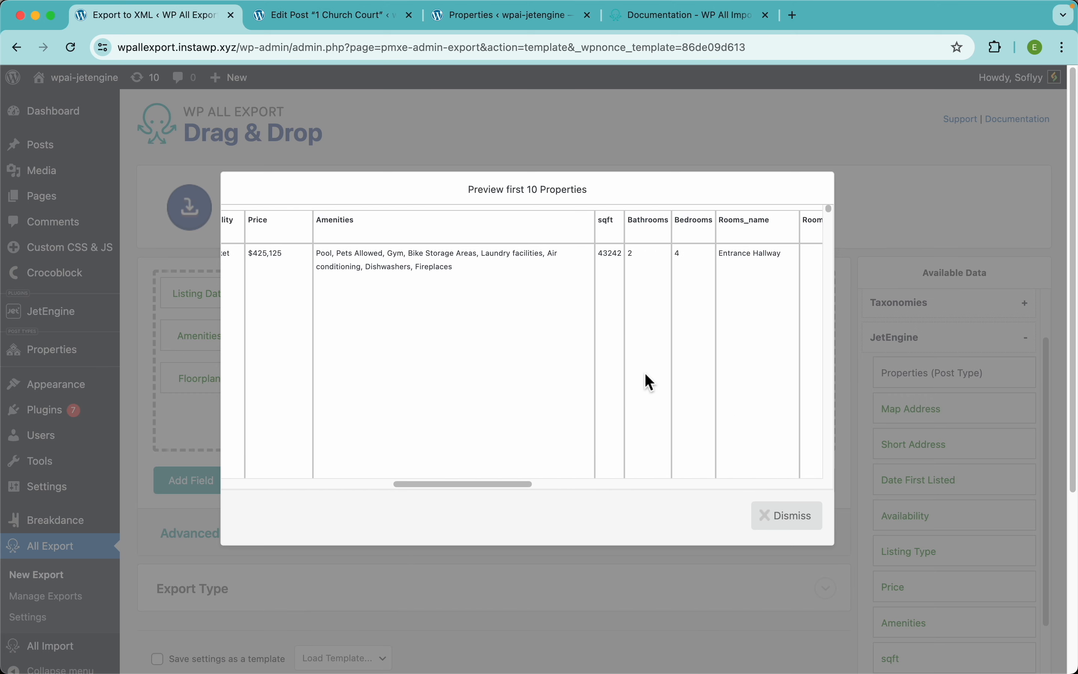
pyautogui.hscroll(10, 645, 374)
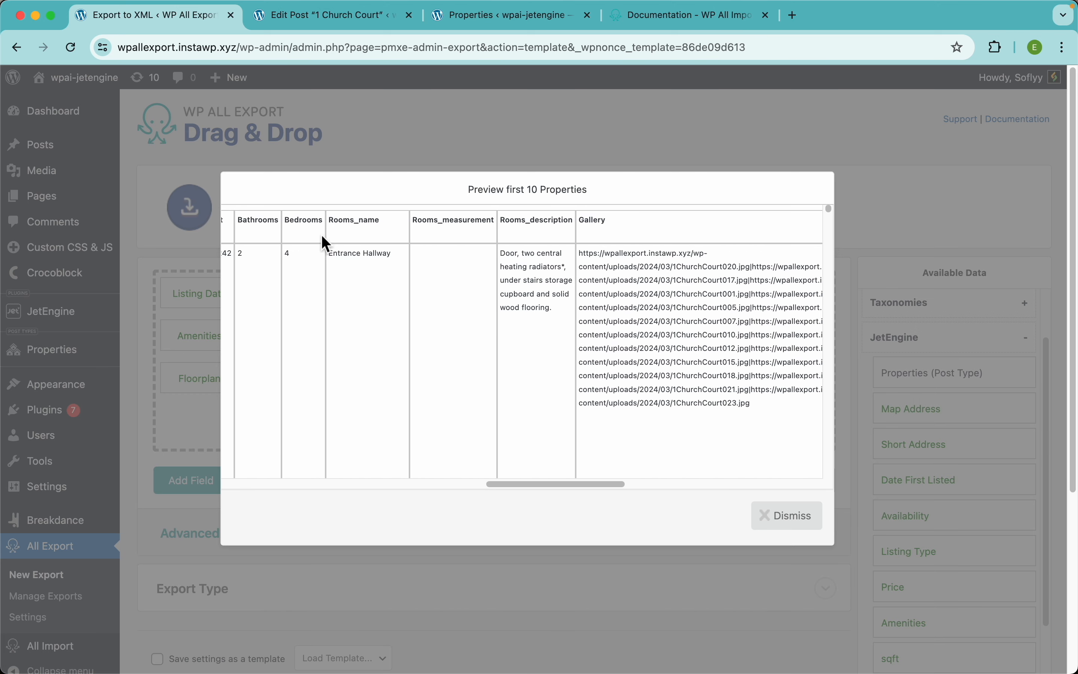
pyautogui.scroll(-5, 541, 287)
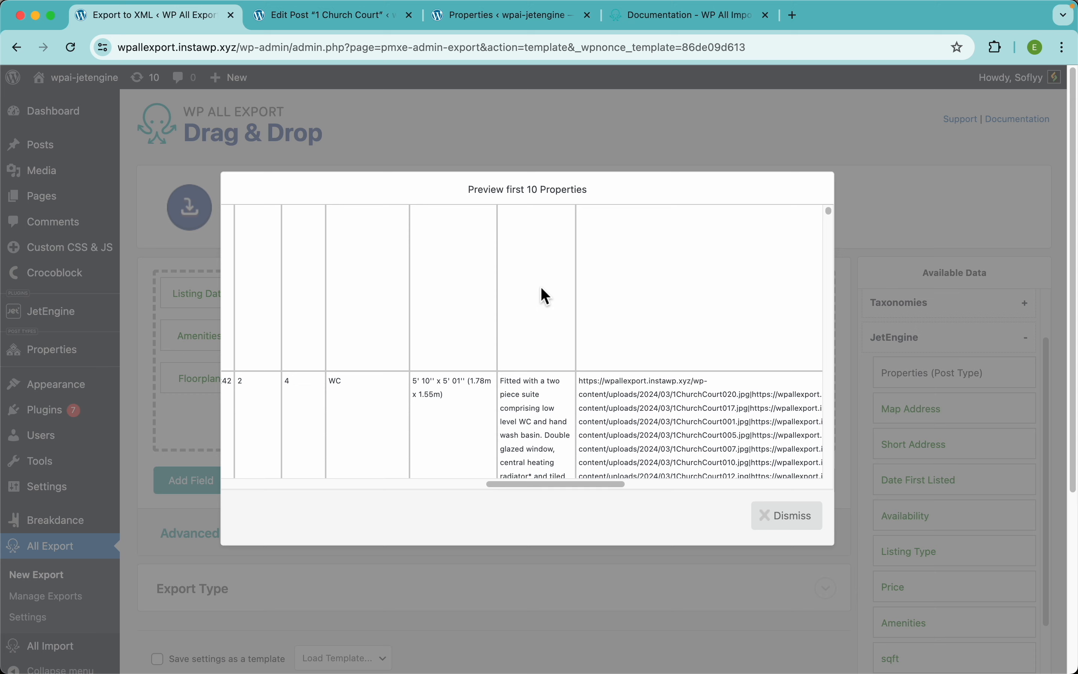
pyautogui.moveTo(537, 481); pyautogui.dragTo(244, 464)
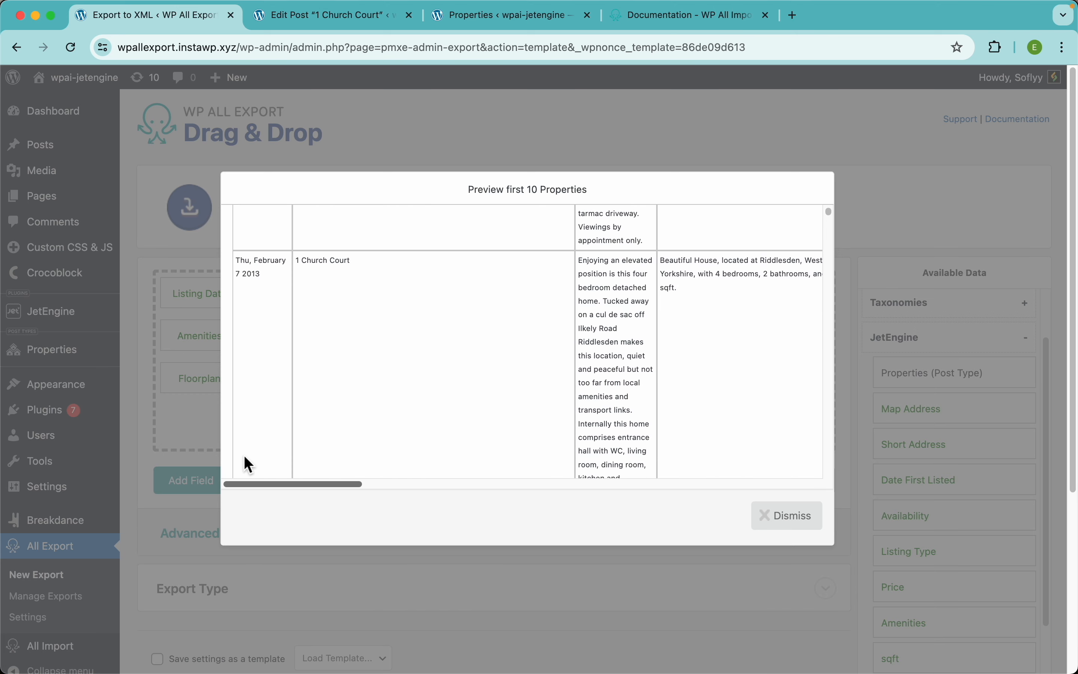
pyautogui.hscroll(10, 384, 421)
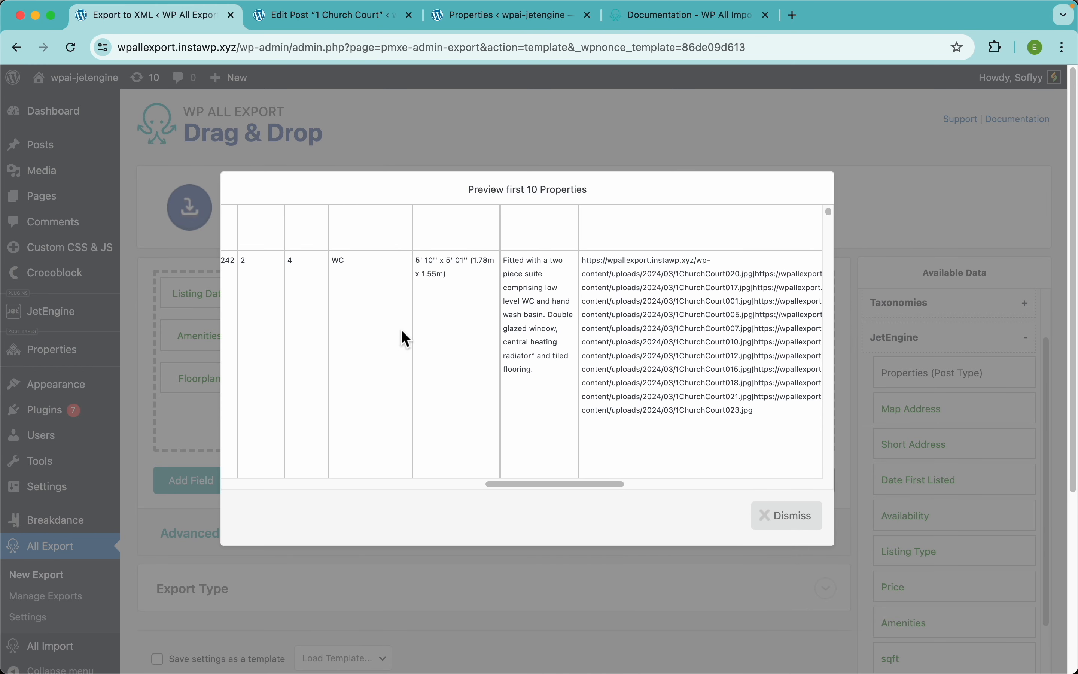
pyautogui.scroll(-5, 405, 339)
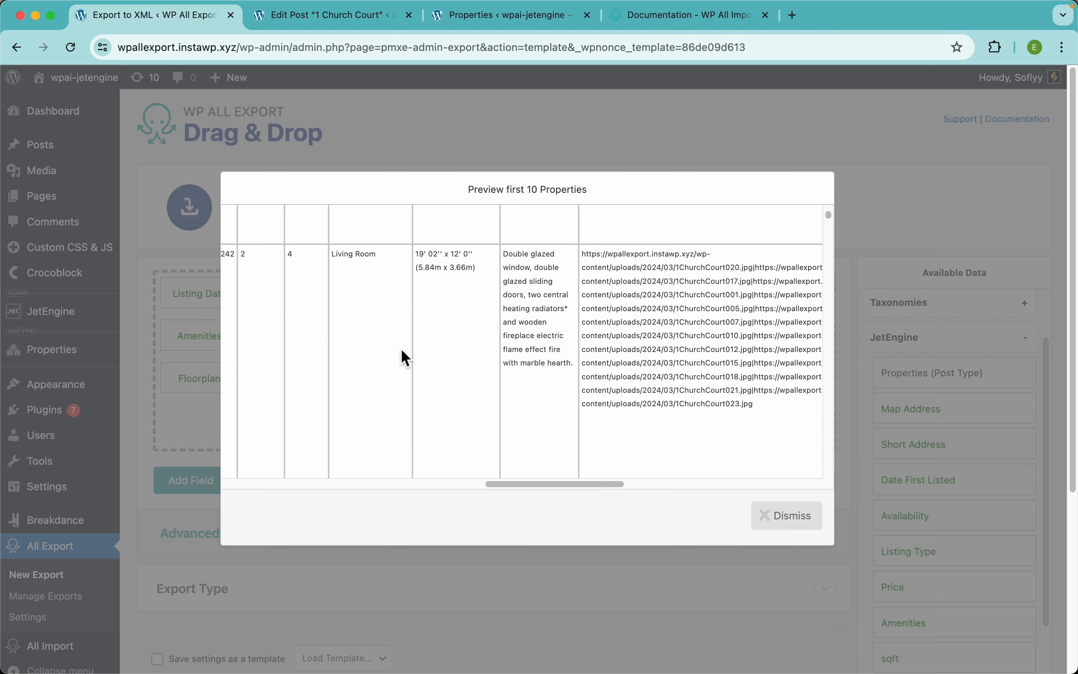
pyautogui.scroll(-5, 534, 336)
pyautogui.hscroll(-1, 532, 490)
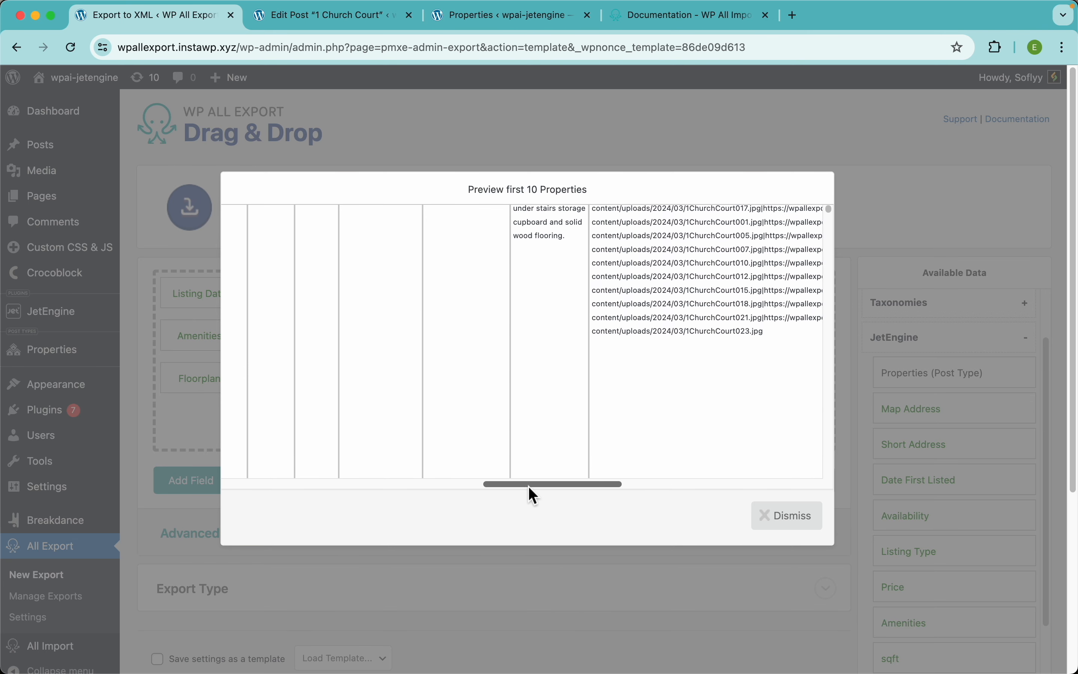
pyautogui.moveTo(530, 485); pyautogui.dragTo(269, 482)
pyautogui.scroll(3, 337, 407)
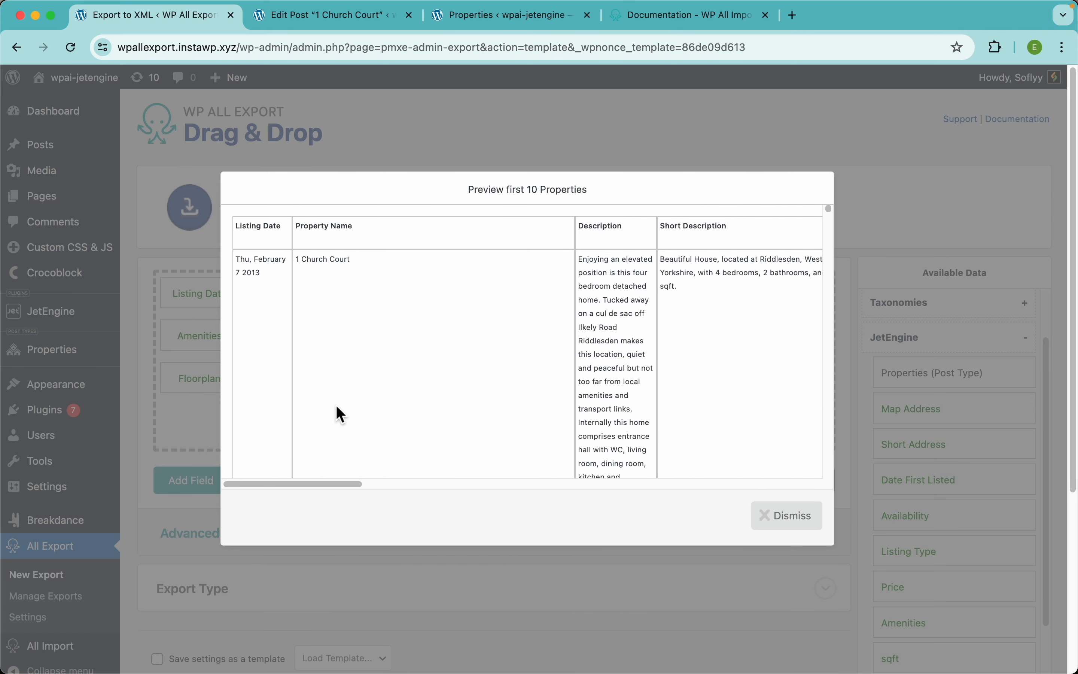
pyautogui.click(722, 147)
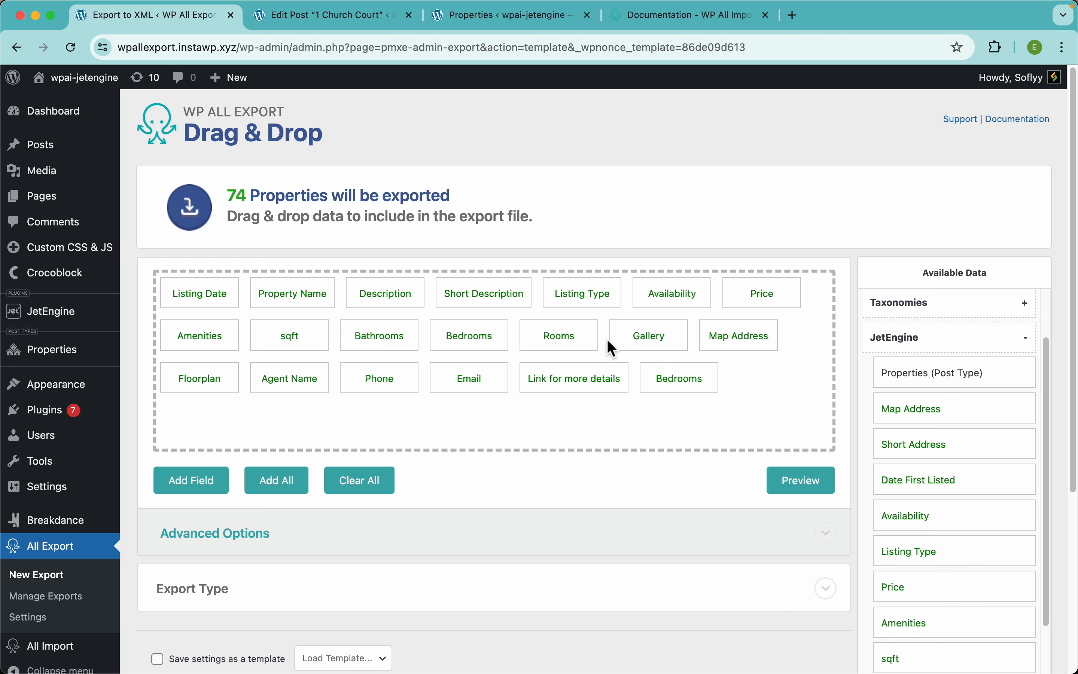
# Step: Change the export type from Spreadsheet to Feed, keeping the Simple XML Feed format
pyautogui.scroll(-5, 592, 412)
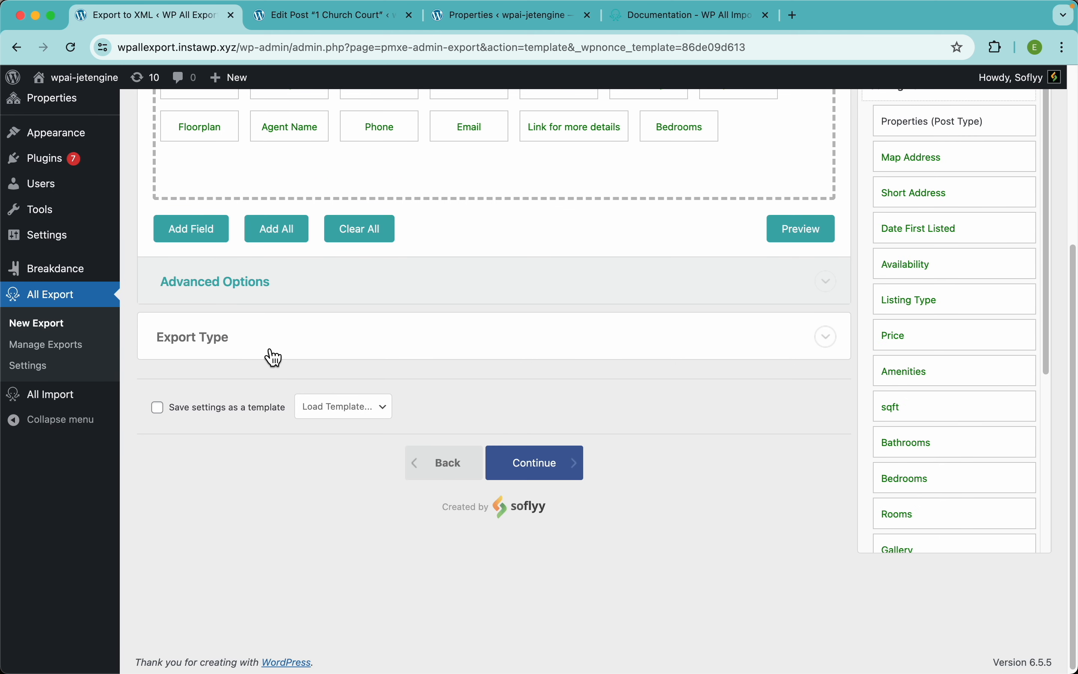
pyautogui.scroll(5, 529, 231)
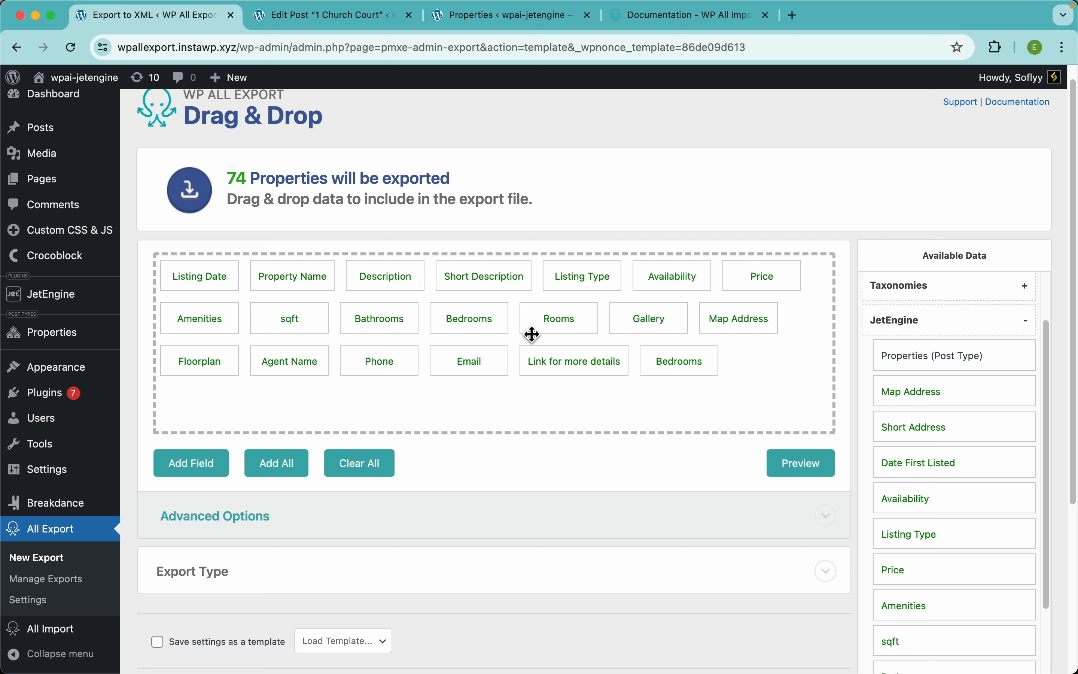
pyautogui.scroll(-4, 510, 358)
pyautogui.click(333, 346)
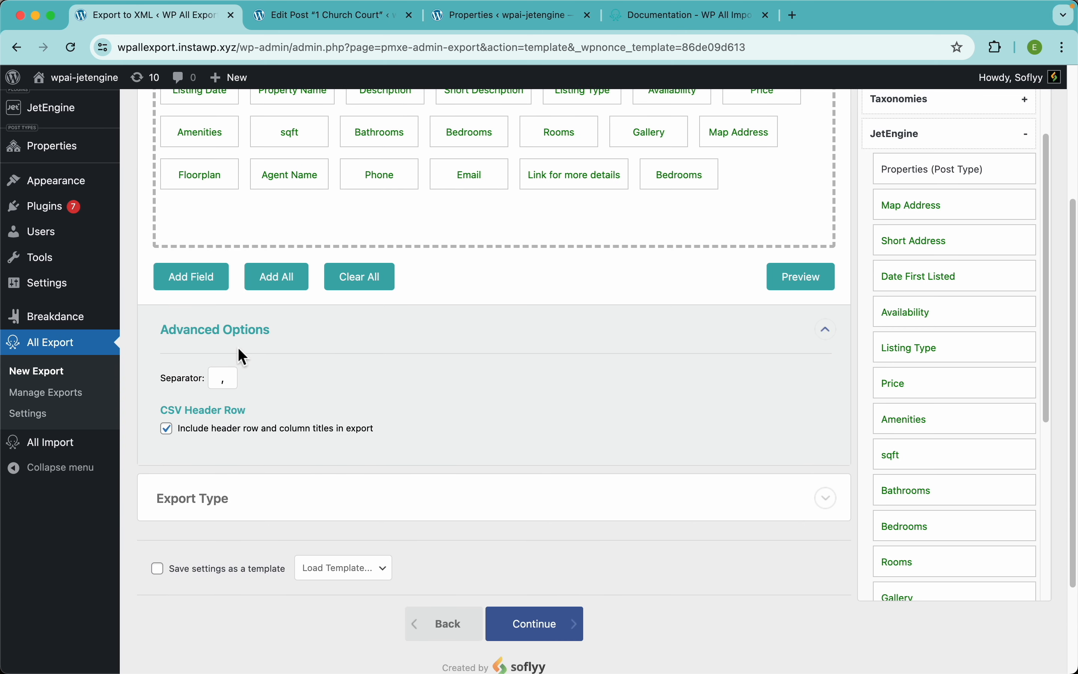
pyautogui.click(260, 504)
pyautogui.scroll(-4, 399, 444)
pyautogui.click(393, 492)
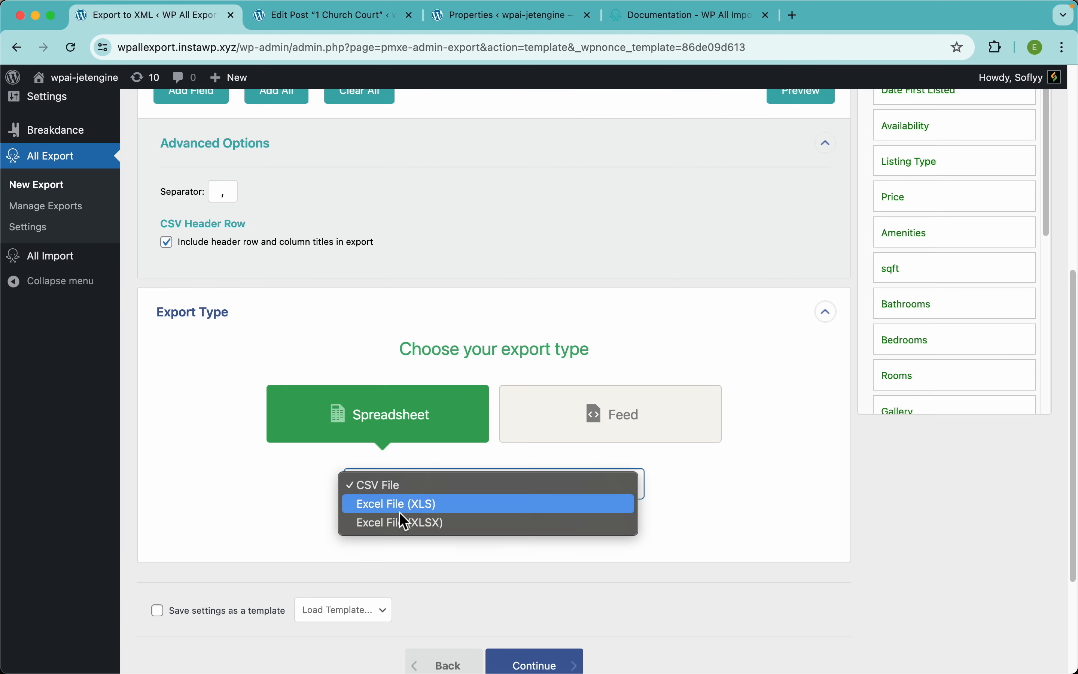
pyautogui.click(559, 384)
pyautogui.click(579, 412)
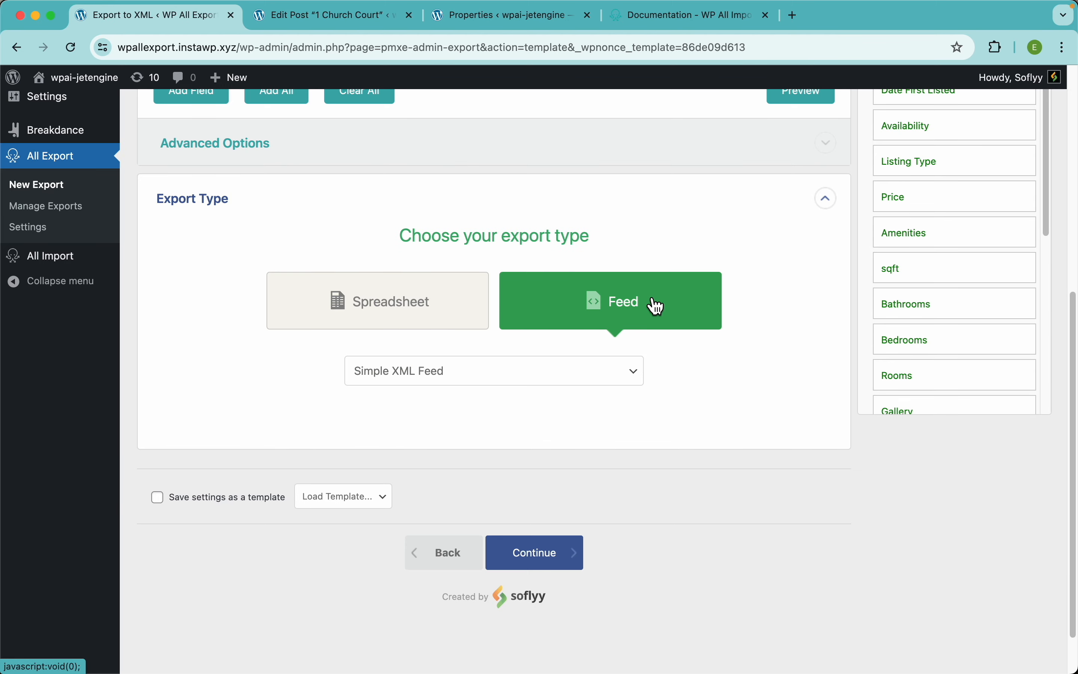
pyautogui.scroll(7, 653, 331)
# Step: Preview the first 10 properties as XML, then close the preview
pyautogui.click(795, 421)
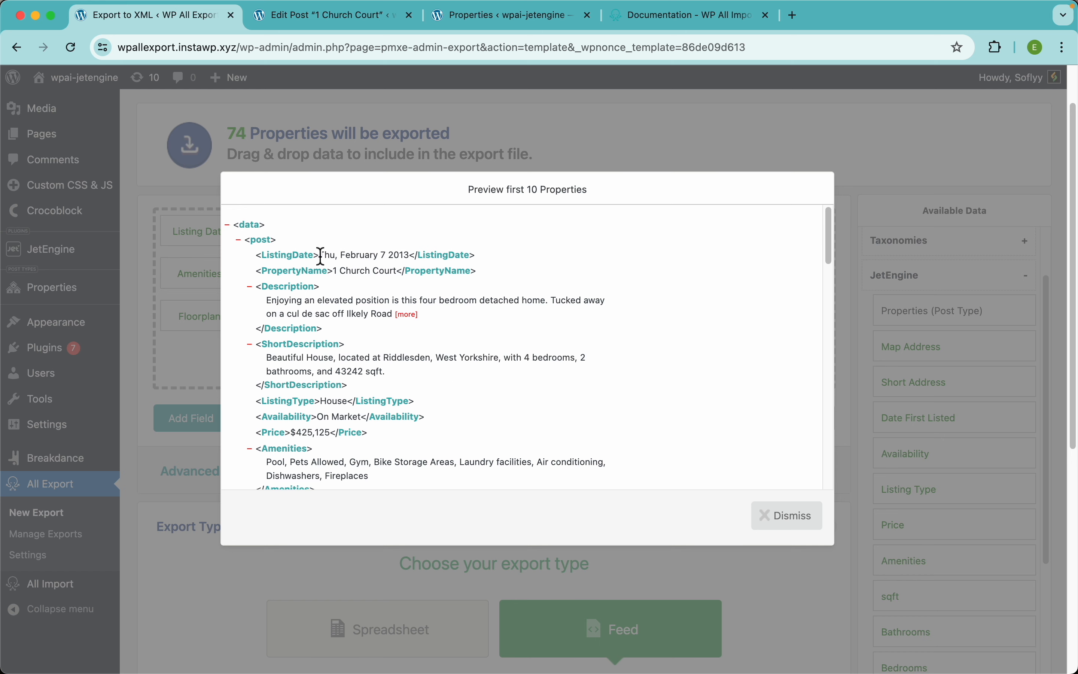
pyautogui.click(590, 135)
pyautogui.scroll(-3, 454, 406)
pyautogui.scroll(-1, 455, 406)
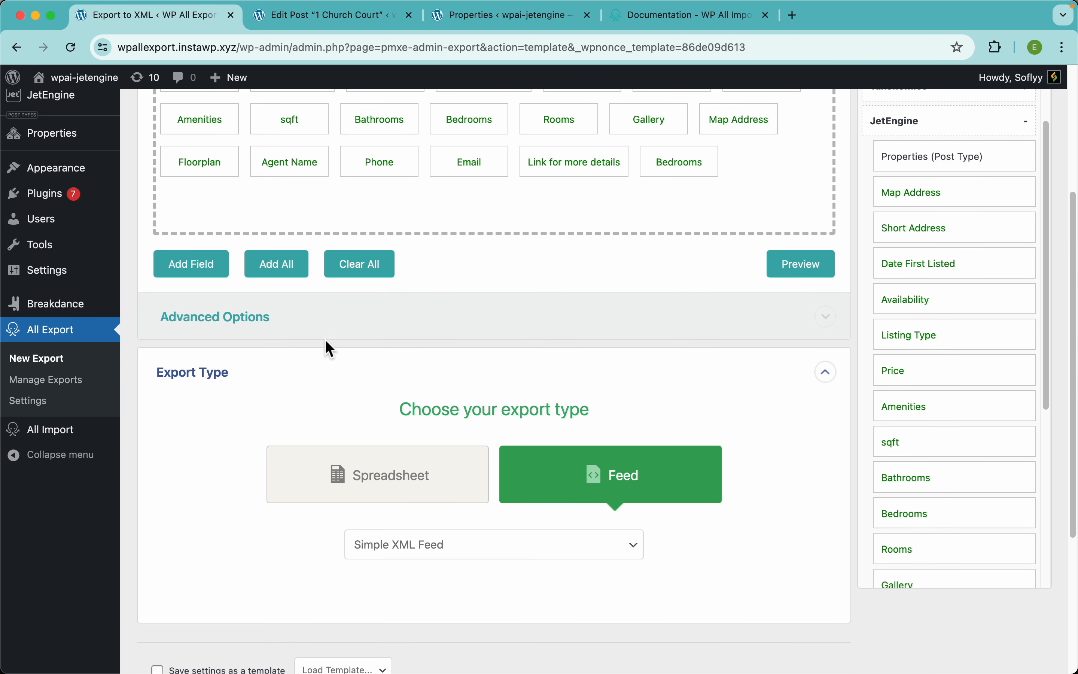
# Step: Switch the export type back to a Spreadsheet CSV File, leaving the feed format unchanged
pyautogui.click(298, 320)
pyautogui.click(302, 332)
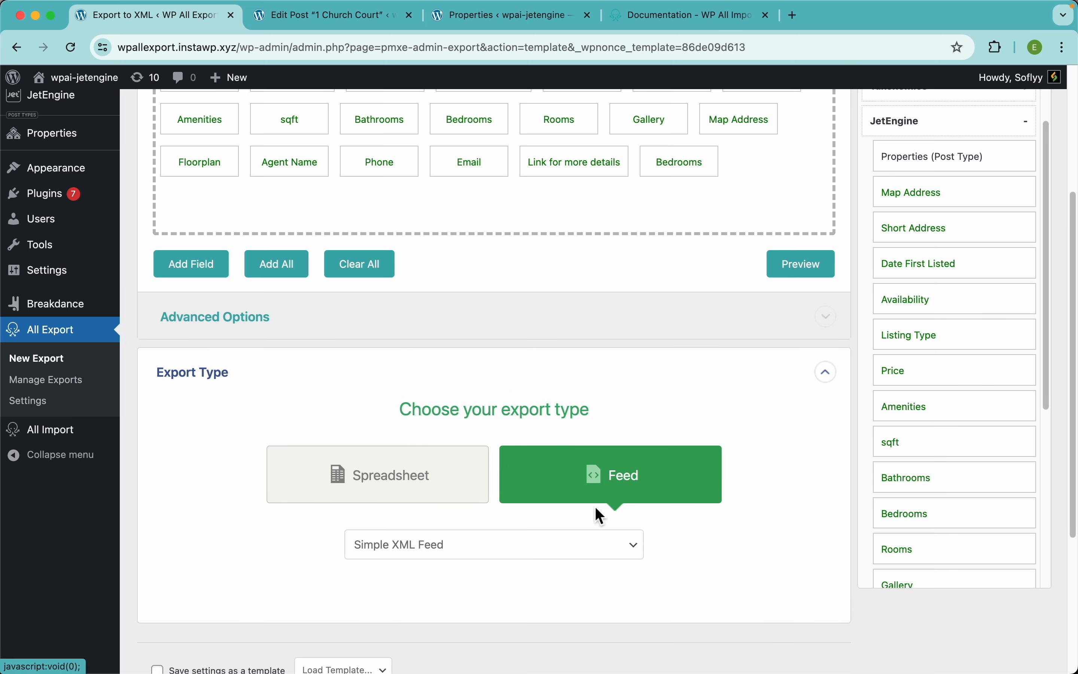
pyautogui.click(566, 551)
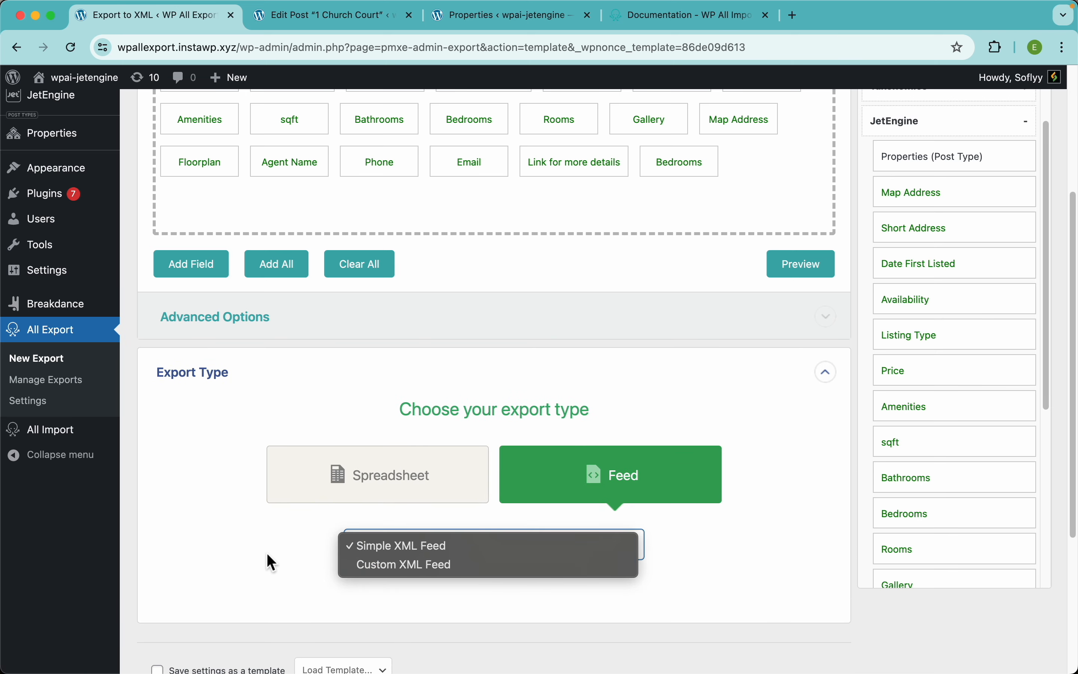
pyautogui.click(248, 550)
pyautogui.click(396, 496)
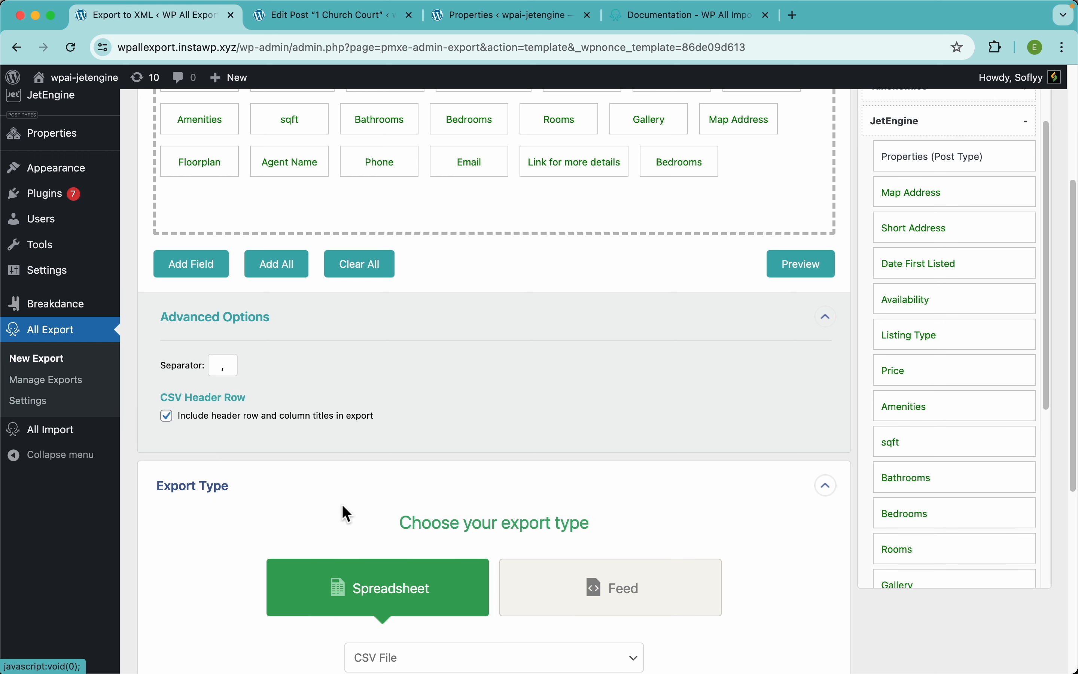
pyautogui.scroll(-4, 403, 481)
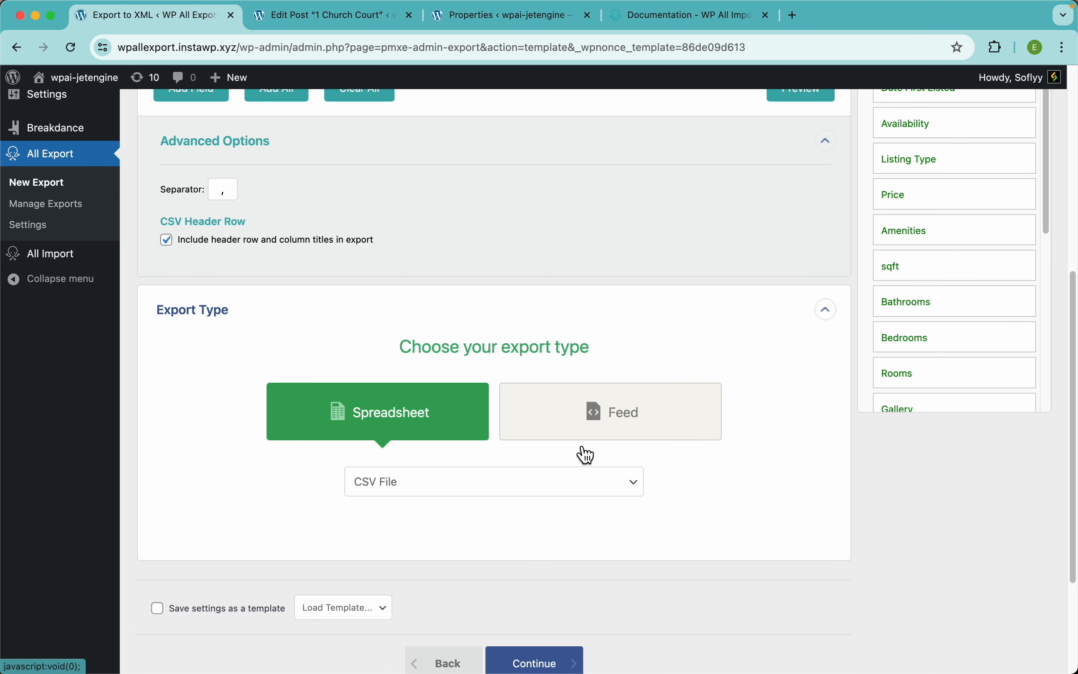
pyautogui.scroll(-3, 582, 452)
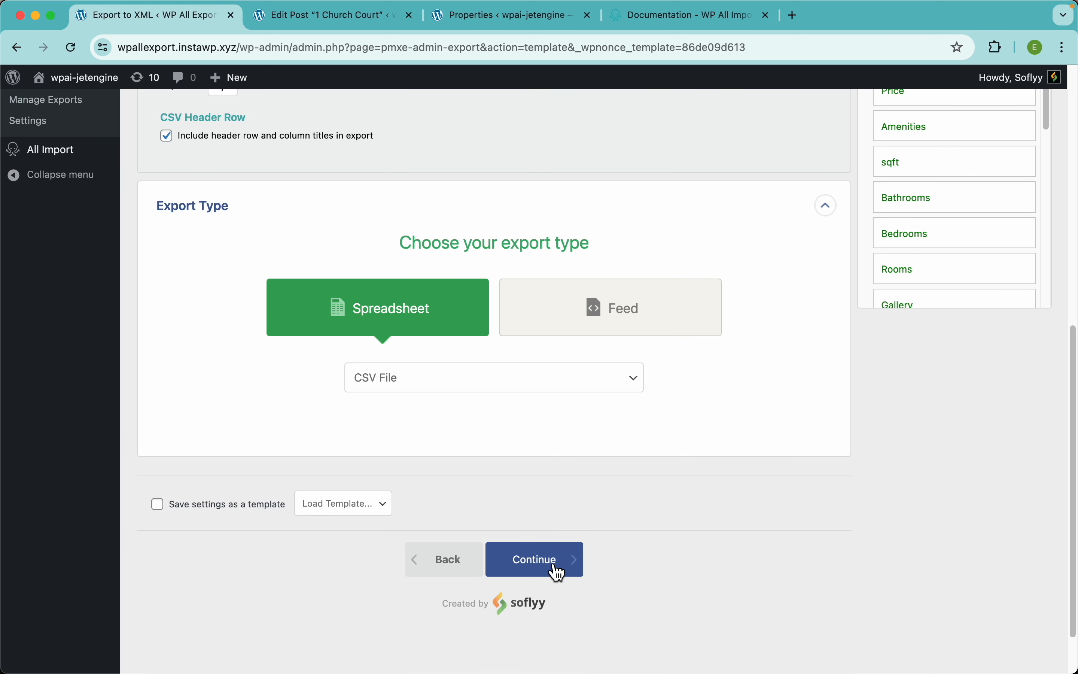
# Step: Continue to Export Settings and set automatic scheduling for Monday through Friday
pyautogui.click(559, 573)
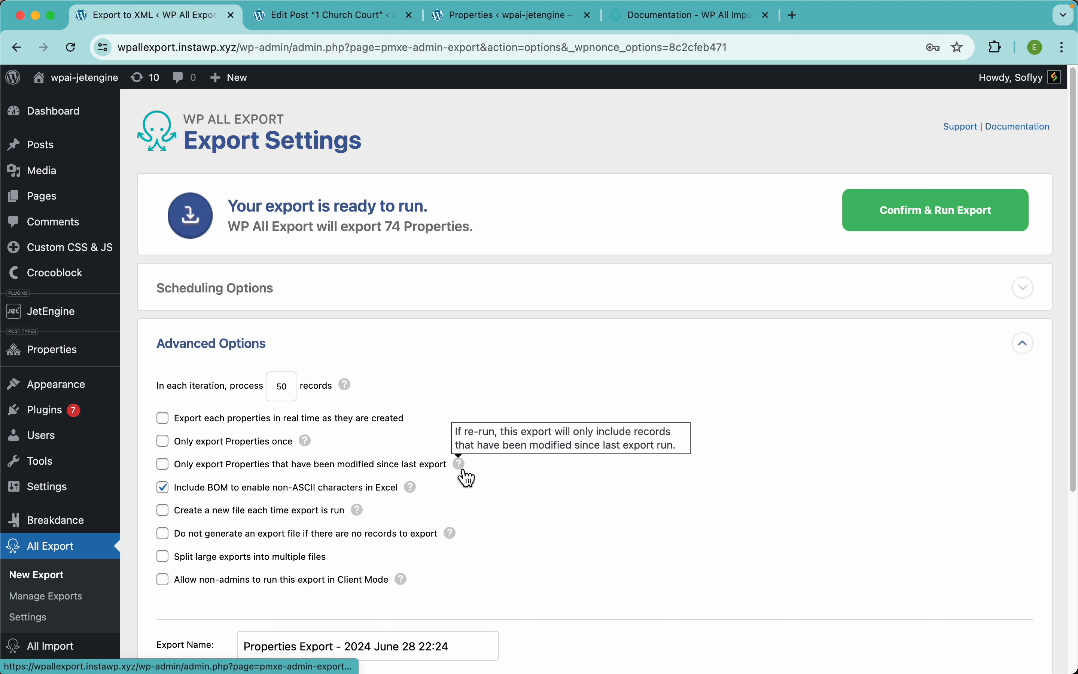
pyautogui.moveTo(412, 489)
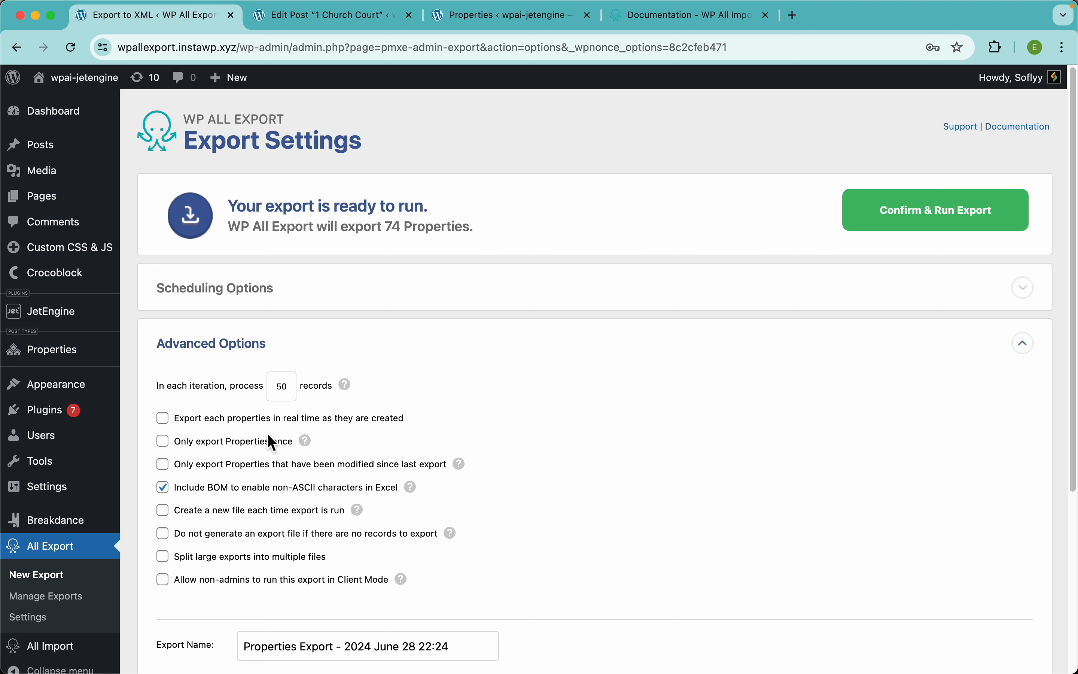
pyautogui.click(323, 294)
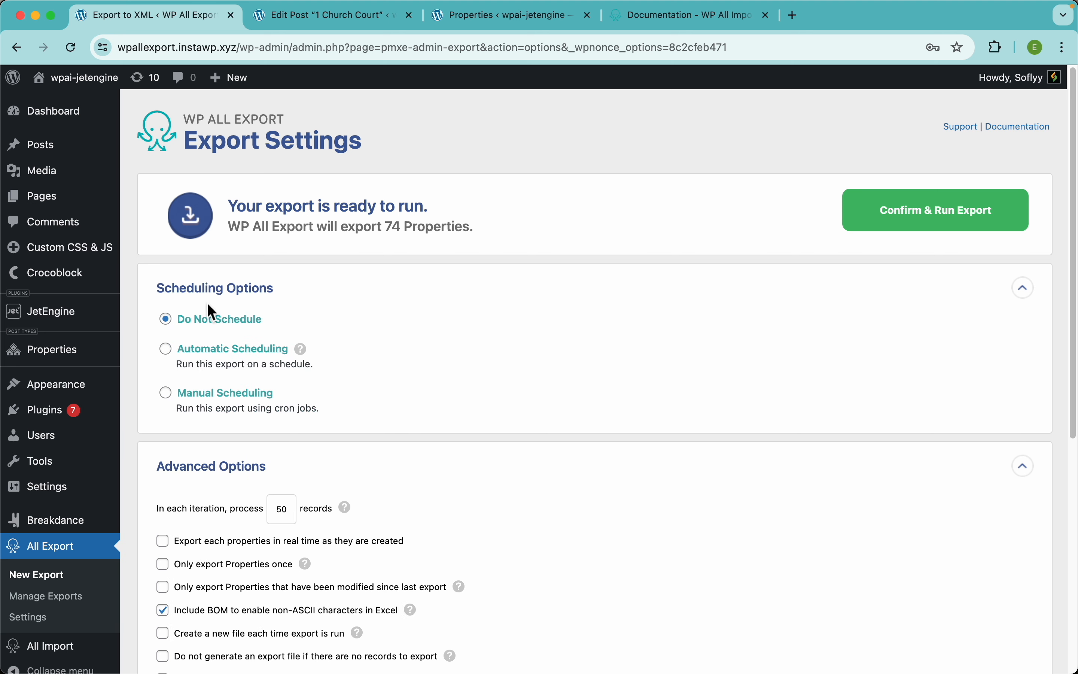
pyautogui.click(263, 349)
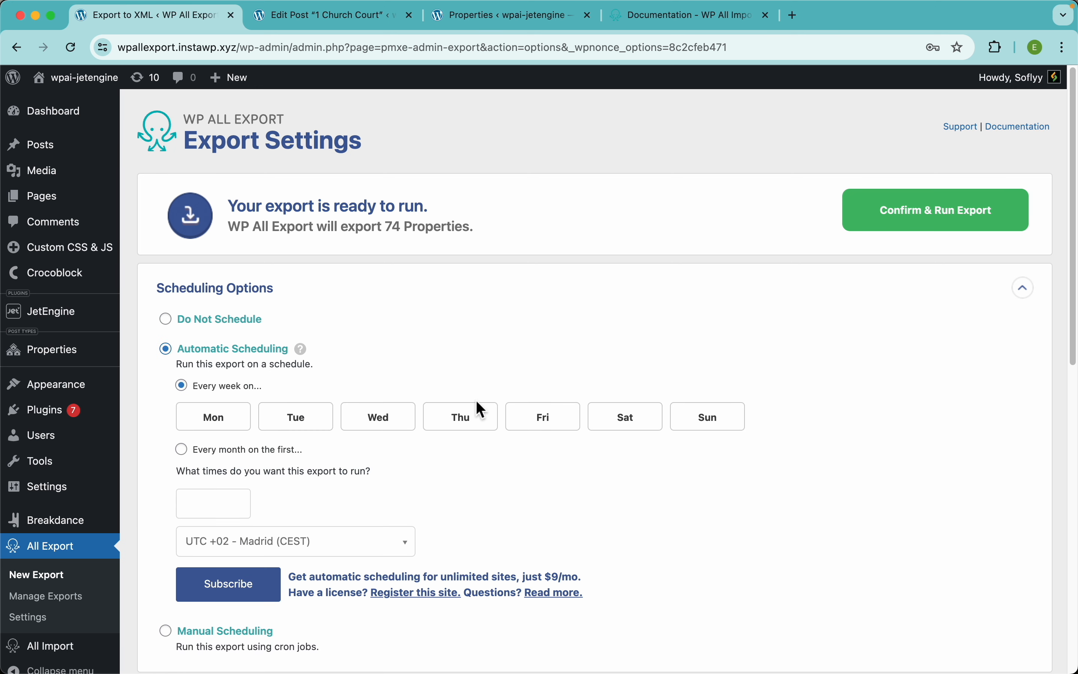
pyautogui.scroll(-2, 480, 409)
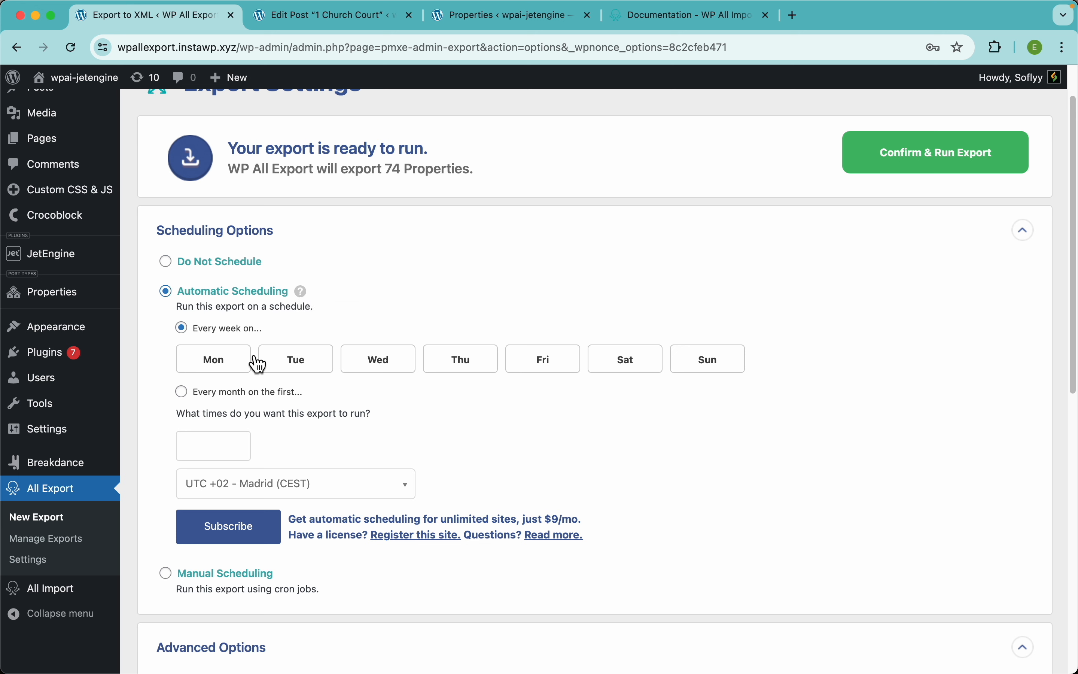
pyautogui.click(228, 367)
pyautogui.click(300, 370)
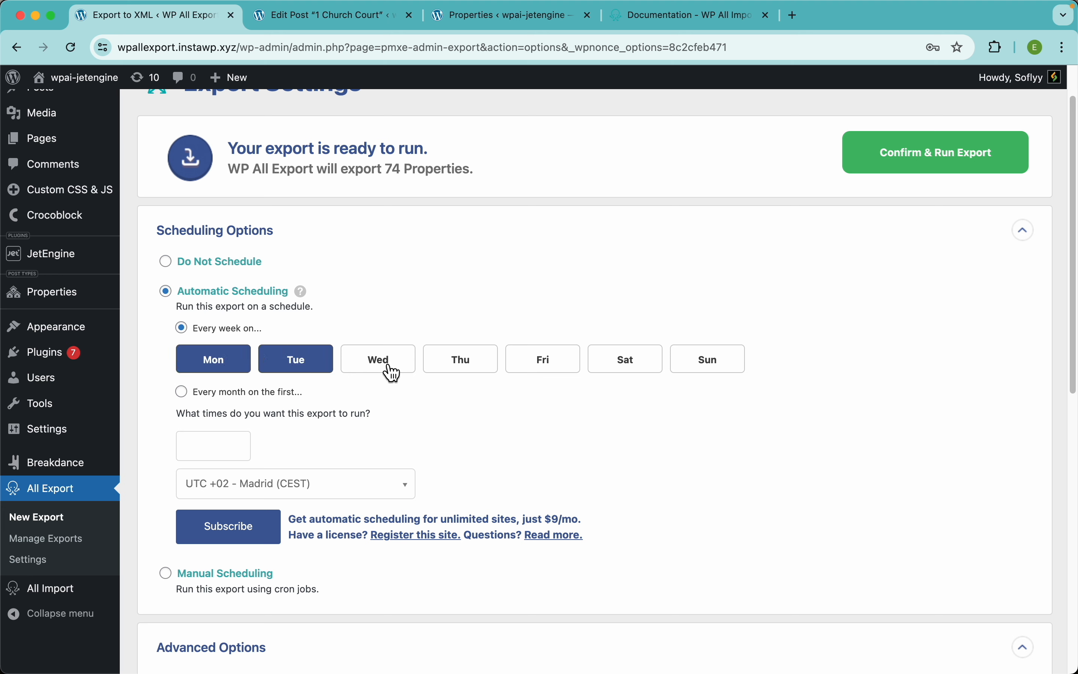
pyautogui.click(389, 371)
pyautogui.click(461, 376)
pyautogui.click(511, 374)
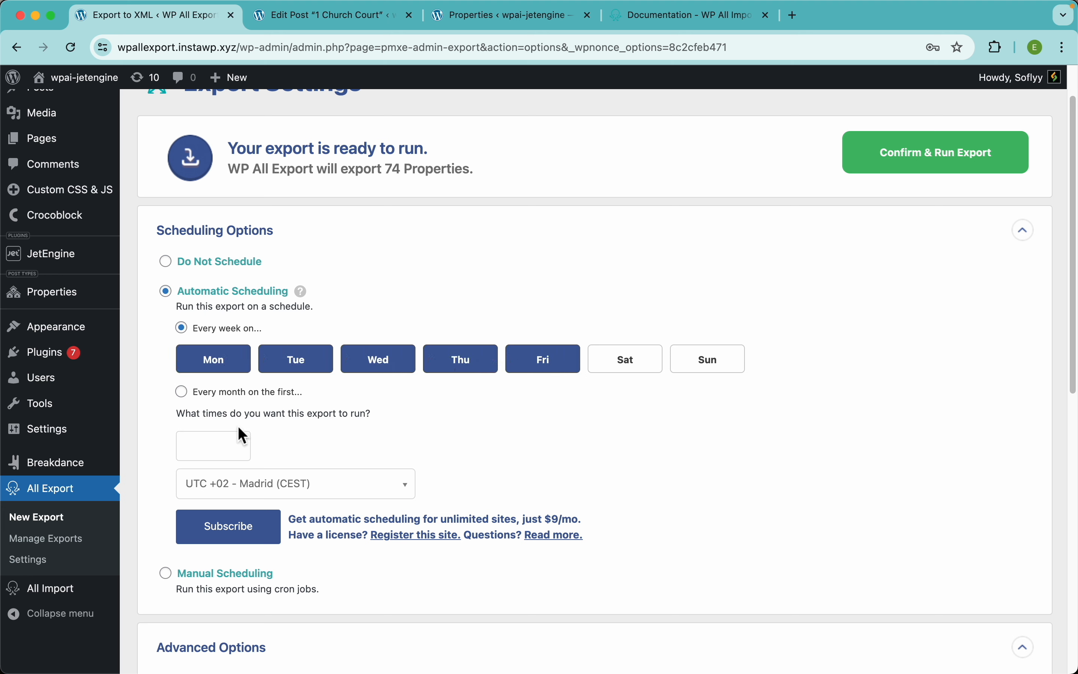
# Step: Add run times 12:30am, 7:30am and 9:30am, then switch to Manual Scheduling instead
pyautogui.click(217, 443)
pyautogui.click(201, 489)
pyautogui.click(284, 445)
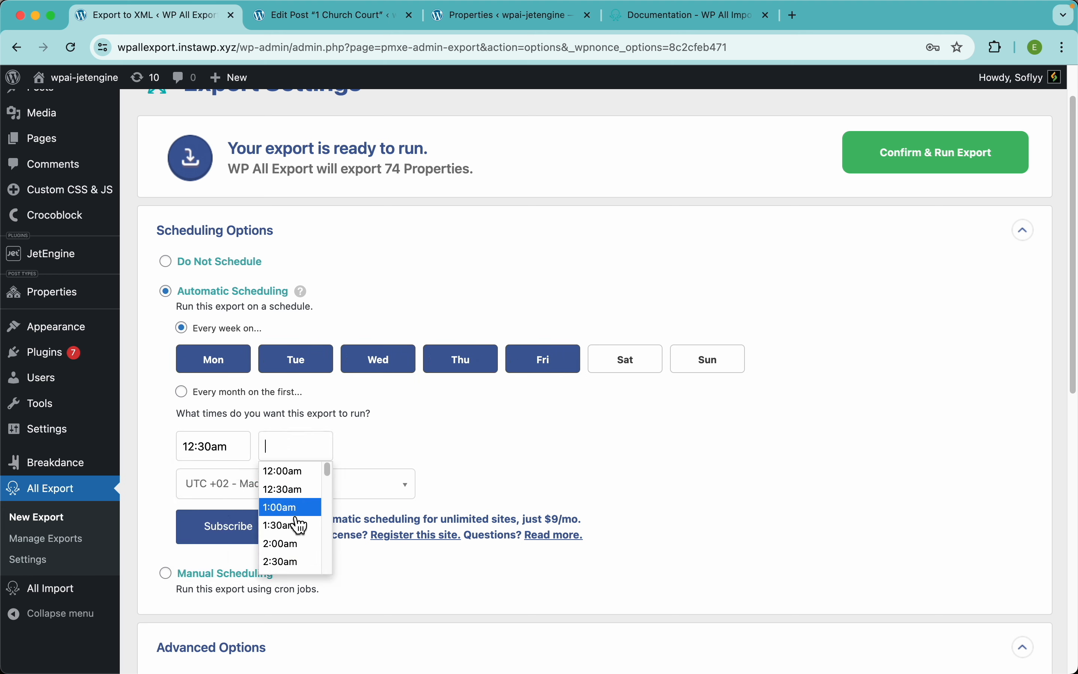
pyautogui.scroll(-4, 298, 525)
pyautogui.click(292, 535)
pyautogui.click(368, 448)
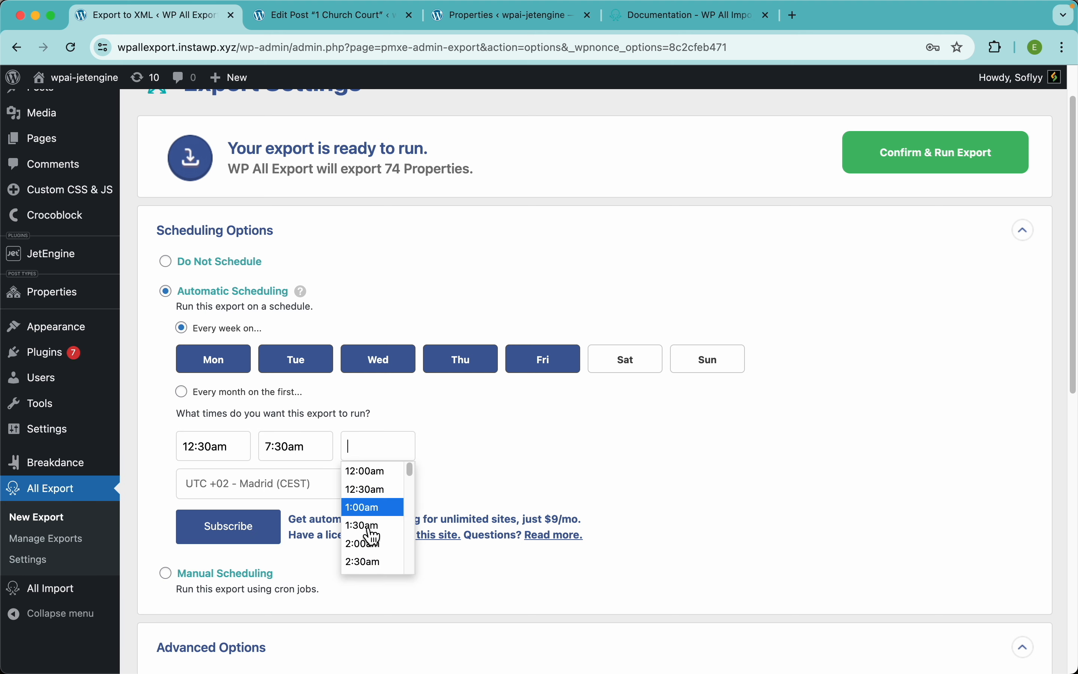
pyautogui.scroll(-5, 372, 542)
pyautogui.click(370, 511)
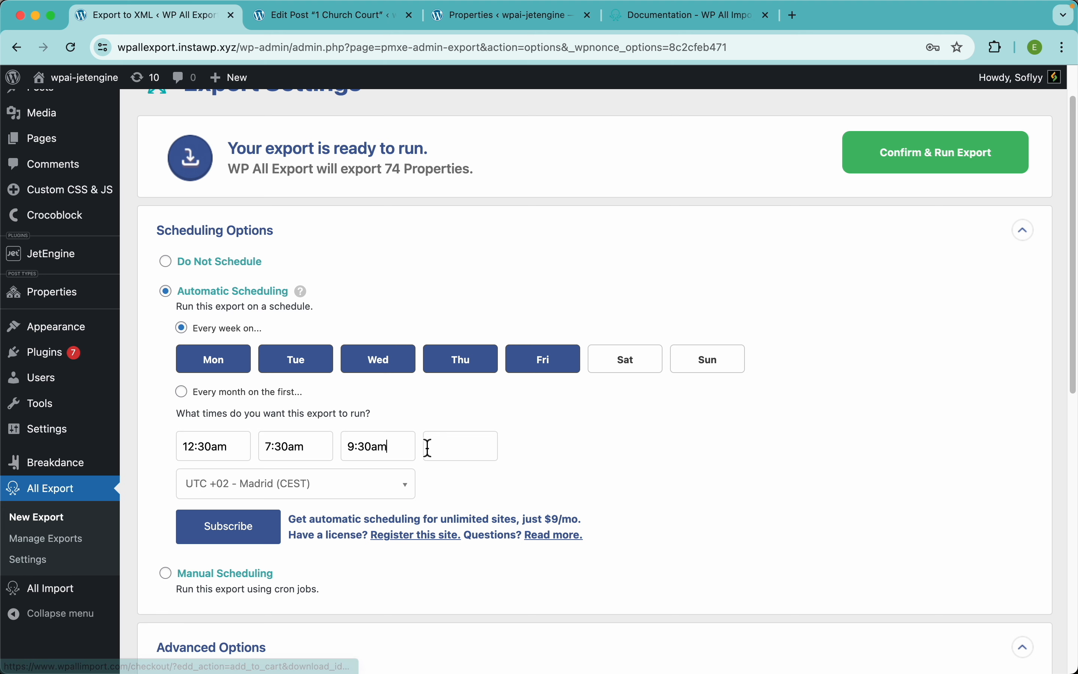
pyautogui.click(250, 577)
# Step: Select Do Not Schedule and collapse the Scheduling Options section
pyautogui.scroll(-3, 408, 405)
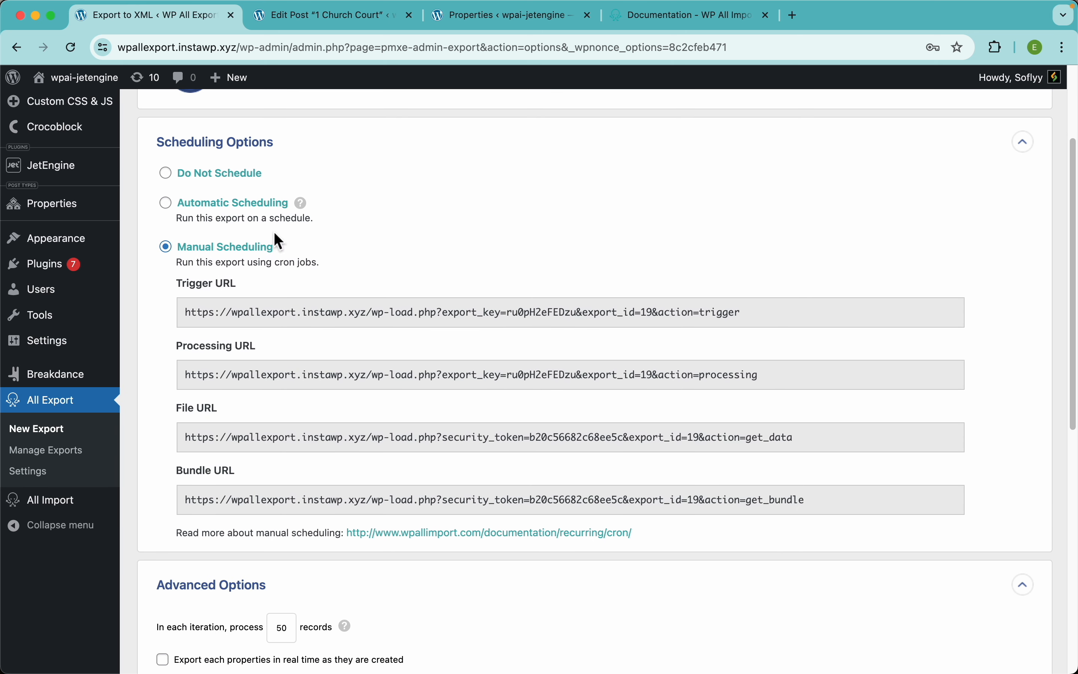
pyautogui.moveTo(321, 263); pyautogui.dragTo(279, 268)
pyautogui.click(421, 264)
pyautogui.click(230, 176)
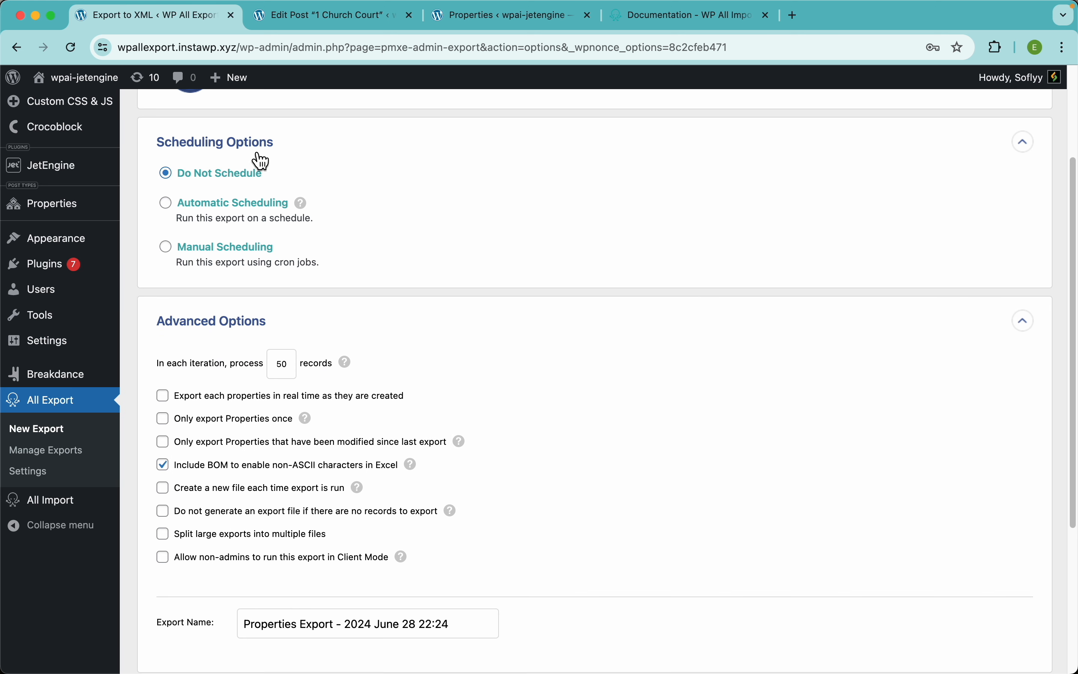
pyautogui.click(262, 161)
pyautogui.scroll(5, 529, 239)
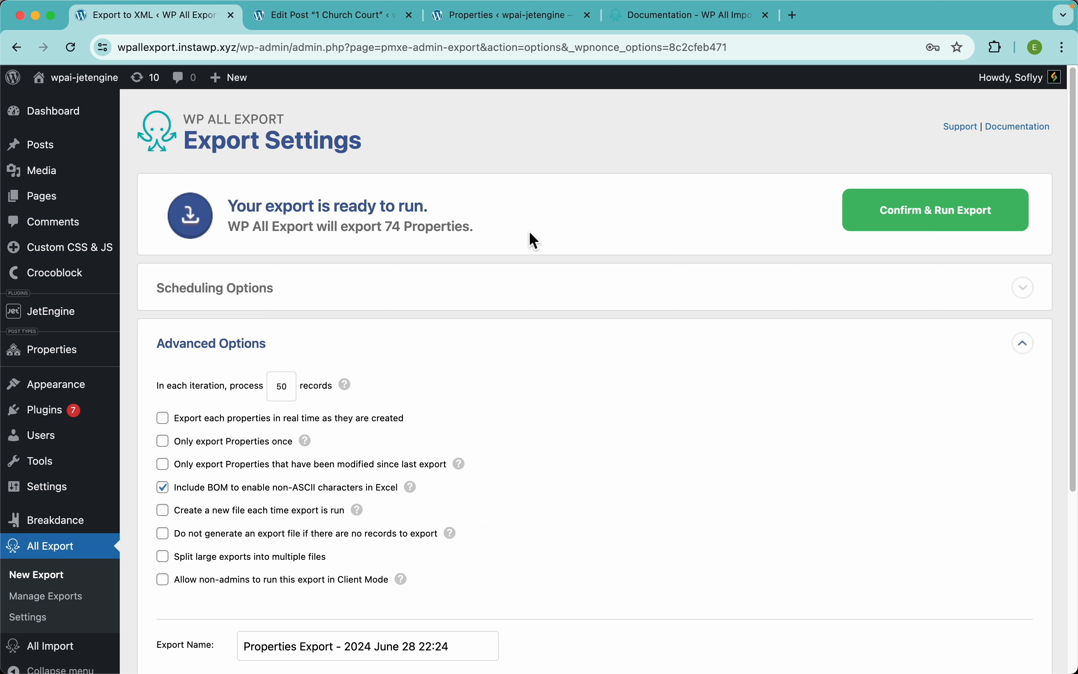
# Step: Run the export of all 74 properties and view the Export Complete download options
pyautogui.click(963, 223)
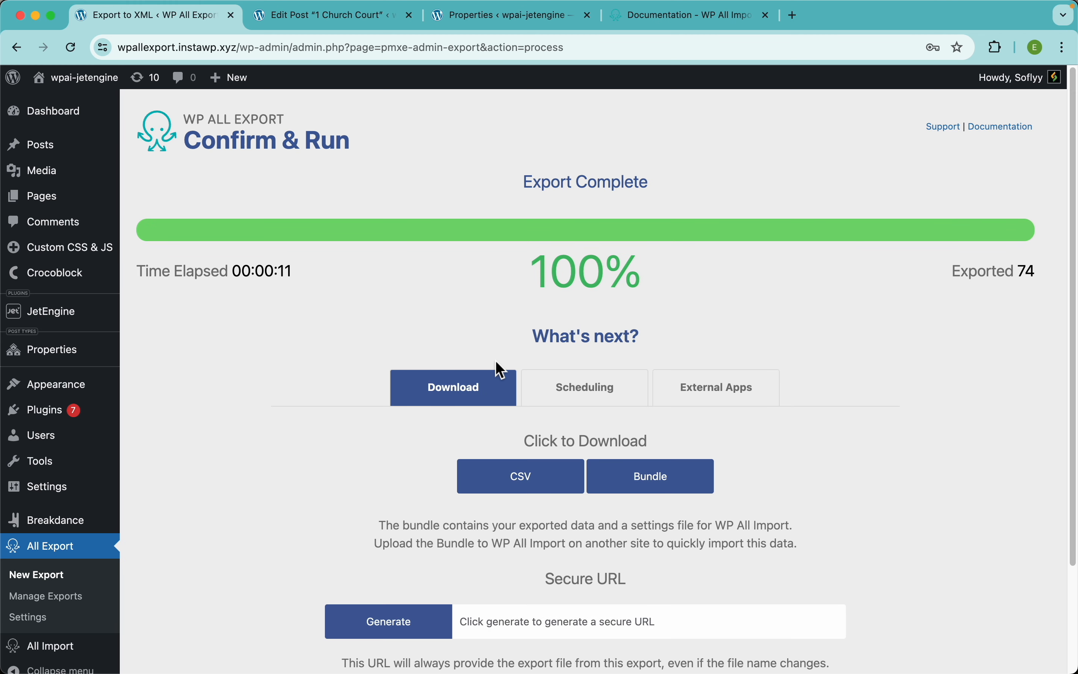
pyautogui.scroll(-2, 512, 383)
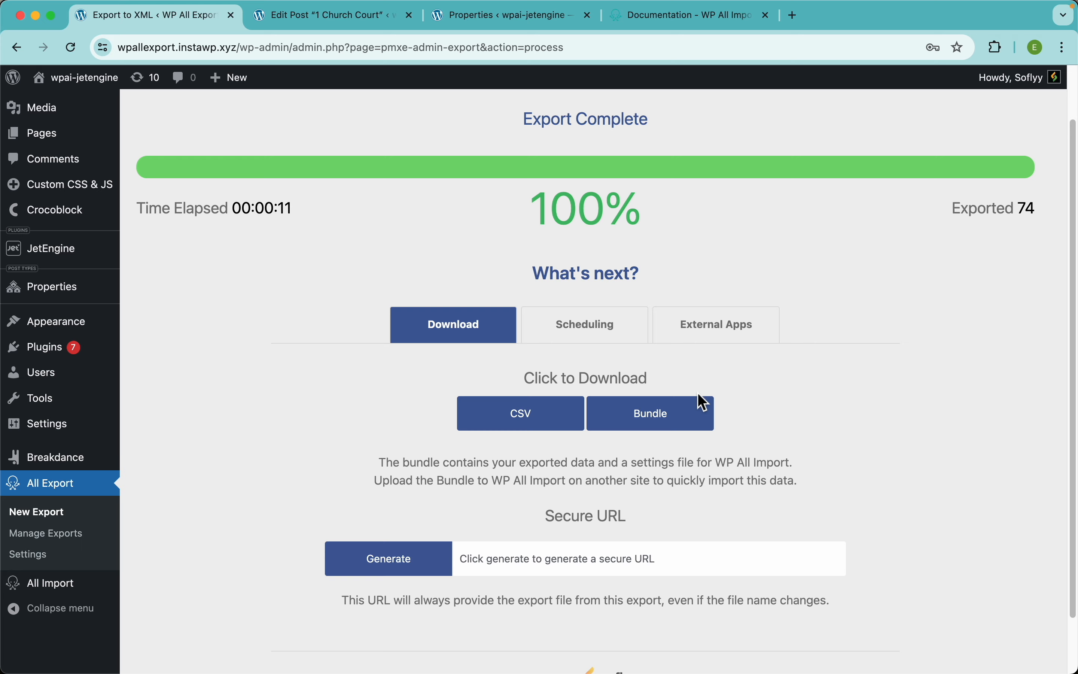
pyautogui.scroll(-1, 705, 405)
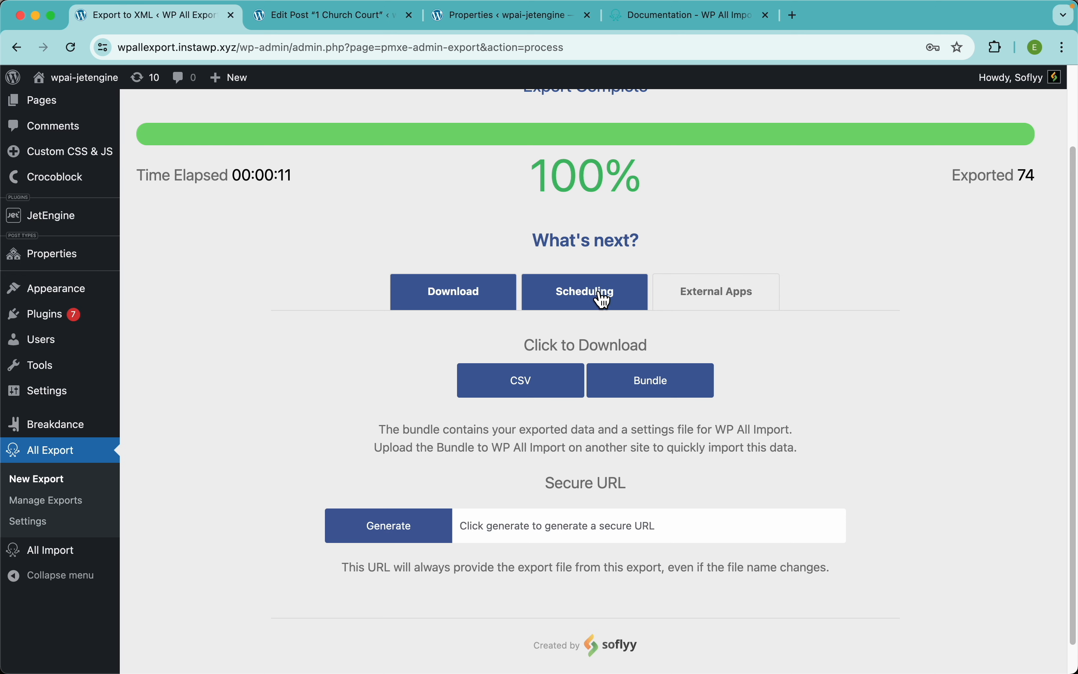
# Step: View the finished export's Scheduling options, then its External Apps Zapier integration info
pyautogui.click(583, 294)
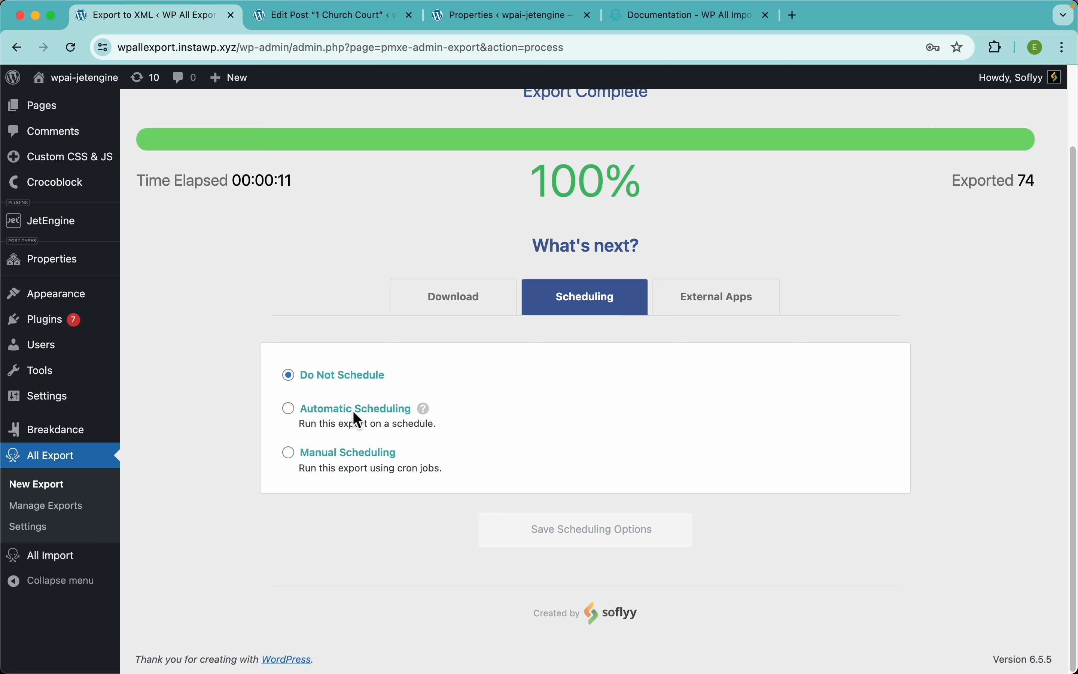
pyautogui.click(668, 309)
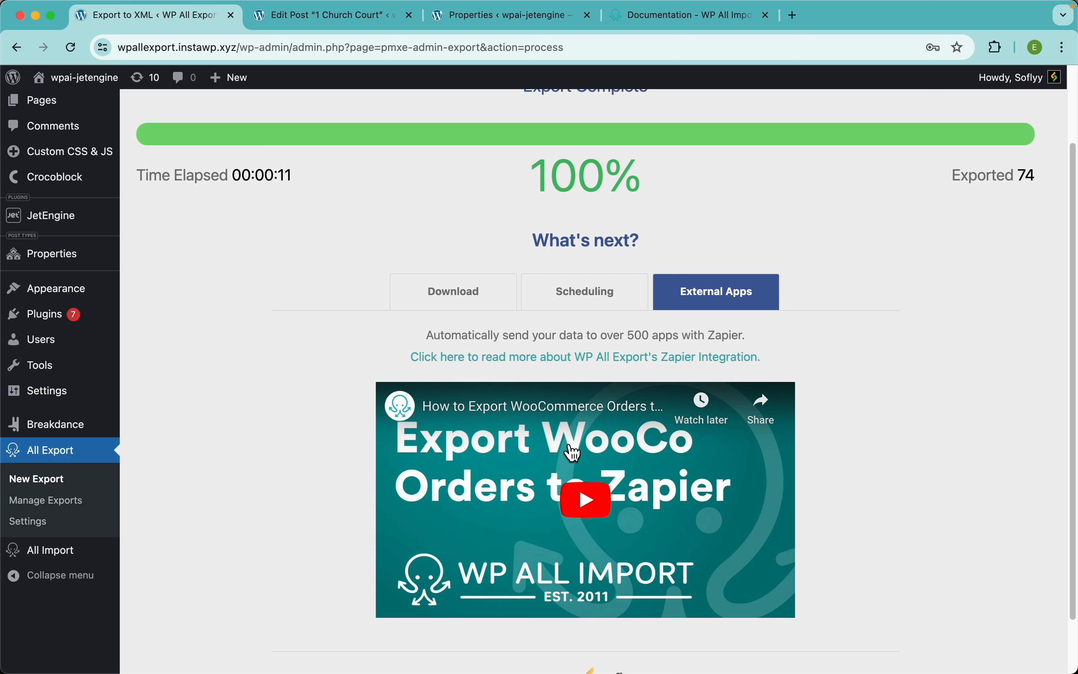
# Step: Pair WP All Export Pro with Dropbox on Zapier's integration page and start a Zap draft
pyautogui.click(498, 361)
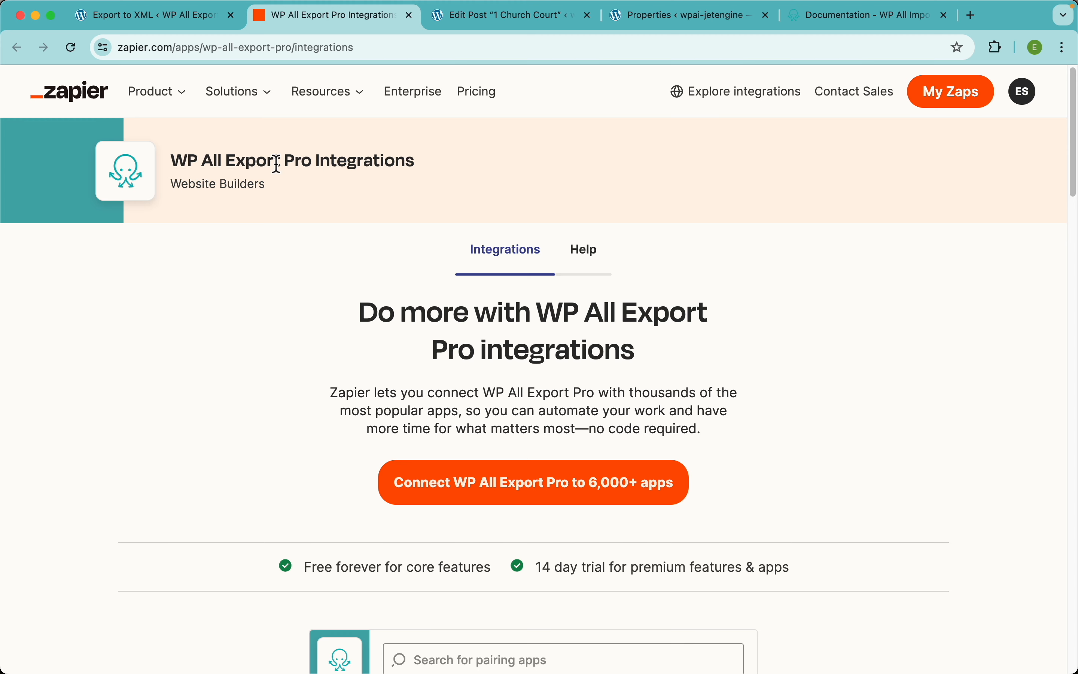
pyautogui.scroll(-3, 579, 321)
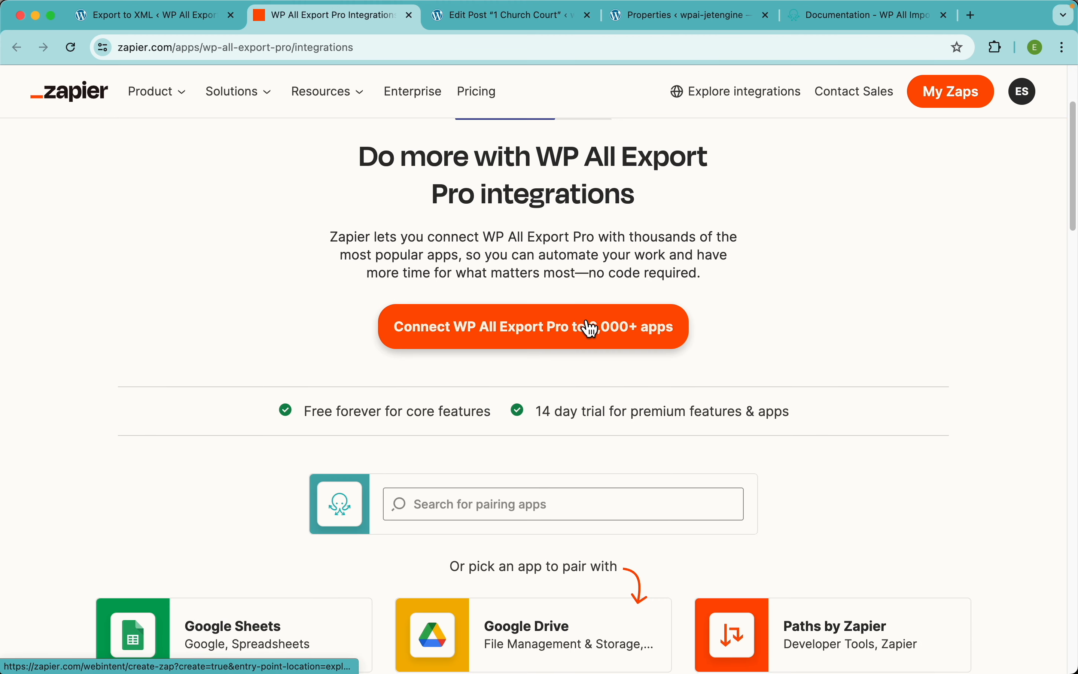
pyautogui.scroll(-4, 591, 330)
pyautogui.click(556, 293)
pyautogui.write('drop')
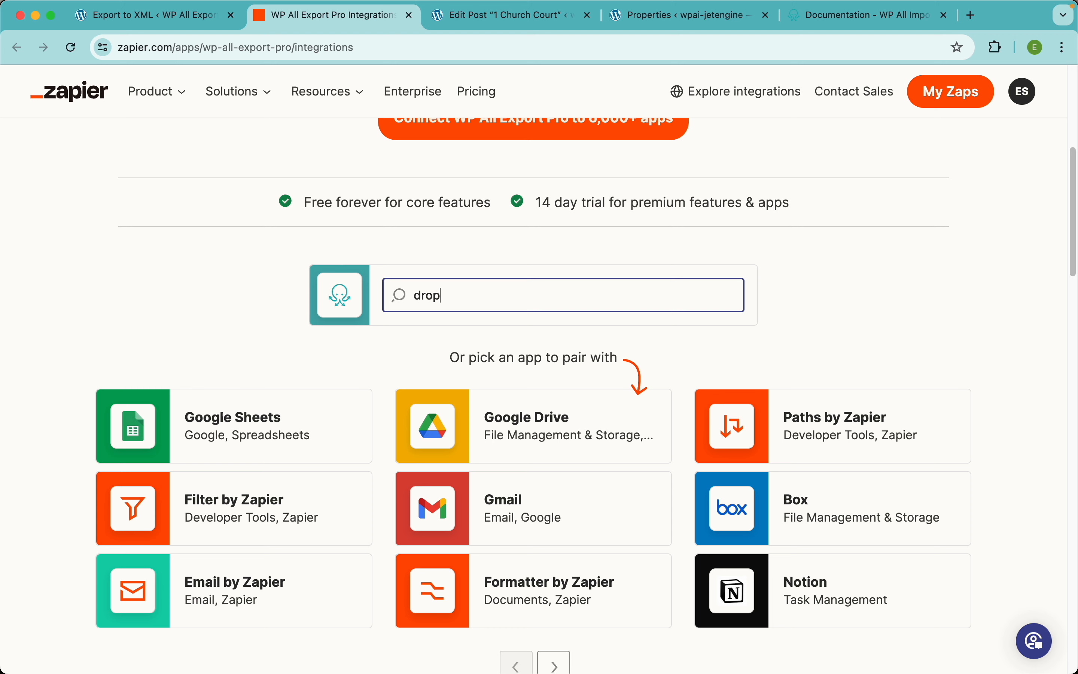
pyautogui.click(465, 341)
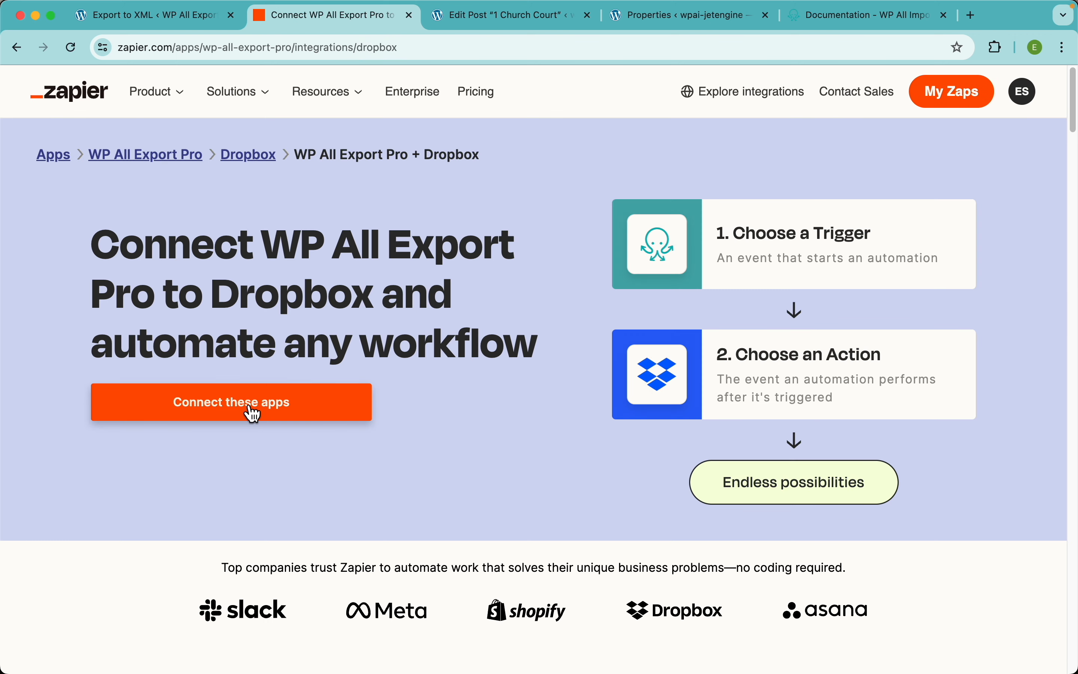
pyautogui.click(253, 415)
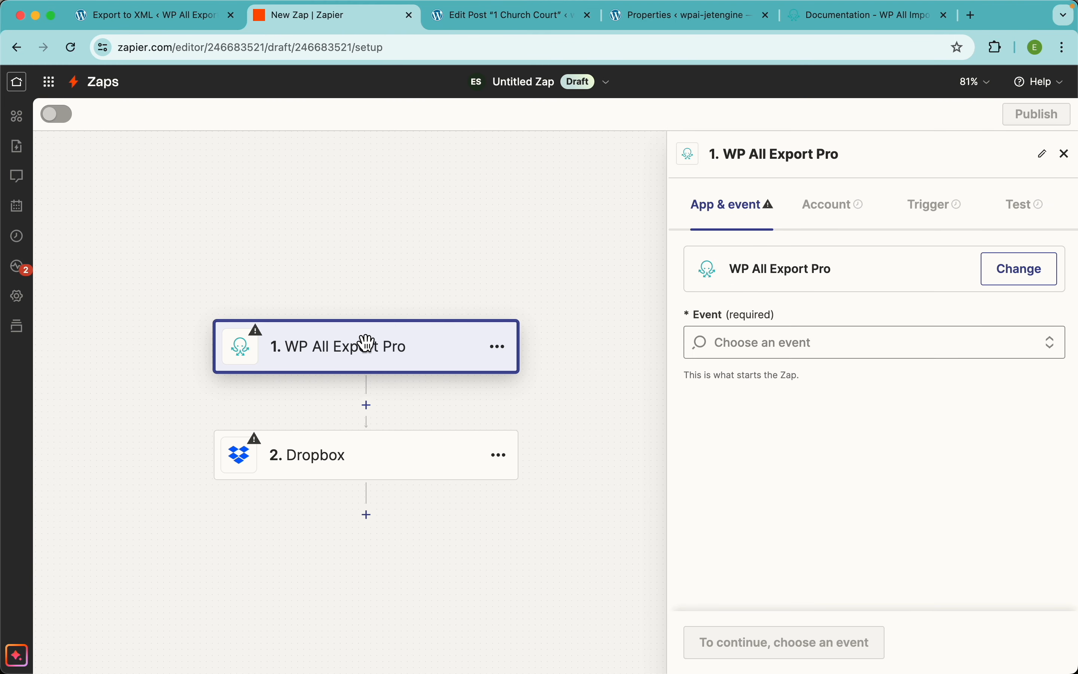
# Step: Set the Zap trigger event to New Export File and continue to the Account step
pyautogui.click(807, 348)
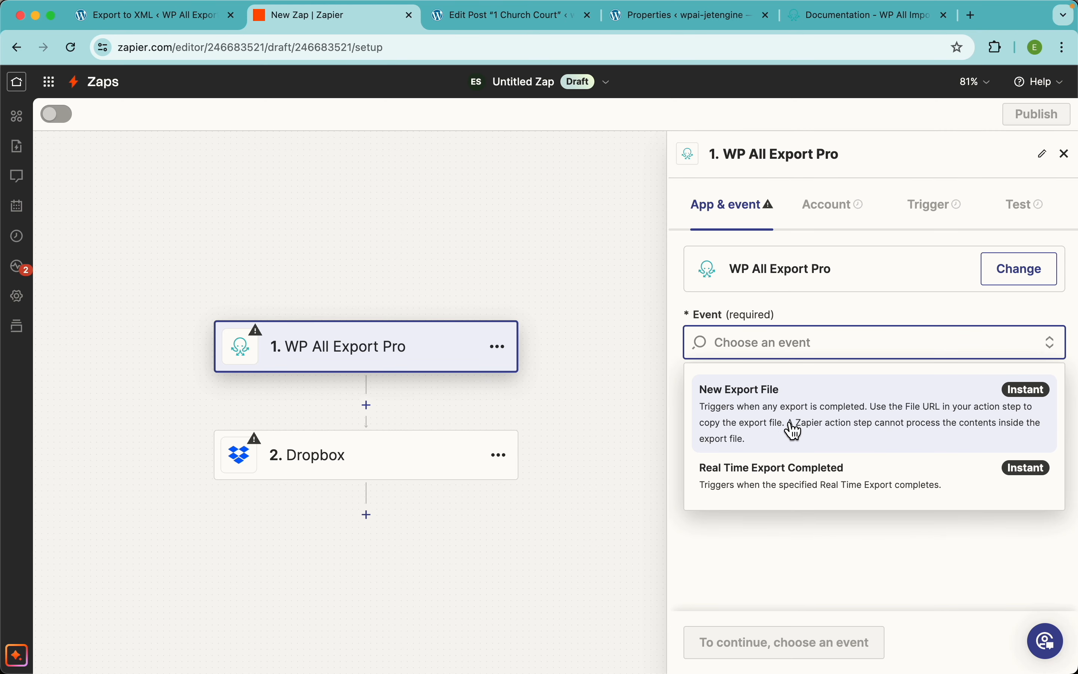
pyautogui.click(804, 416)
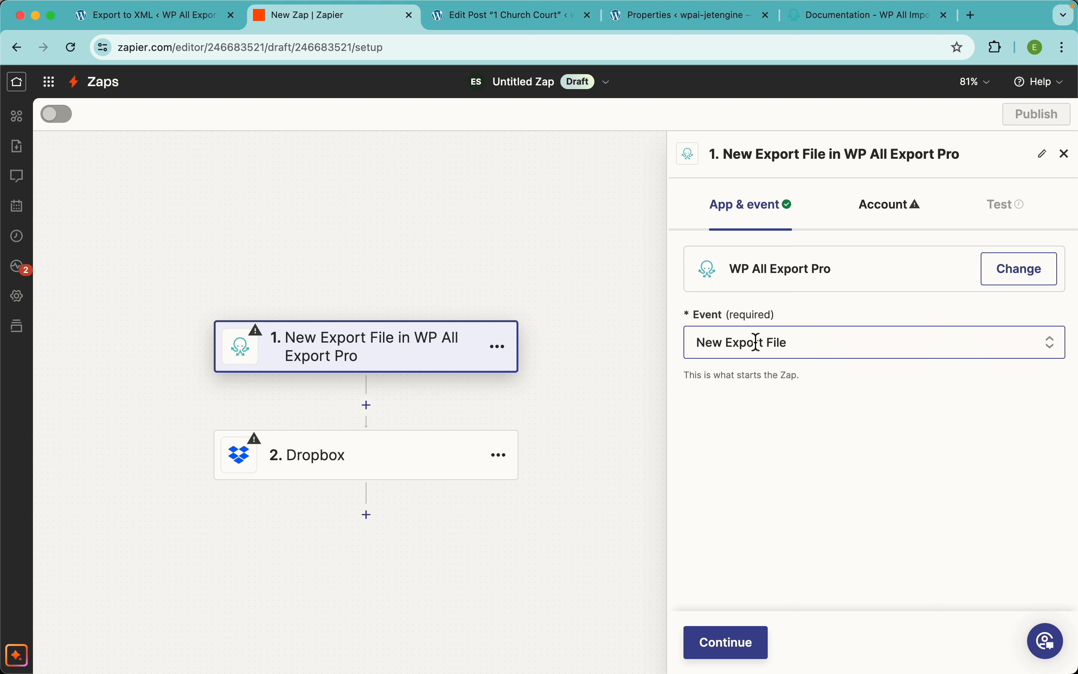
pyautogui.click(750, 646)
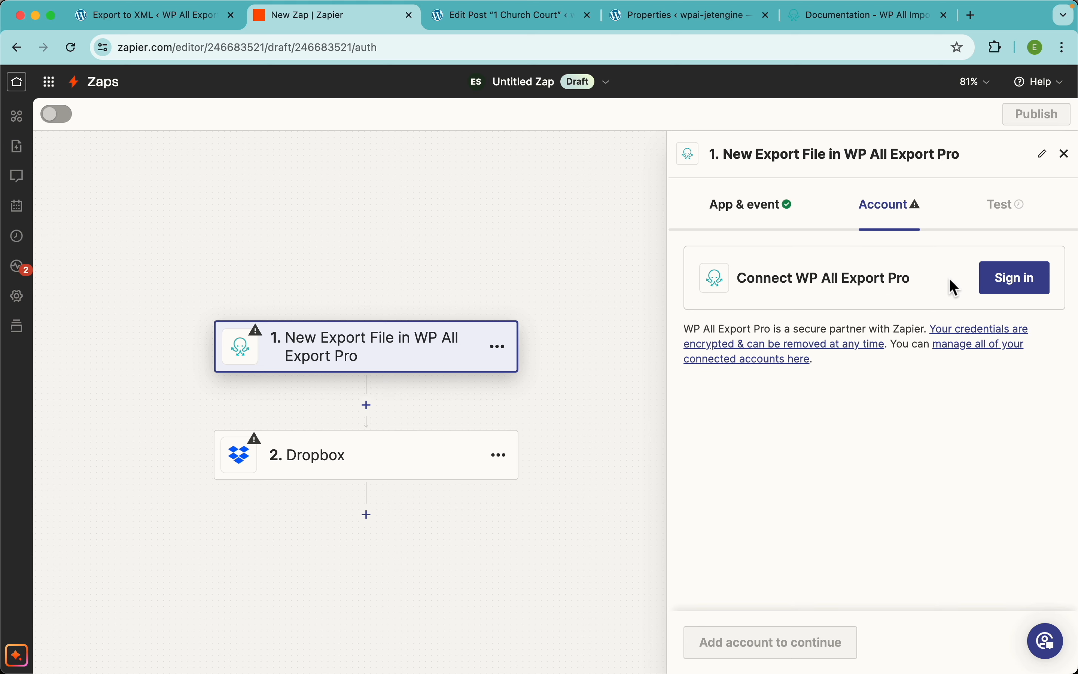
# Step: Start the WP All Export Pro sign-in and paste the API key from the plugin settings
pyautogui.click(1015, 292)
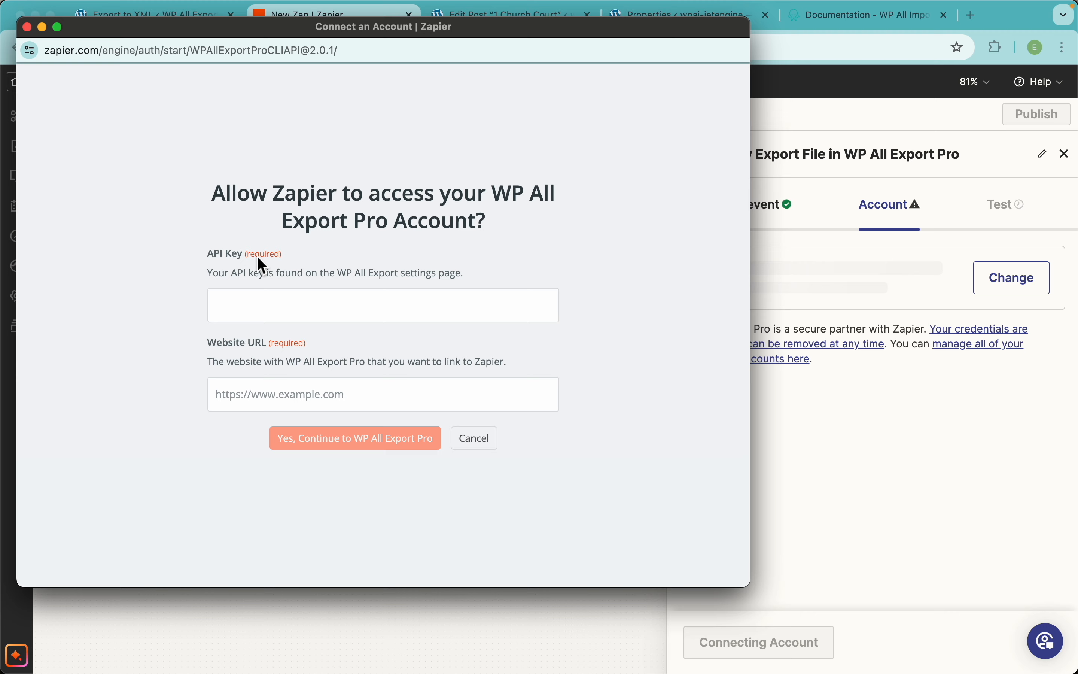
pyautogui.press('super+grave')
pyautogui.hotkey('ctrl', 'shift', 'Tab')
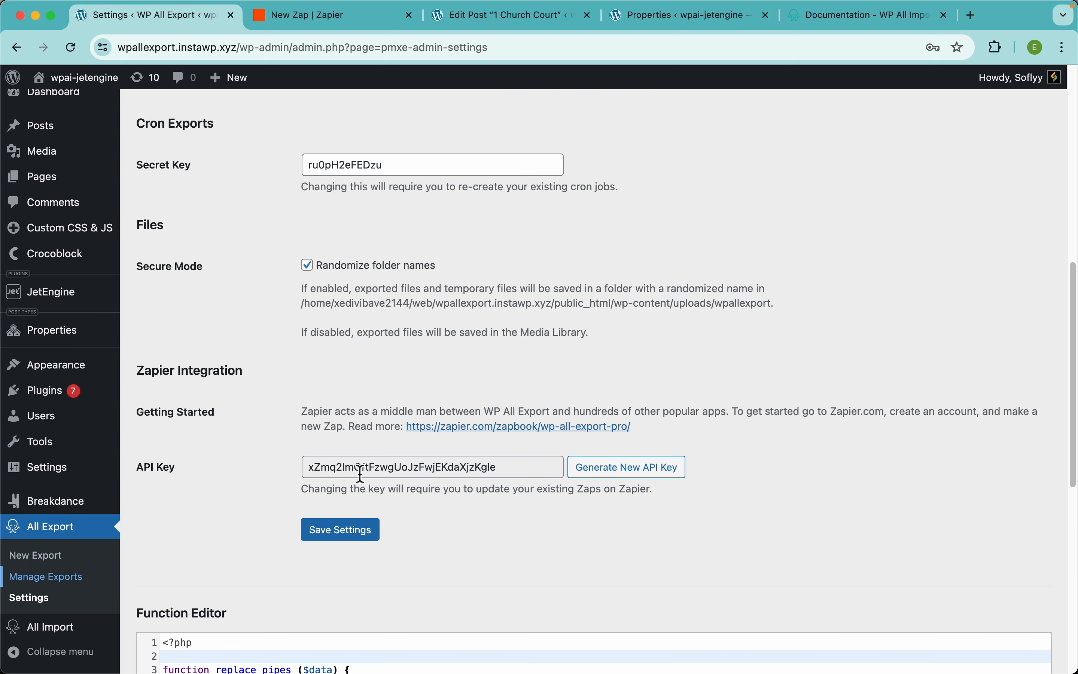
pyautogui.doubleClick(381, 476)
pyautogui.press('super+c')
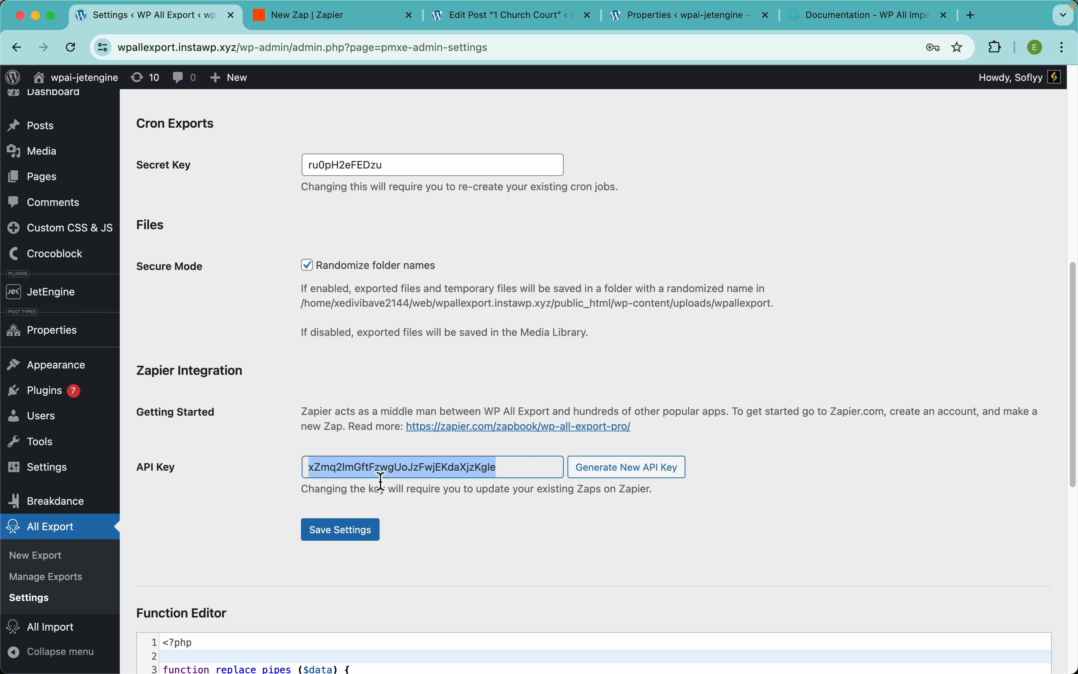
pyautogui.press('super+grave')
pyautogui.click(301, 311)
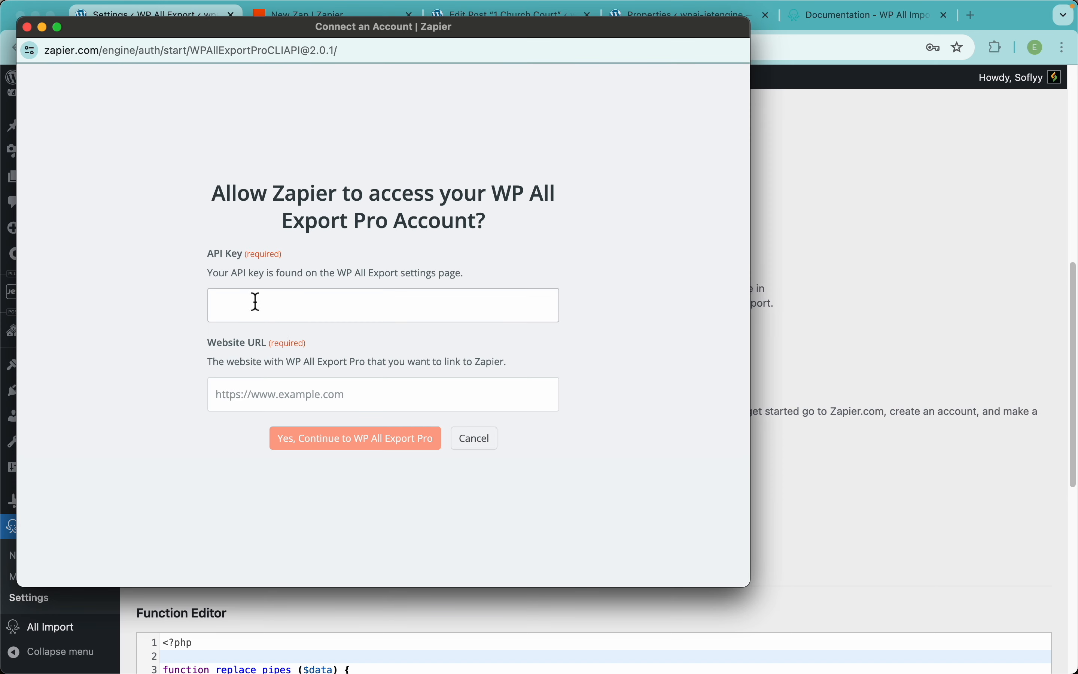
pyautogui.press('super+v')
# Step: Enter wpallexport.instawp.xyz as the Website URL and authorise the connection
pyautogui.click(791, 339)
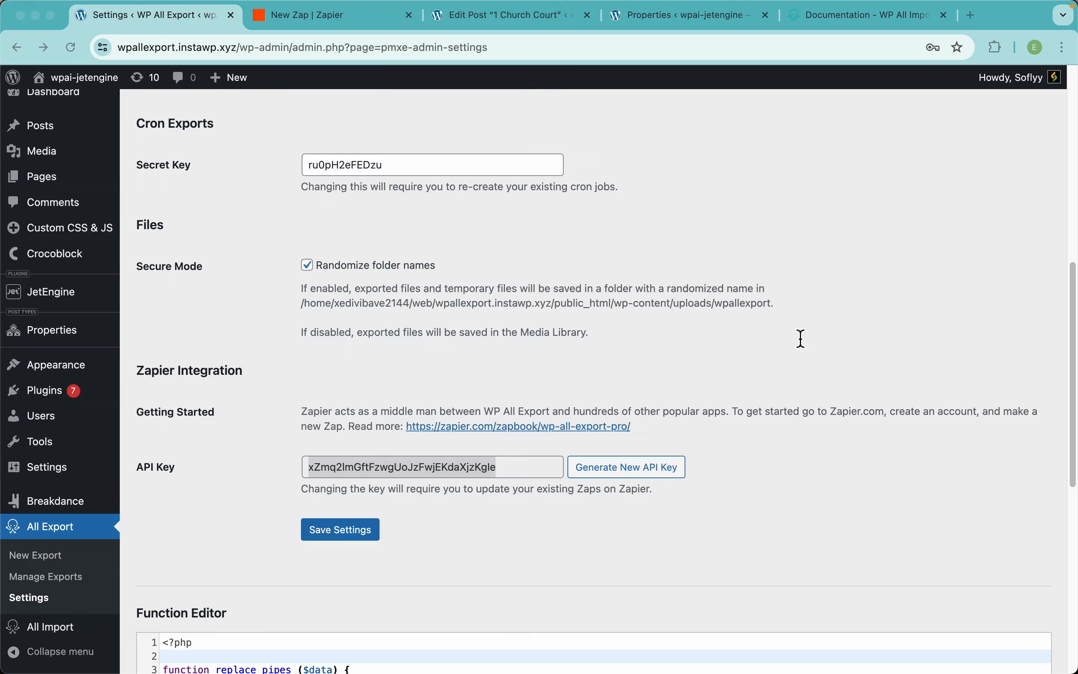
pyautogui.moveTo(238, 52); pyautogui.dragTo(127, 47)
pyautogui.press('super+c')
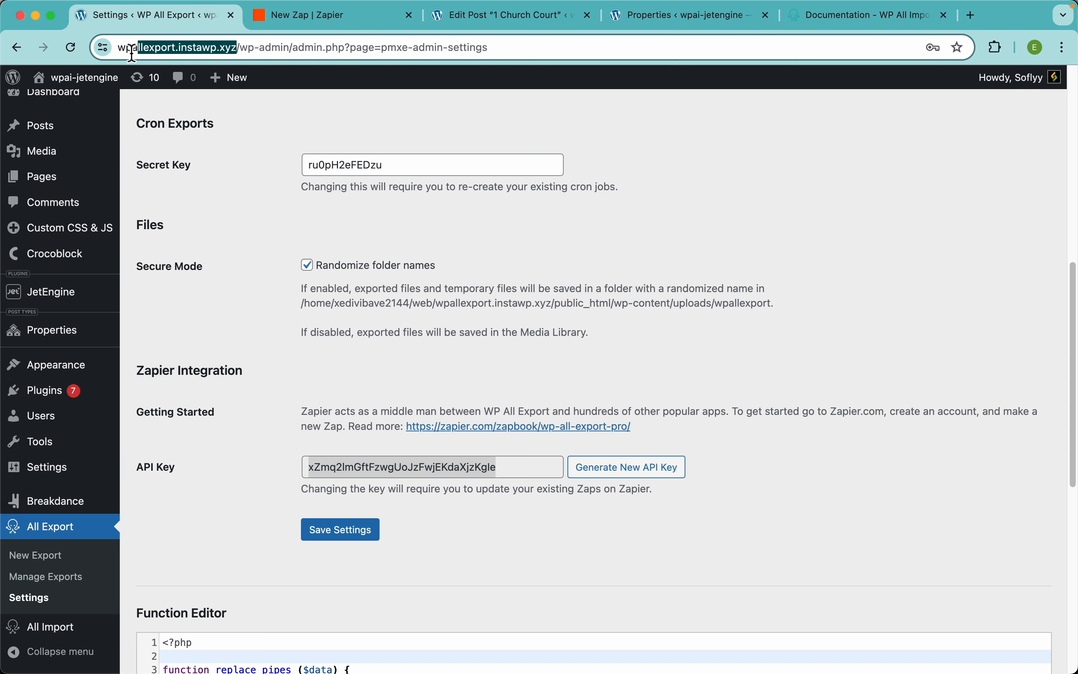
pyautogui.press('super+grave')
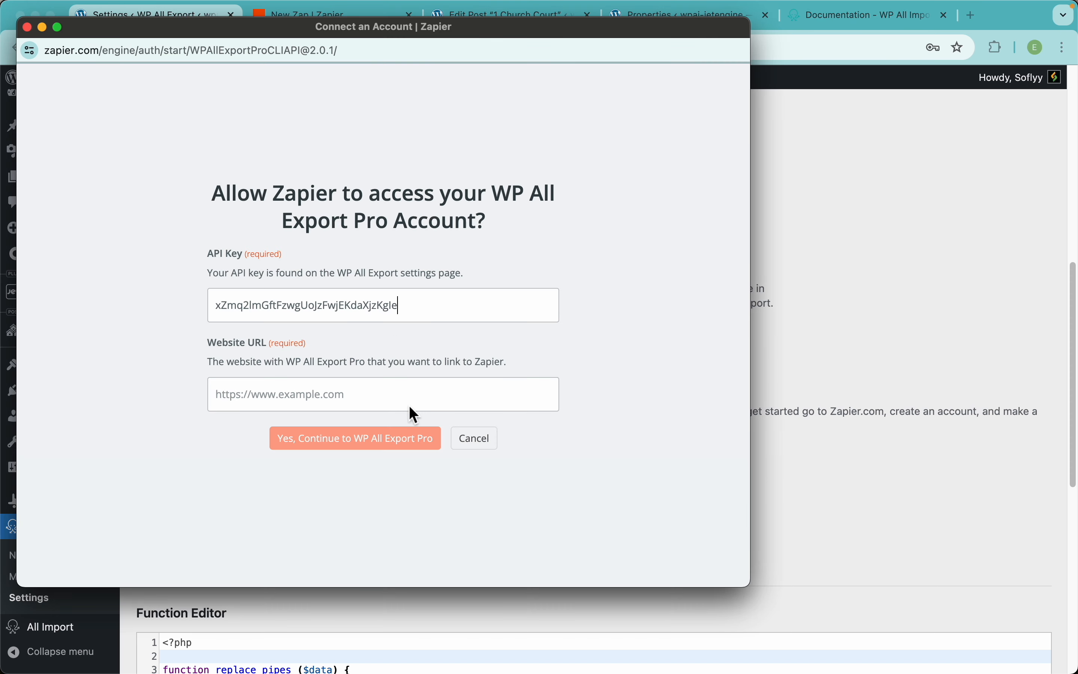
pyautogui.click(372, 396)
pyautogui.press('super+v')
pyautogui.click(396, 441)
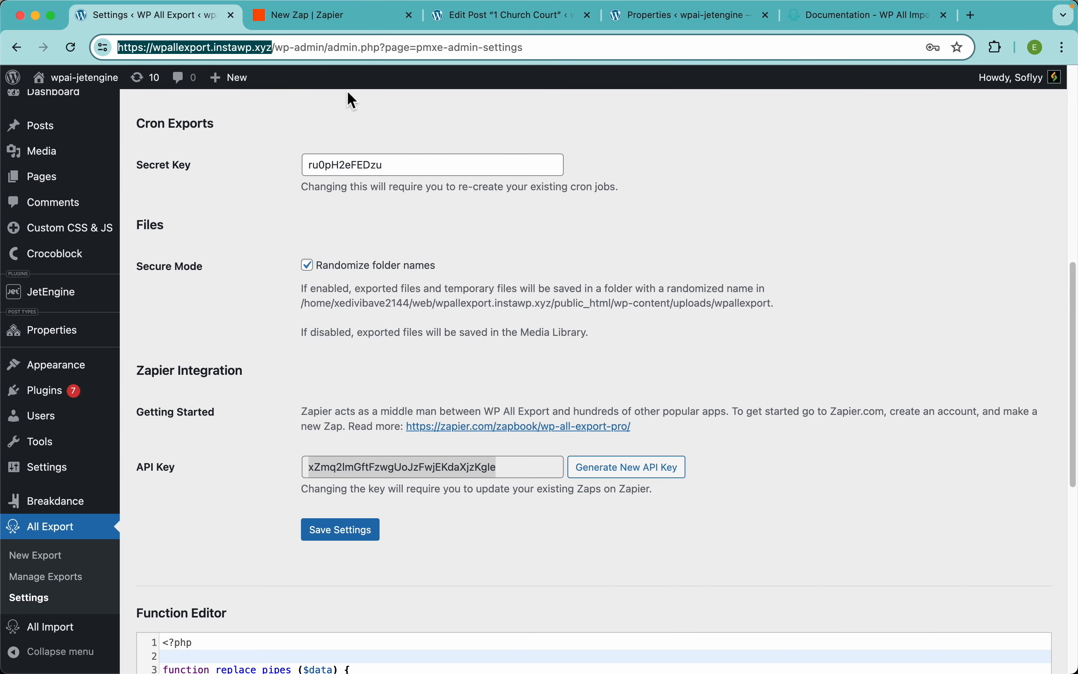
pyautogui.click(310, 24)
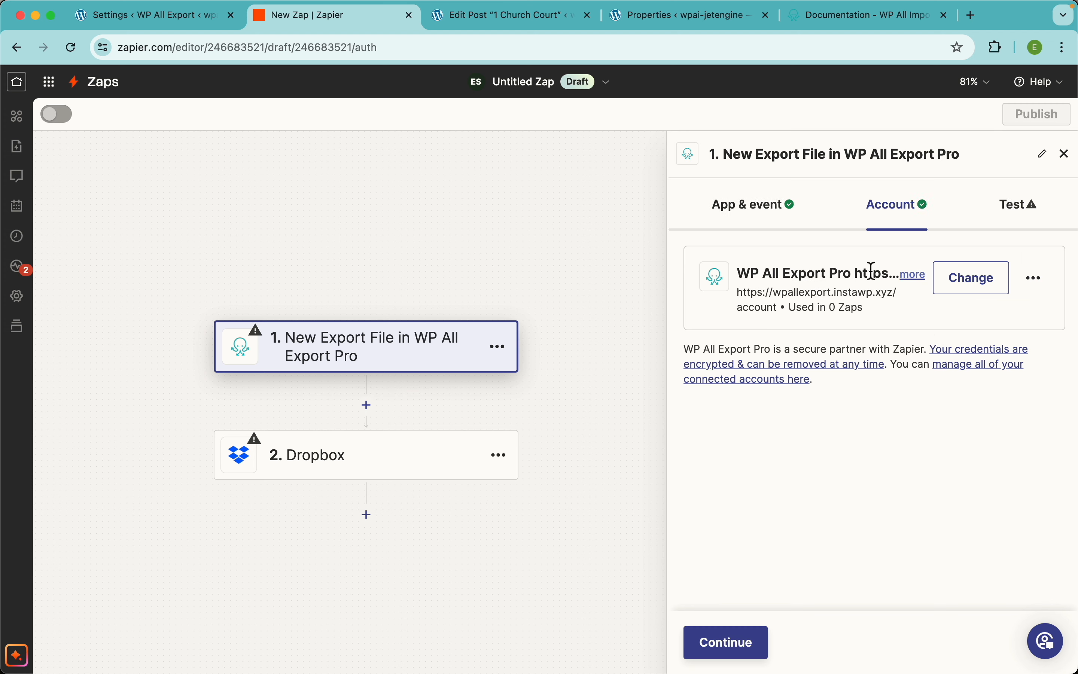
# Step: Test the trigger, review the Export A sample showing 74 records, and continue with it
pyautogui.click(754, 654)
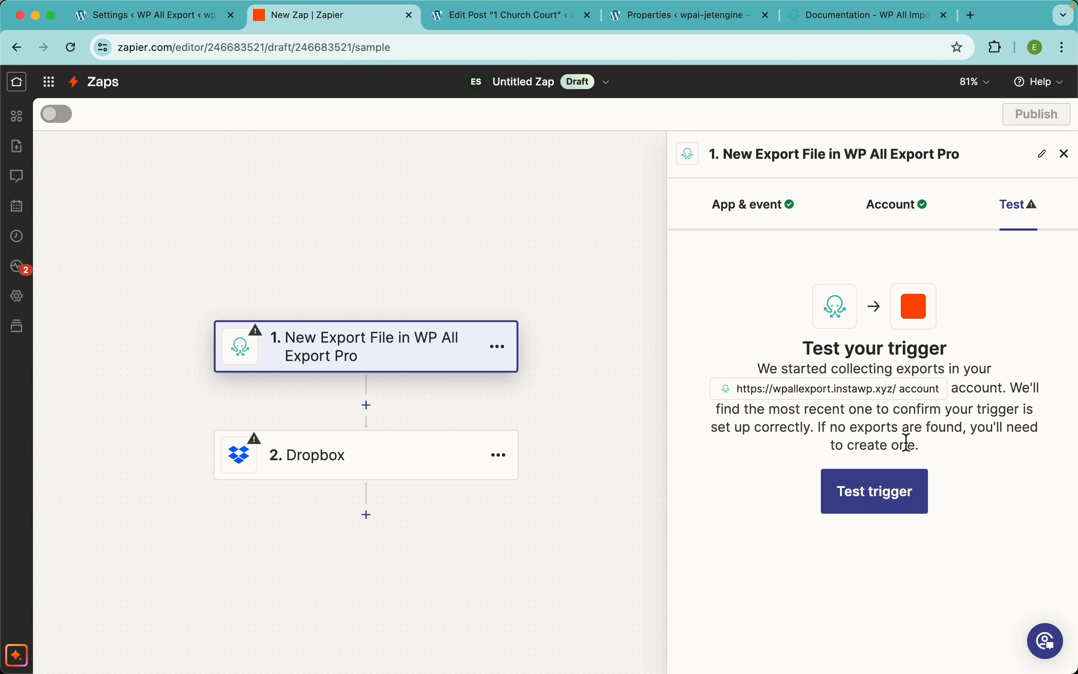
pyautogui.click(895, 512)
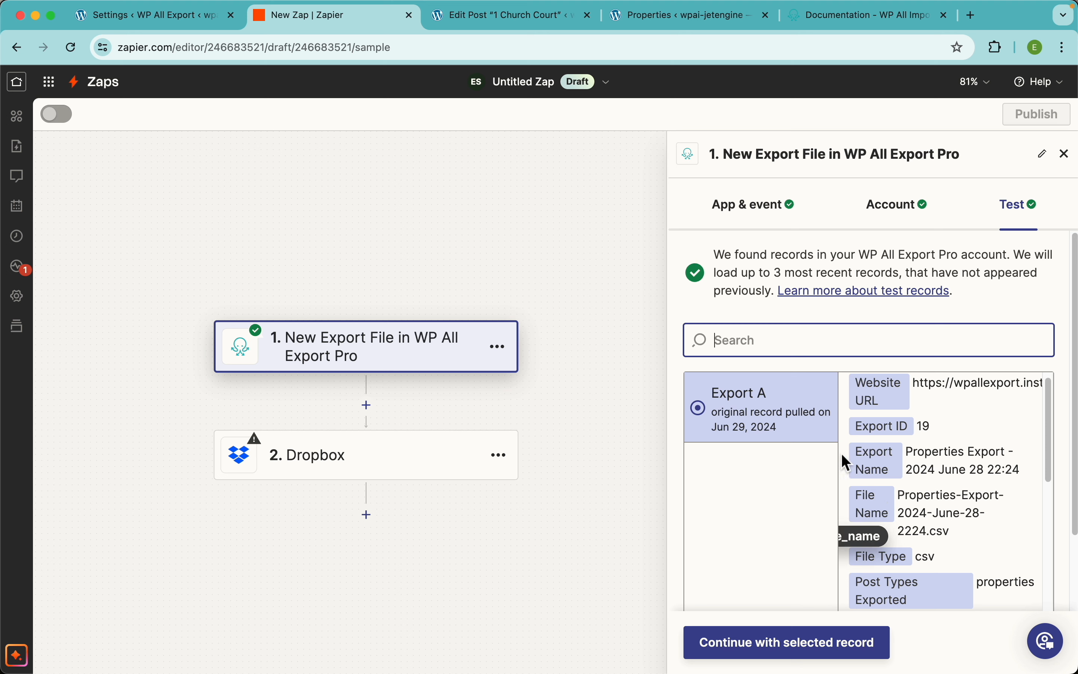
pyautogui.scroll(1, 951, 459)
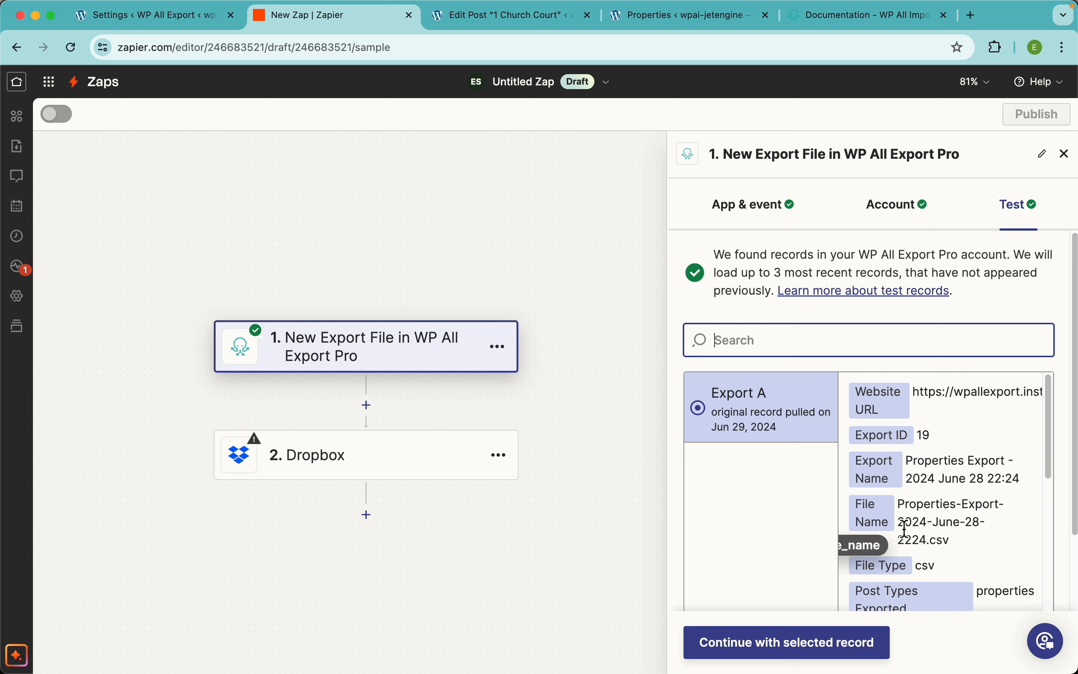
pyautogui.scroll(-5, 904, 529)
pyautogui.scroll(-1, 993, 483)
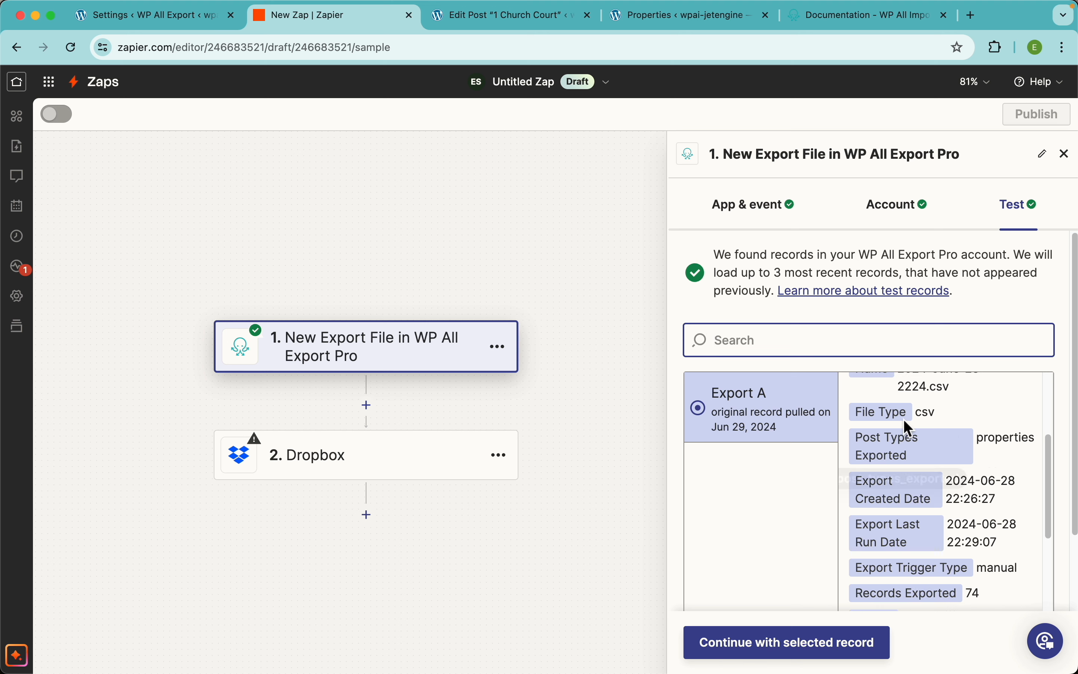
pyautogui.scroll(-4, 962, 501)
pyautogui.scroll(8, 984, 508)
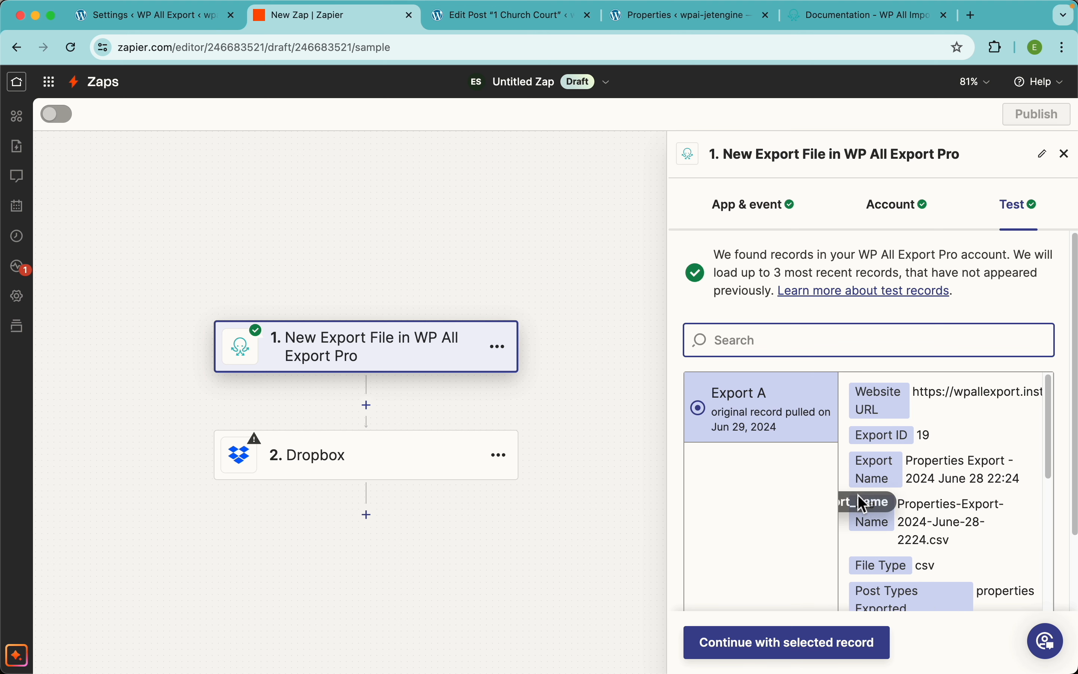
pyautogui.click(767, 645)
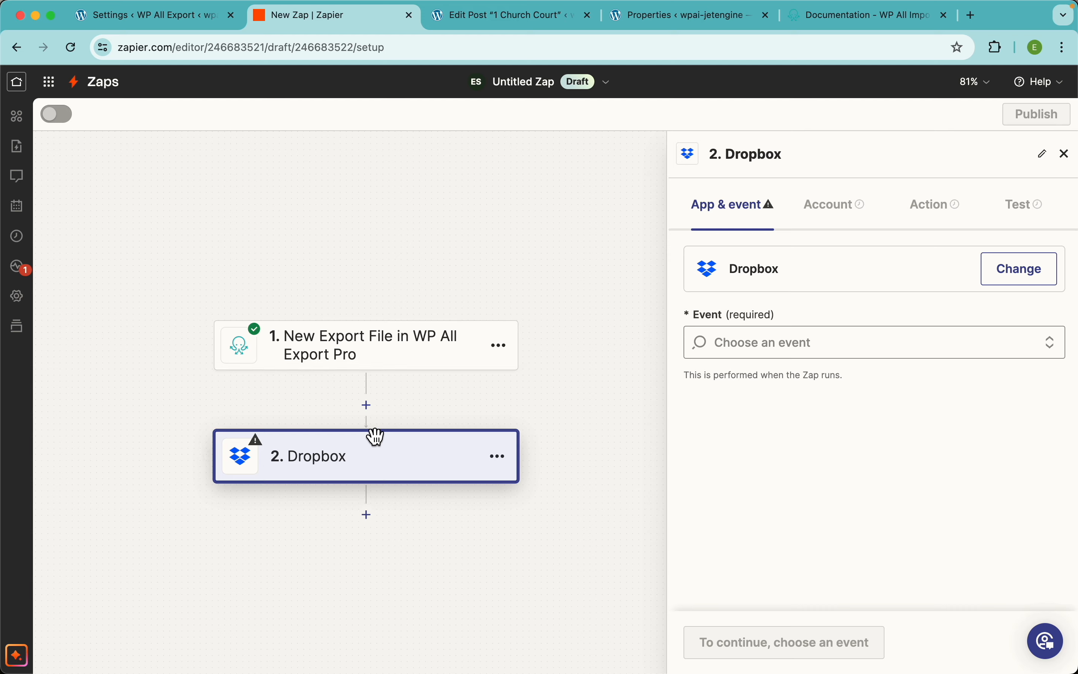
# Step: Make Upload File the Dropbox action event and continue to the Account step
pyautogui.click(726, 331)
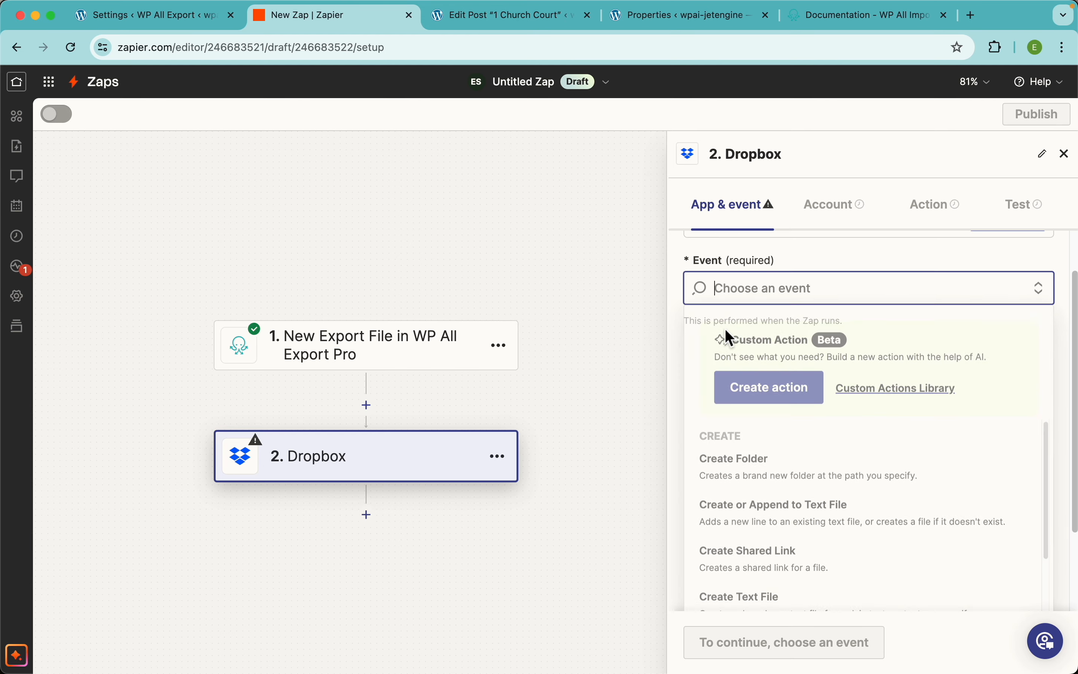
pyautogui.scroll(-5, 836, 463)
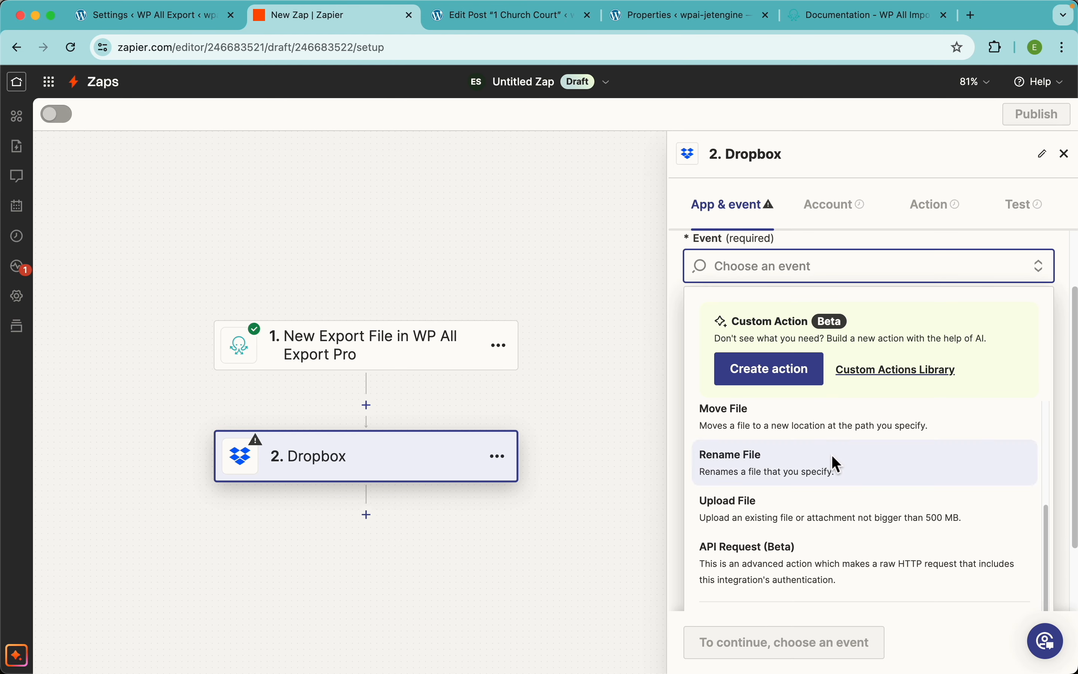
pyautogui.click(808, 518)
pyautogui.click(736, 650)
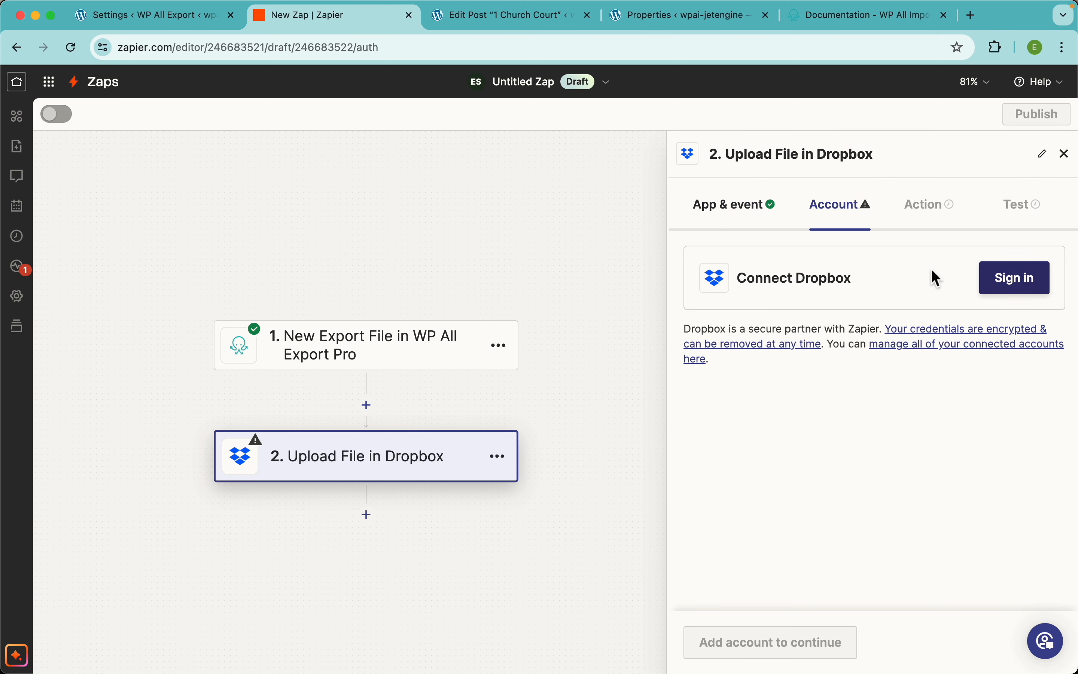
# Step: Open Dropbox in a new tab beside Zapier and sign in to connect a Dropbox account
pyautogui.press('super+t')
pyautogui.write('dropbox.com')
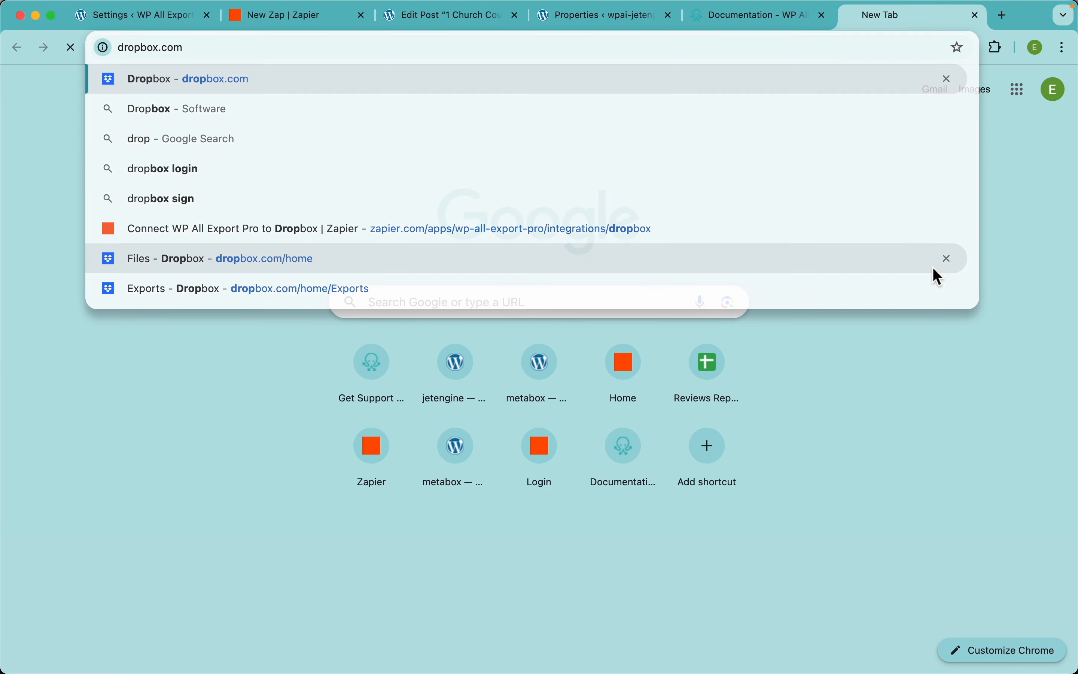
pyautogui.press('Return')
pyautogui.moveTo(874, 25); pyautogui.dragTo(426, 30)
pyautogui.click(1064, 84)
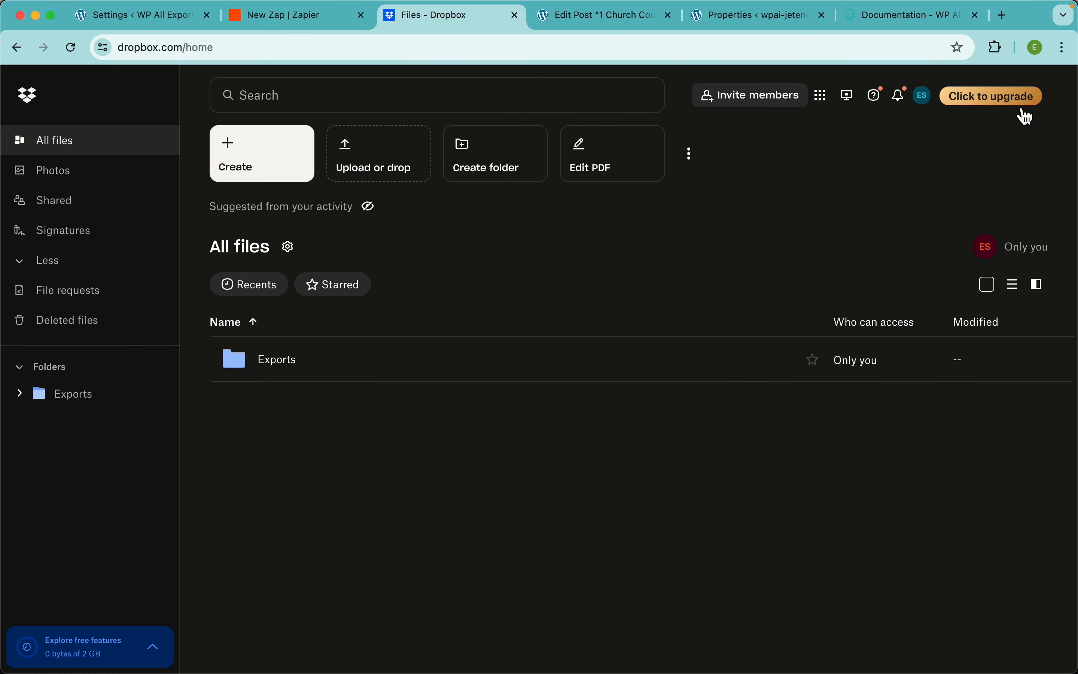
pyautogui.hotkey('ctrl', 'shift', 'Tab')
pyautogui.click(1014, 280)
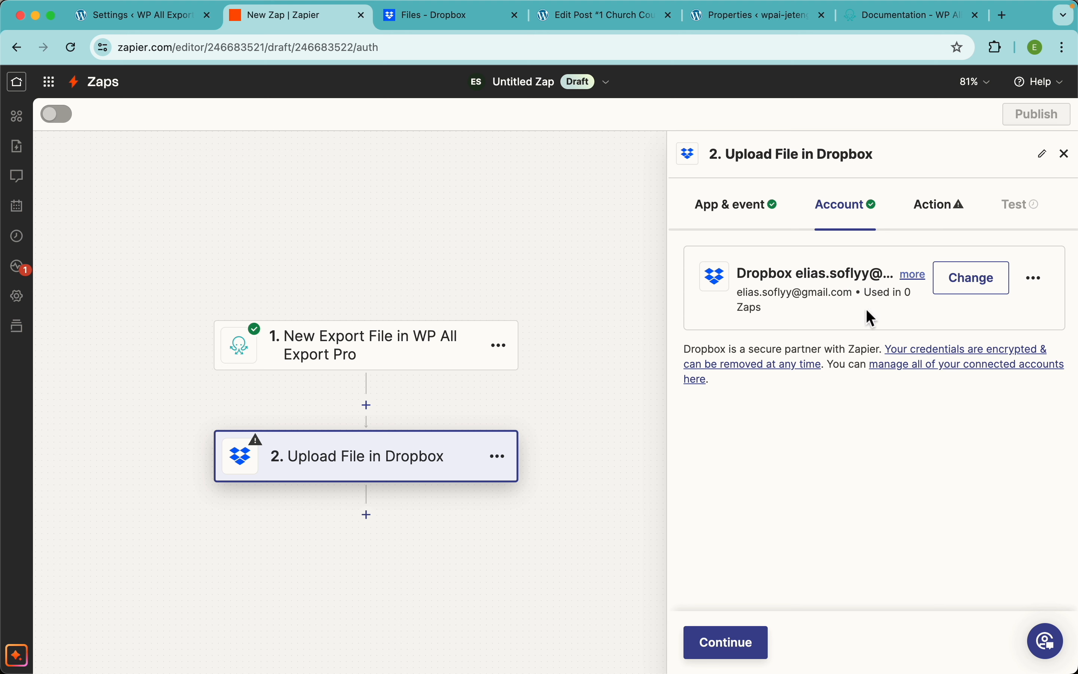
# Step: Choose the Default space and the /Exports folder, checking that folder in the Dropbox tab
pyautogui.click(752, 644)
pyautogui.click(787, 321)
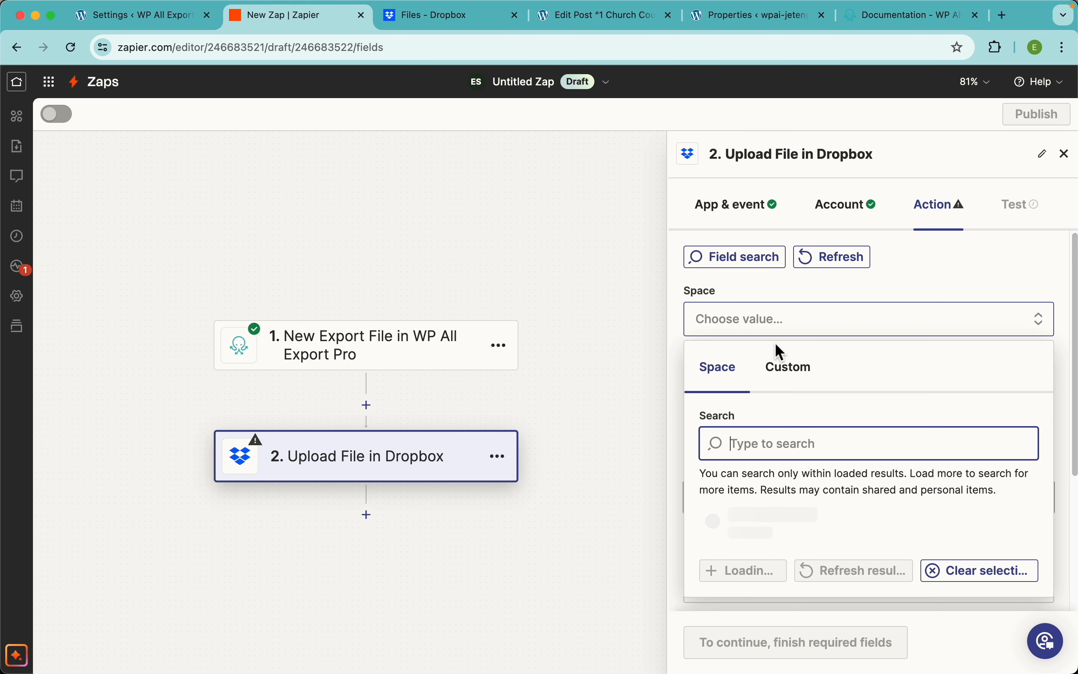
pyautogui.click(764, 575)
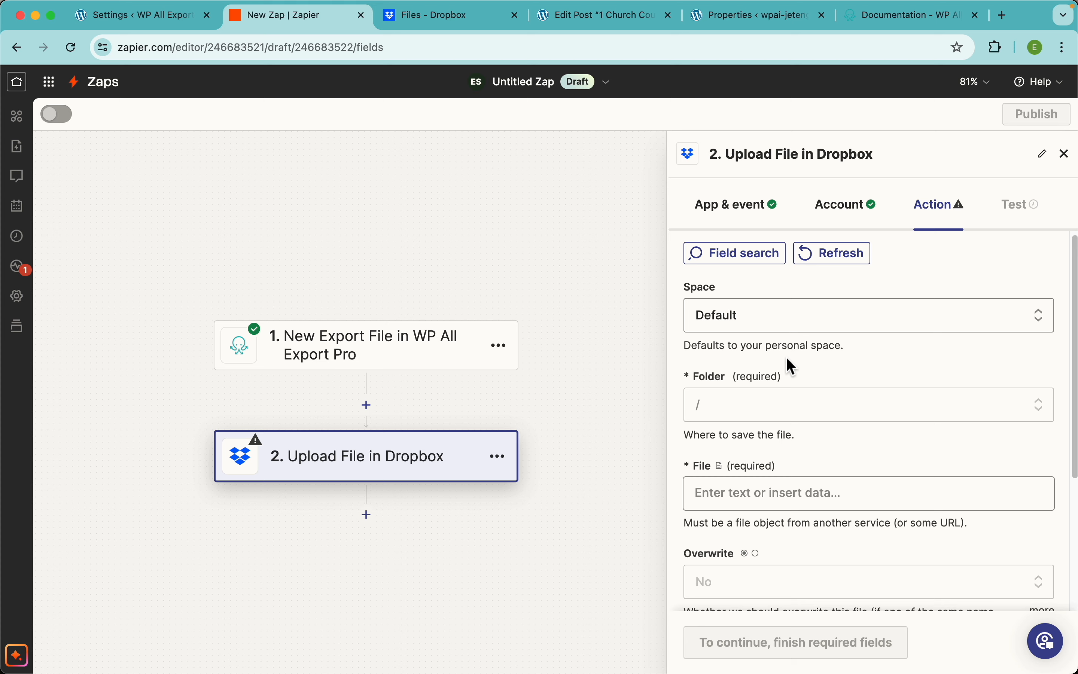
pyautogui.scroll(-2, 786, 358)
pyautogui.click(1000, 330)
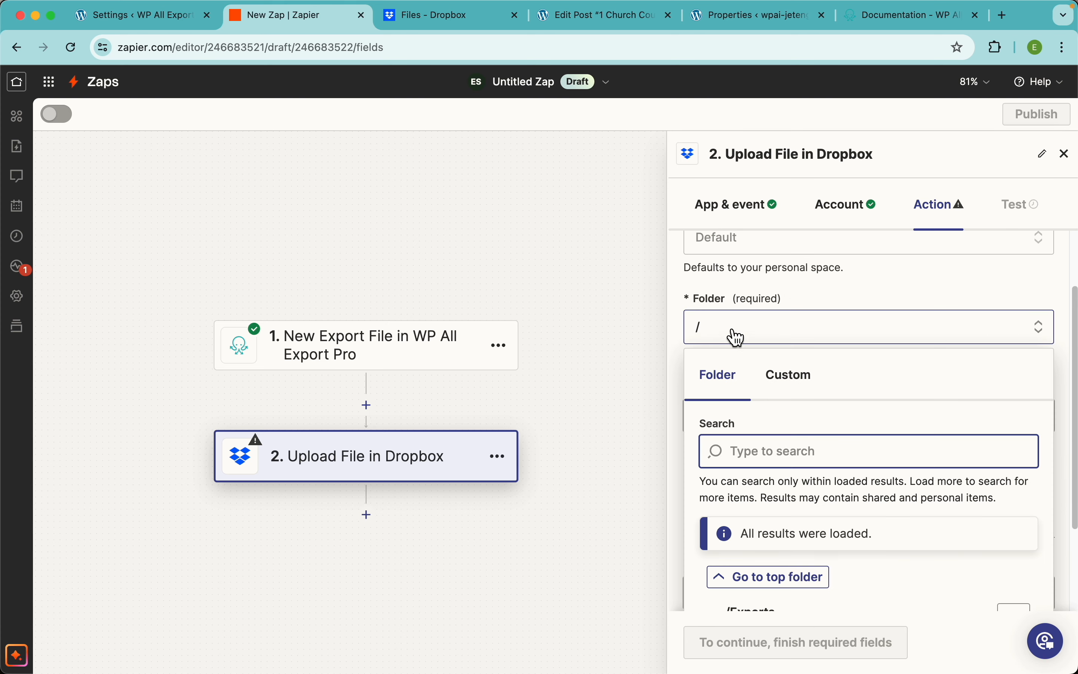
pyautogui.scroll(-3, 812, 474)
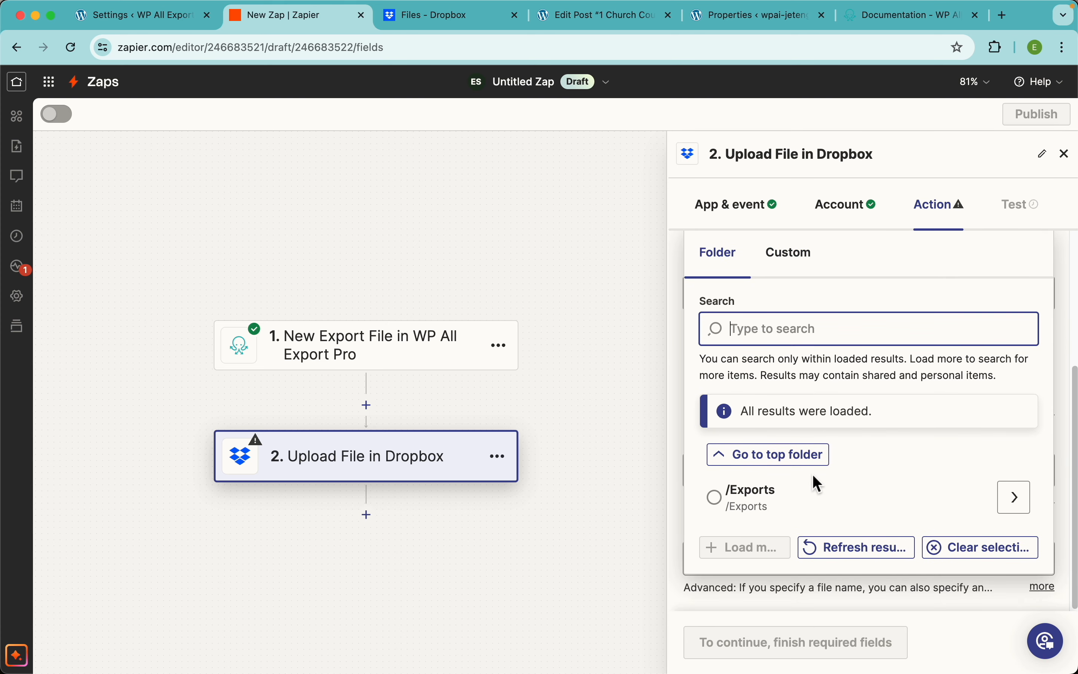
pyautogui.click(740, 504)
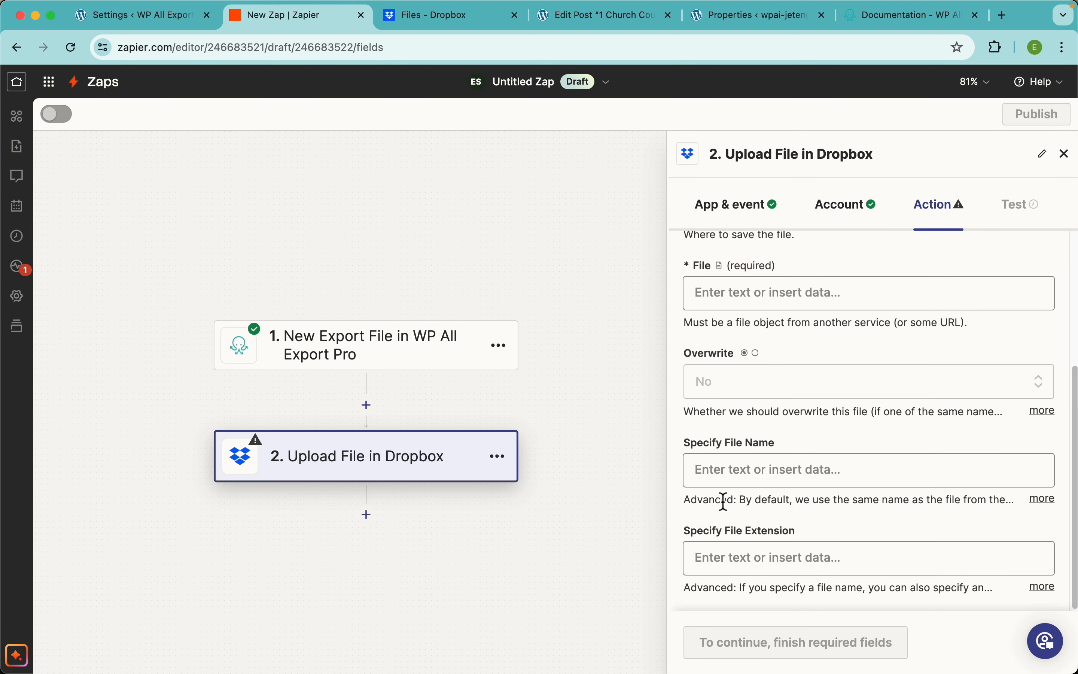
pyautogui.click(423, 25)
pyautogui.click(276, 360)
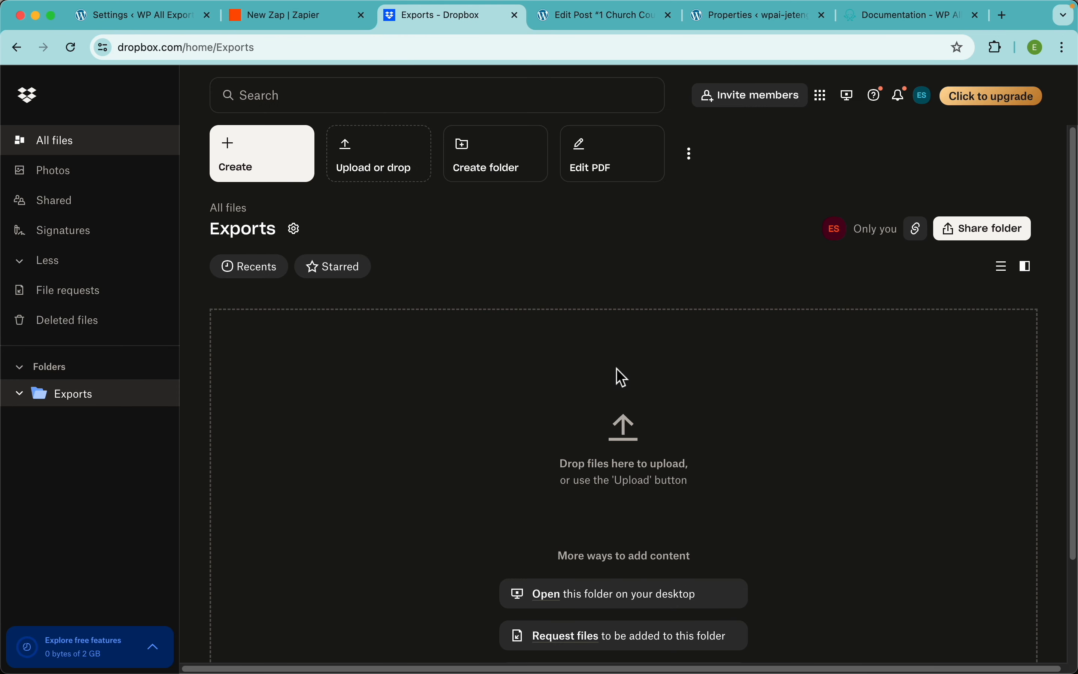
pyautogui.click(295, 24)
# Step: Set Overwrite to False and map the File Name to the trigger's Export Name
pyautogui.click(830, 401)
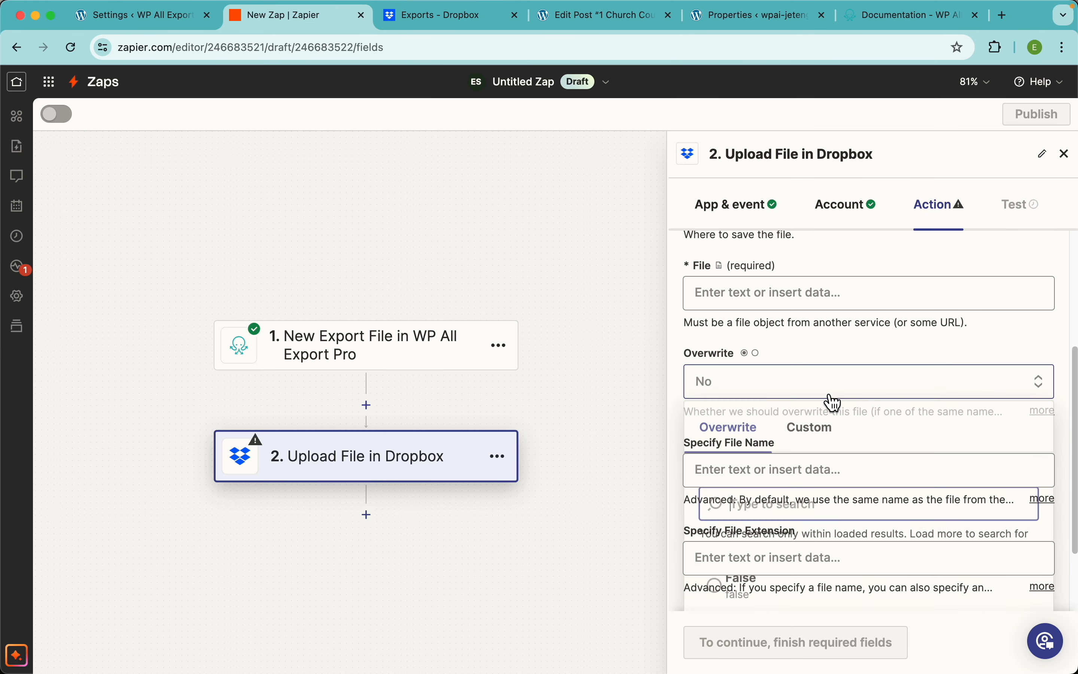
pyautogui.scroll(-2, 824, 508)
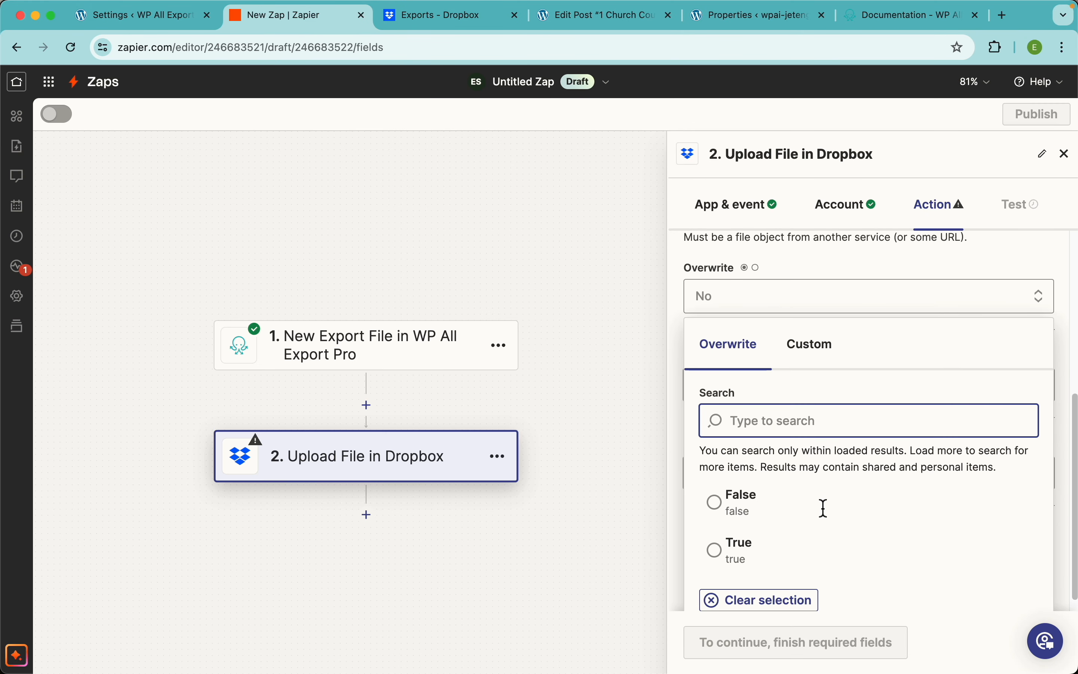
pyautogui.click(757, 493)
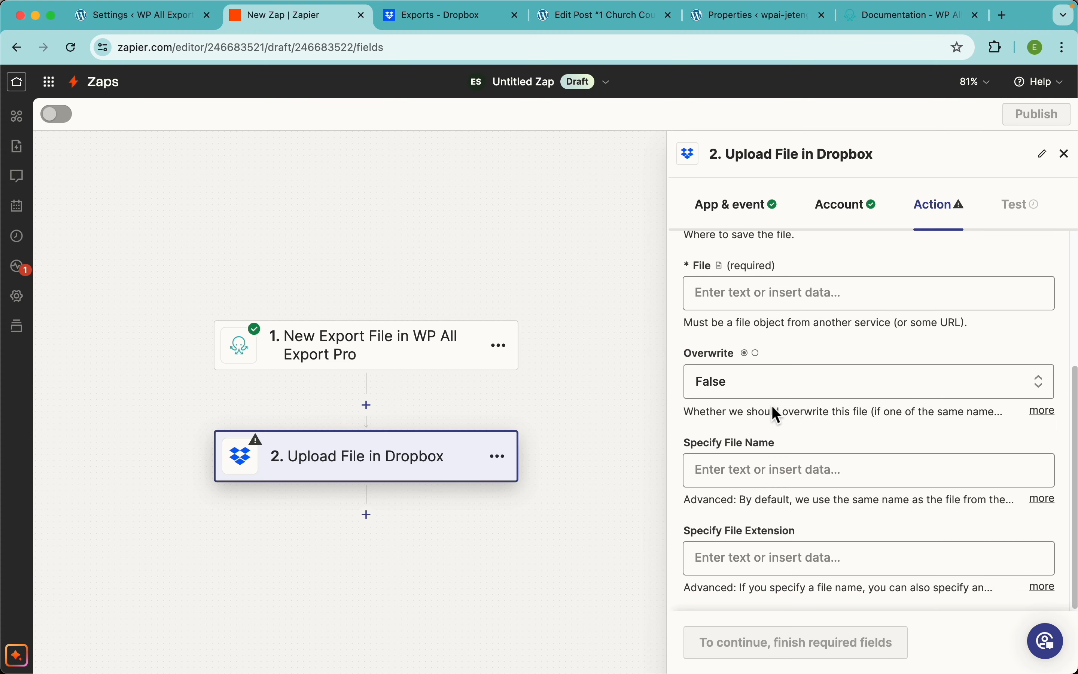
pyautogui.click(753, 473)
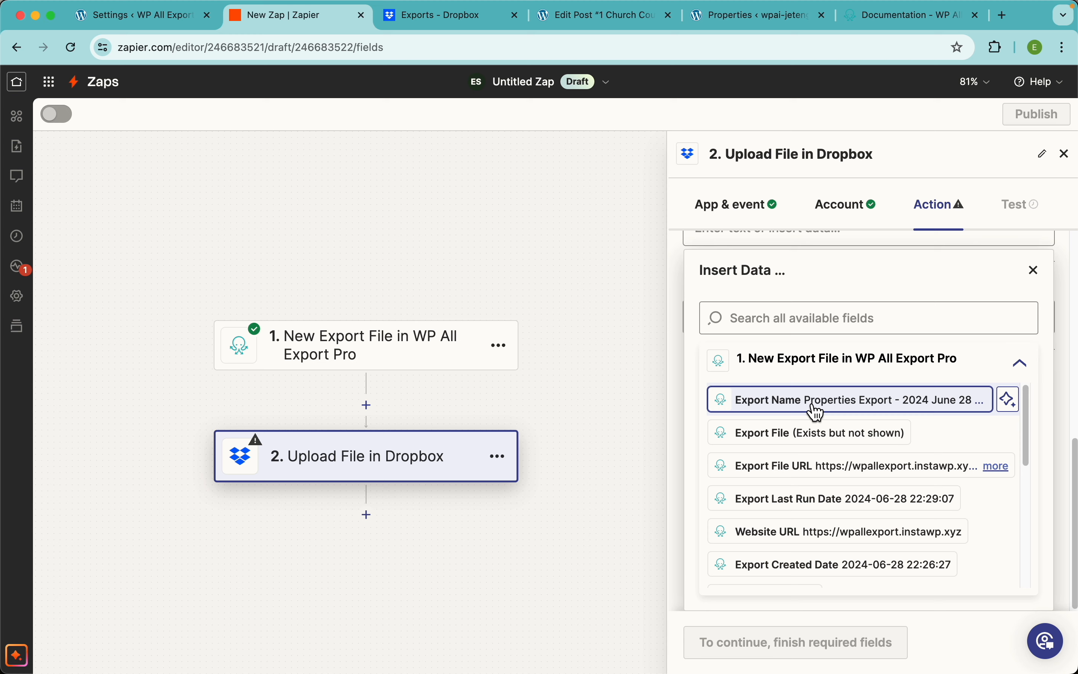
pyautogui.click(817, 410)
pyautogui.scroll(2, 830, 356)
pyautogui.click(844, 334)
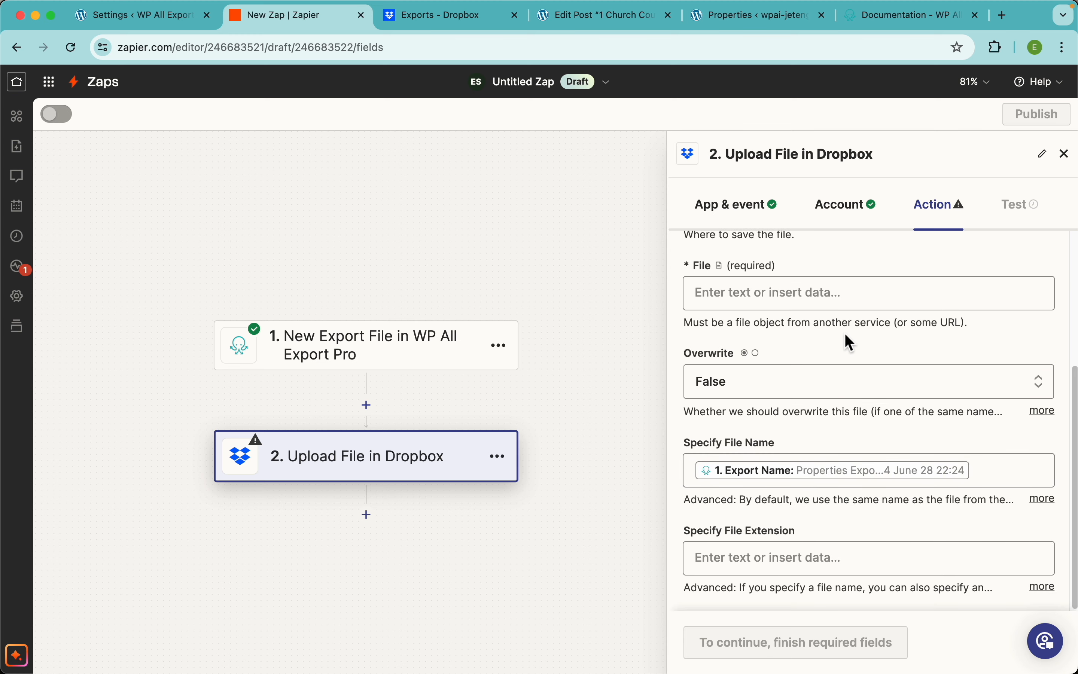
# Step: Map the Extension to File Type (csv) and the File to the Export File
pyautogui.click(777, 557)
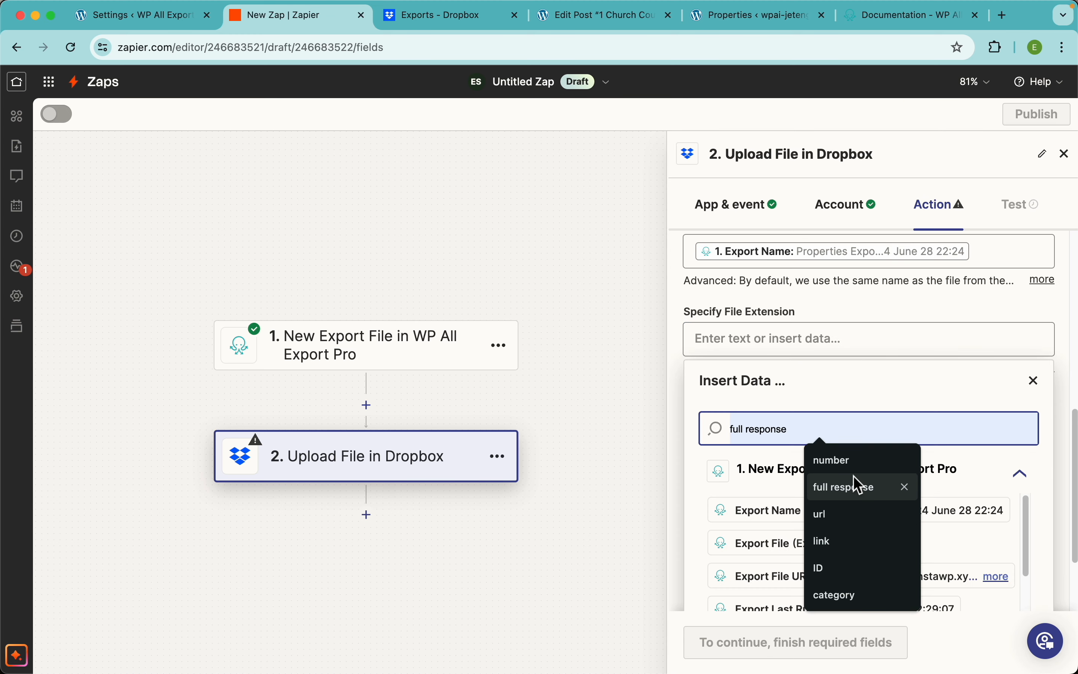
pyautogui.scroll(-3, 815, 543)
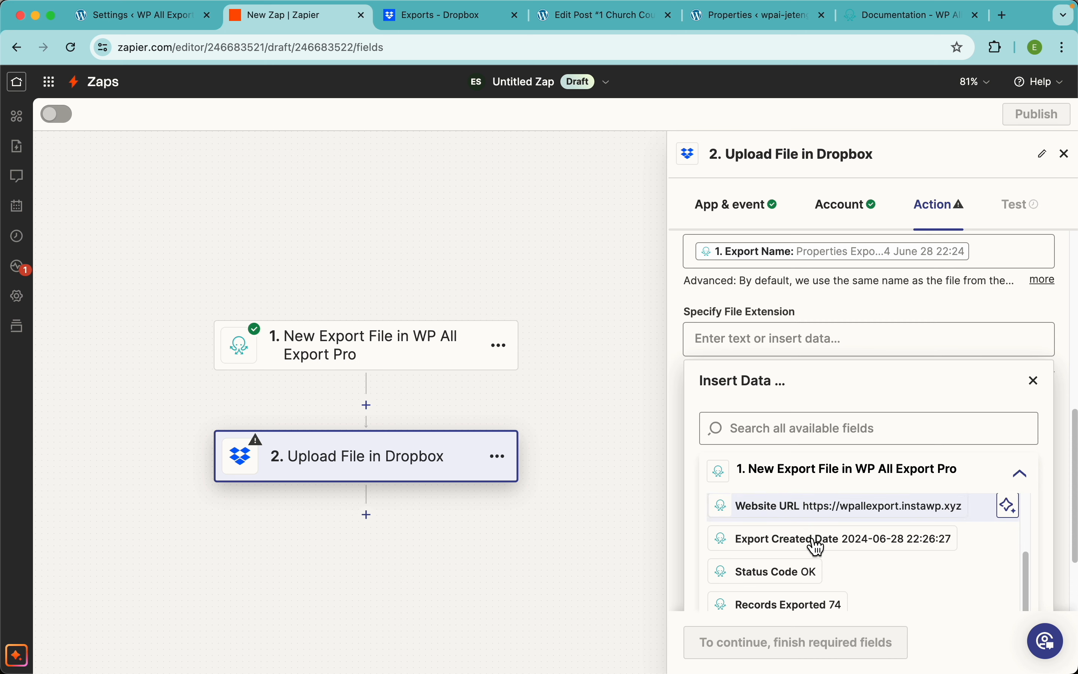
pyautogui.scroll(-4, 818, 547)
pyautogui.click(771, 583)
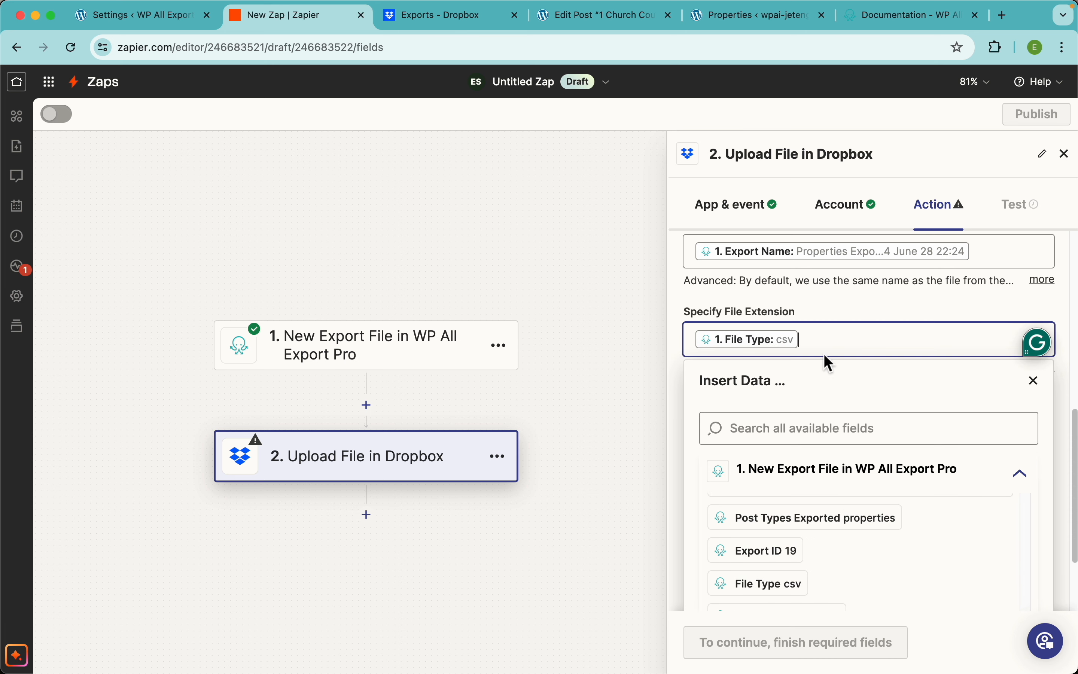
pyautogui.click(846, 313)
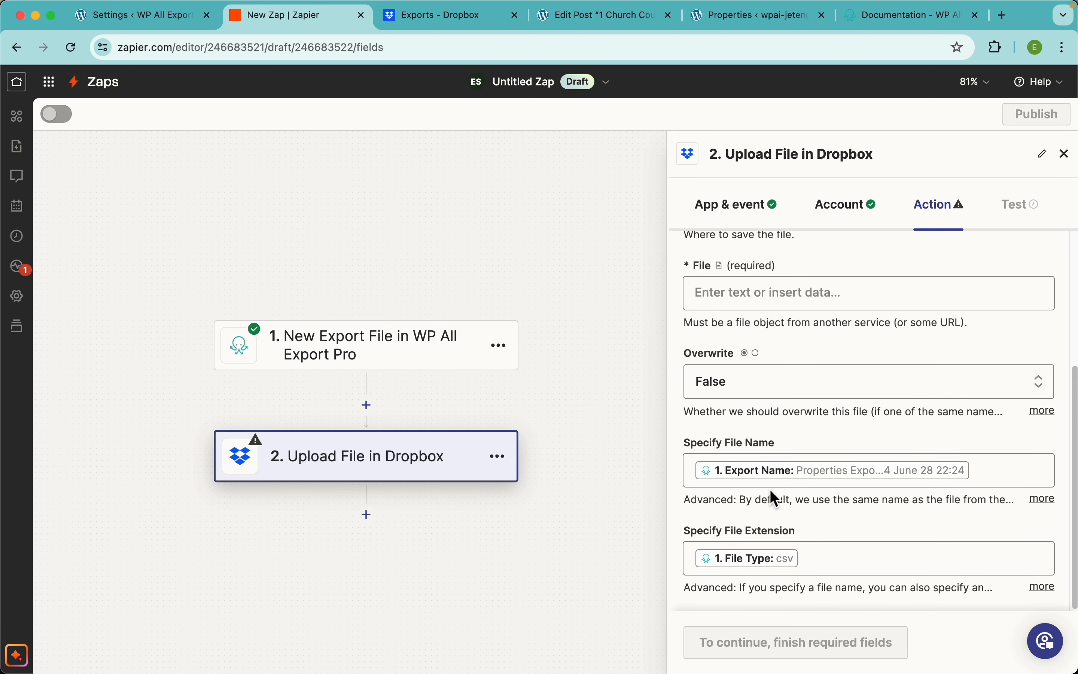
pyautogui.scroll(5, 820, 516)
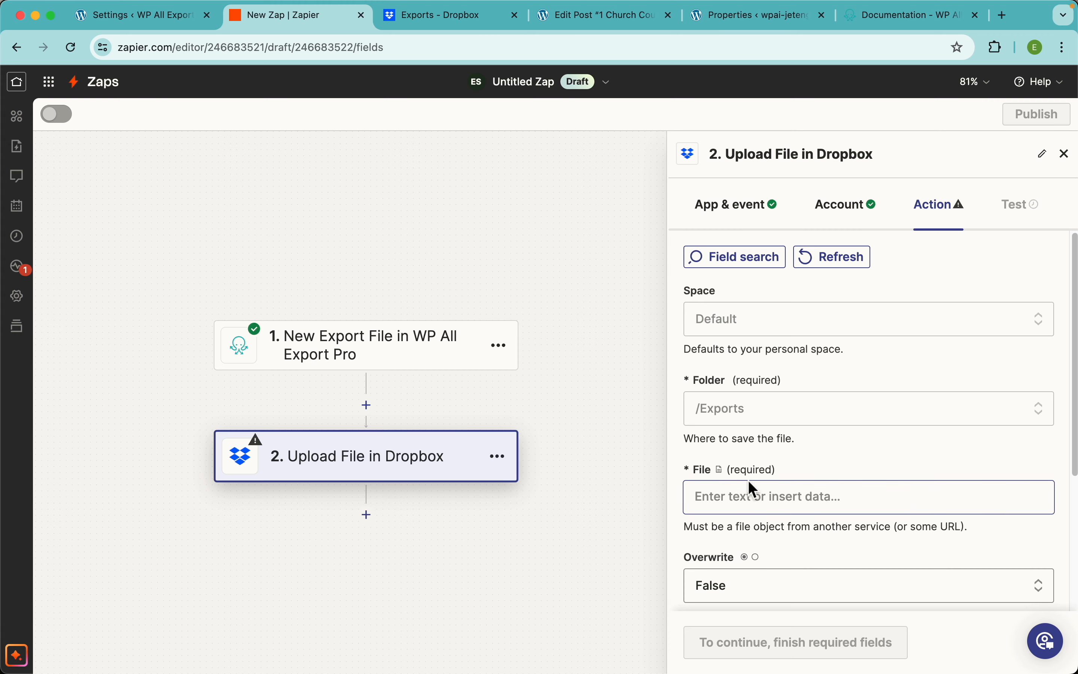
pyautogui.click(788, 503)
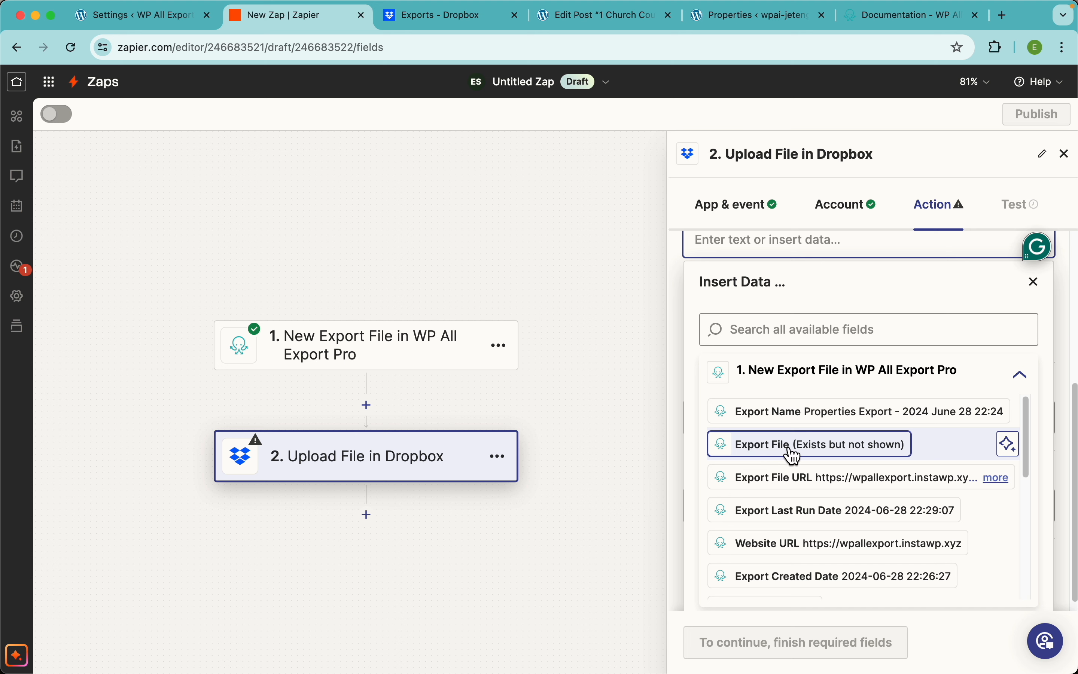
pyautogui.click(762, 452)
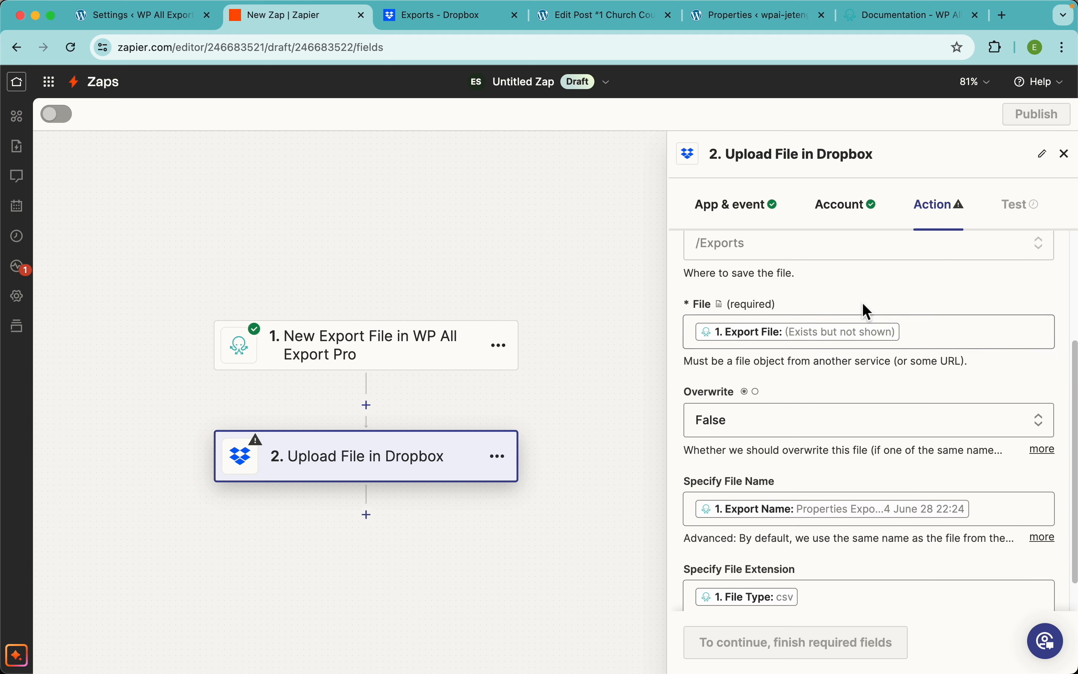
pyautogui.scroll(-1, 808, 576)
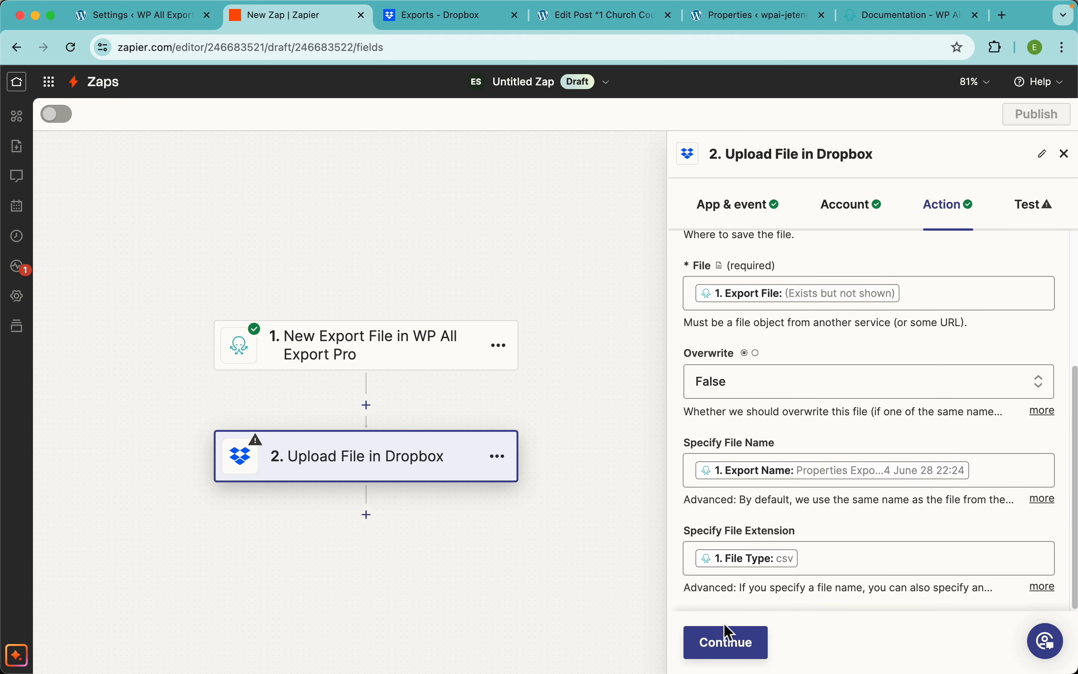
# Step: Check the Manage Exports list and the empty Dropbox Exports folder, then test the upload step
pyautogui.click(737, 650)
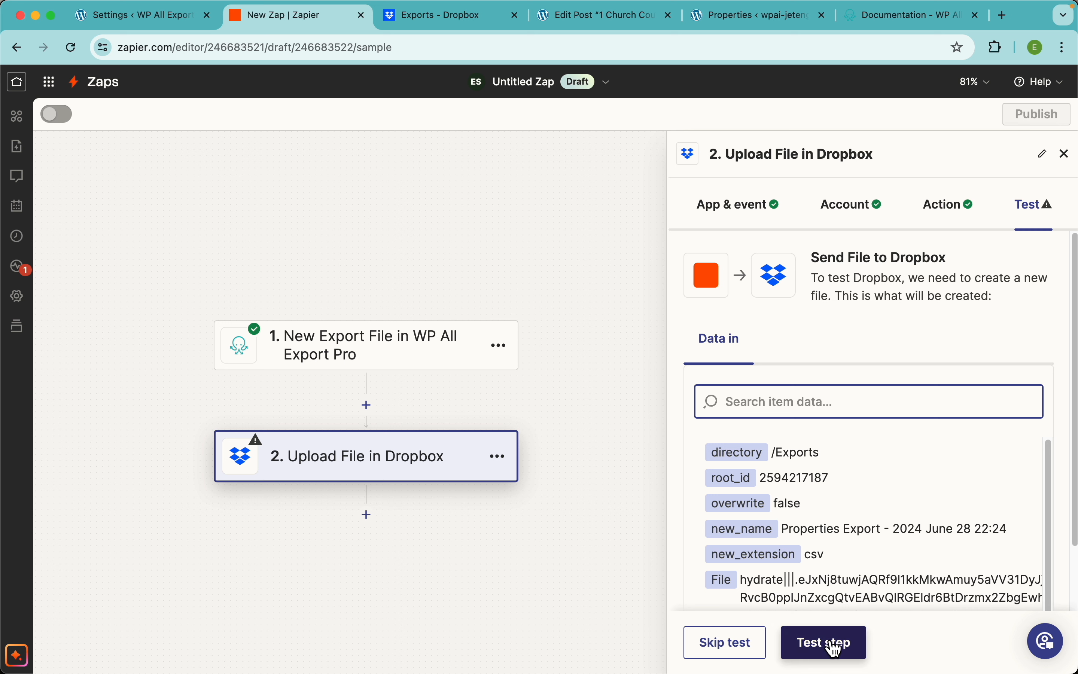
pyautogui.click(160, 17)
pyautogui.click(50, 577)
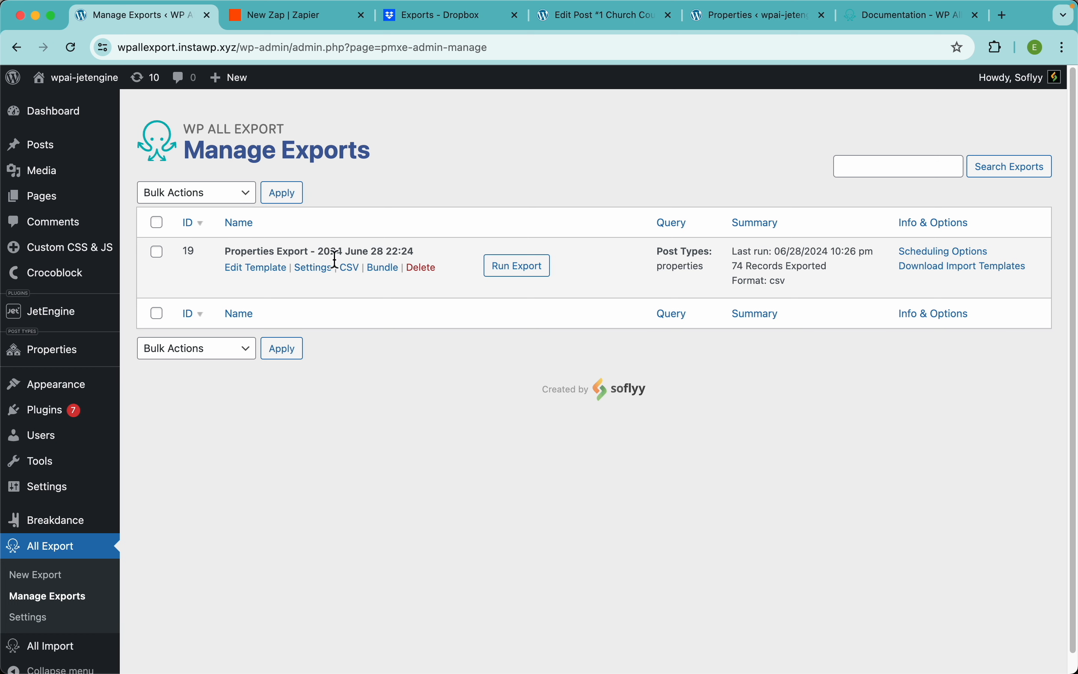
pyautogui.click(443, 20)
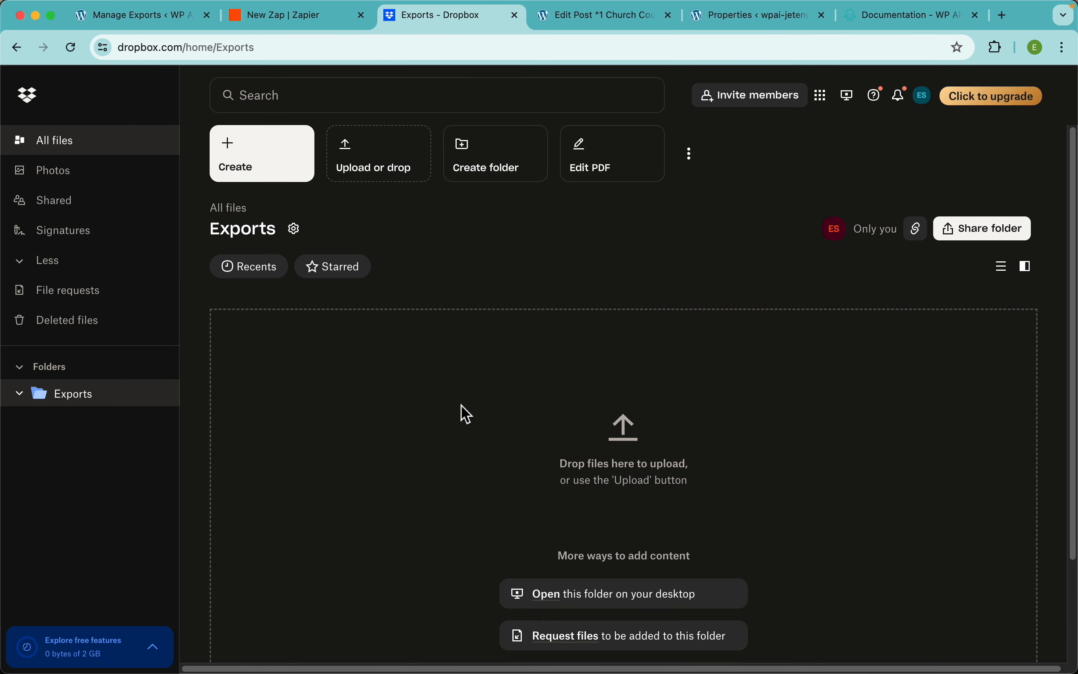
pyautogui.click(319, 20)
pyautogui.click(837, 650)
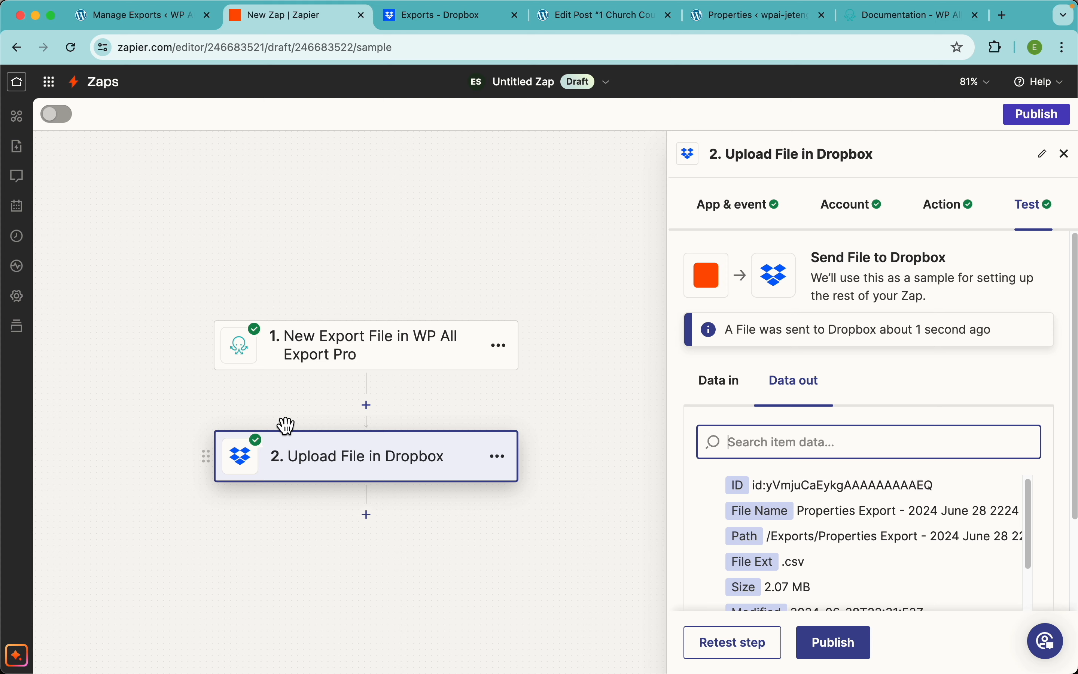
# Step: Preview the uploaded Properties Export CSV in Dropbox's Exports folder and scroll through its data
pyautogui.click(424, 22)
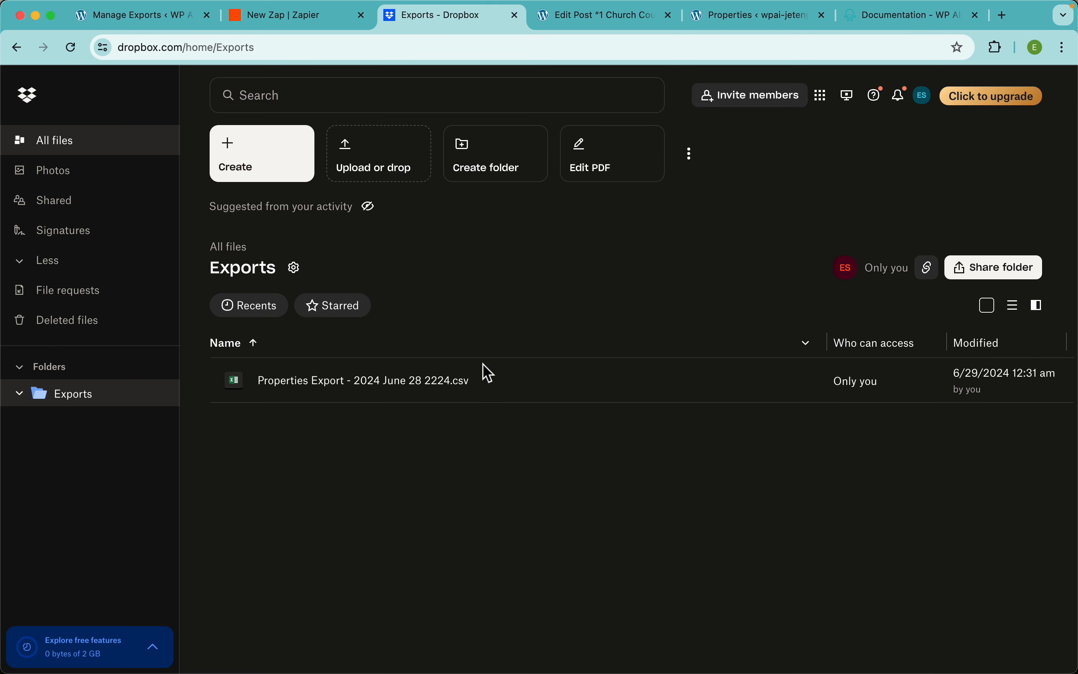
pyautogui.click(337, 384)
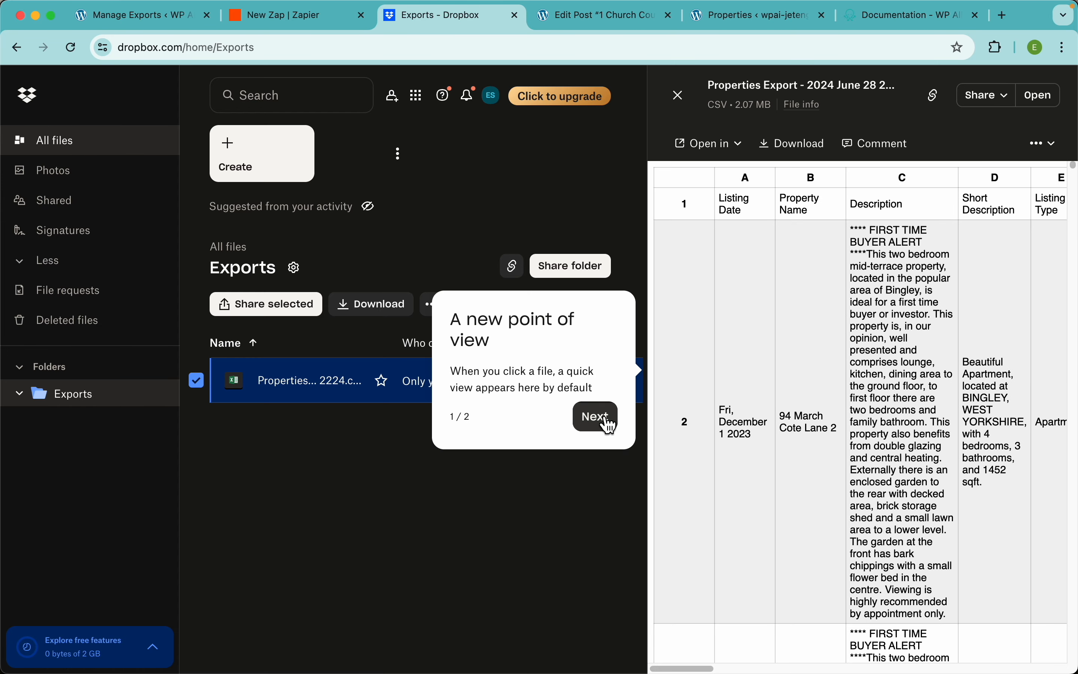
pyautogui.click(608, 420)
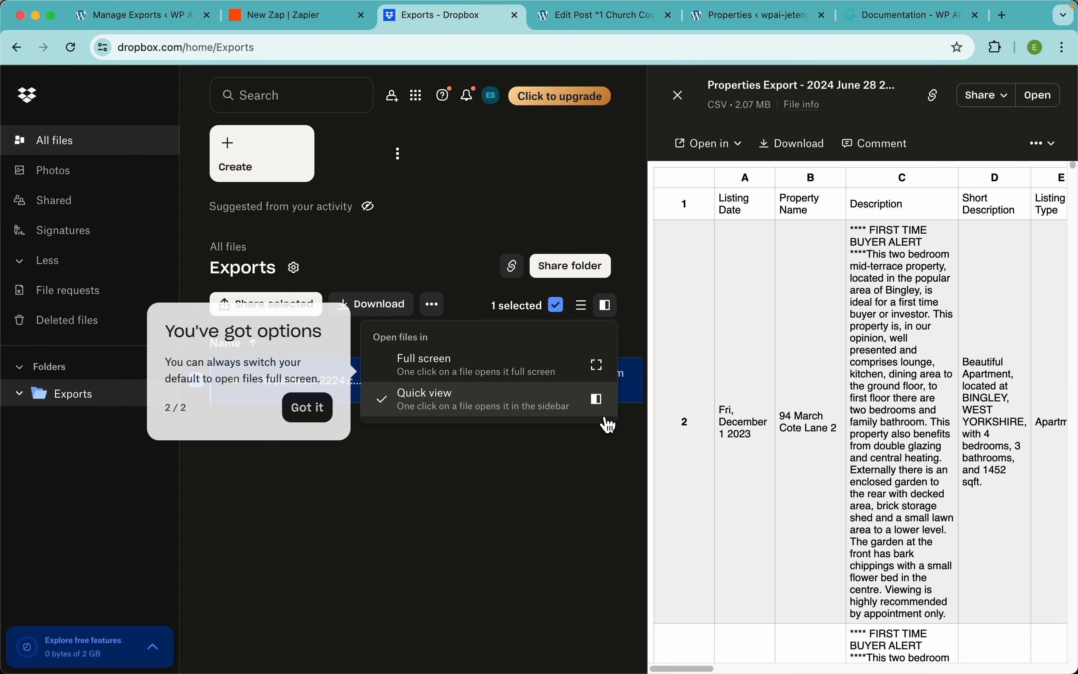
pyautogui.click(326, 407)
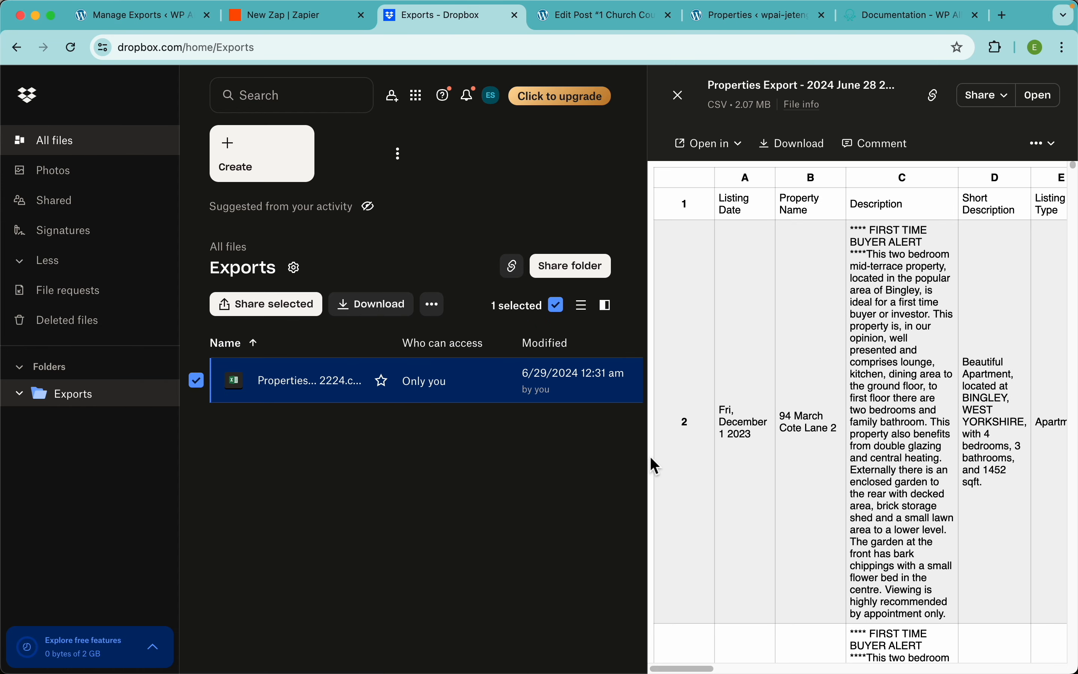
pyautogui.click(1032, 99)
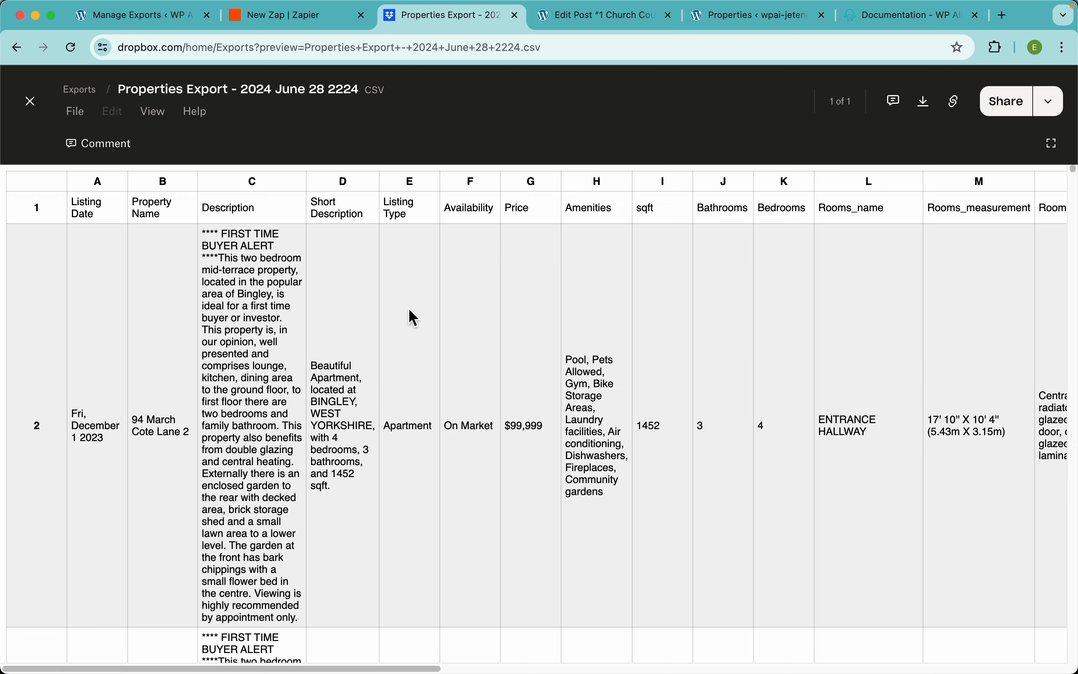
pyautogui.click(409, 343)
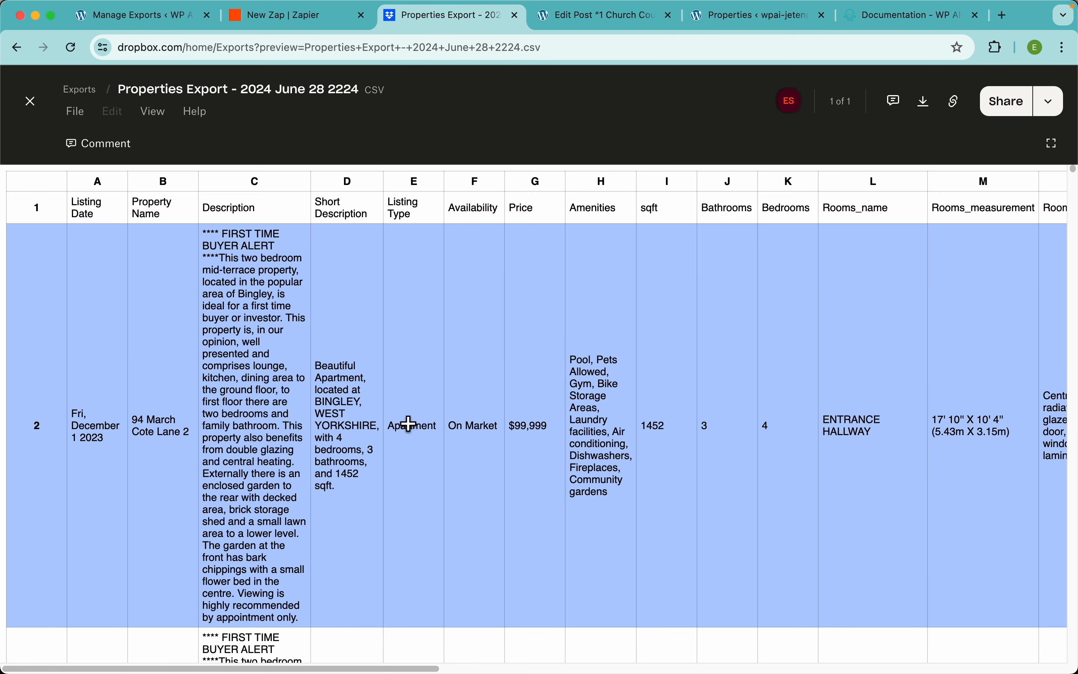
pyautogui.hscroll(1, 643, 408)
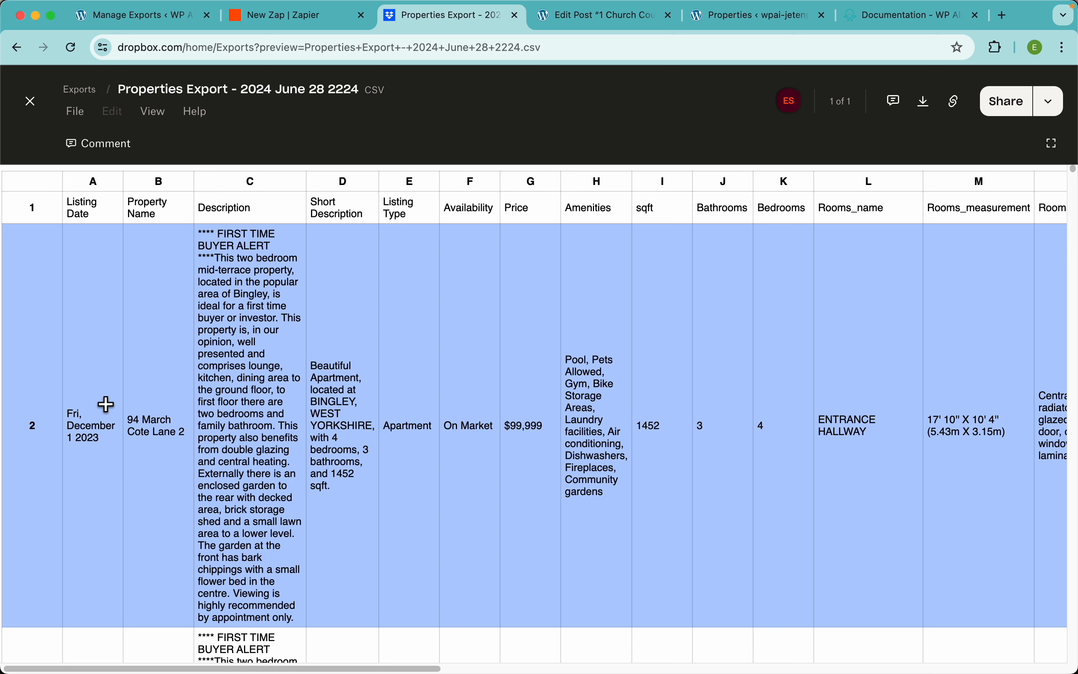
pyautogui.click(149, 205)
pyautogui.hscroll(7, 500, 337)
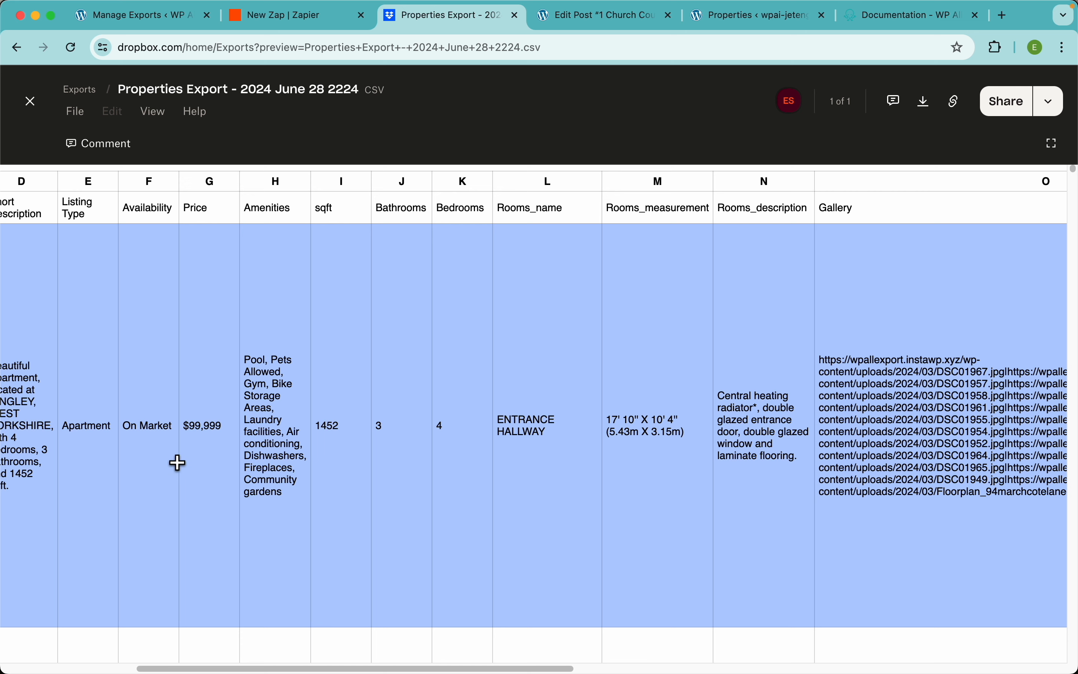
pyautogui.hscroll(15, 457, 399)
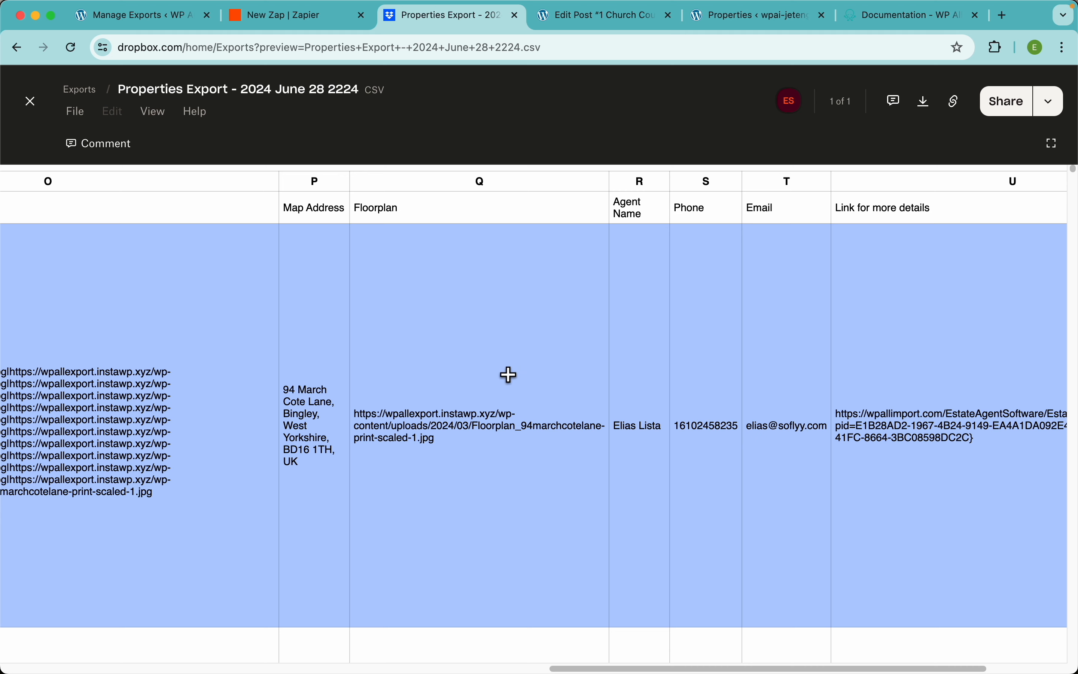
pyautogui.hscroll(5, 509, 375)
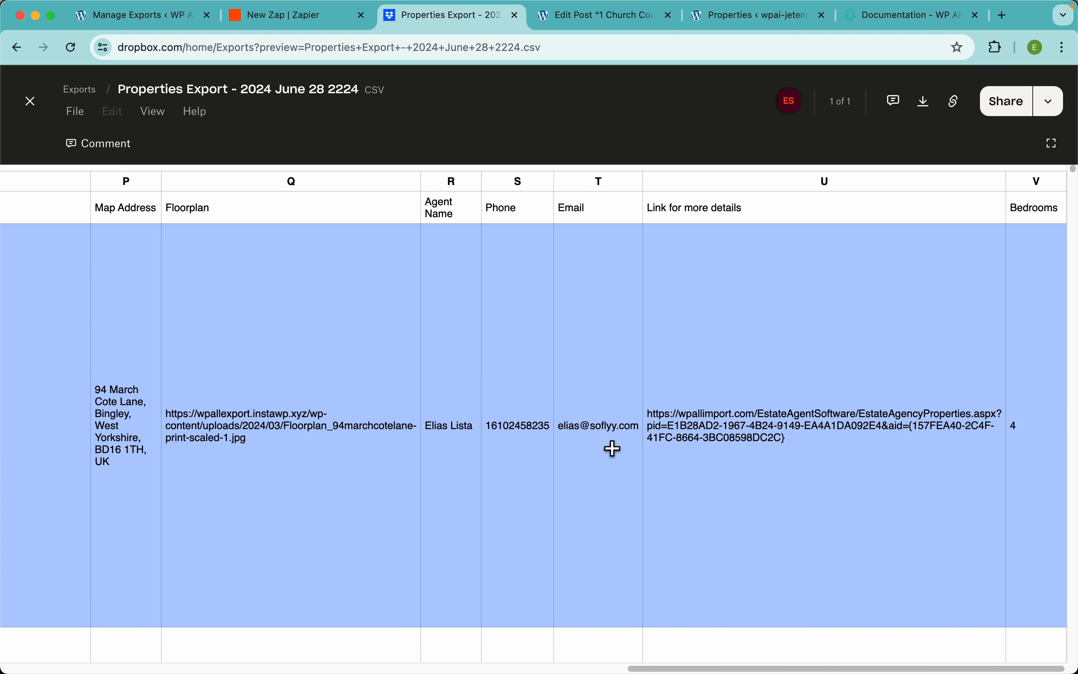
pyautogui.press('Escape')
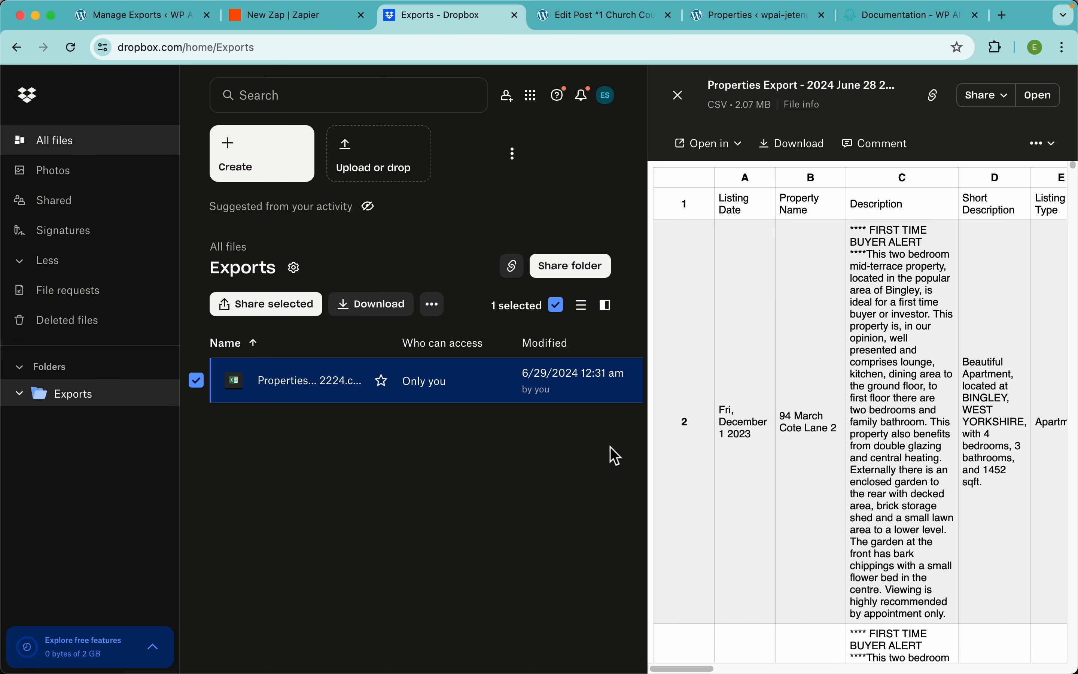
# Step: Delete 'Properties Export - 2024 June 28 2224.csv' from Dropbox and return to Zapier
pyautogui.click(685, 105)
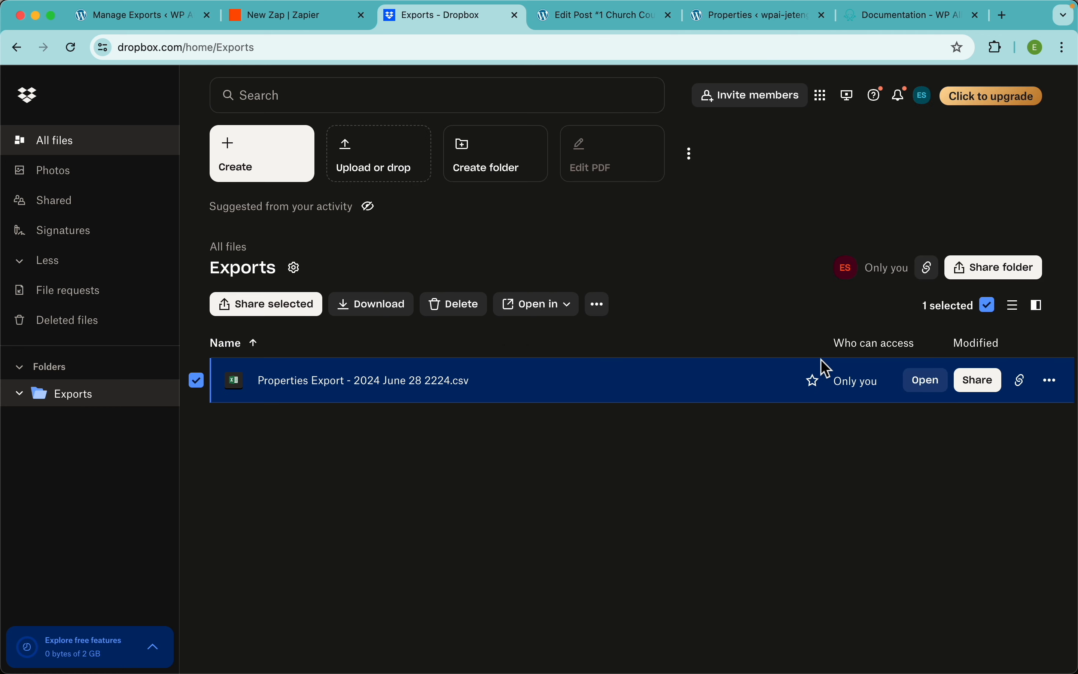
pyautogui.click(1052, 393)
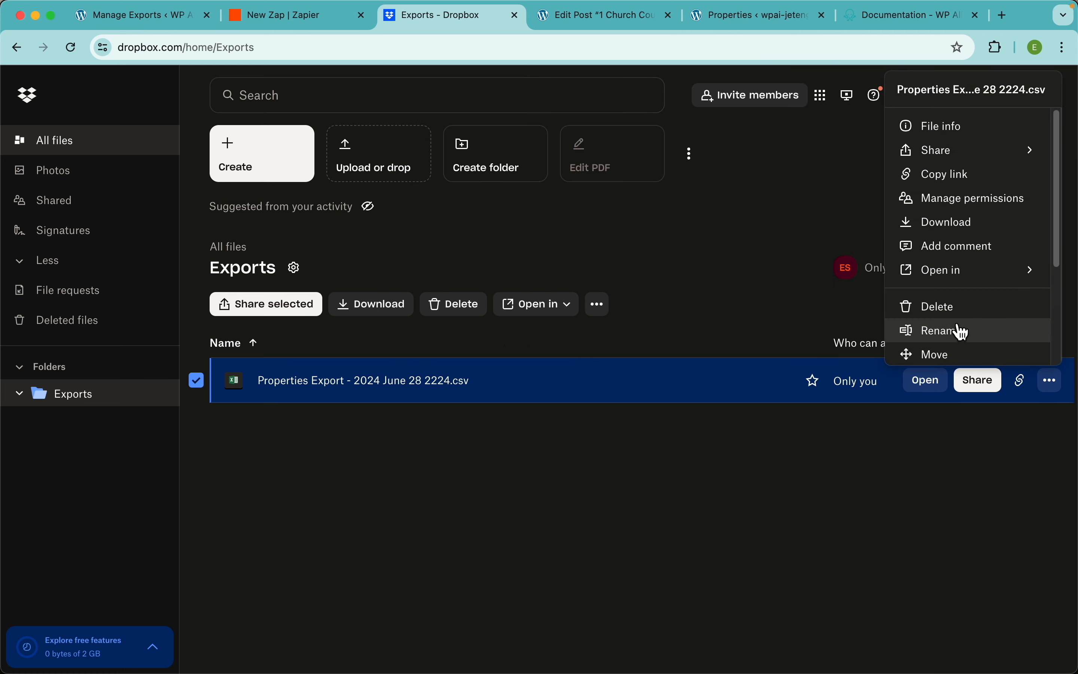
pyautogui.click(953, 305)
pyautogui.click(737, 413)
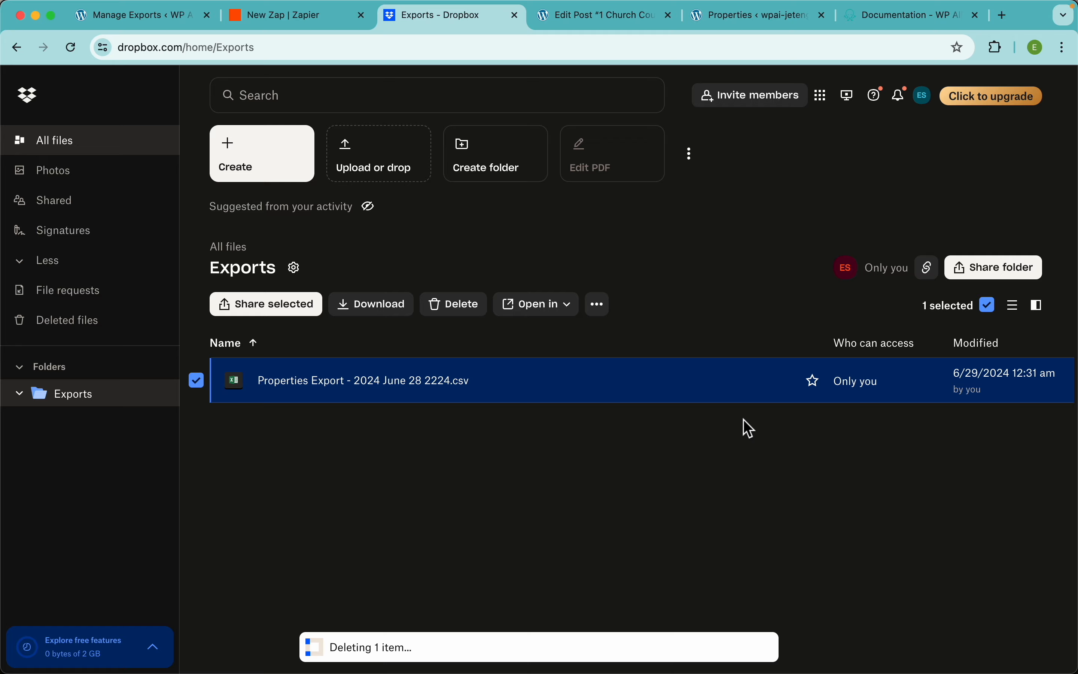
pyautogui.click(294, 17)
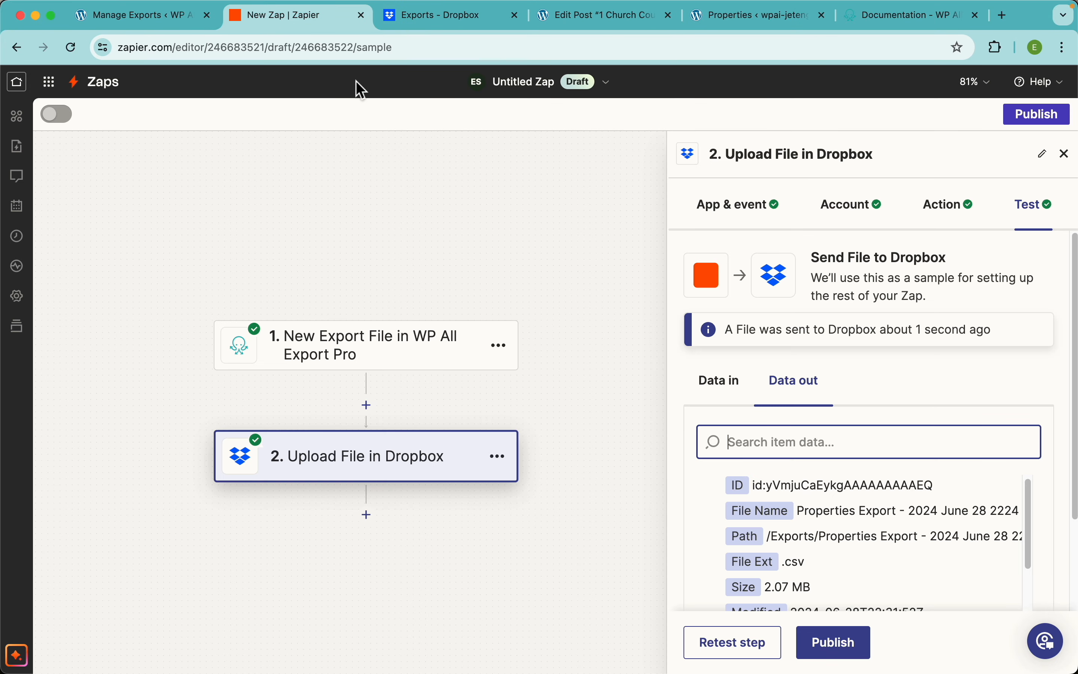
# Step: Publish the Zap live as v1, dismiss the confirmation, and return to Manage Exports
pyautogui.click(1037, 127)
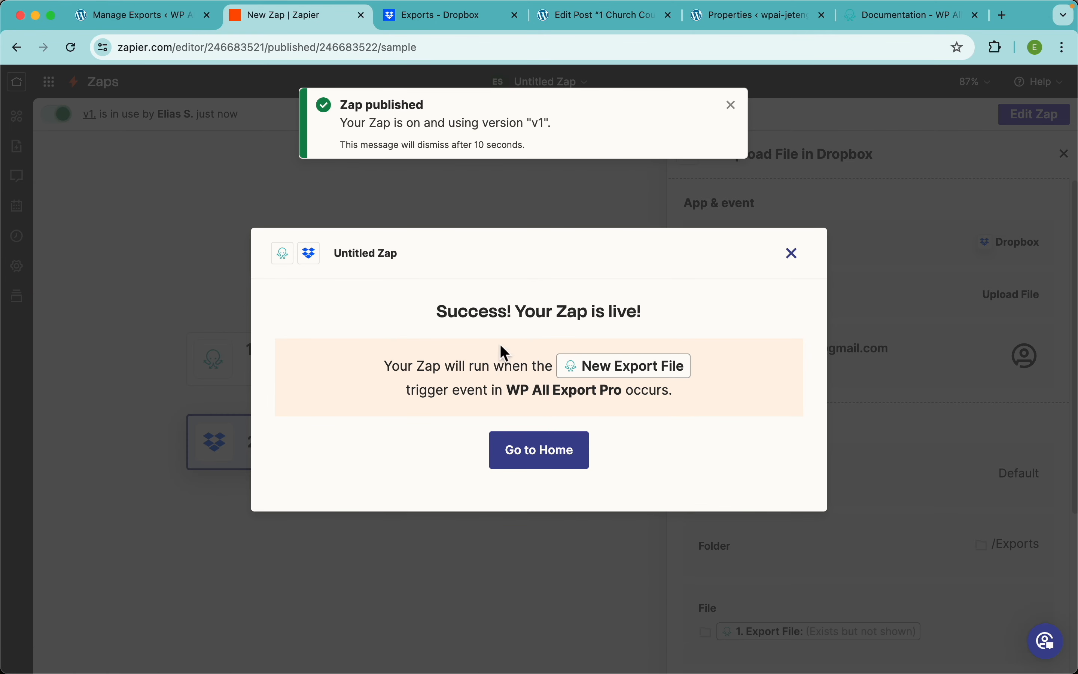
pyautogui.click(792, 255)
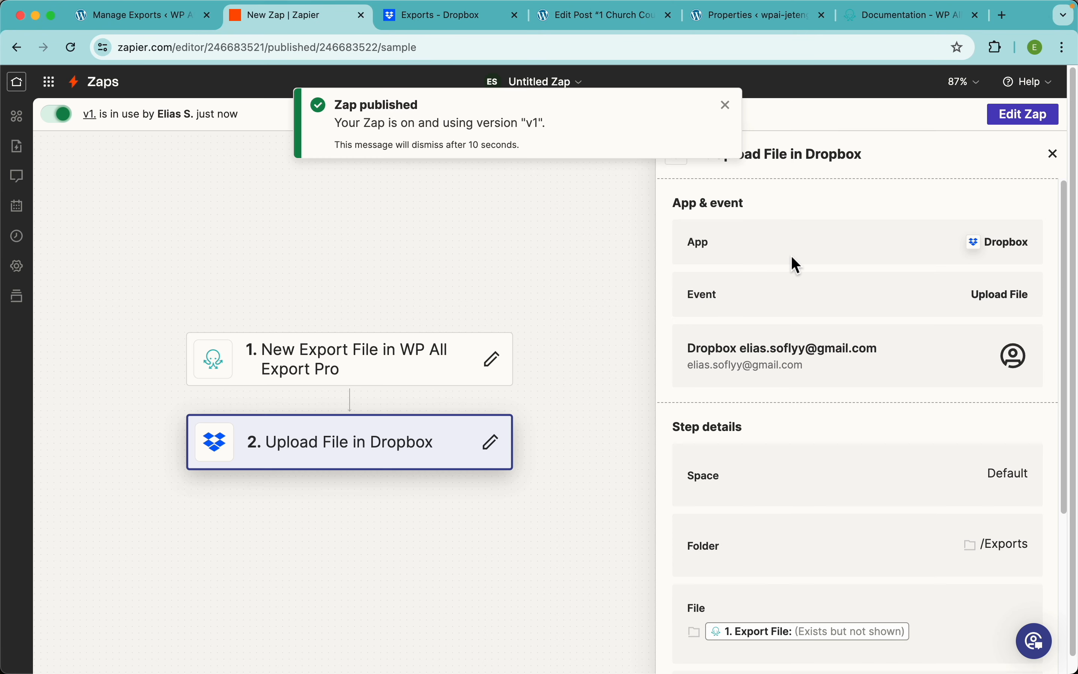
pyautogui.click(151, 21)
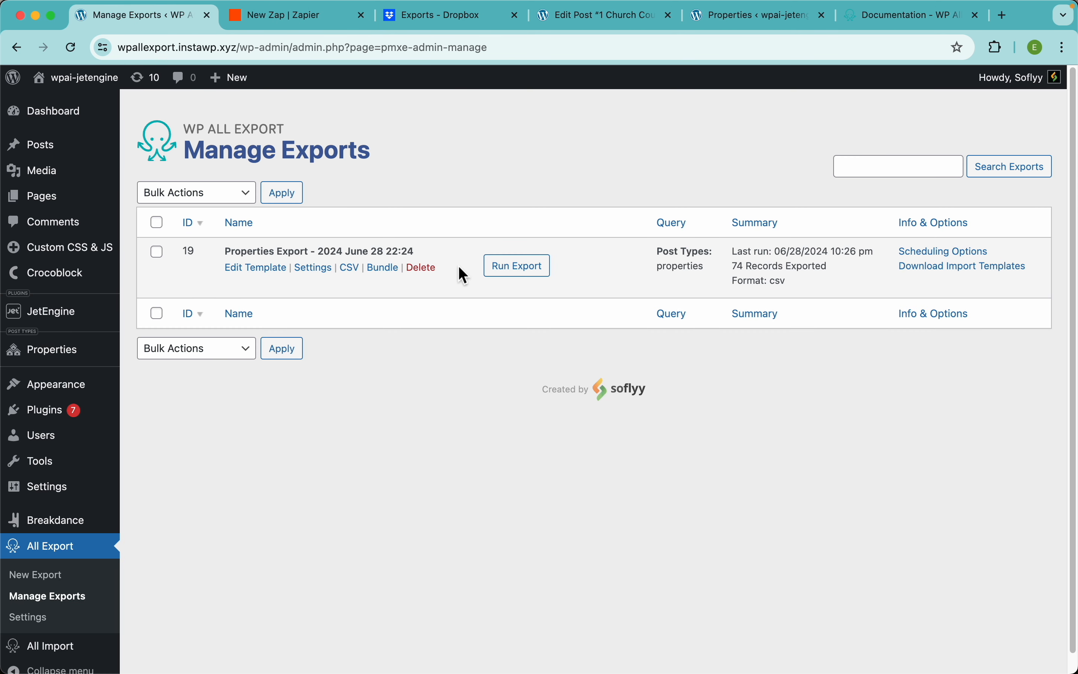
# Step: Rerun the Properties export to 74 records, then view the still-empty Dropbox Exports folder
pyautogui.click(538, 277)
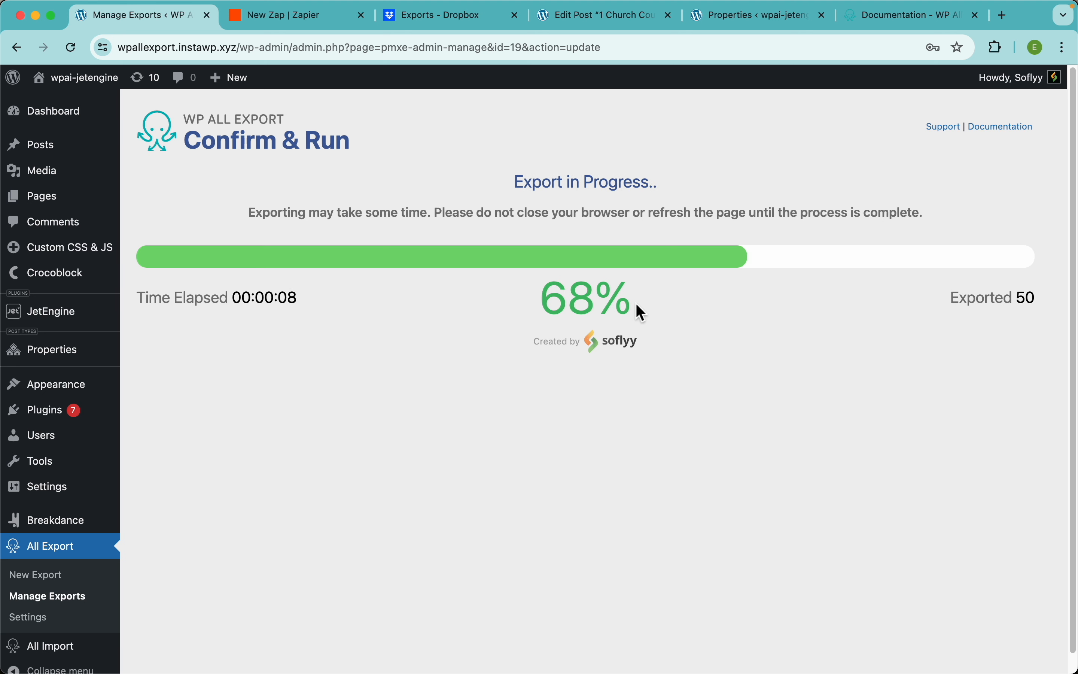
pyautogui.click(454, 34)
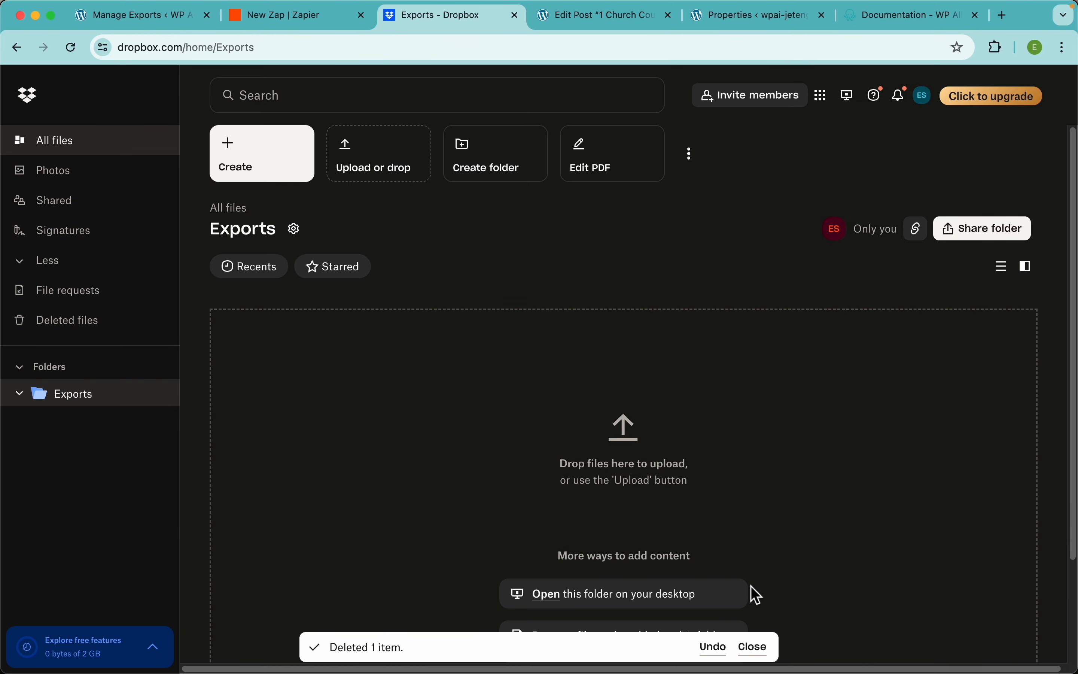
# Step: Dismiss the deleted-item notice and open the new 12:33 am Properties Export CSV in full preview
pyautogui.click(757, 648)
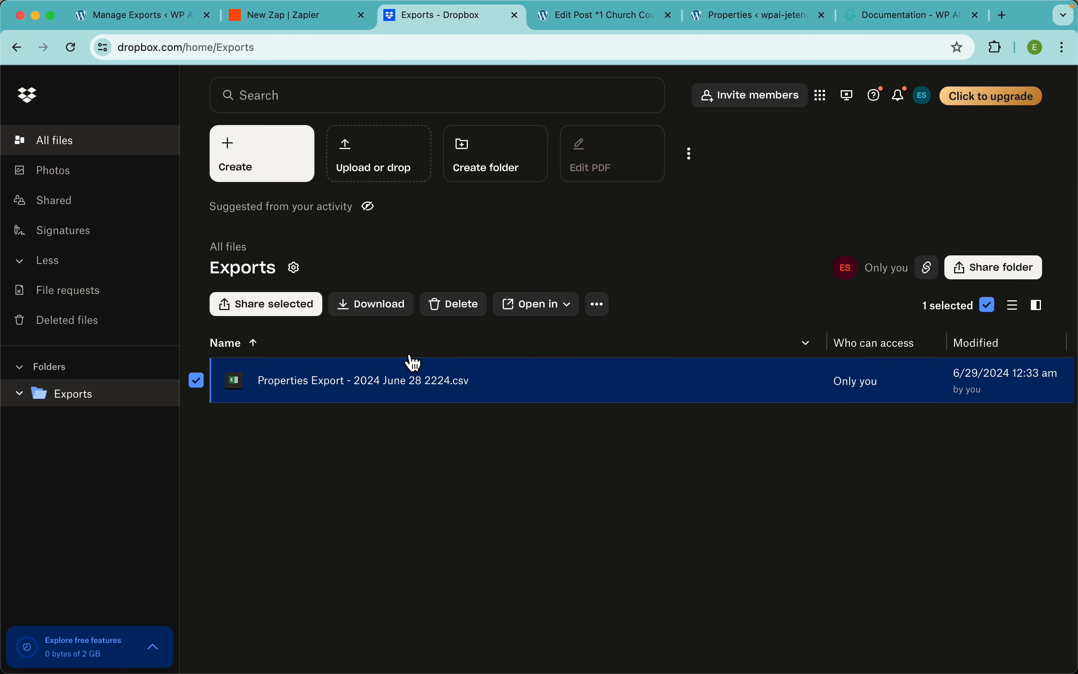
pyautogui.click(337, 390)
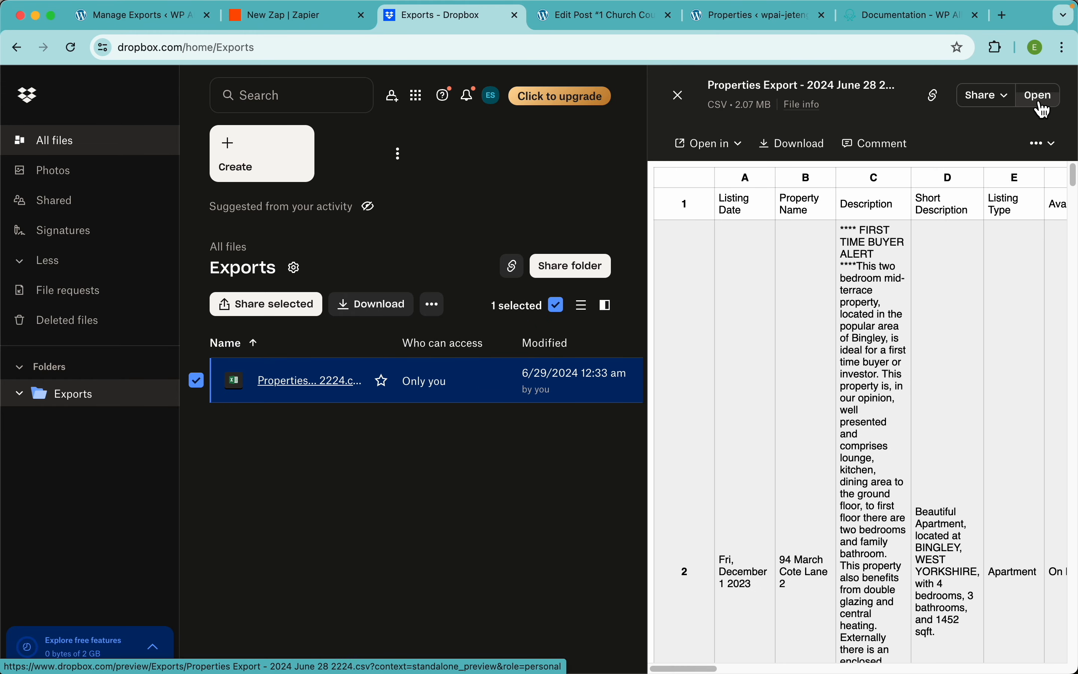
pyautogui.click(1039, 98)
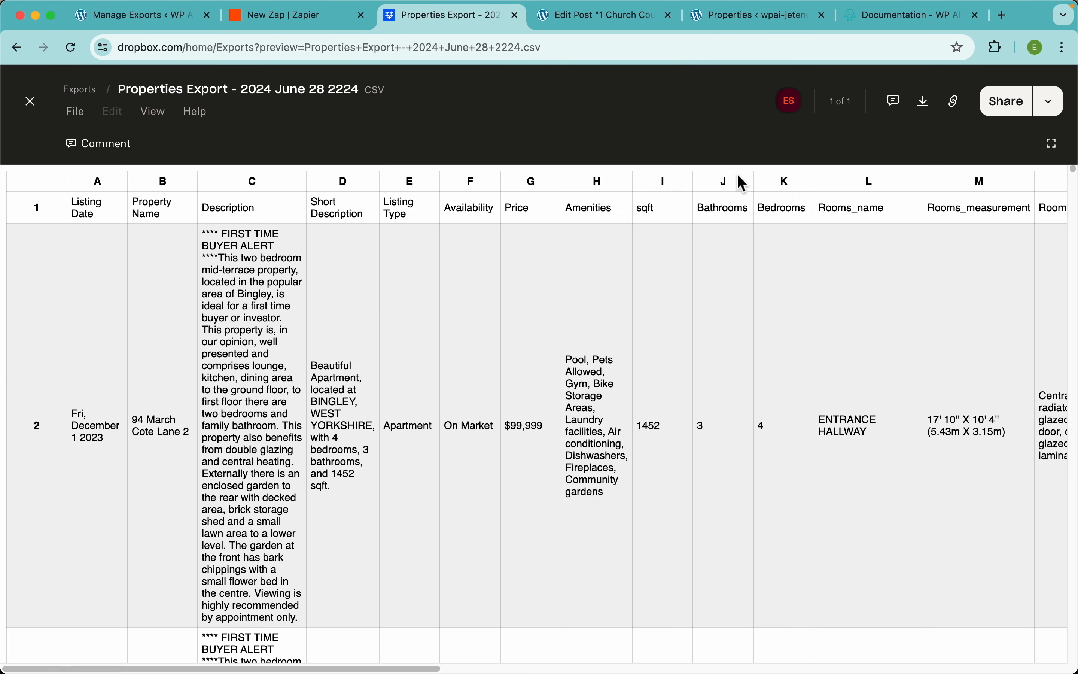
# Step: Scroll through the exported CSV's columns, then return to WP All Export's completed 74-record export
pyautogui.click(493, 379)
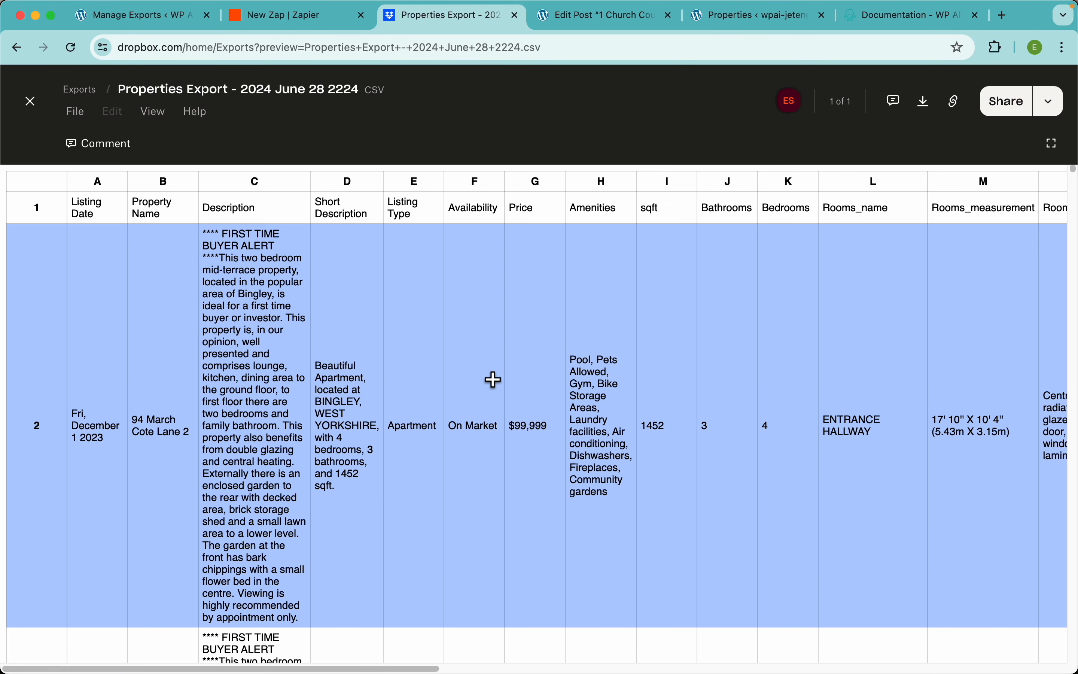
pyautogui.hscroll(20, 493, 379)
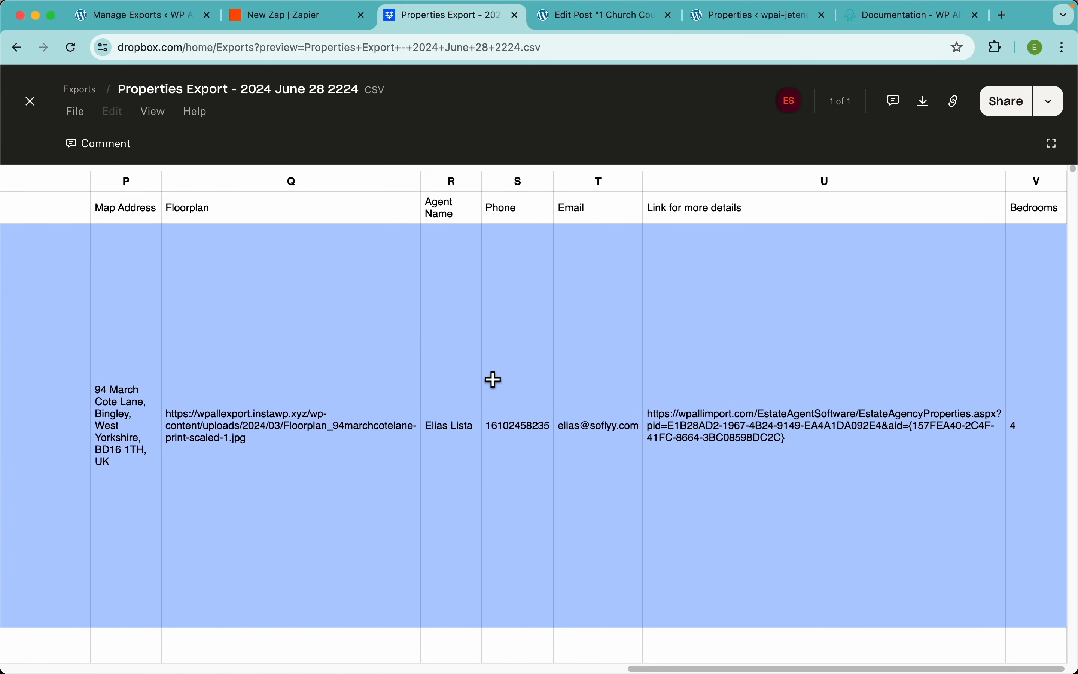
pyautogui.press('Escape')
pyautogui.click(1052, 96)
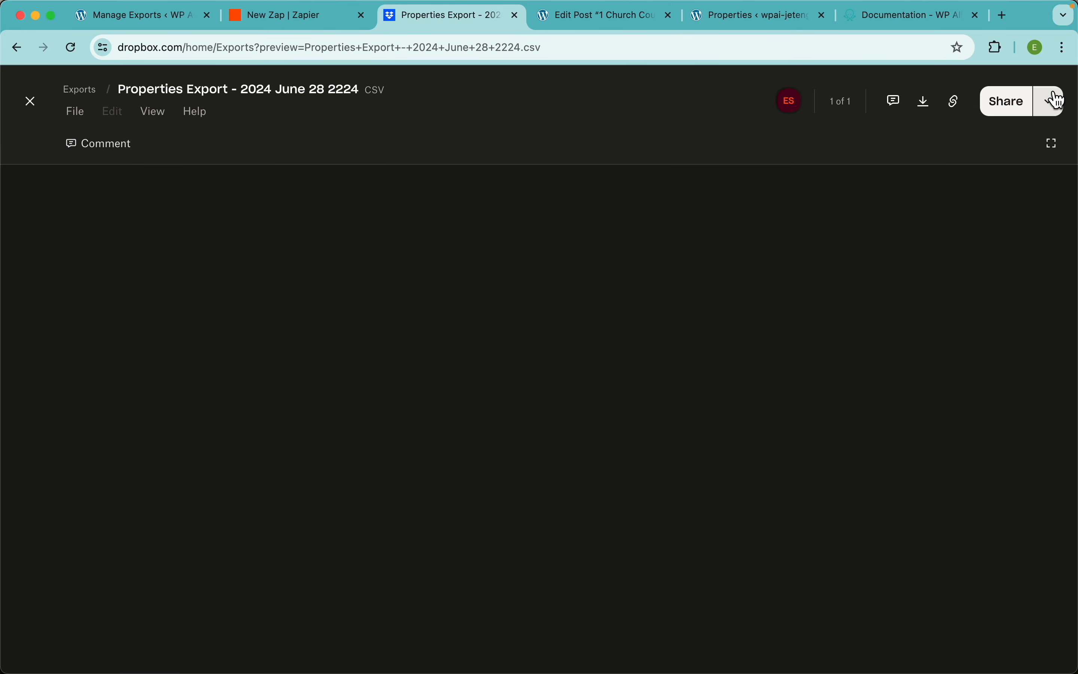
pyautogui.hscroll(10, 781, 350)
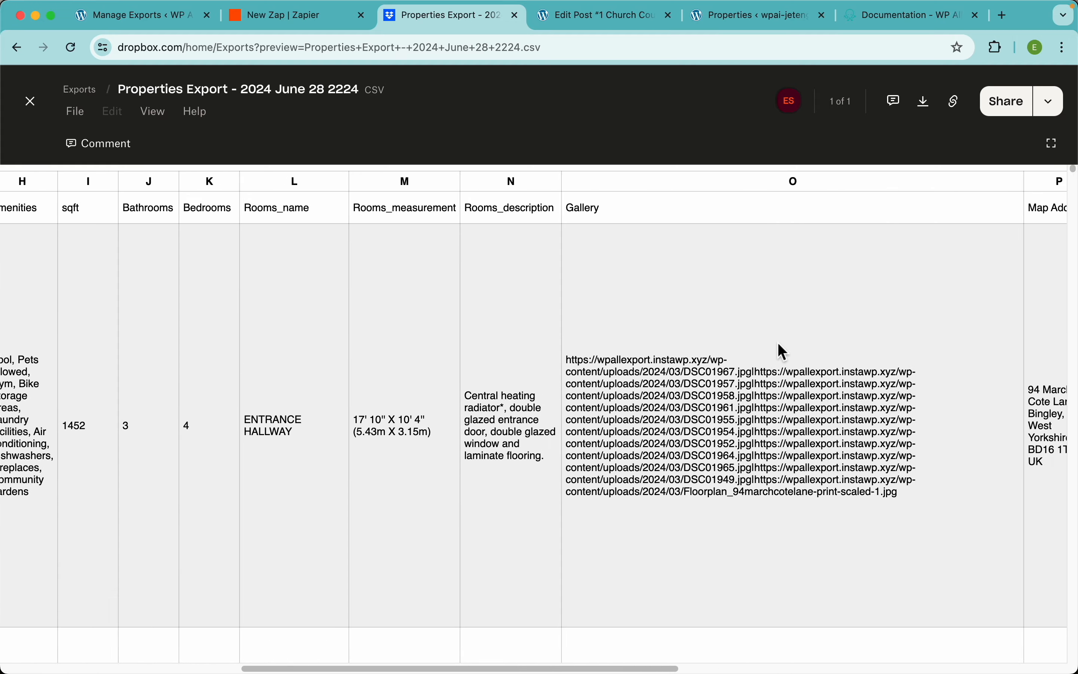
pyautogui.hscroll(5, 780, 350)
pyautogui.click(778, 345)
pyautogui.hscroll(10, 780, 343)
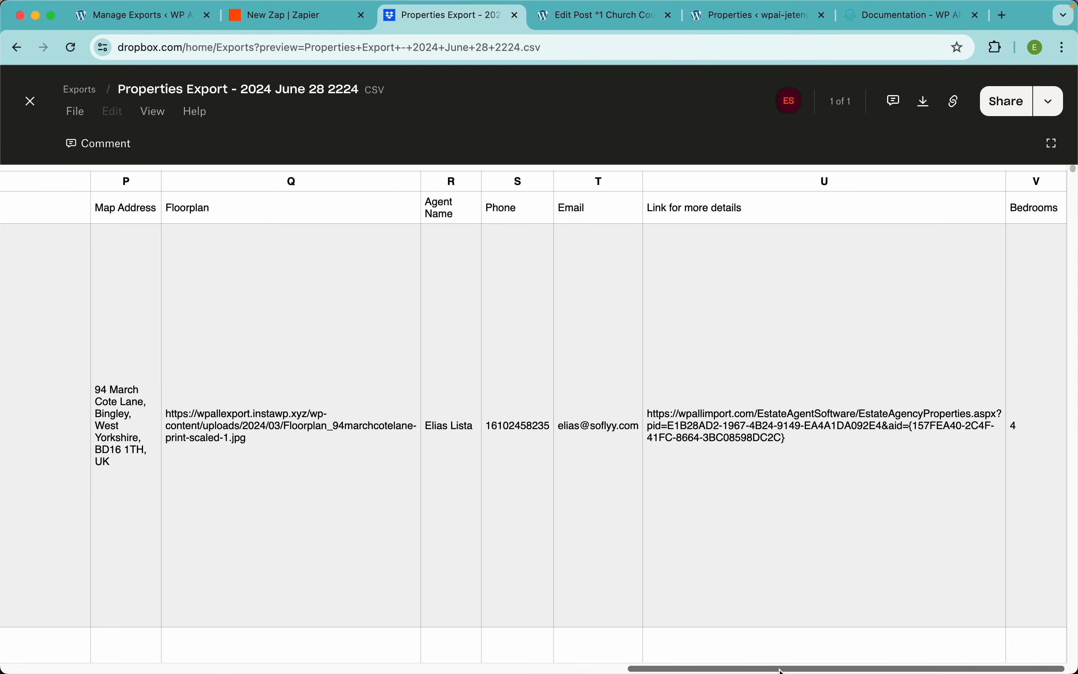
pyautogui.moveTo(780, 668); pyautogui.dragTo(544, 647)
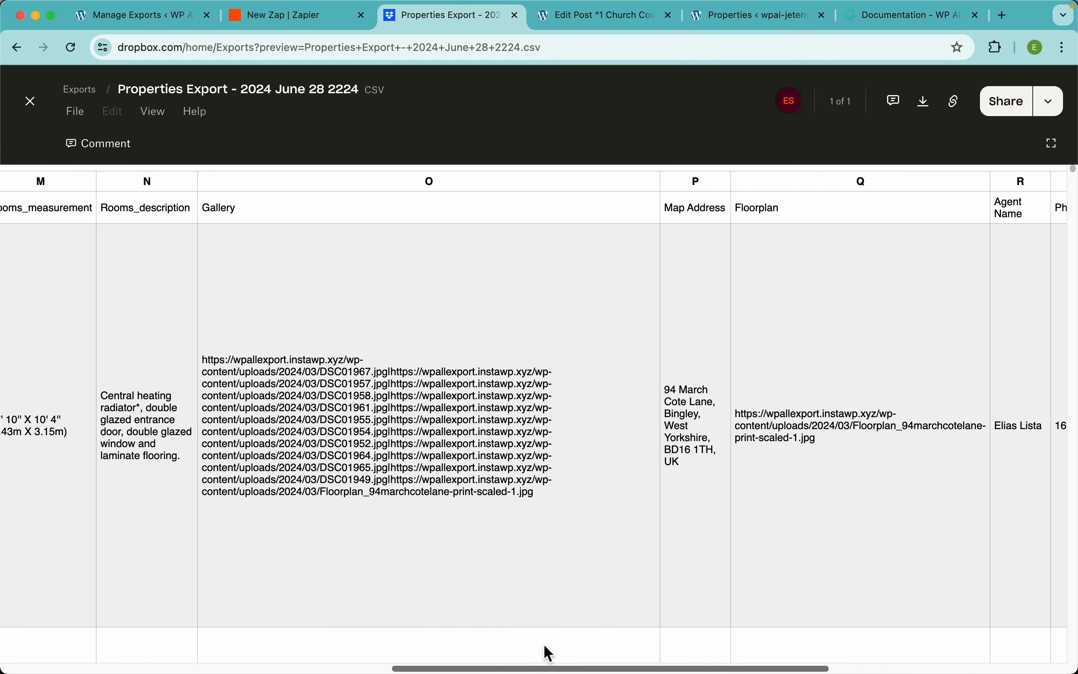
pyautogui.hscroll(-10, 332, 611)
pyautogui.click(606, 404)
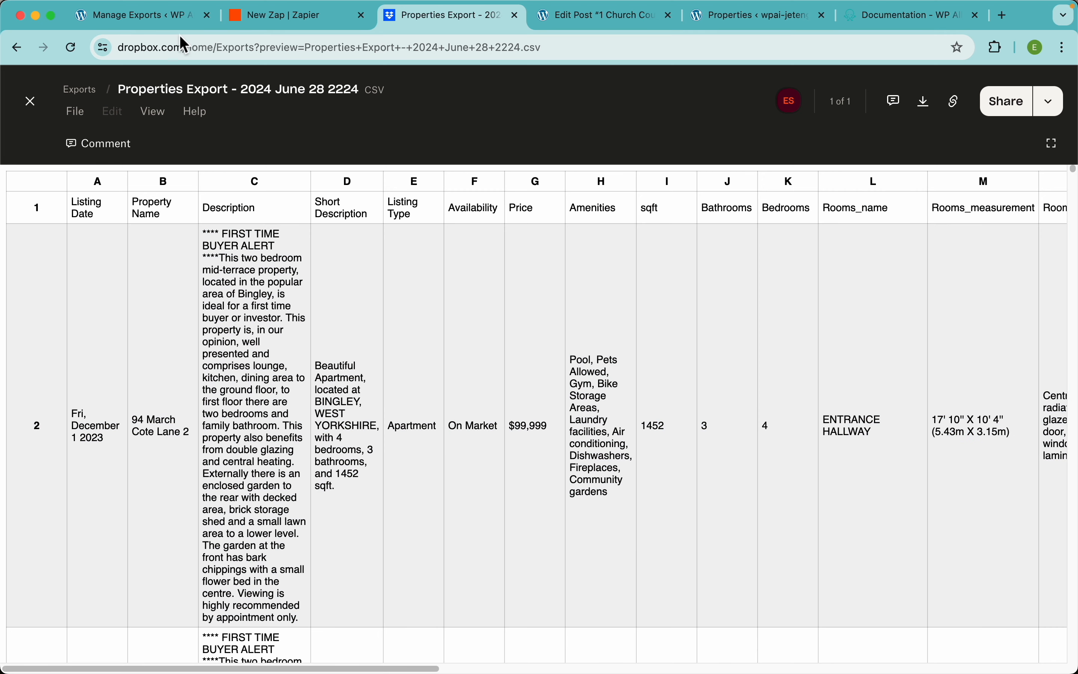
pyautogui.click(165, 18)
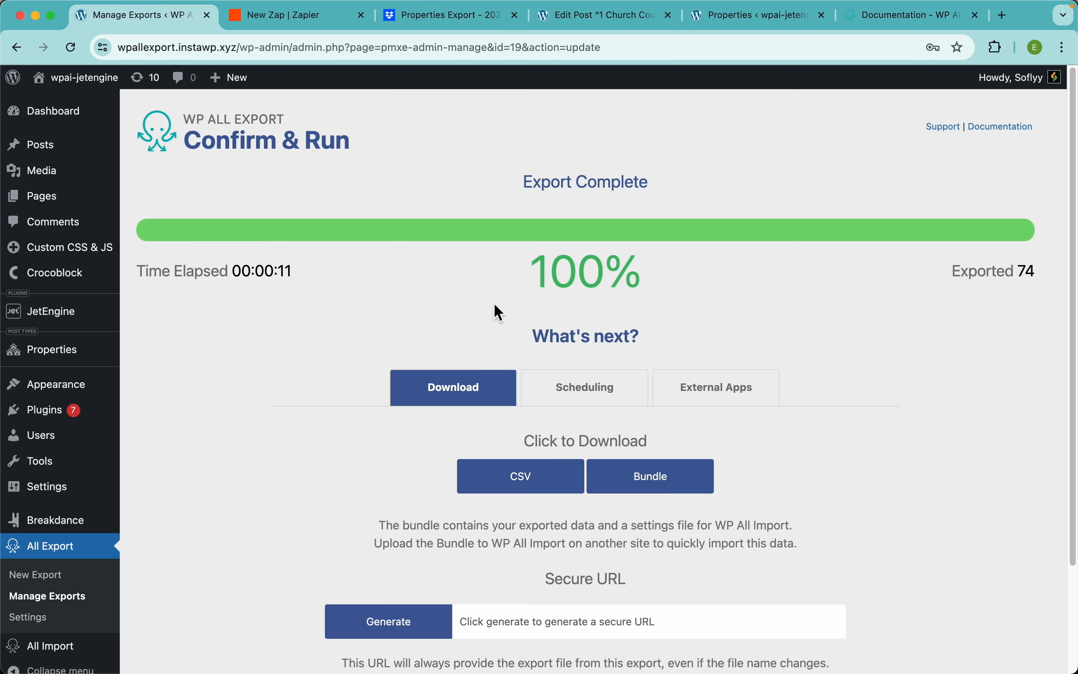